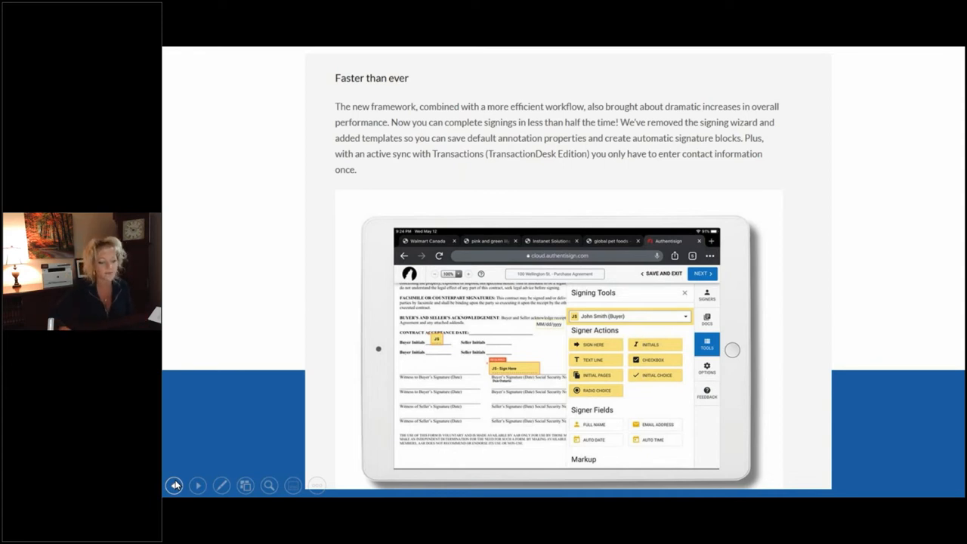
Step: Advance the slide show past 'Faster than ever' to 'Complete signings in 4 quick steps'
click(175, 485)
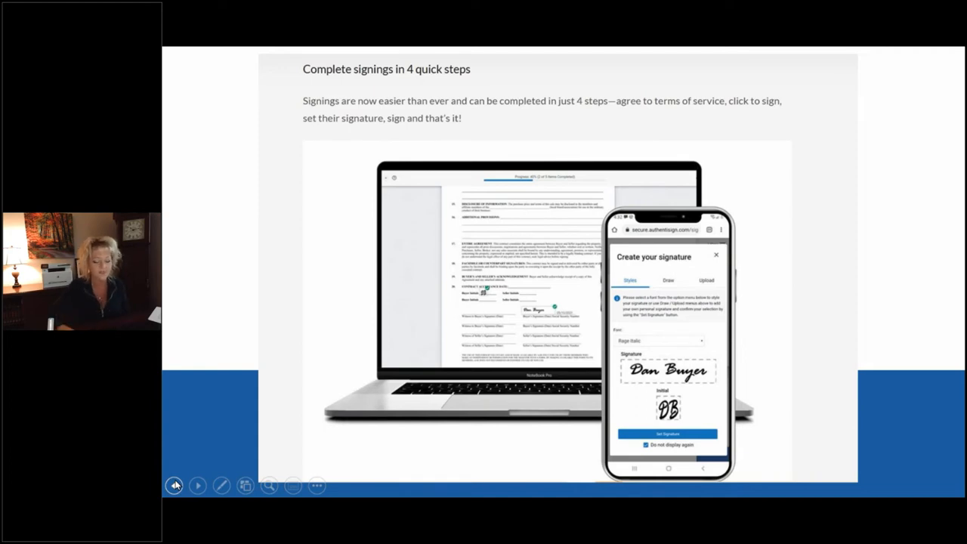
Step: Show the final 'New insights and signer feedback' slide, end the show, and switch to Paragon 5
click(174, 485)
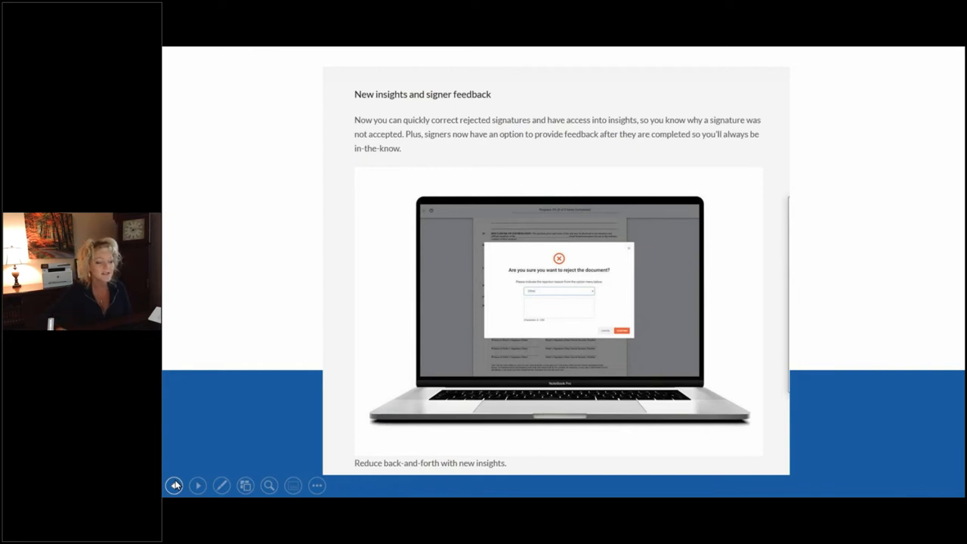
key(Right)
key(Right)
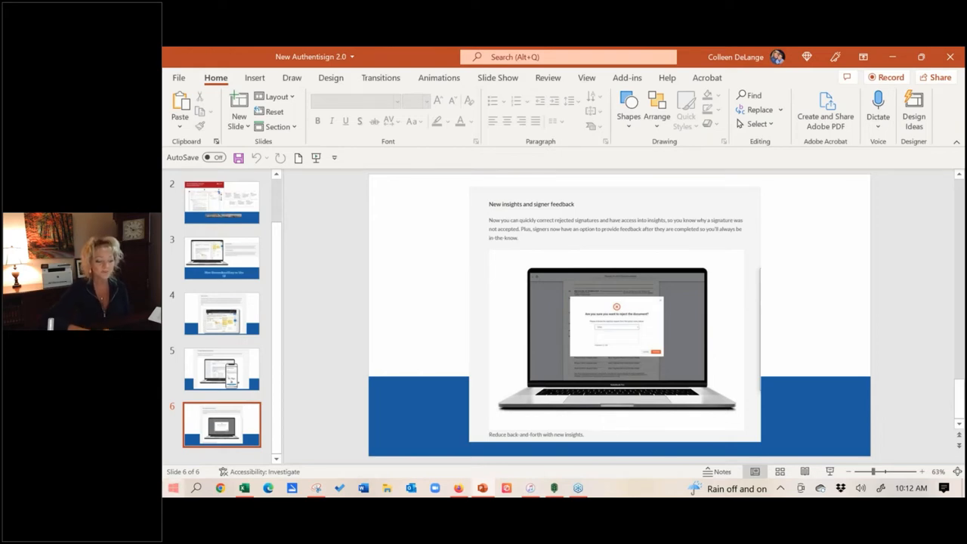
click(459, 489)
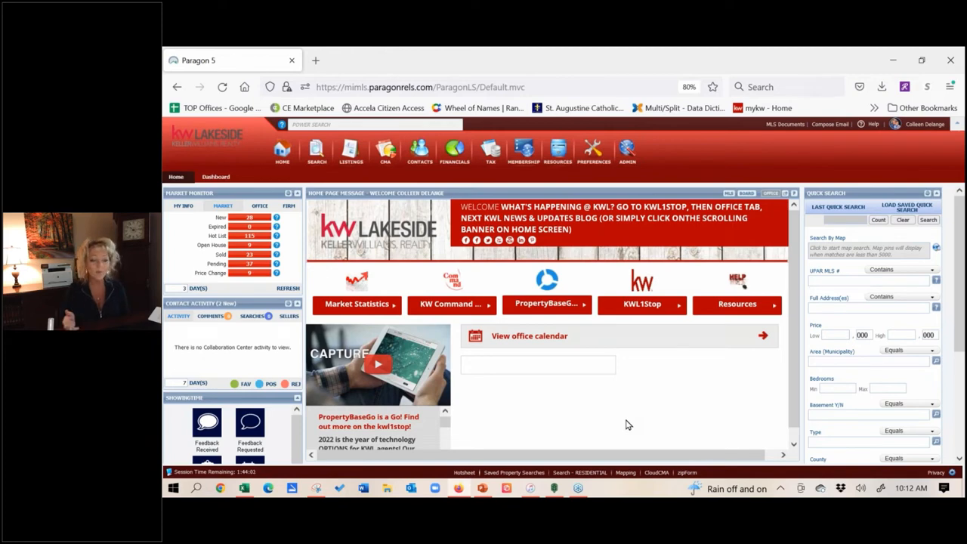
click(338, 125)
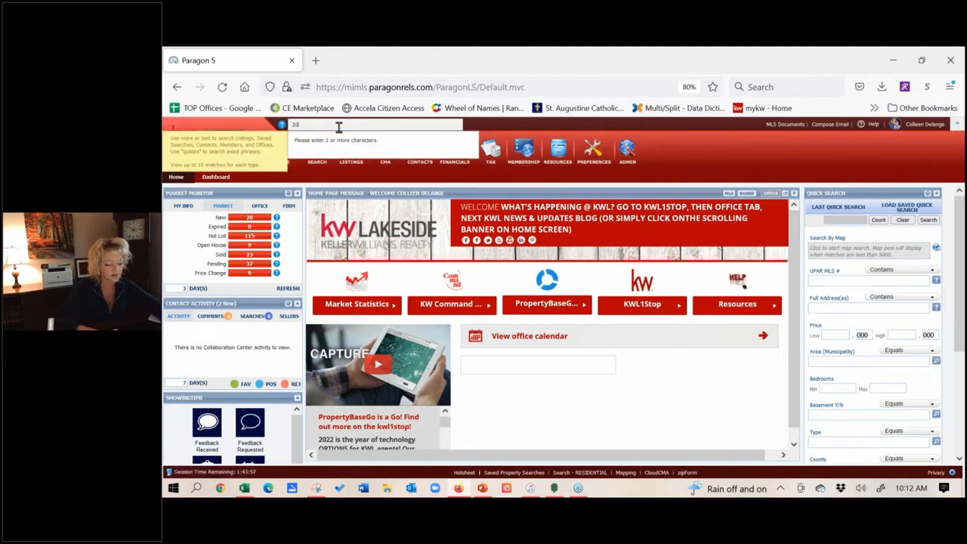
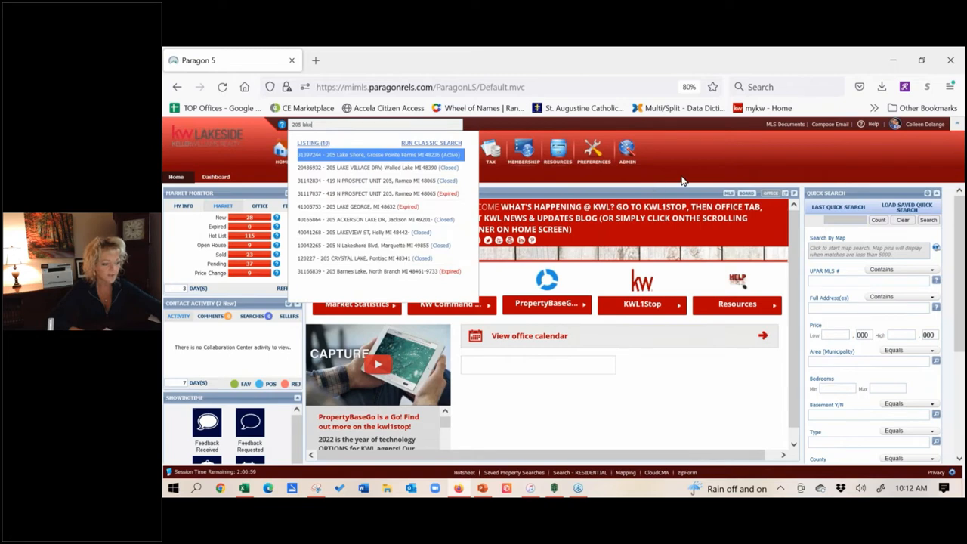
click(346, 162)
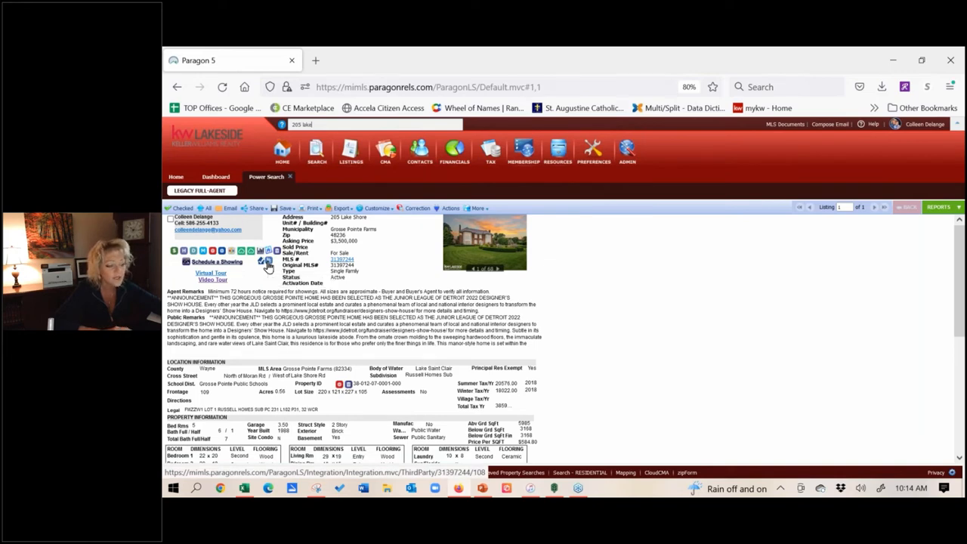
click(267, 262)
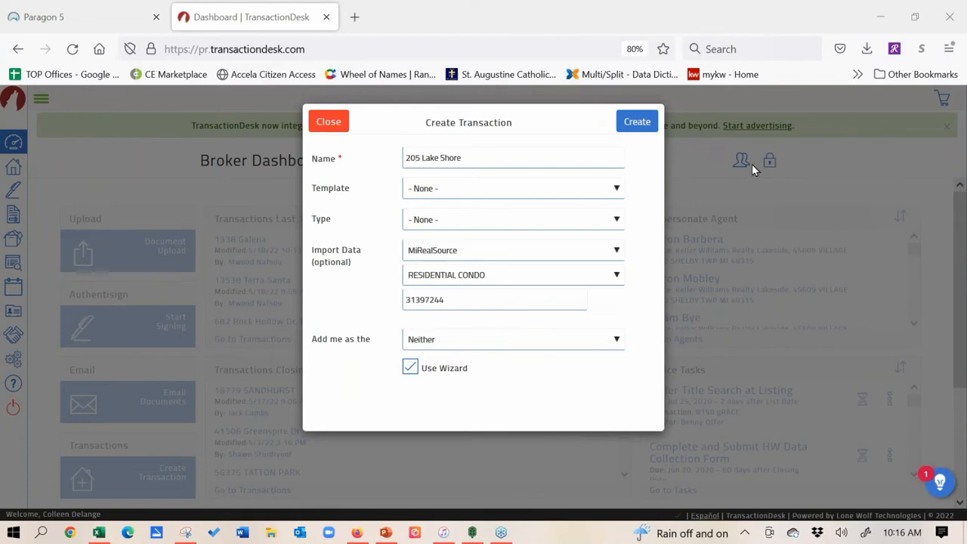
click(115, 13)
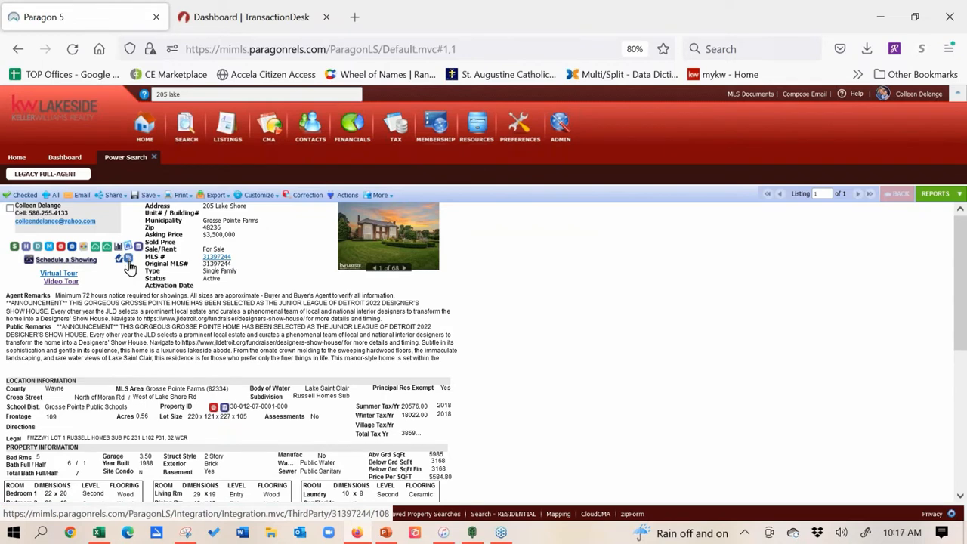
click(256, 19)
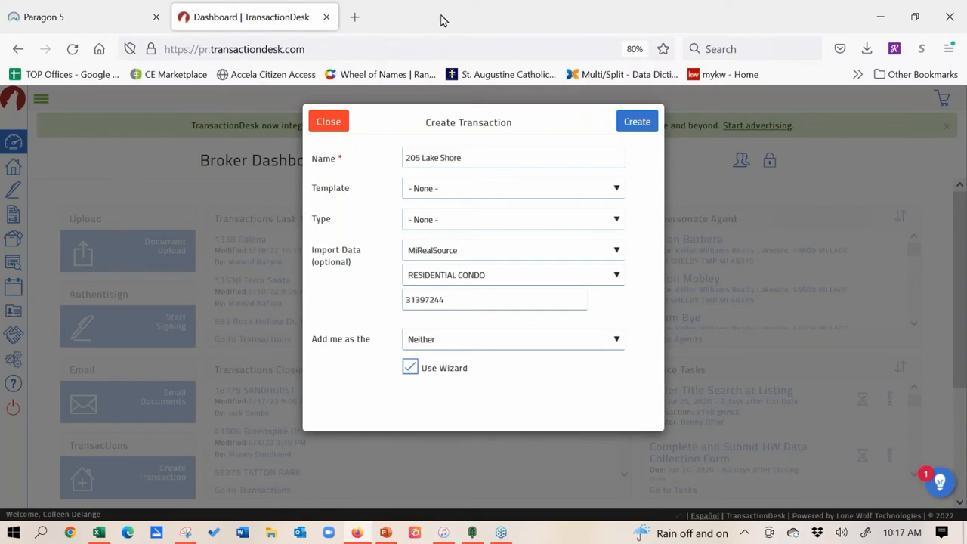
click(490, 194)
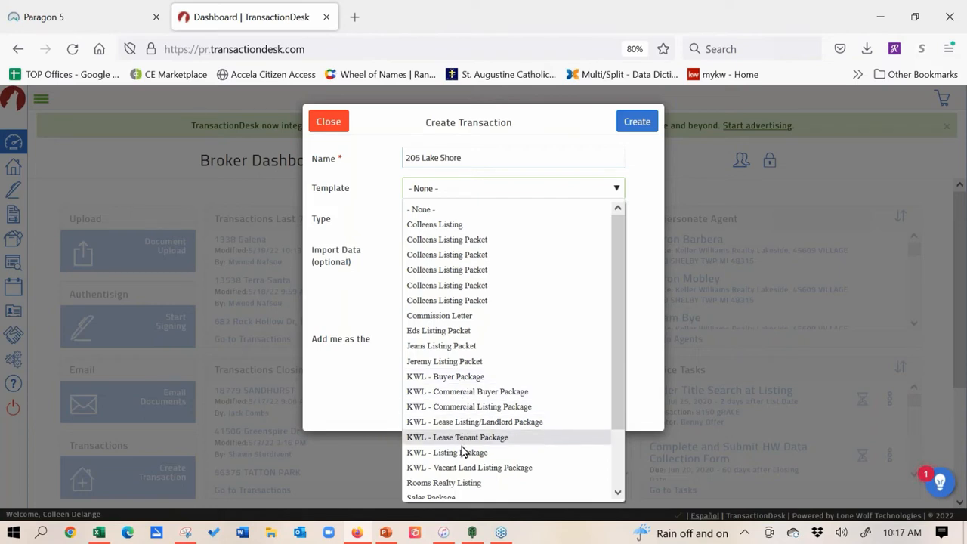
Step: Apply the KWL - Buyer Package template, add yourself as Selling Agent, and create the transaction
click(466, 383)
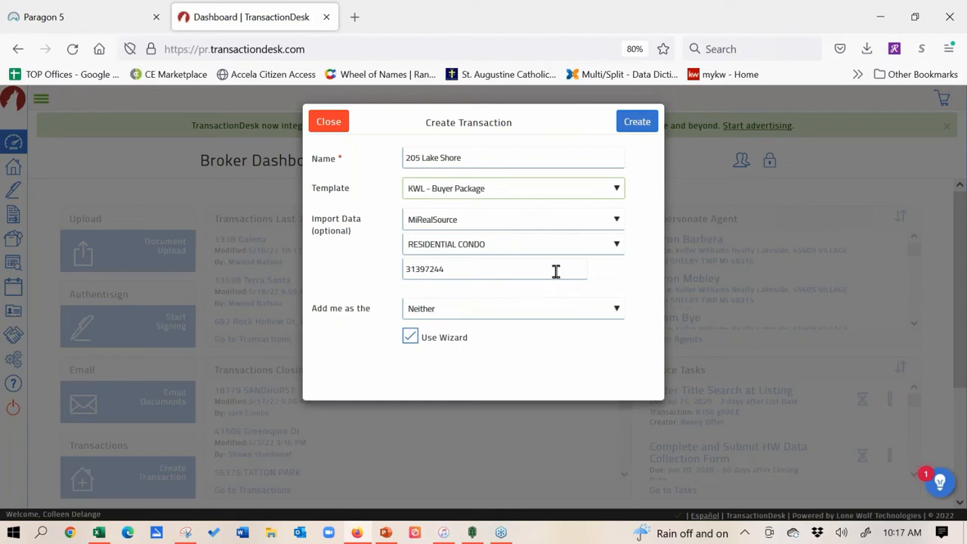
click(618, 310)
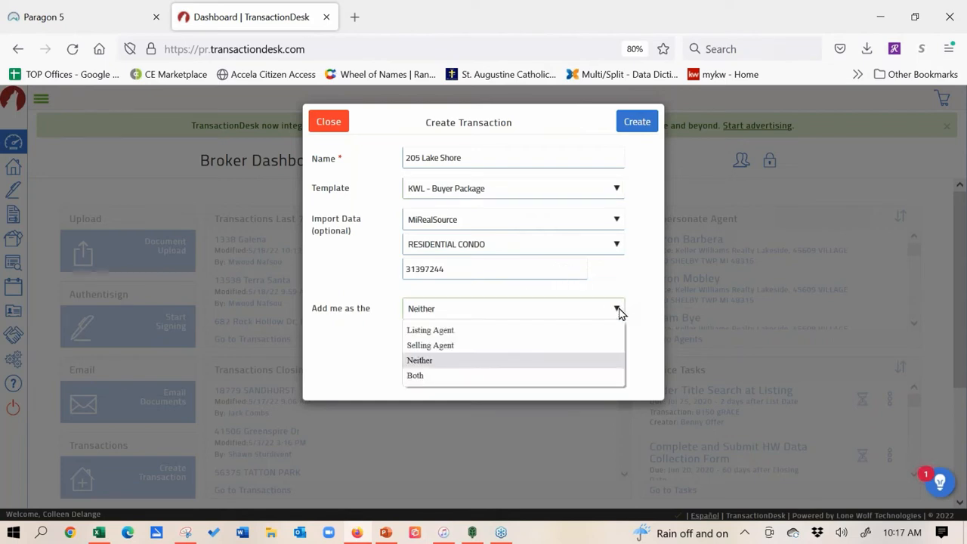
click(564, 355)
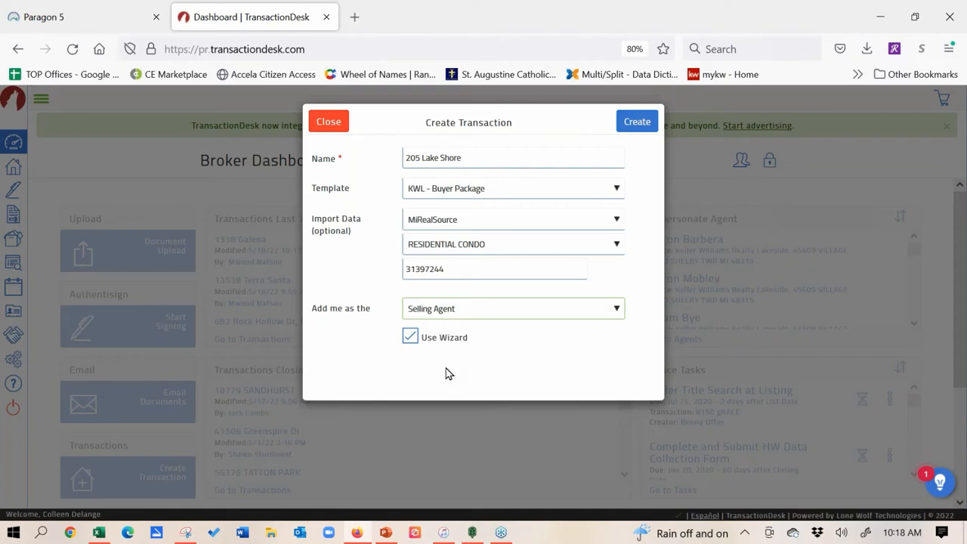
click(649, 124)
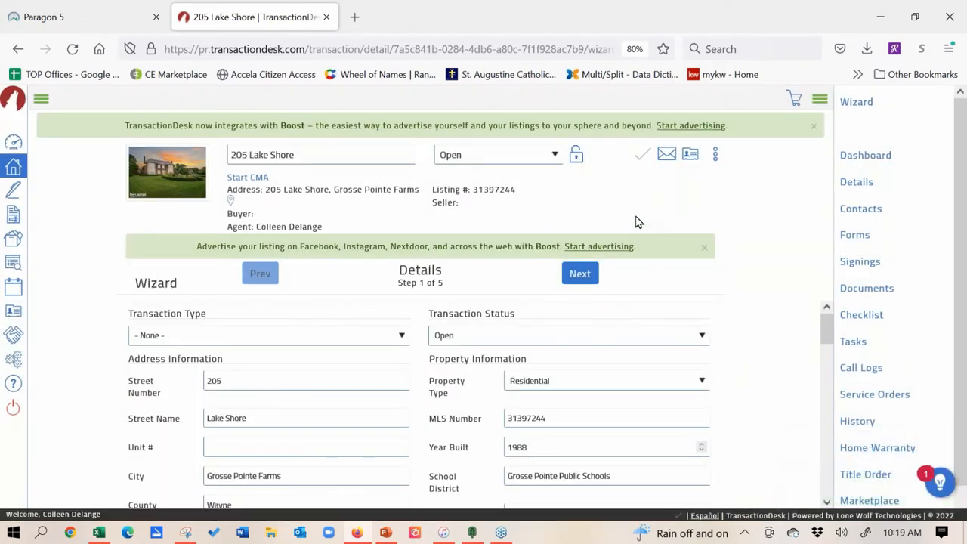
Step: Close the Boost banner and review the imported list price, tax number and legal description
click(705, 251)
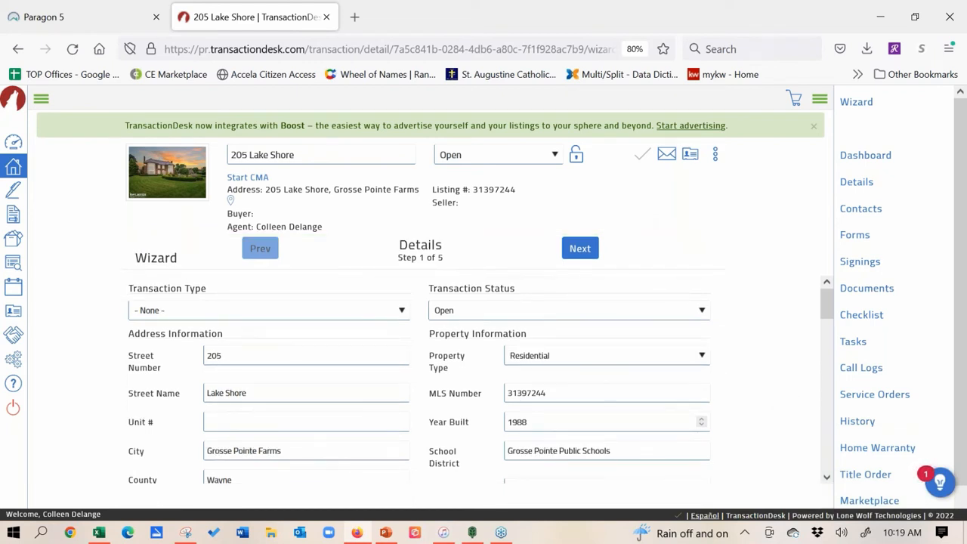
mouse_move(825, 303)
mouse_down()
mouse_move(828, 364)
mouse_move(826, 301)
mouse_up()
drag(826, 300, 829, 358)
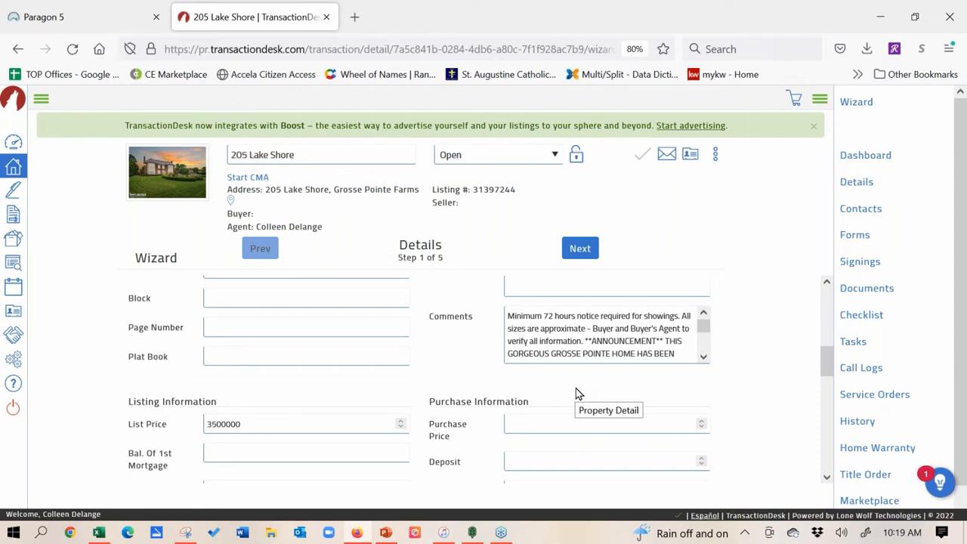
drag(827, 361, 827, 303)
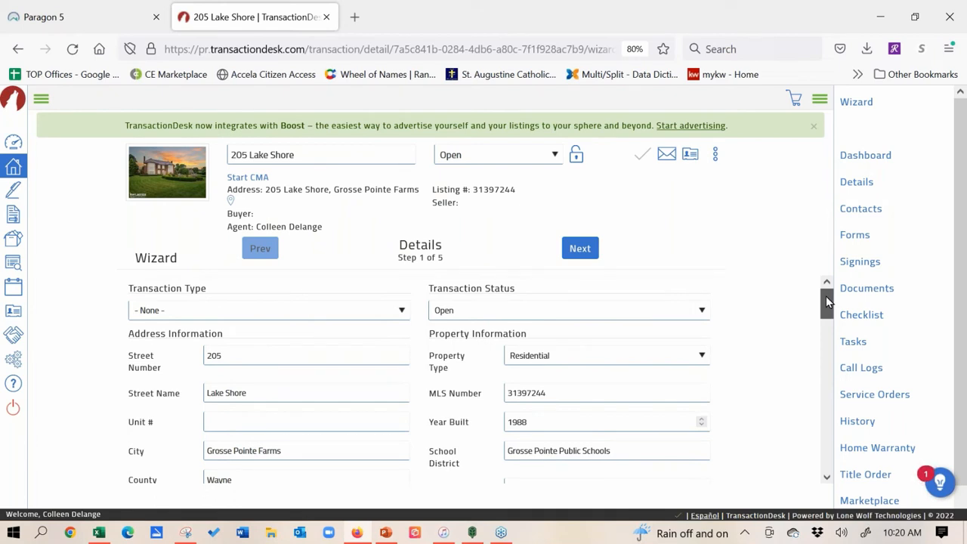
drag(825, 300, 827, 371)
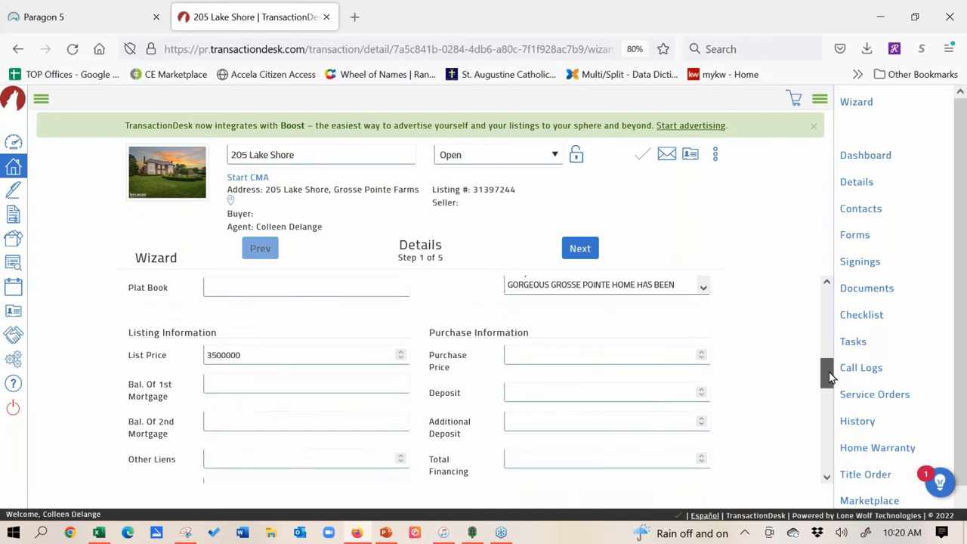
Step: Enter a purchase price of 3000000 and a deposit of 50000
click(542, 352)
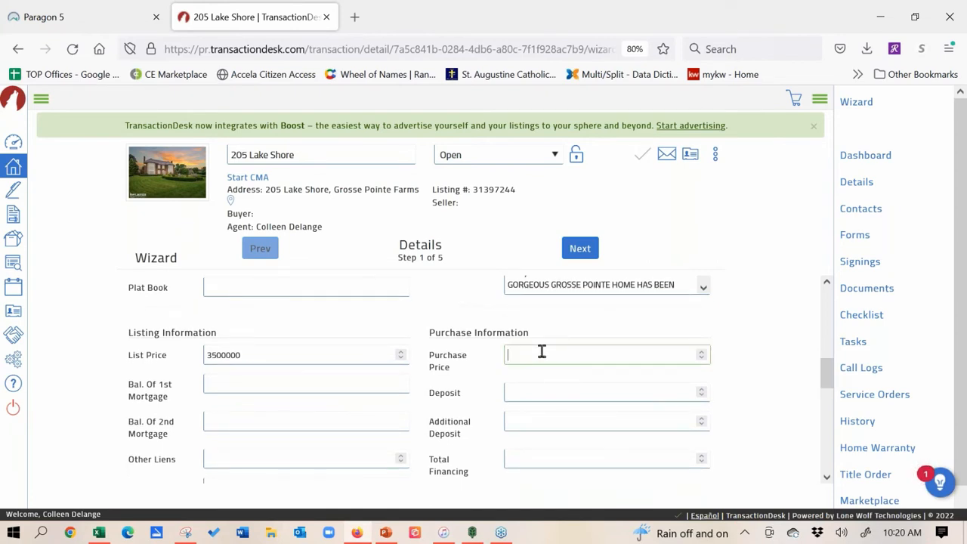
text(3000000)
click(626, 397)
text(1)
key(BackSpace)
text(50000)
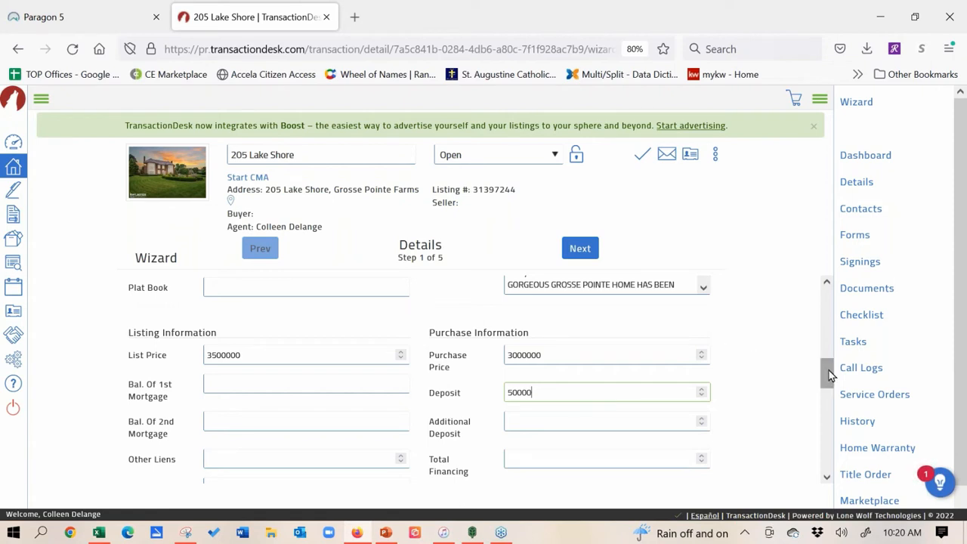
drag(828, 371, 830, 414)
click(314, 340)
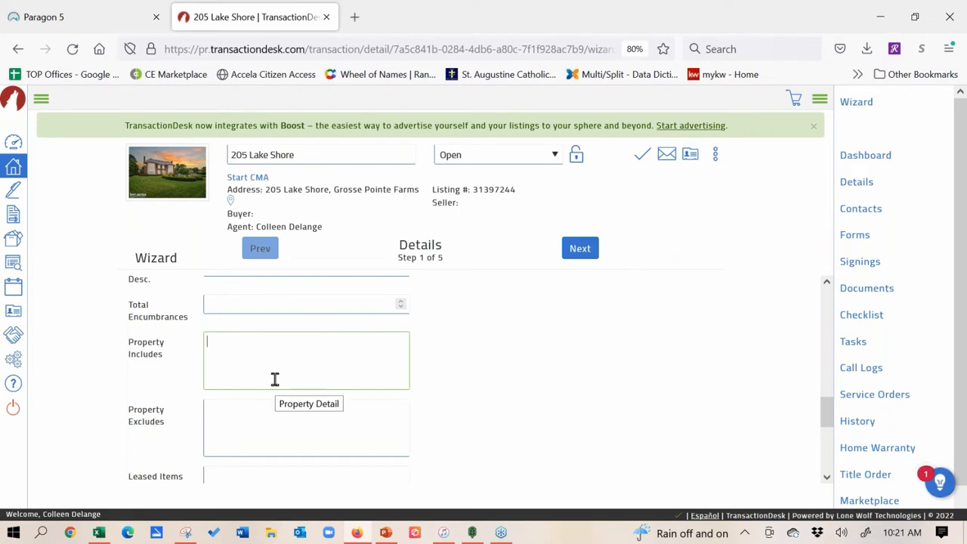
mouse_move(829, 414)
mouse_down()
mouse_move(831, 370)
mouse_move(830, 412)
mouse_up()
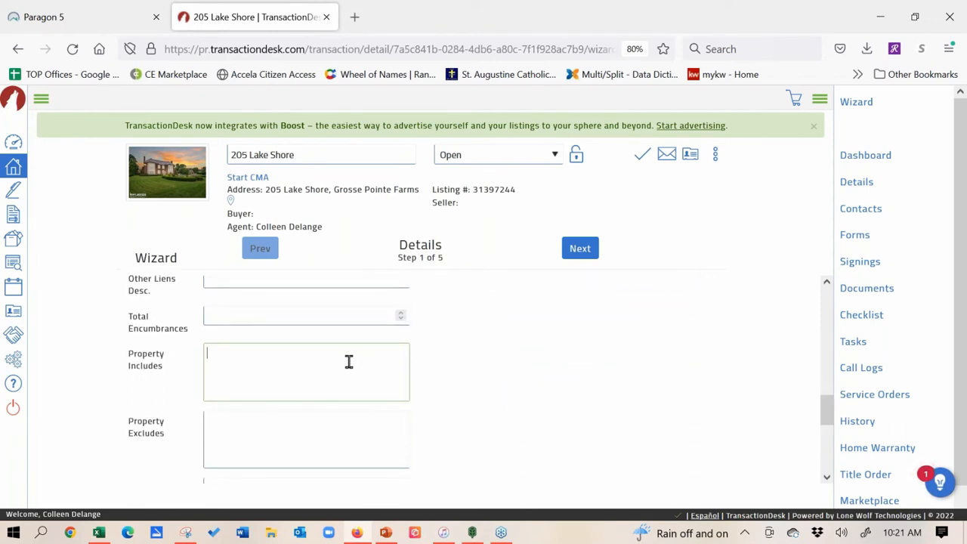
Step: Fill Property Includes with 'Stove, Built in Micro, Washer & Dryer' and scroll back up
text(Stove, Built in Micro, )
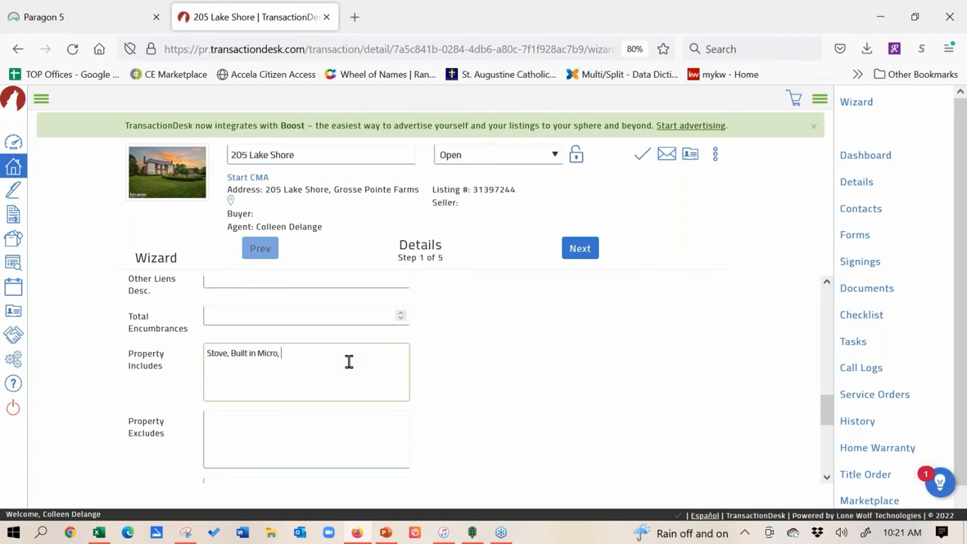
text(Washer & Dryer)
click(294, 425)
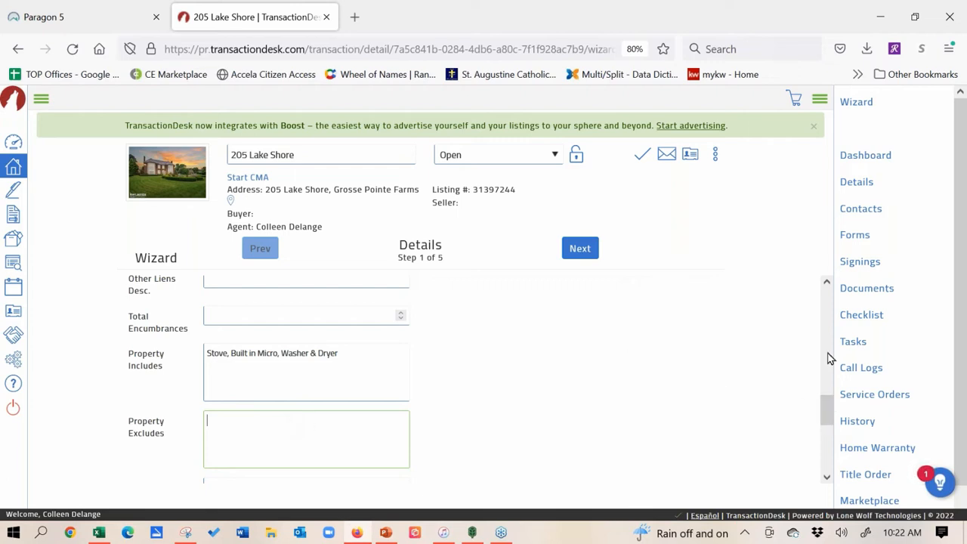
drag(827, 411, 810, 222)
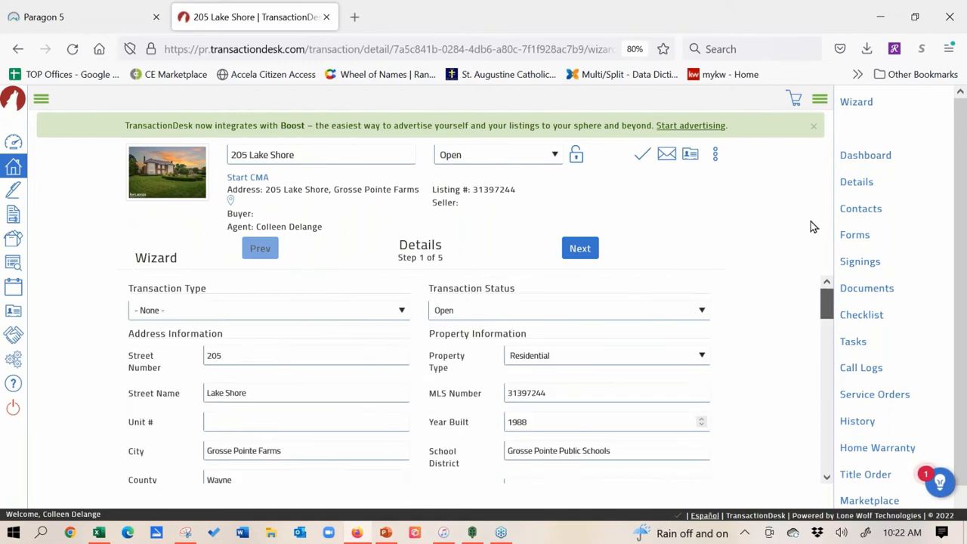
Step: Go to wizard step 2 of 5, Transaction Dates, with List Date 10/10/2019
click(580, 248)
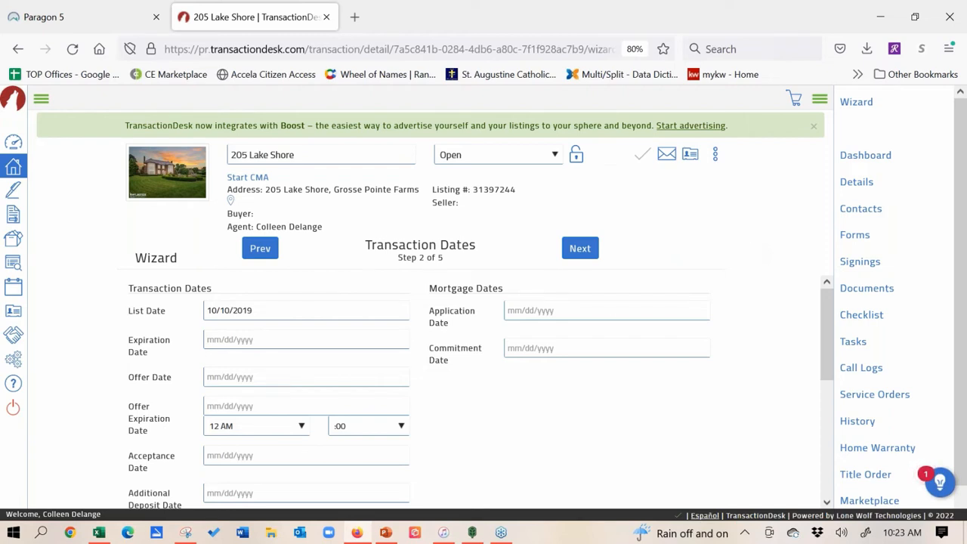
Step: Pick May 18, 2022 as the Offer Date and May 20, 2022 as the Acceptance Date
click(257, 376)
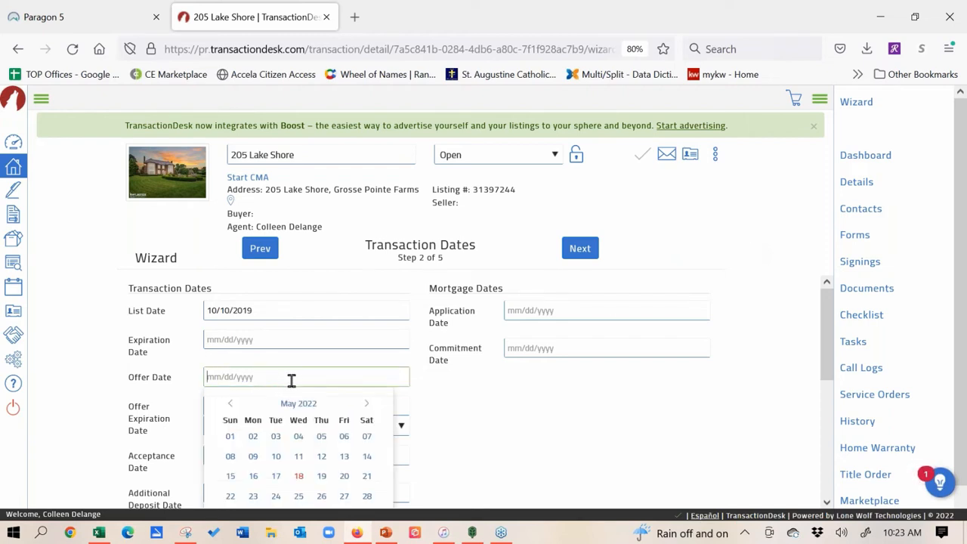
click(298, 476)
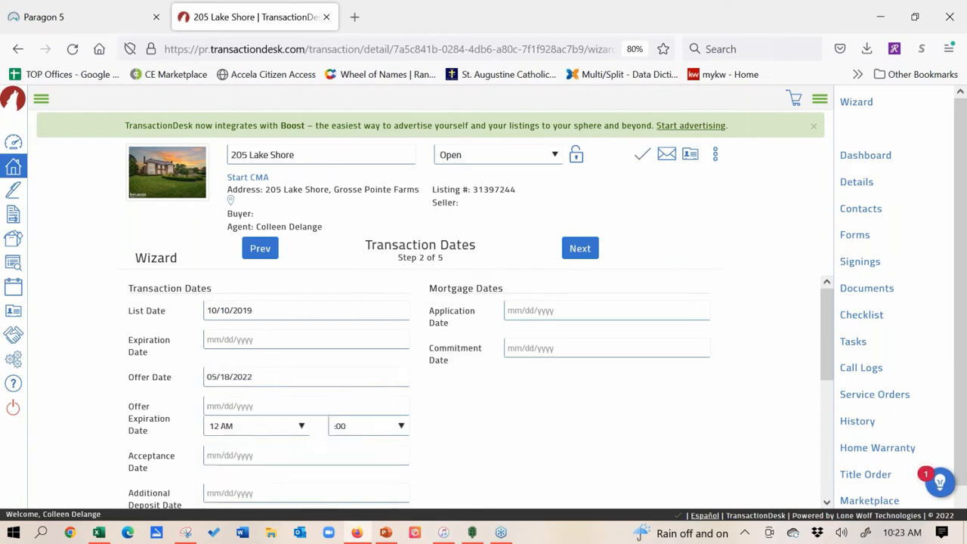
click(279, 460)
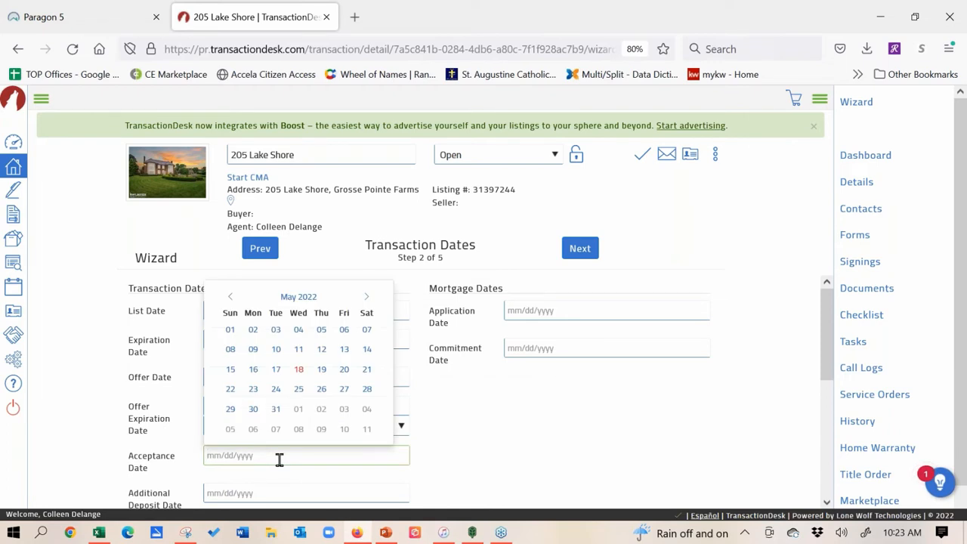
click(342, 373)
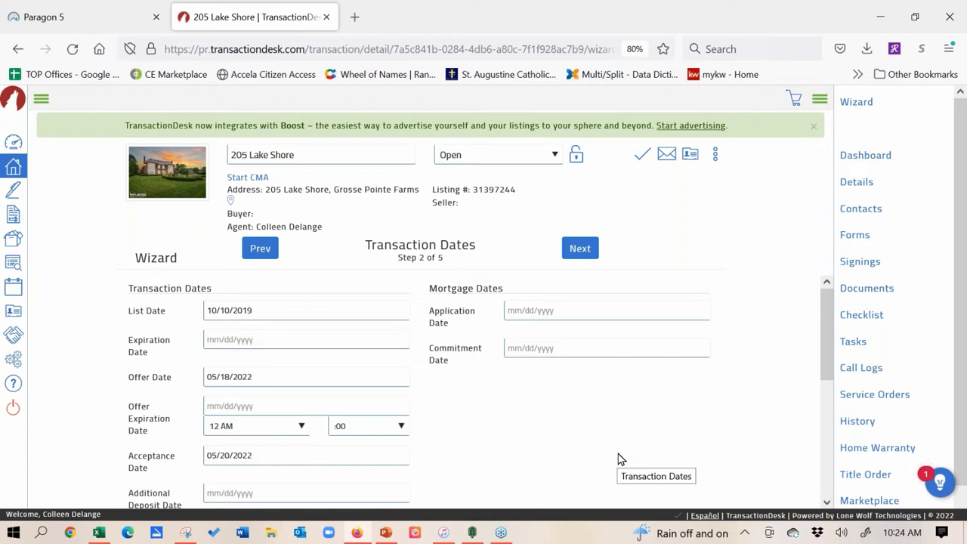
Step: Save the wizard dates when leaving for the Tasks page, then start a new task
click(853, 344)
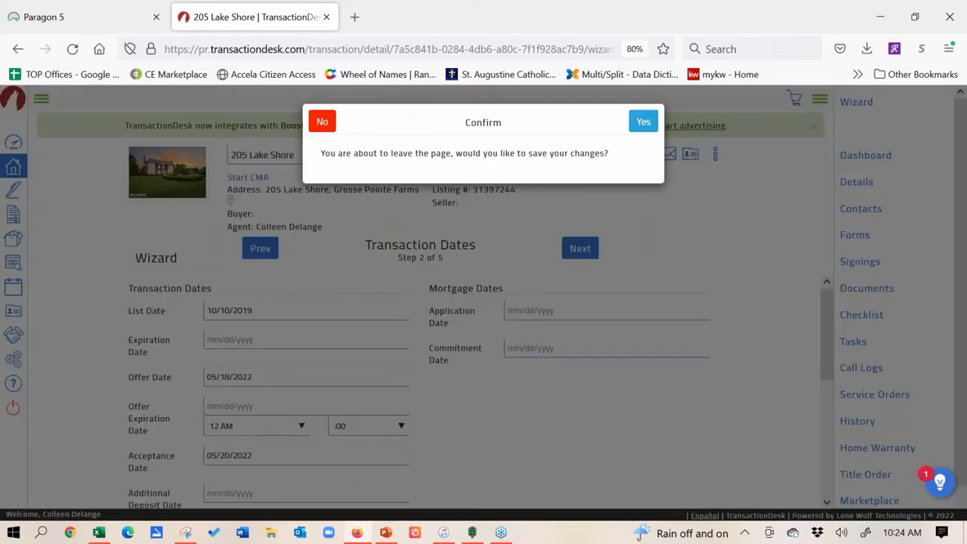
click(638, 126)
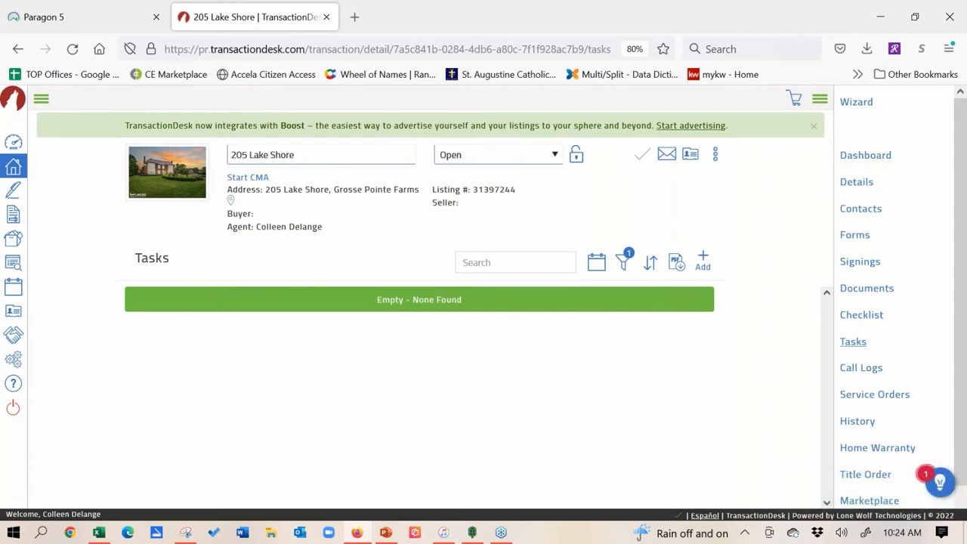
click(703, 259)
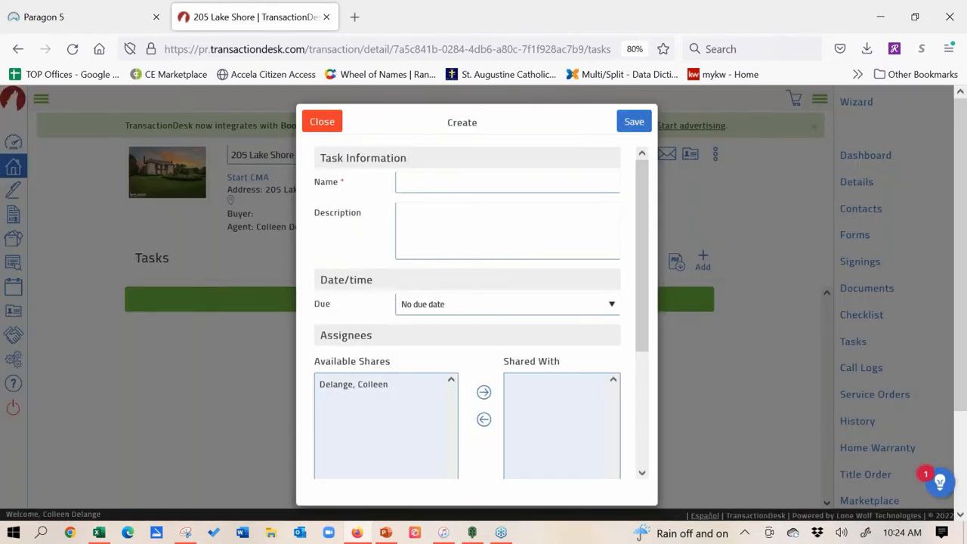
Step: Enter 'Install a sign' as the new task's name
click(545, 189)
text(Ins)
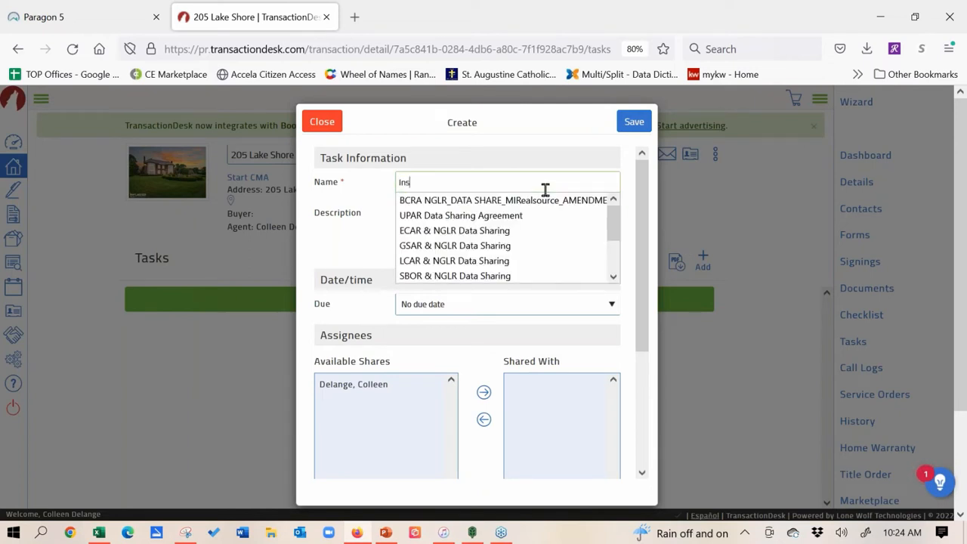
text(tall a sign)
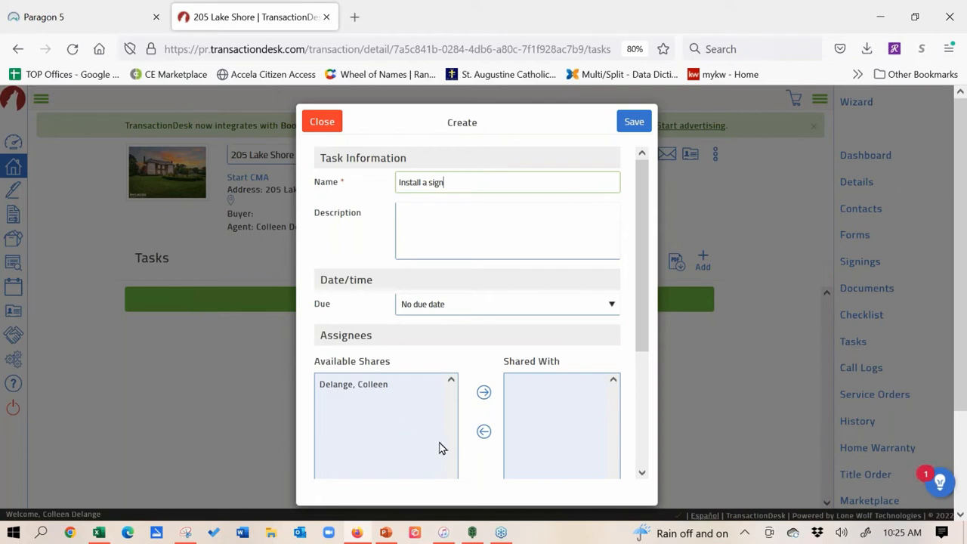
click(509, 312)
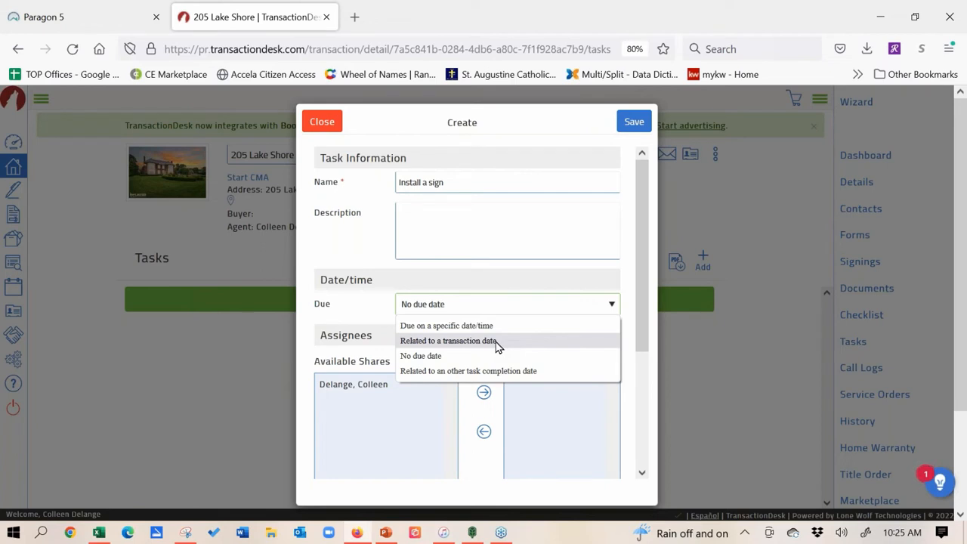
Step: Make the task due after the List Date with a one-day reminder, shared with the agent, then discard it unsaved
click(497, 341)
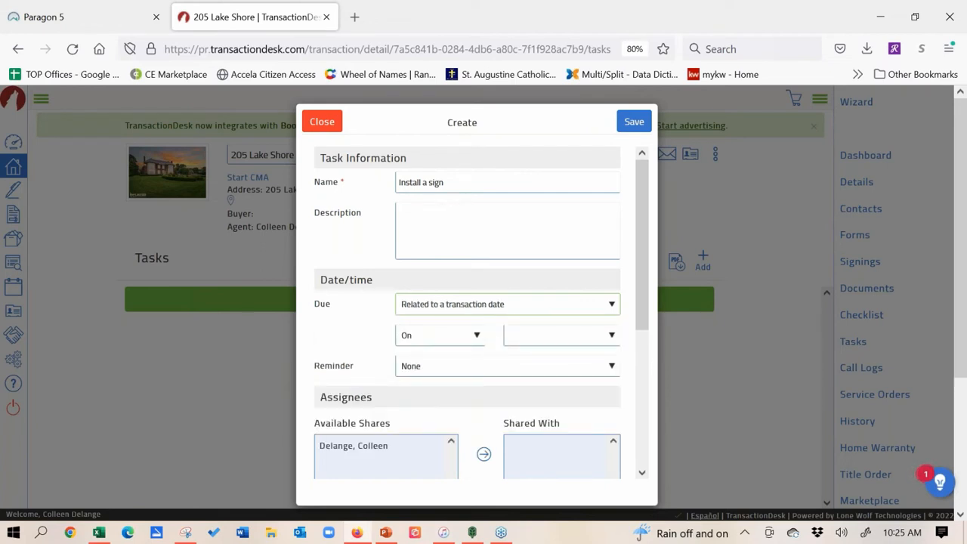
click(473, 335)
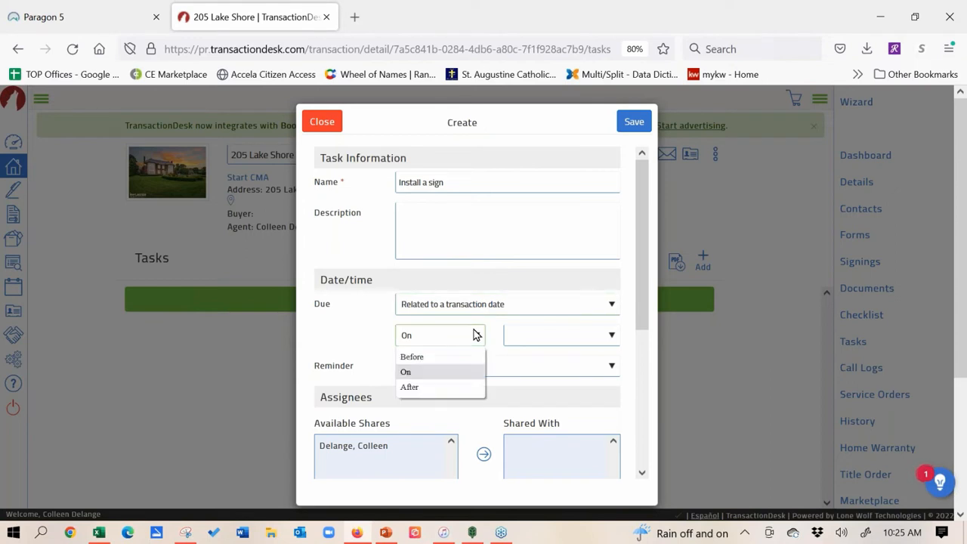
click(466, 387)
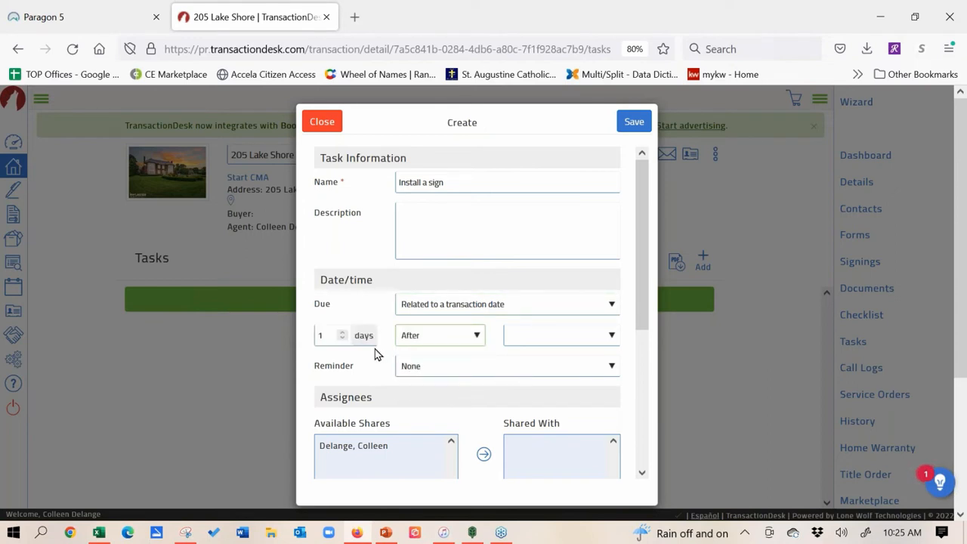
click(613, 337)
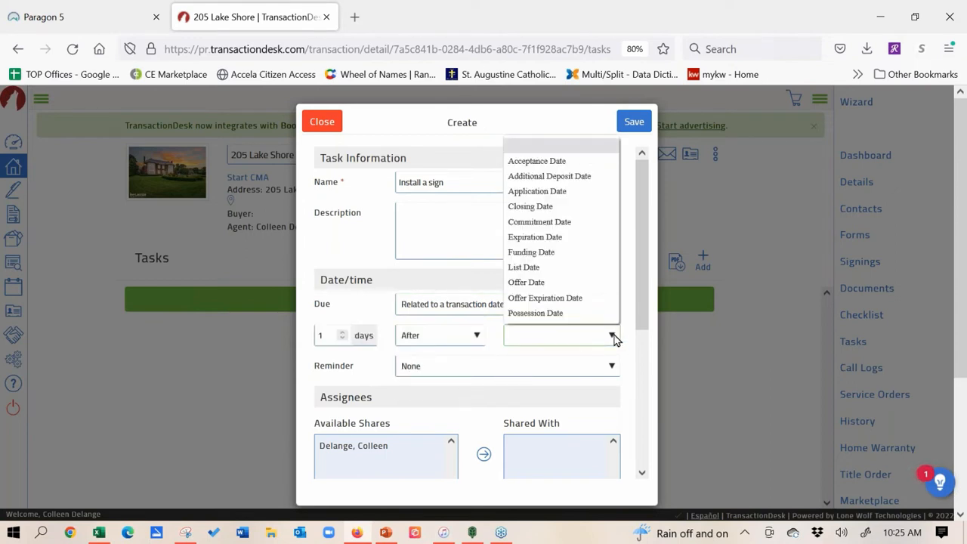
click(541, 269)
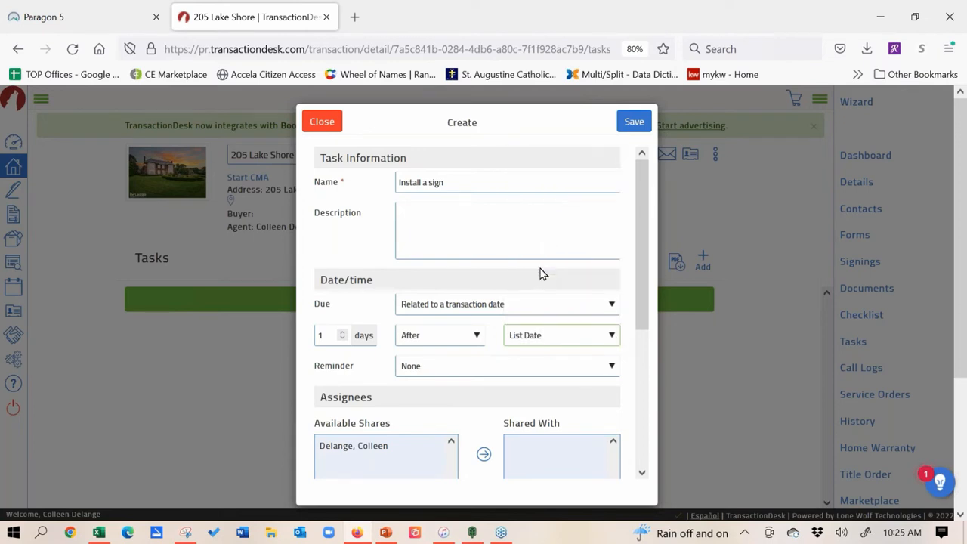
click(611, 368)
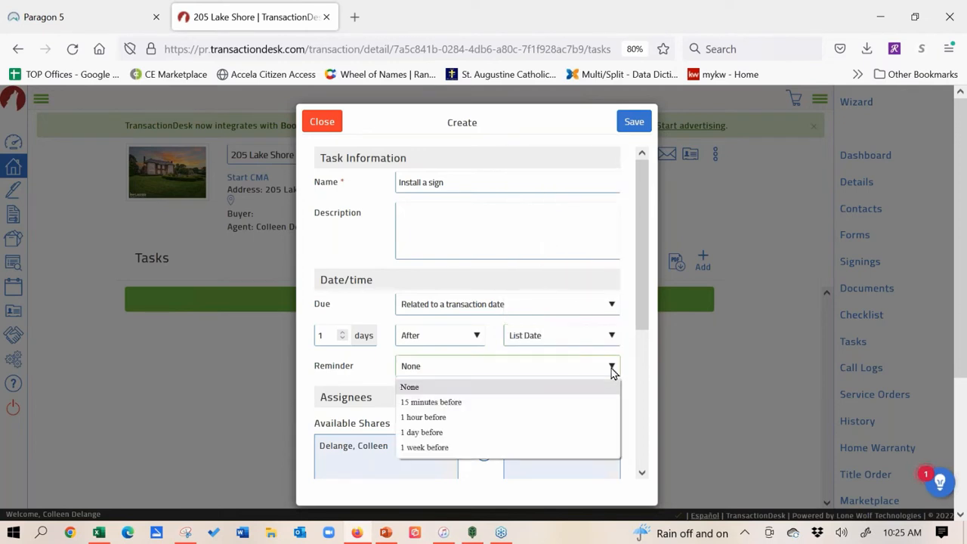
click(579, 432)
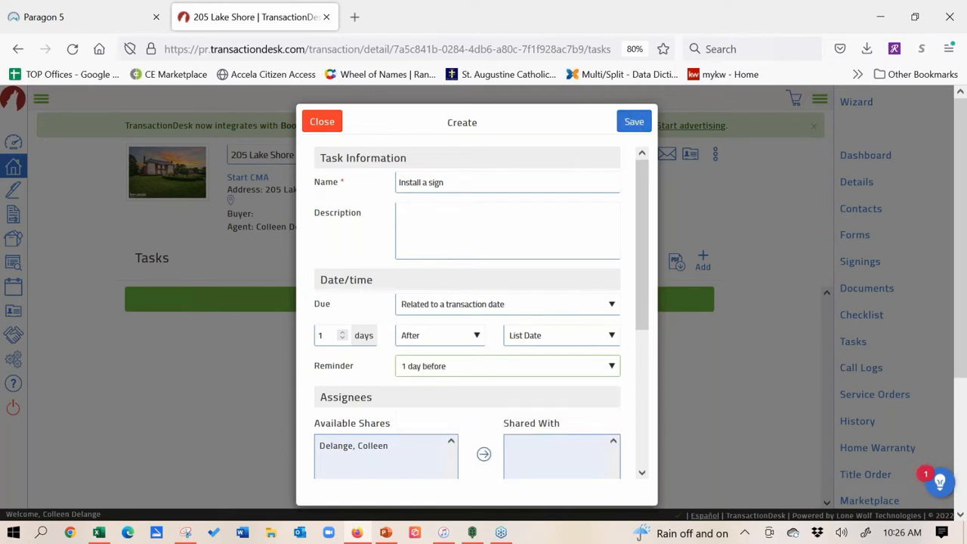
click(347, 450)
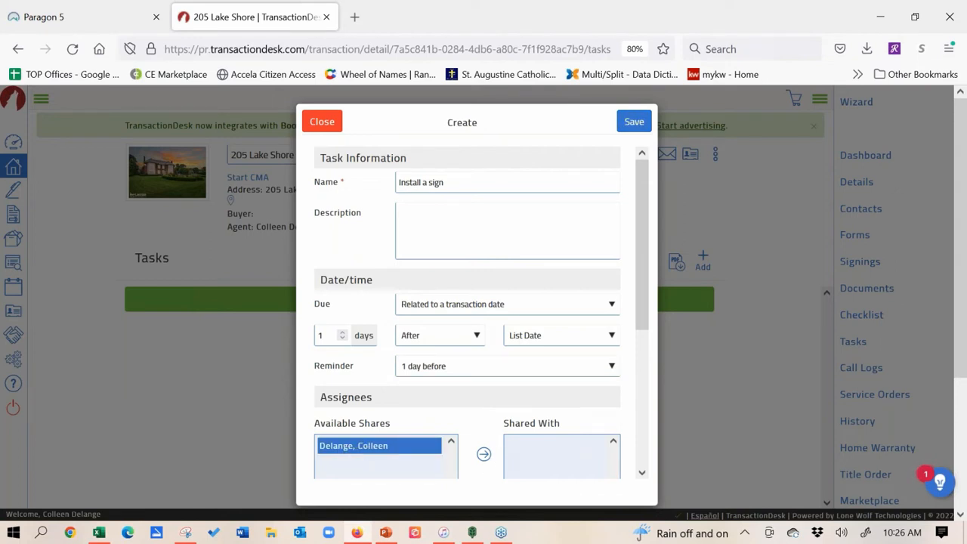
click(483, 455)
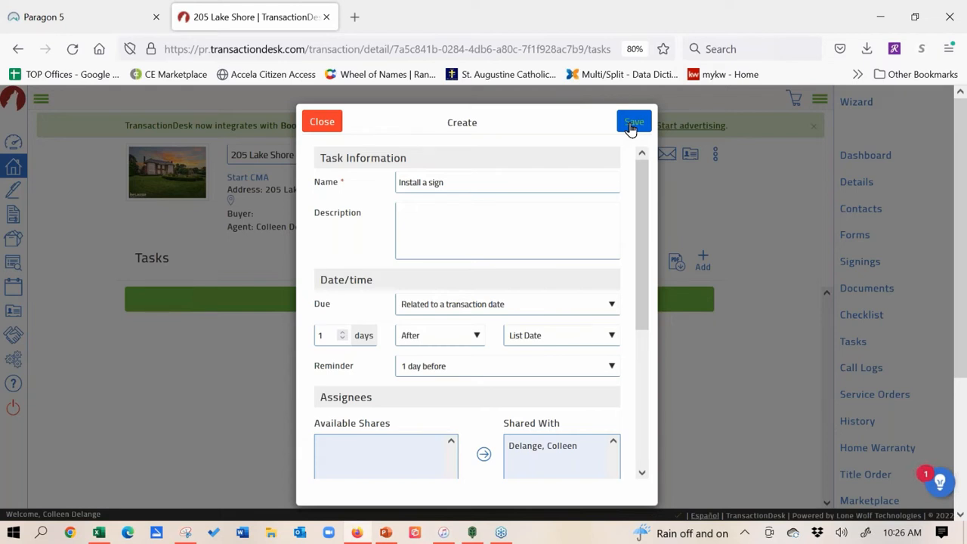
click(322, 123)
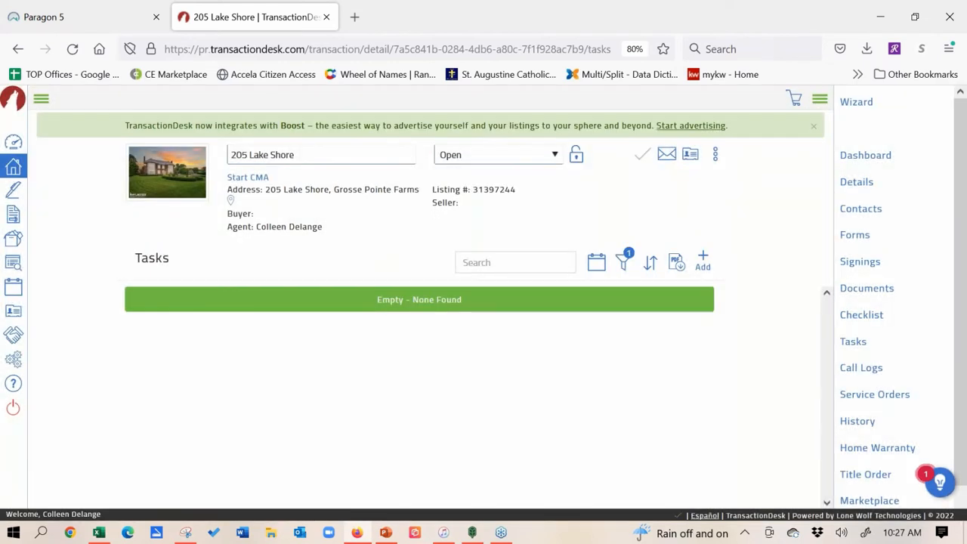
Step: Reopen the setup wizard and step past Details and Transaction Dates, with the saved dates intact
click(856, 107)
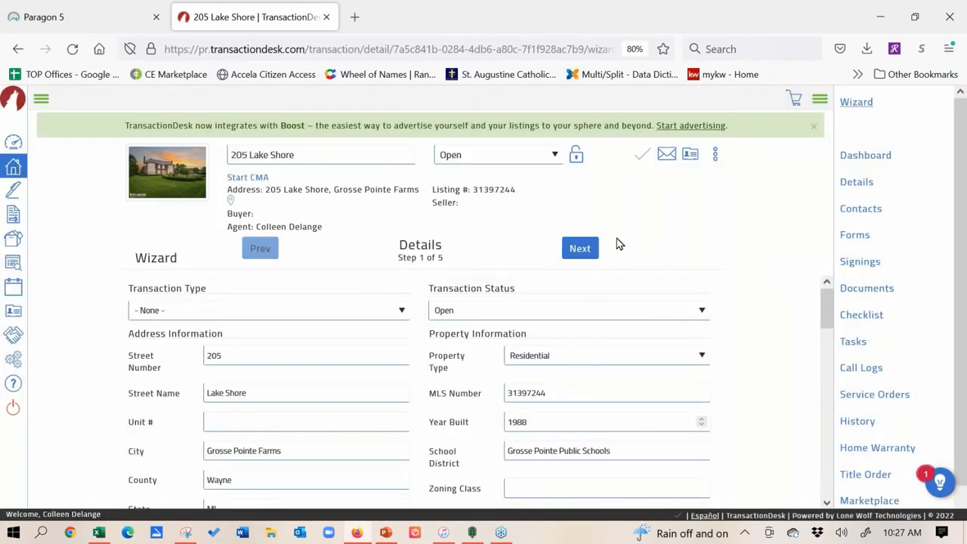
click(581, 249)
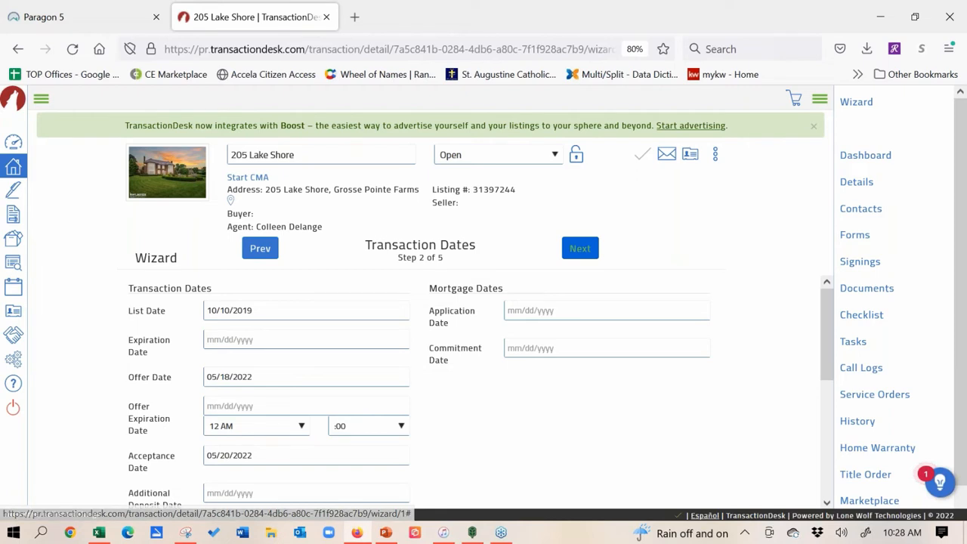
click(579, 248)
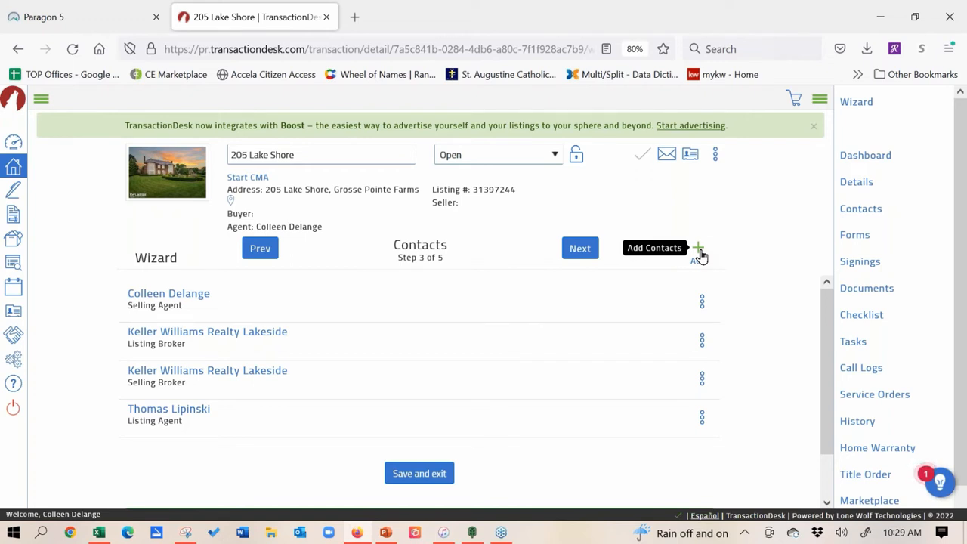
Step: Review the four existing agent and broker contacts and bring up the add-contact options
click(698, 250)
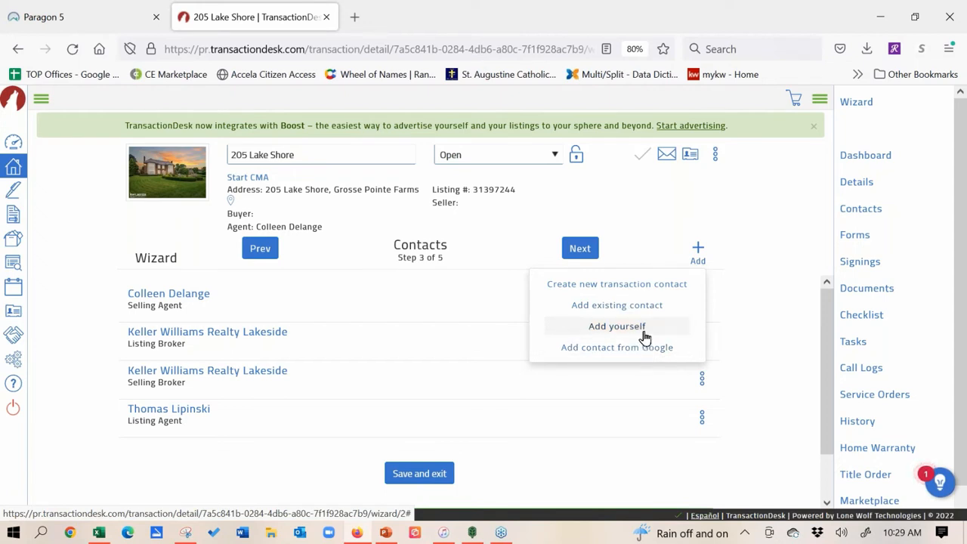
Step: Choose Create new transaction contact to get a blank contact form
click(649, 291)
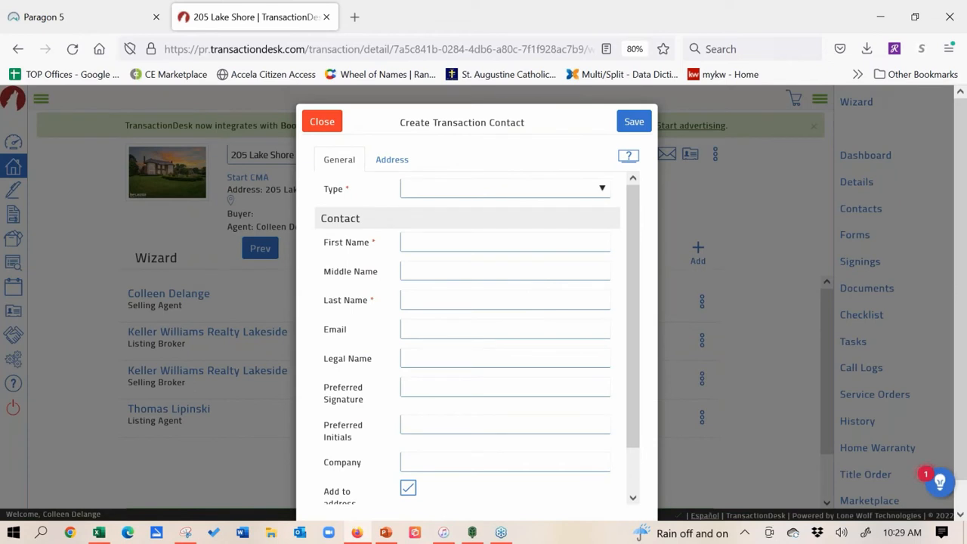
Step: Make the contact type Buyer, enter the buyer's first and last name, and pick their autocompleted e-mail
click(603, 188)
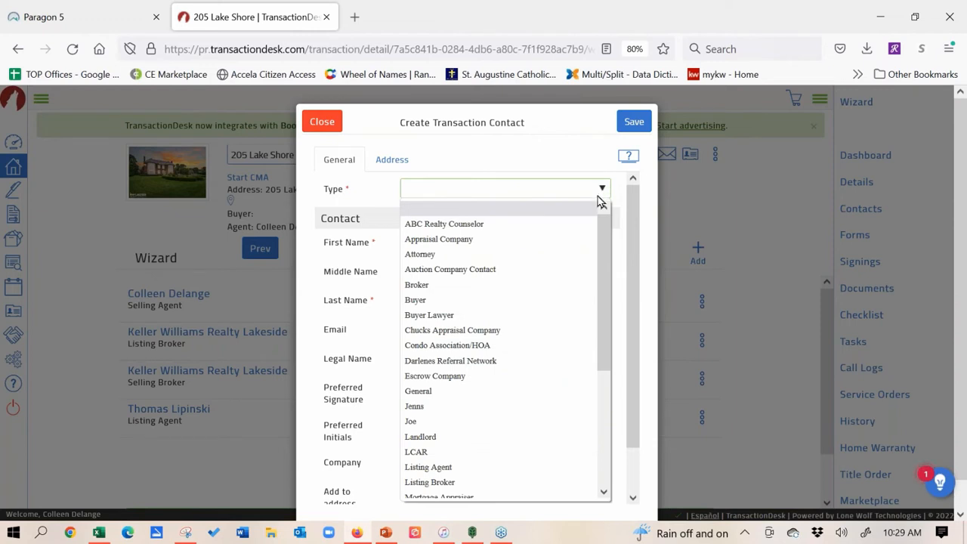
click(526, 300)
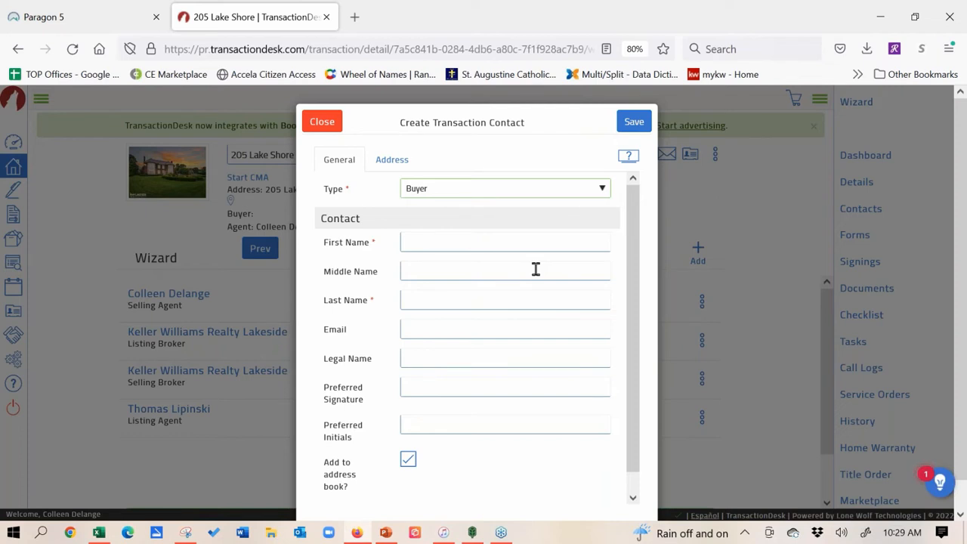
click(534, 242)
text(Billy)
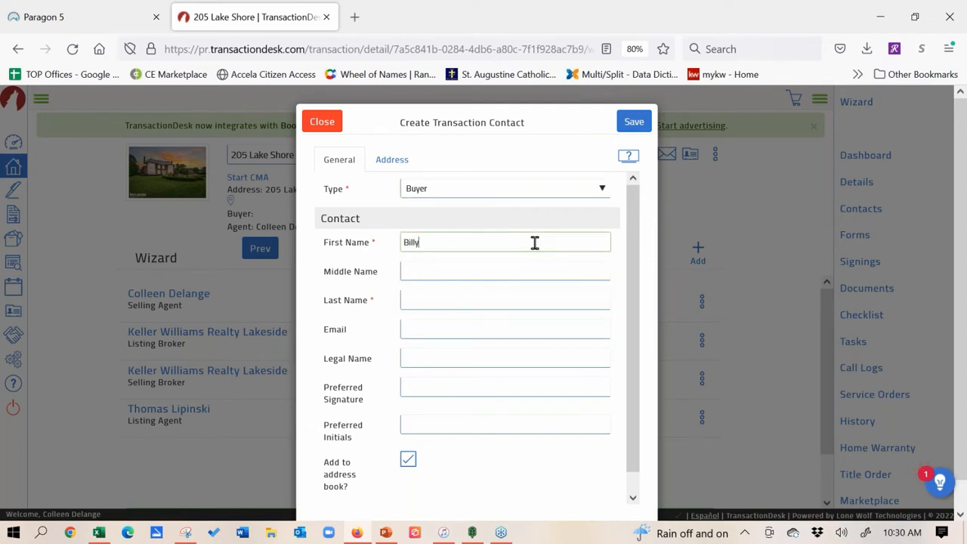
click(464, 304)
text(Buyer)
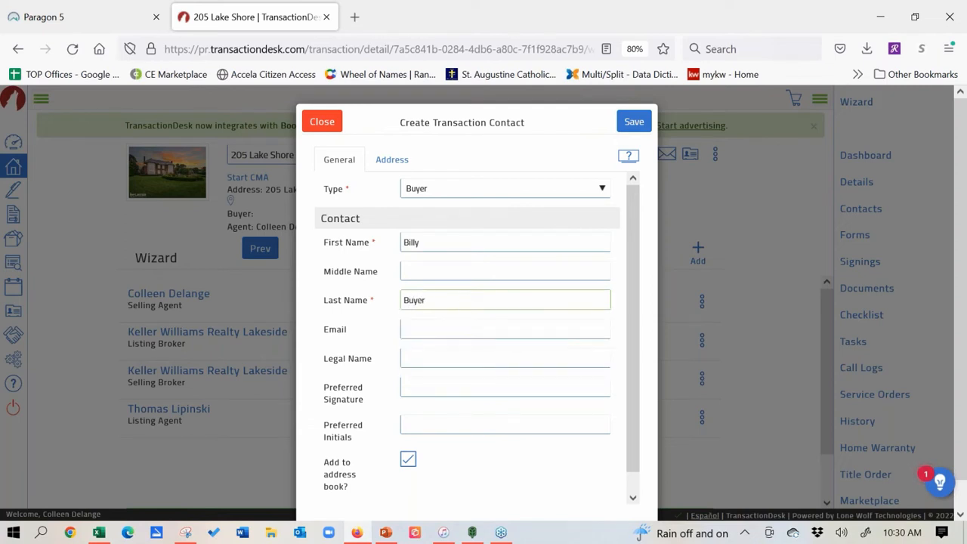
click(442, 326)
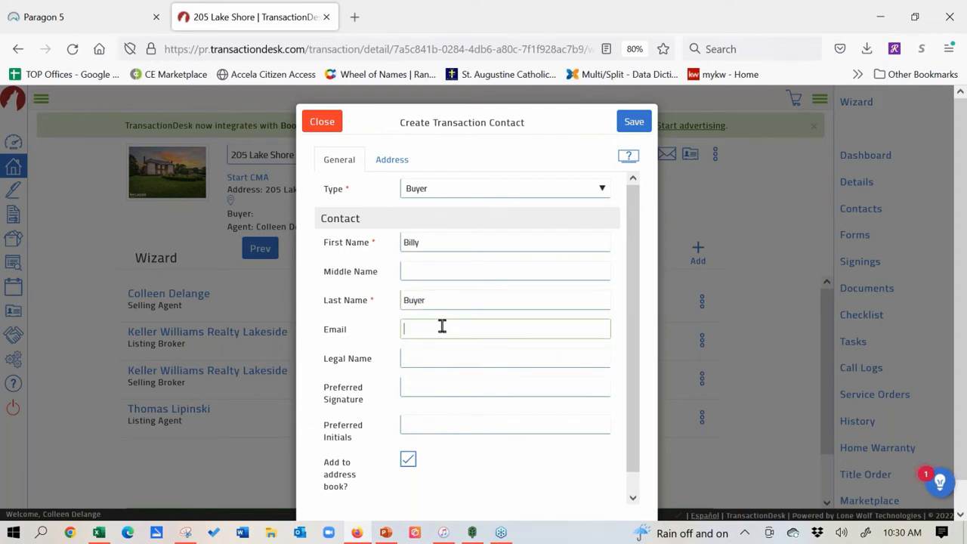
text(Coll)
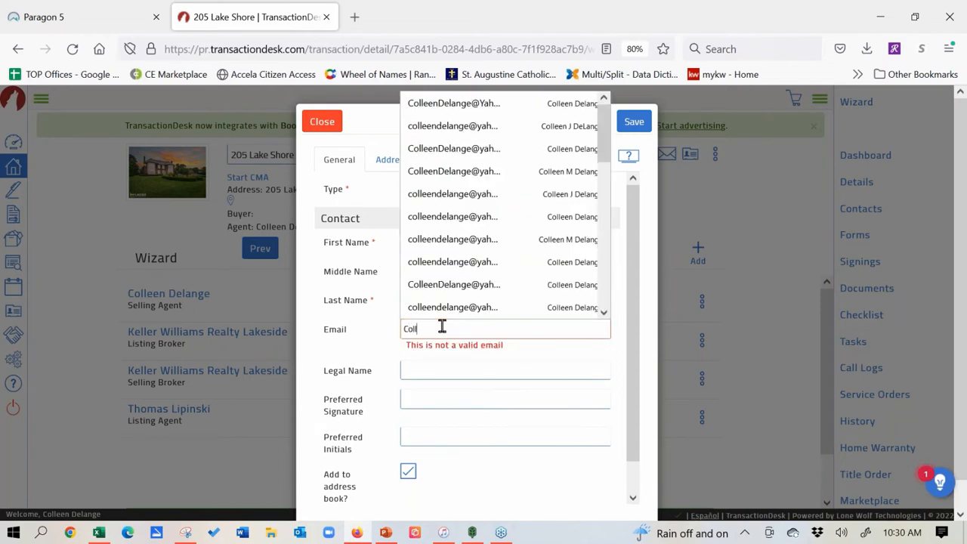
text(ee)
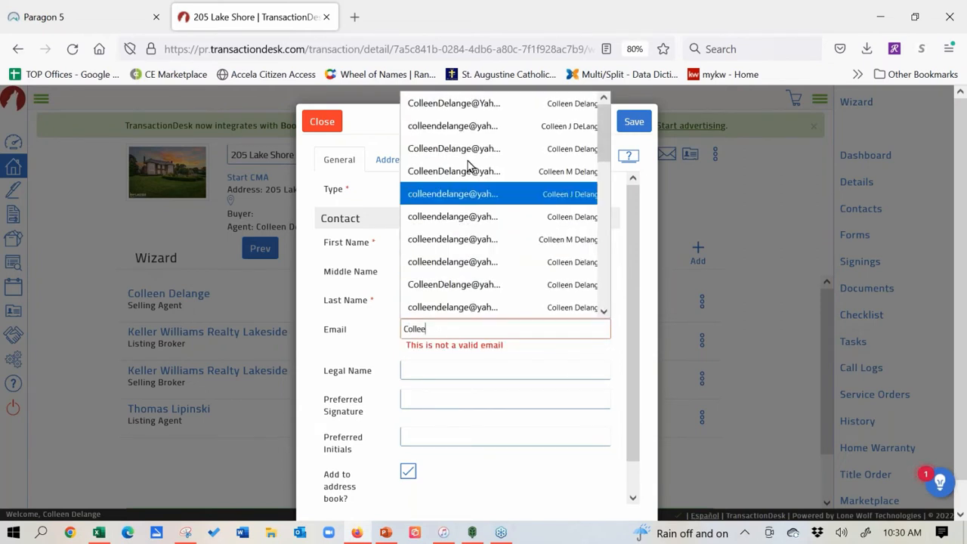
click(485, 104)
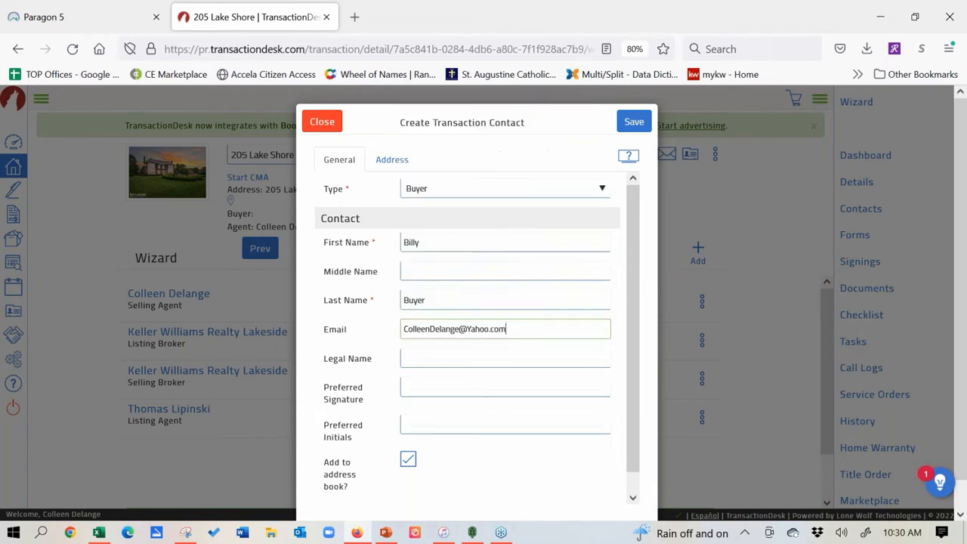
click(436, 355)
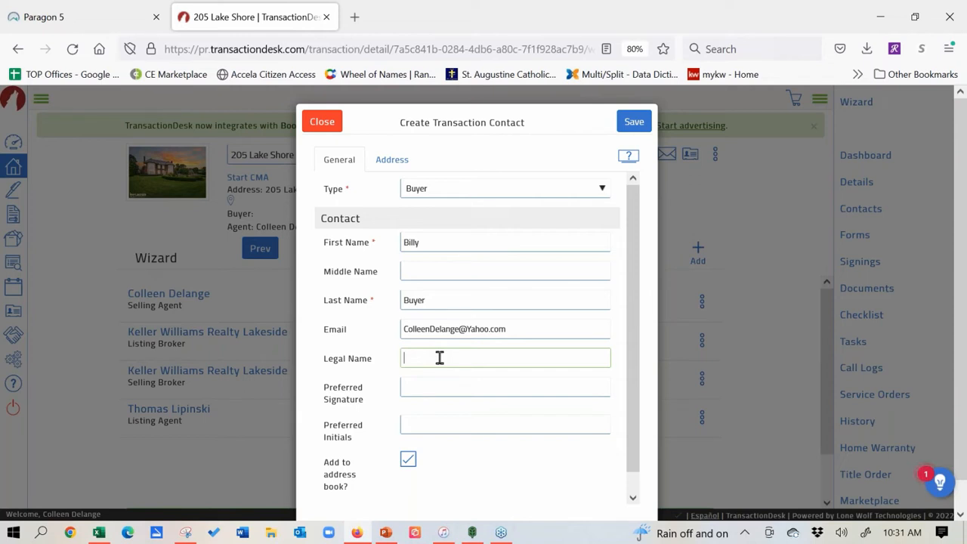
text(Billy Buyer POA for Sally Smith)
drag(519, 357, 388, 360)
key(ctrl+c)
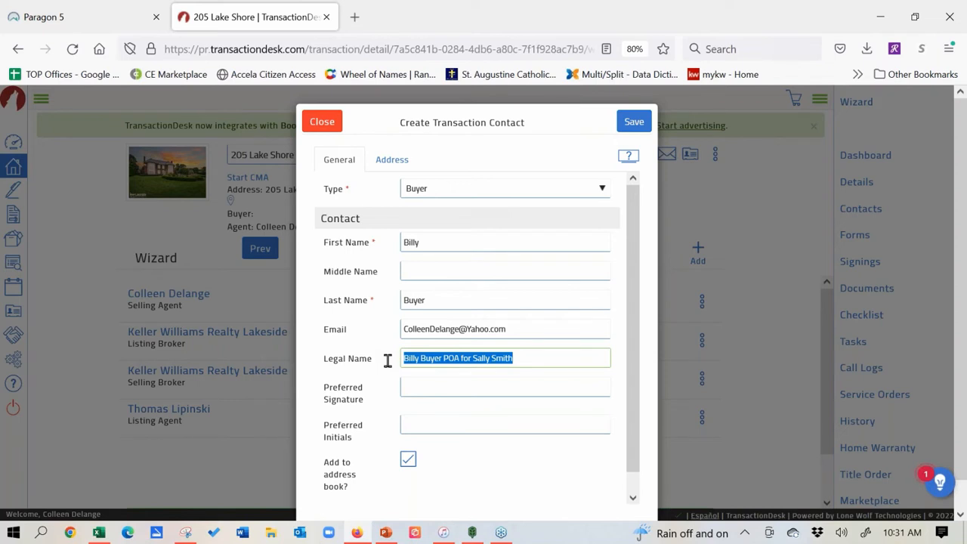
click(460, 381)
key(ctrl+v)
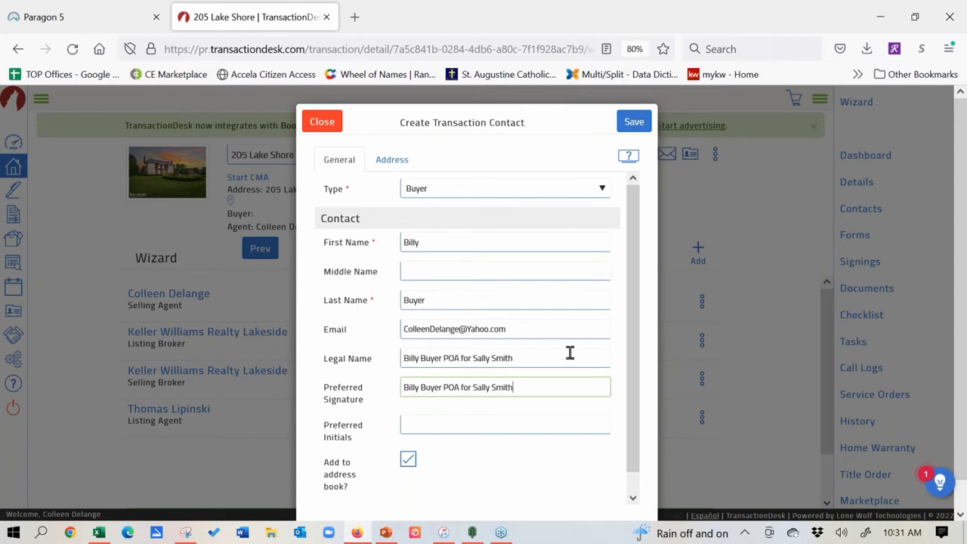
drag(570, 353, 380, 360)
key(BackSpace)
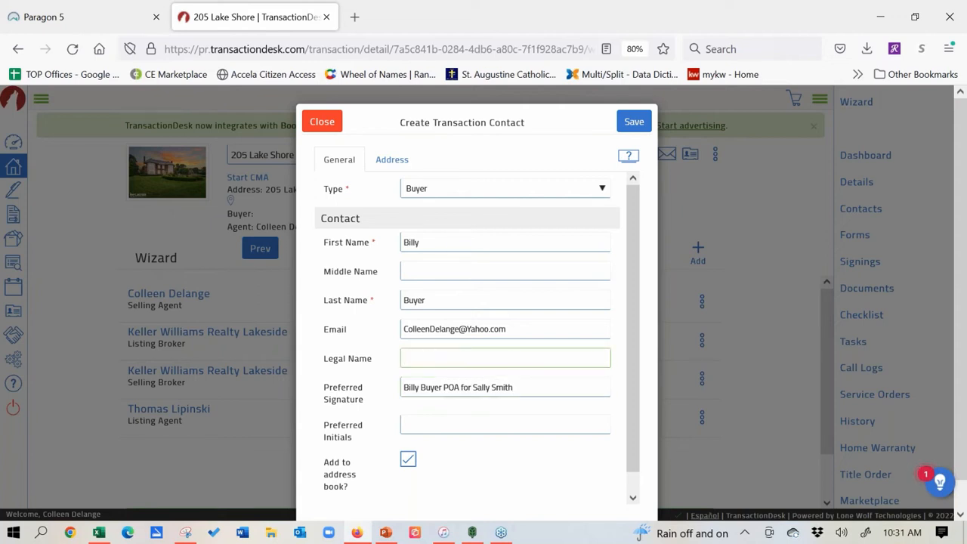
mouse_move(513, 390)
mouse_down()
mouse_move(328, 398)
mouse_move(291, 390)
mouse_up()
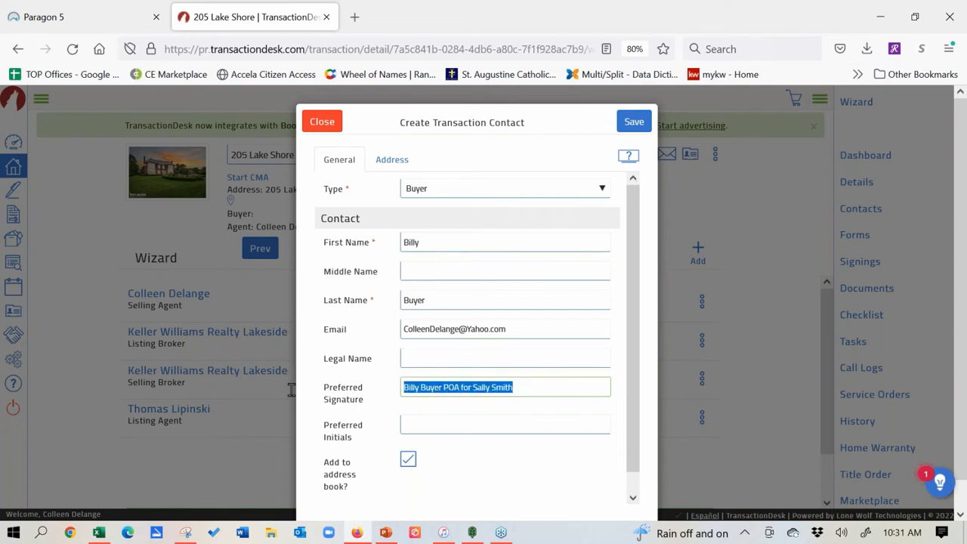
key(BackSpace)
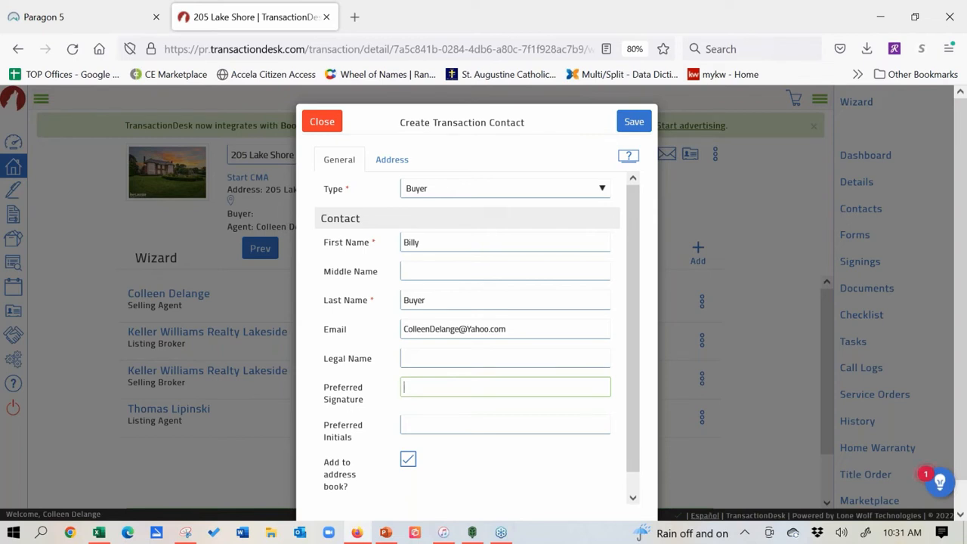
Step: Save the Buyer as the fifth contact and open another blank transaction contact form
click(637, 122)
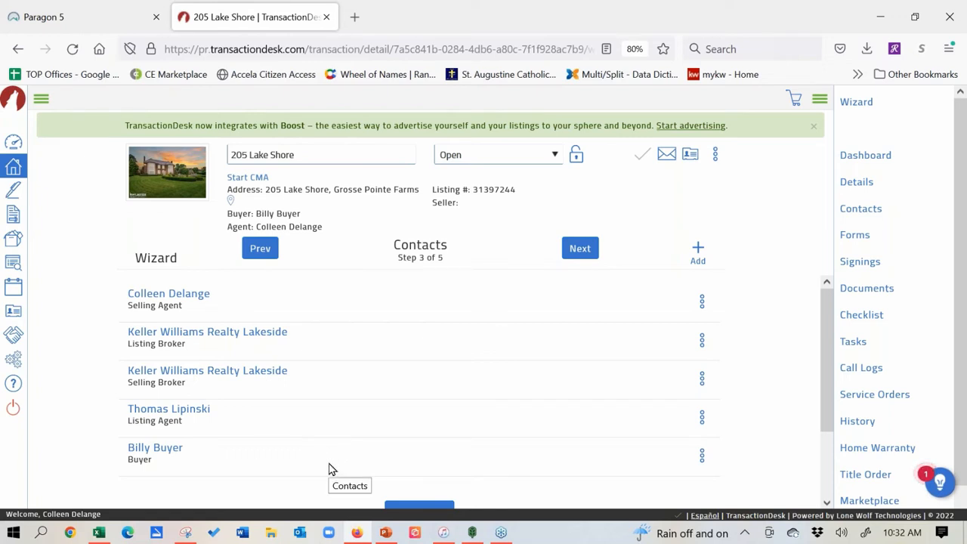
click(698, 251)
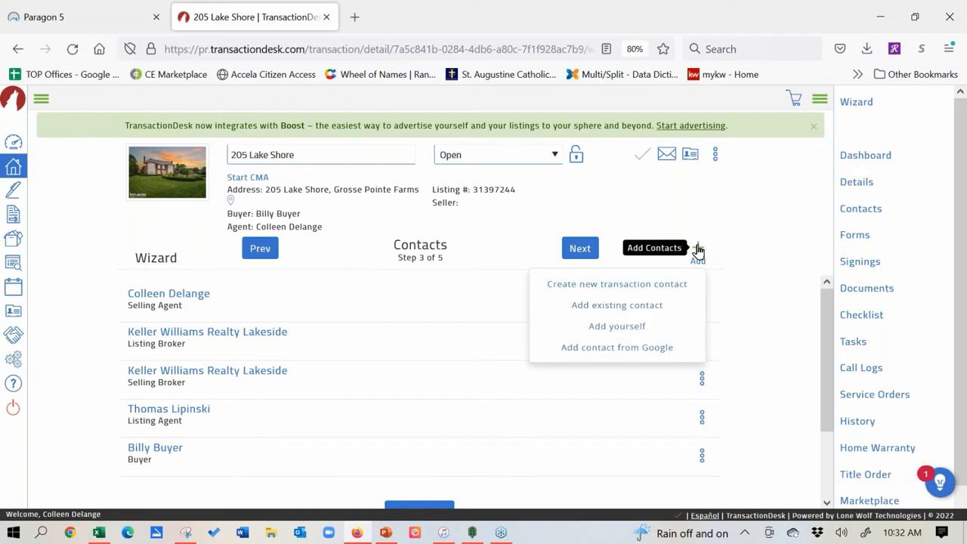
click(654, 293)
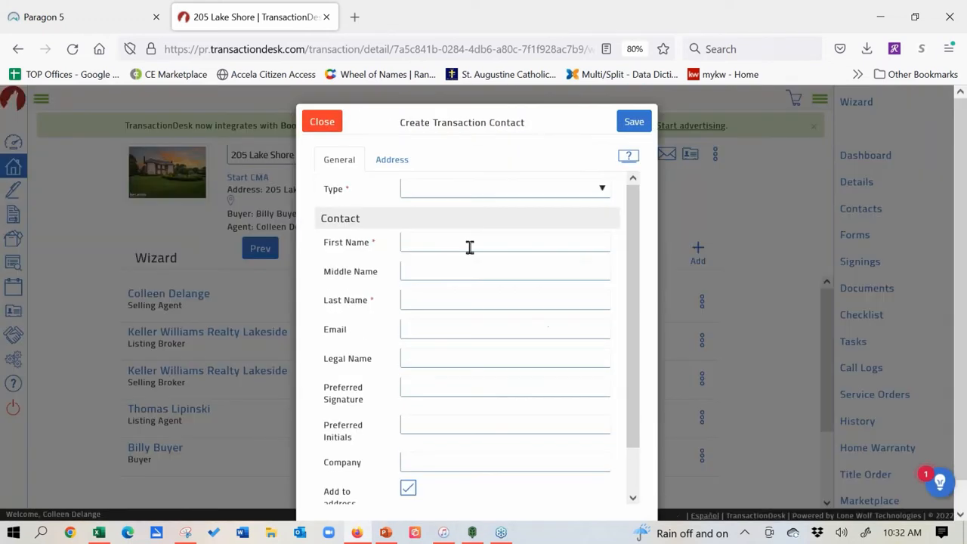
Step: Close the blank contact form unsaved and advance the wizard to Step 4 Forms
click(326, 123)
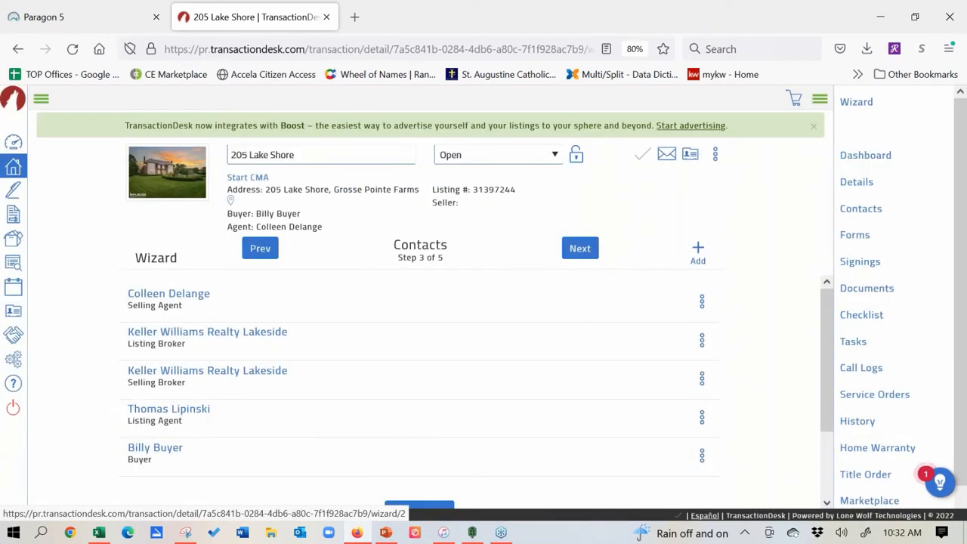
click(587, 253)
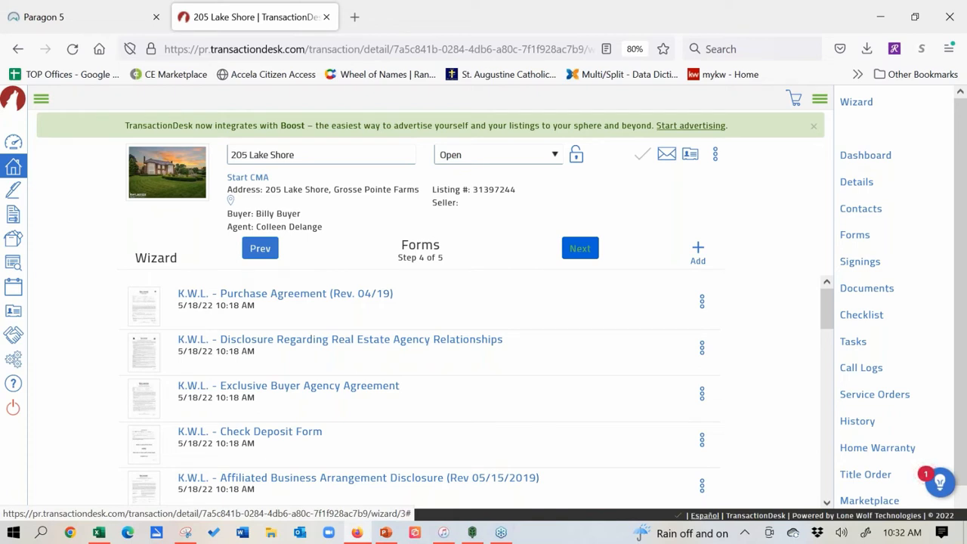
Step: Search the form libraries for 'poo' and add the K.W.L. Swimming Pool / Hot Tub / Lawn Sprinkler Addendum
click(699, 250)
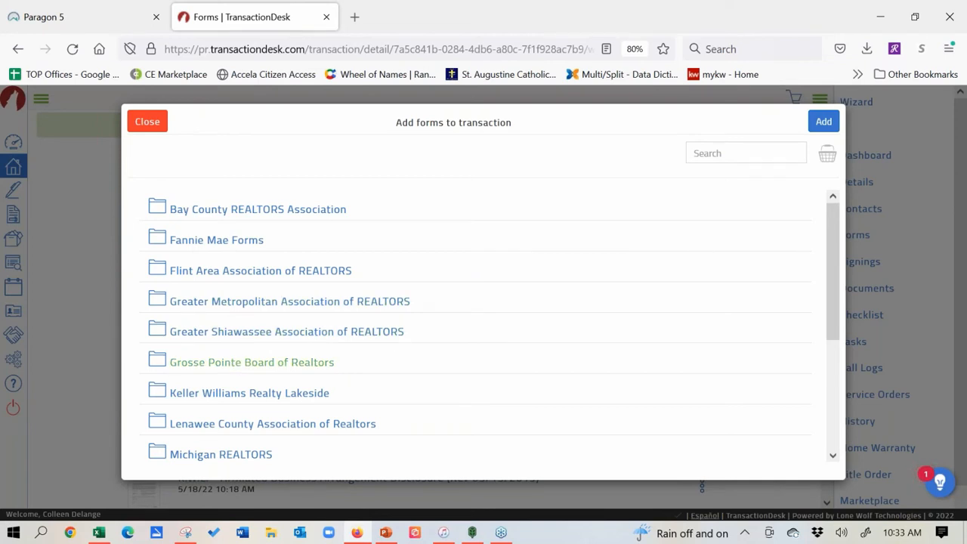
click(155, 366)
drag(835, 239, 833, 189)
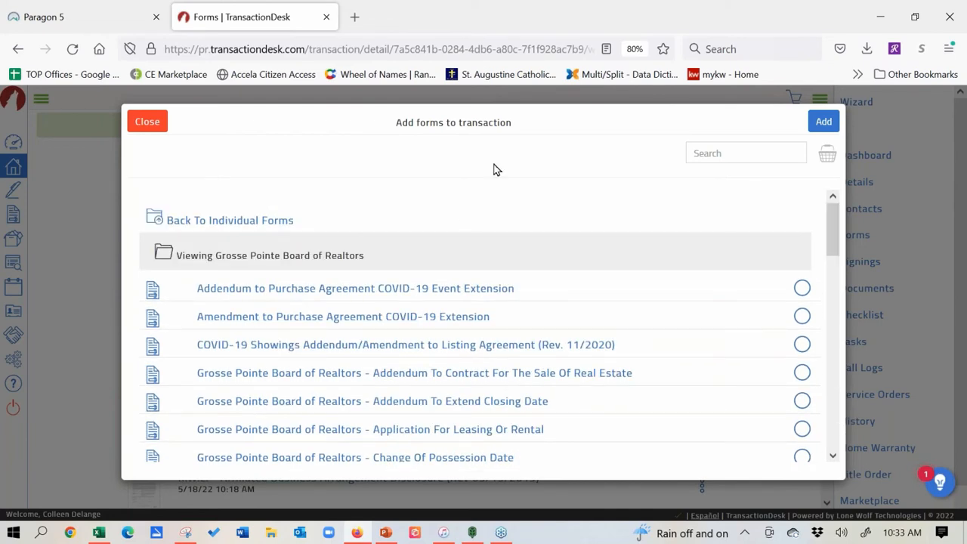
click(155, 219)
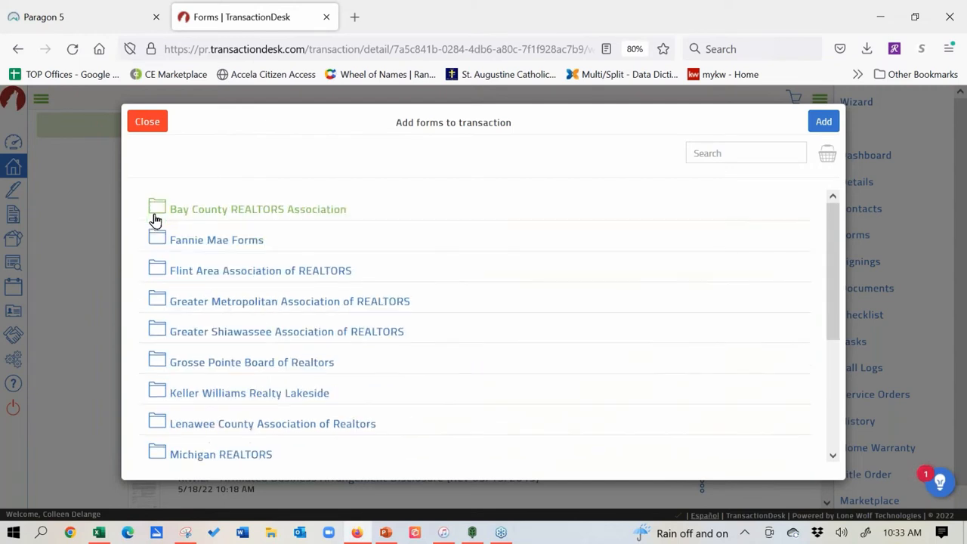
click(706, 154)
text(pool)
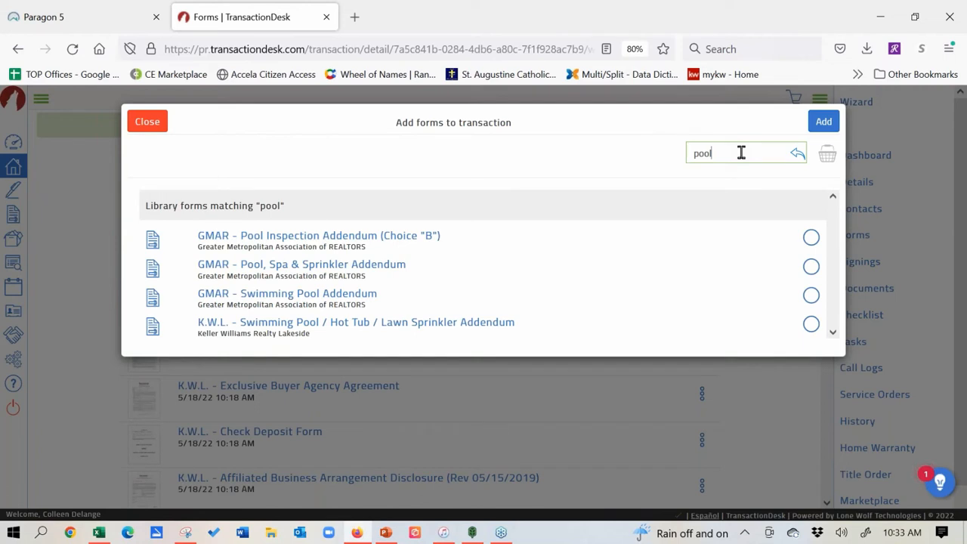
click(812, 325)
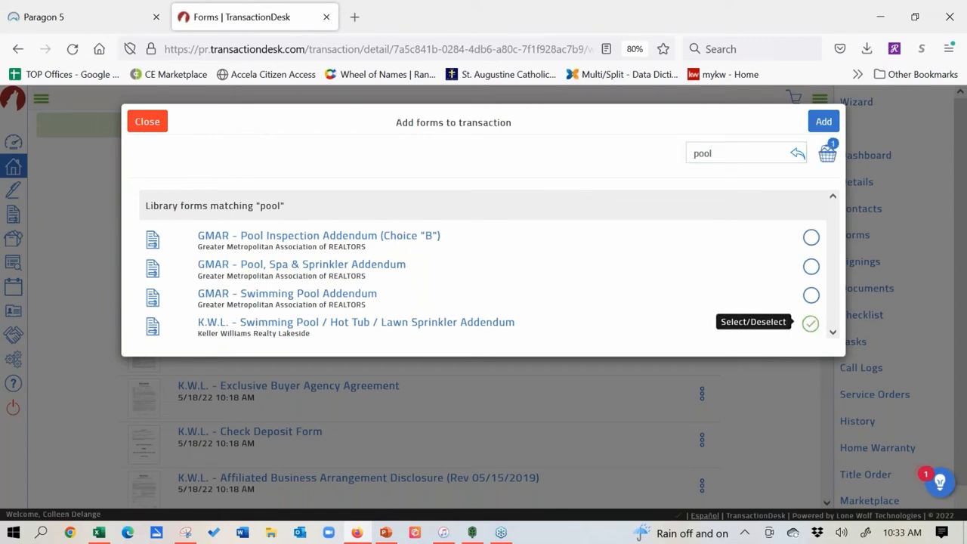
click(824, 122)
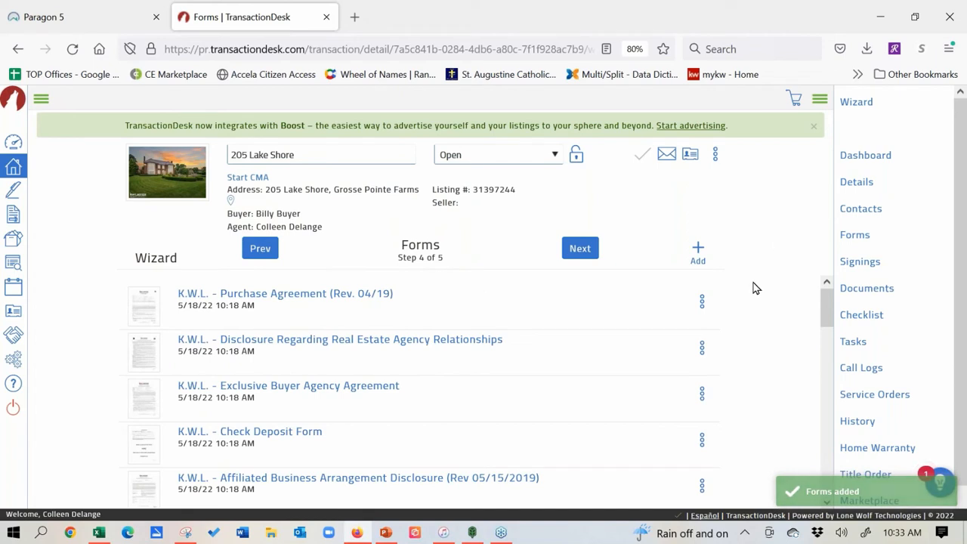
click(699, 250)
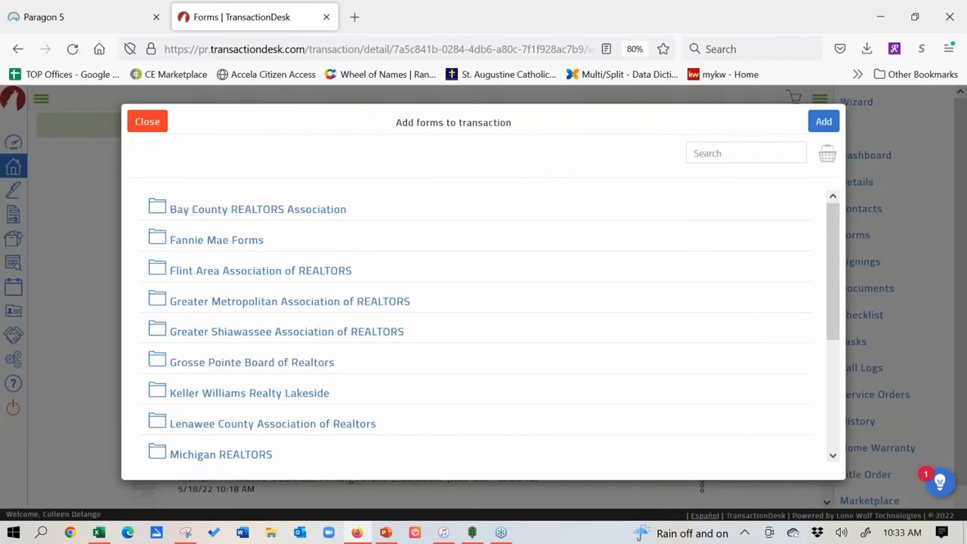
click(737, 153)
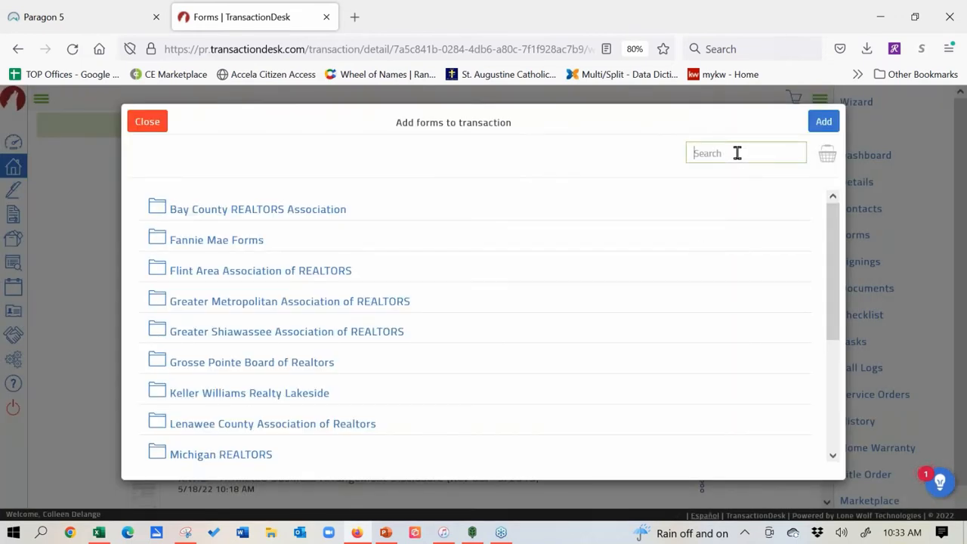
text(fha)
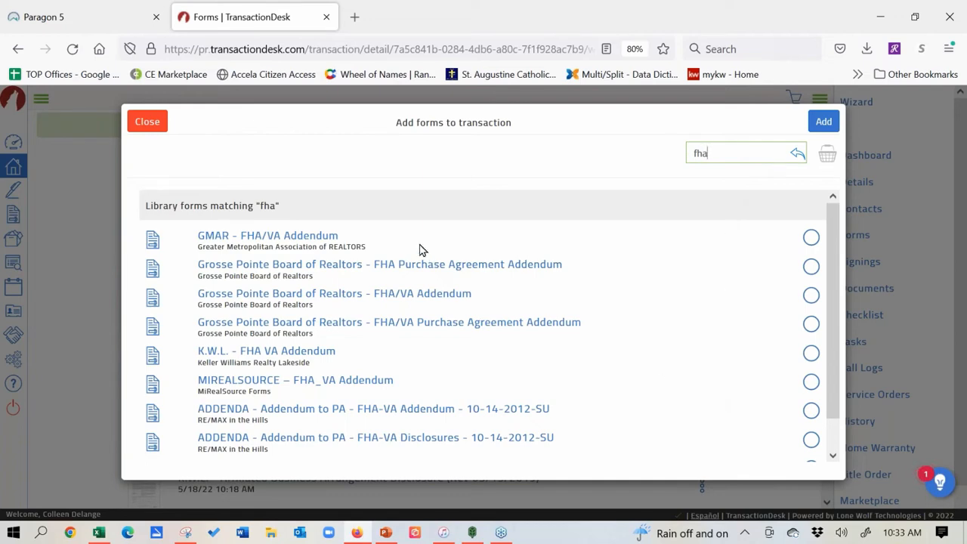
click(148, 126)
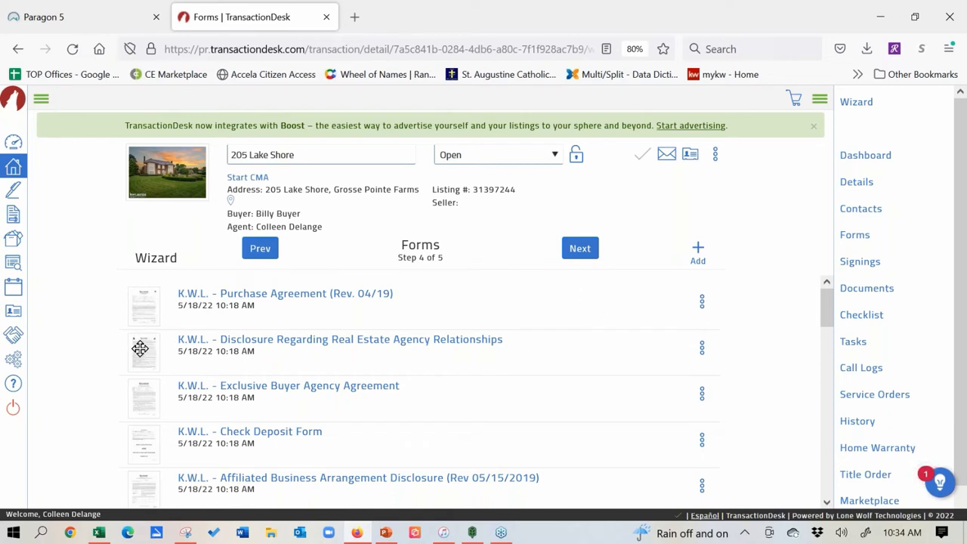
Step: Drag the Disclosure Regarding Real Estate Agency Relationships form to the top, above the Purchase Agreement
drag(140, 348, 137, 303)
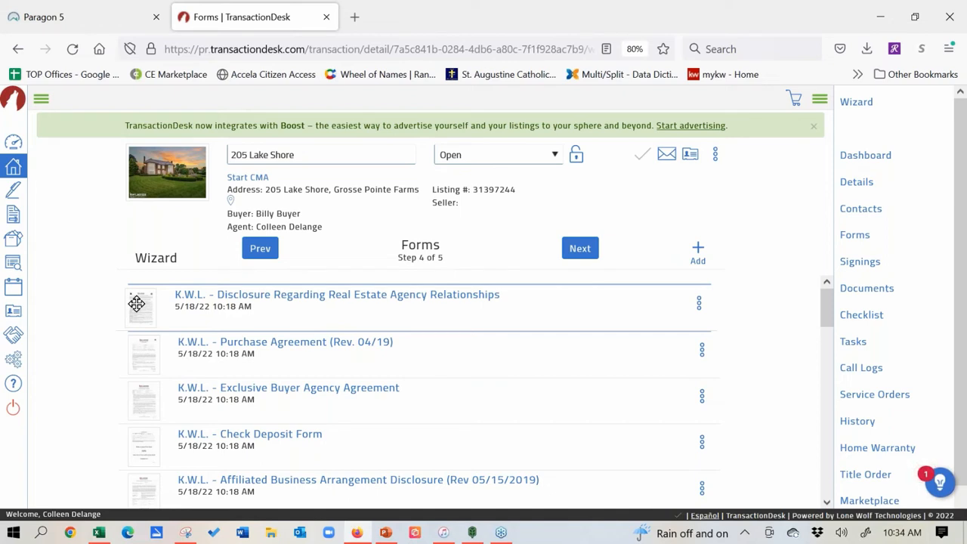
mouse_move(136, 303)
mouse_down()
mouse_move(132, 360)
mouse_move(145, 406)
mouse_move(133, 408)
mouse_move(144, 384)
mouse_move(137, 296)
mouse_up()
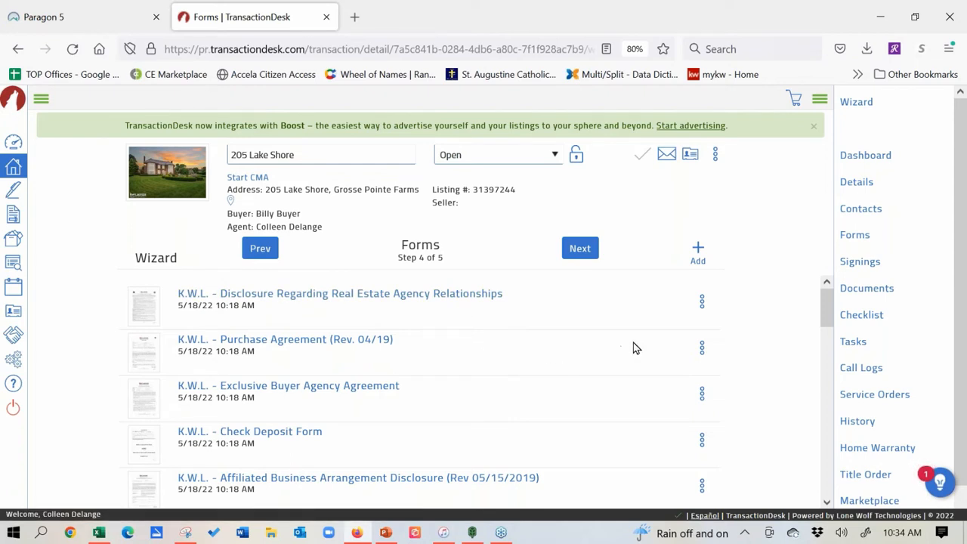
click(702, 352)
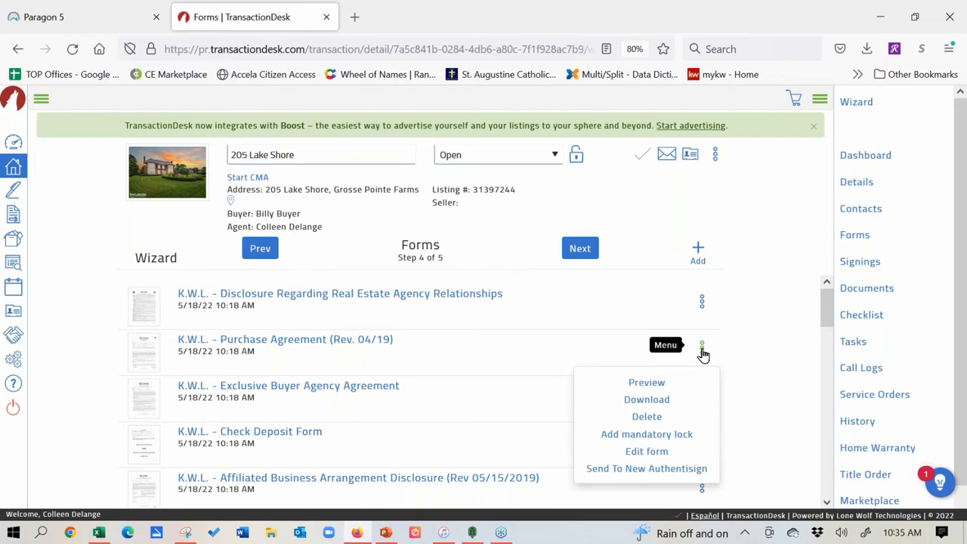
click(648, 383)
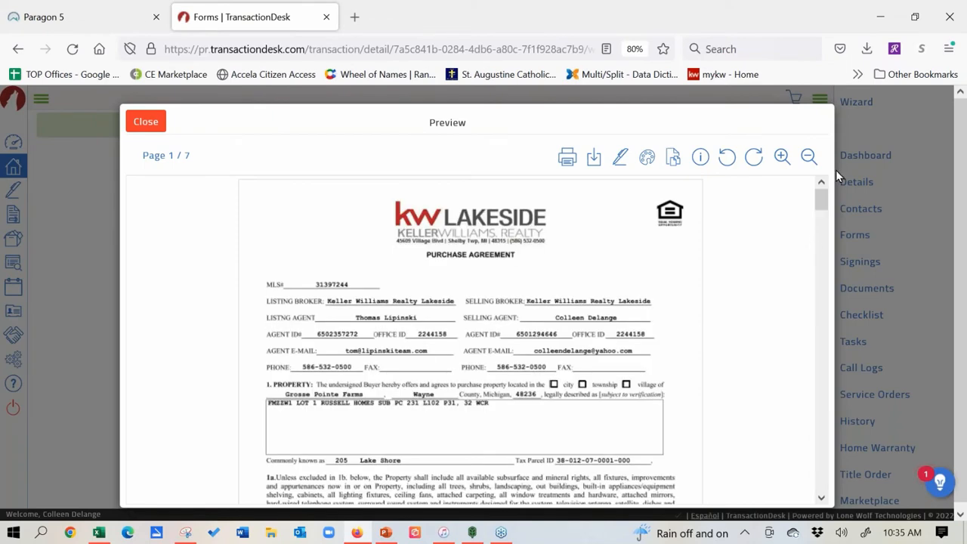
mouse_move(823, 194)
mouse_down()
mouse_move(823, 223)
mouse_move(822, 177)
mouse_up()
click(145, 120)
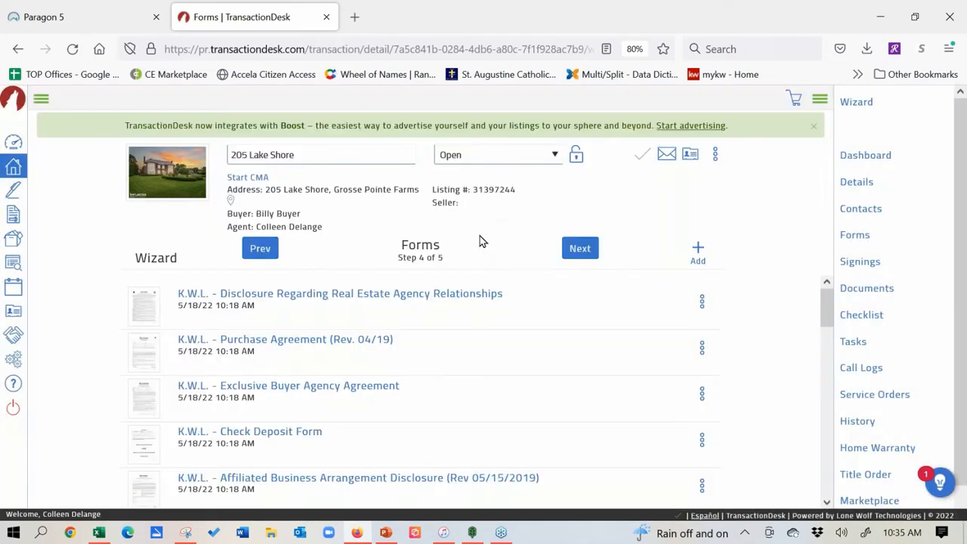
click(702, 351)
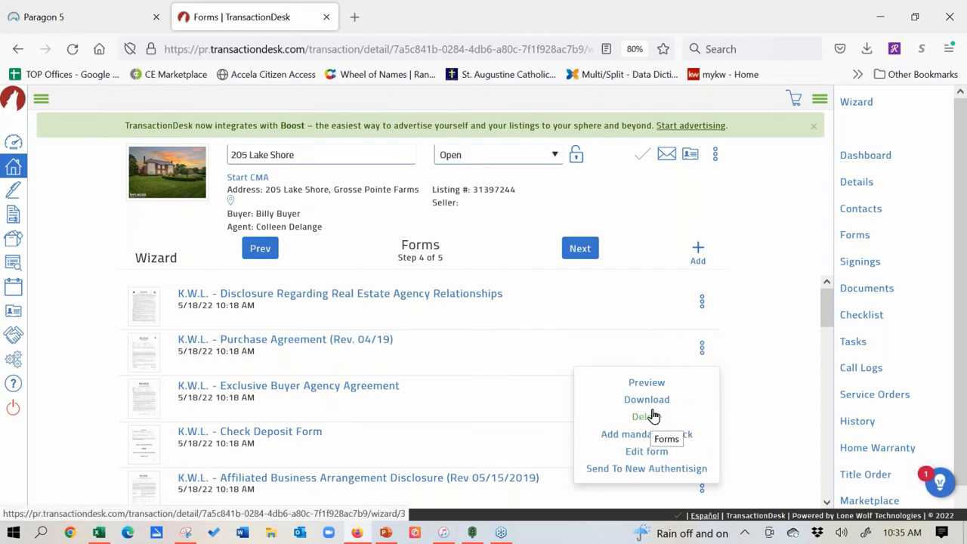
click(759, 215)
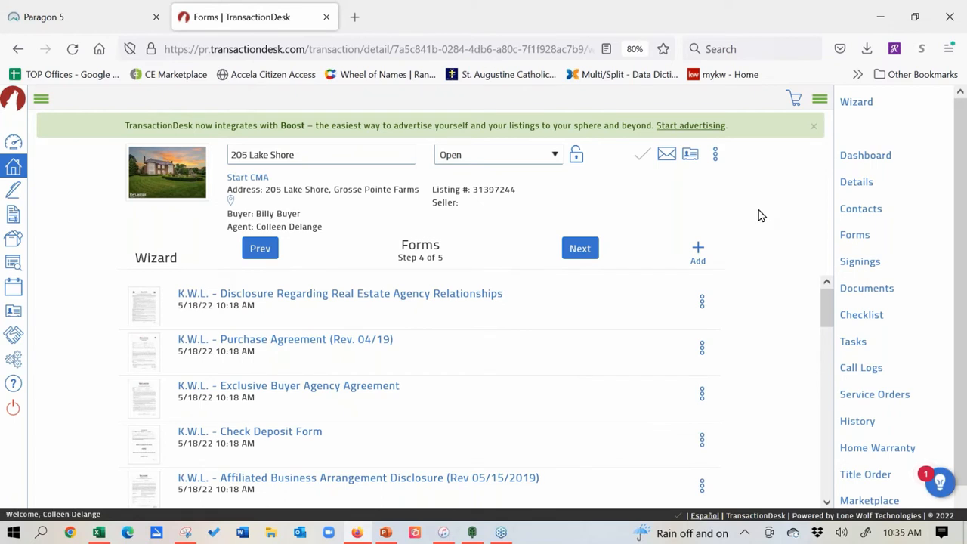
click(579, 252)
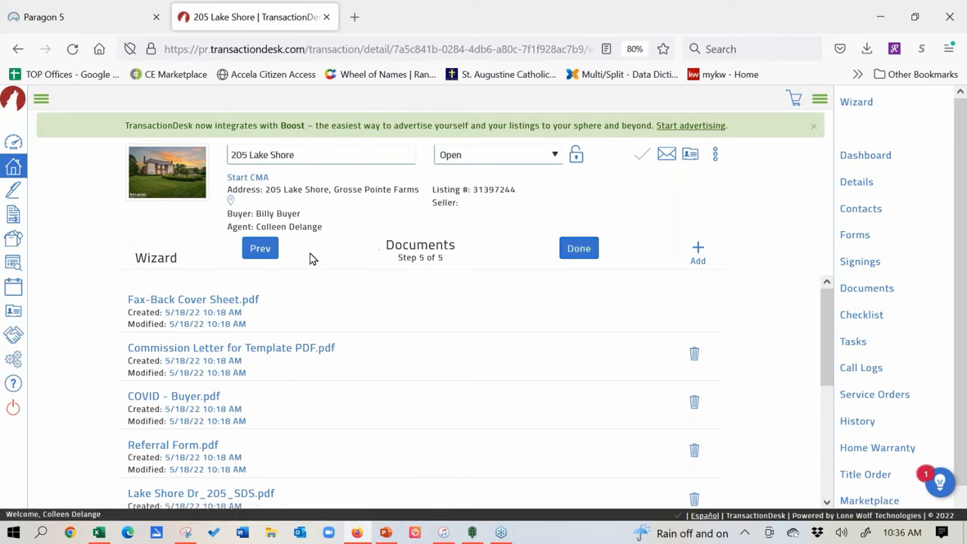
click(259, 248)
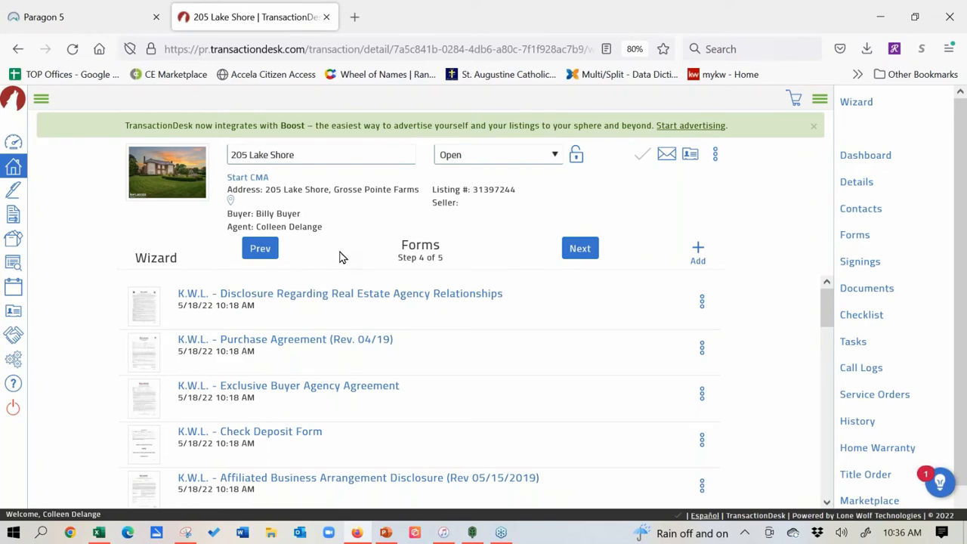
click(582, 249)
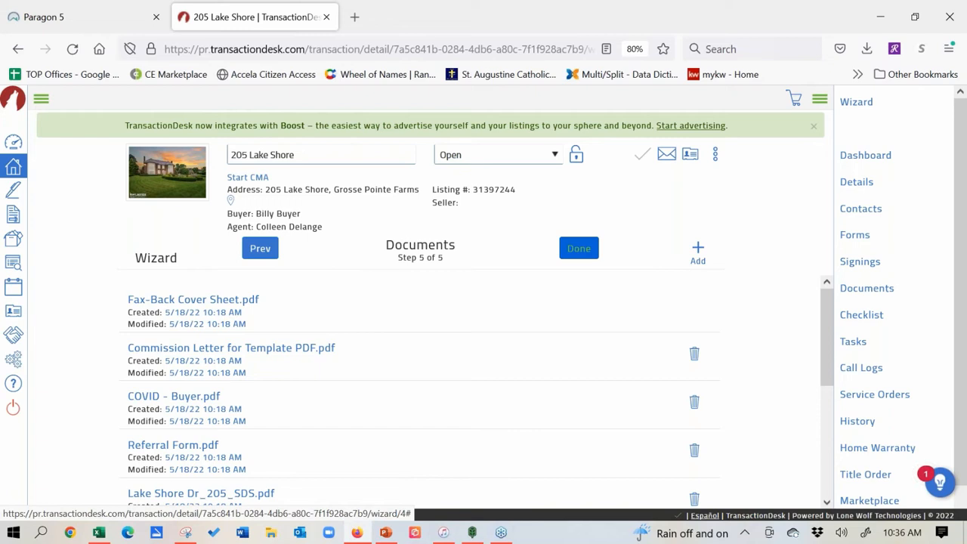
drag(835, 317, 813, 294)
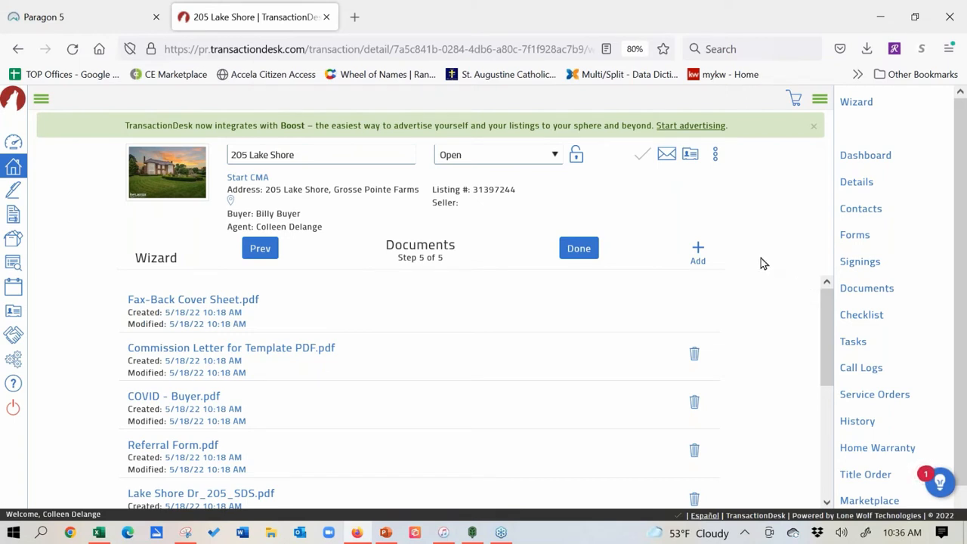
drag(826, 331, 825, 368)
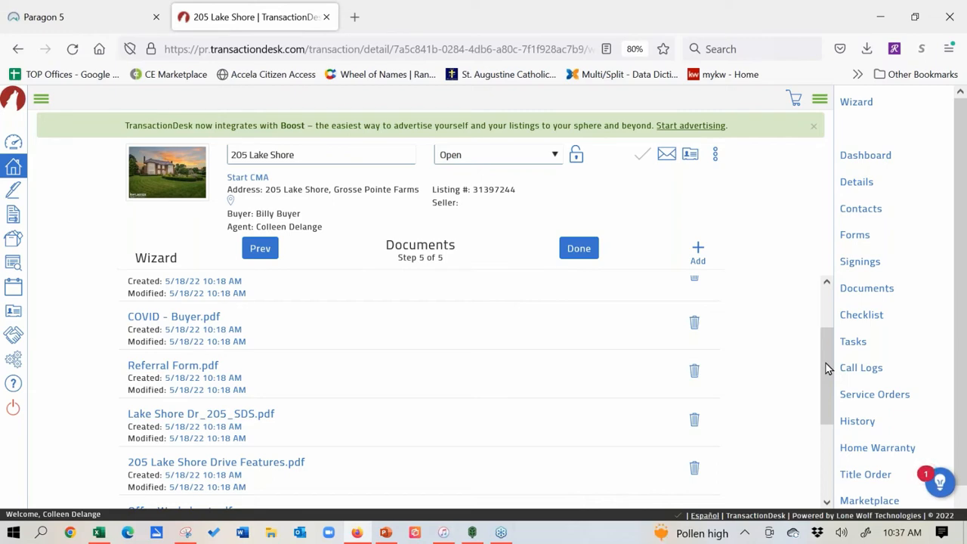
click(45, 19)
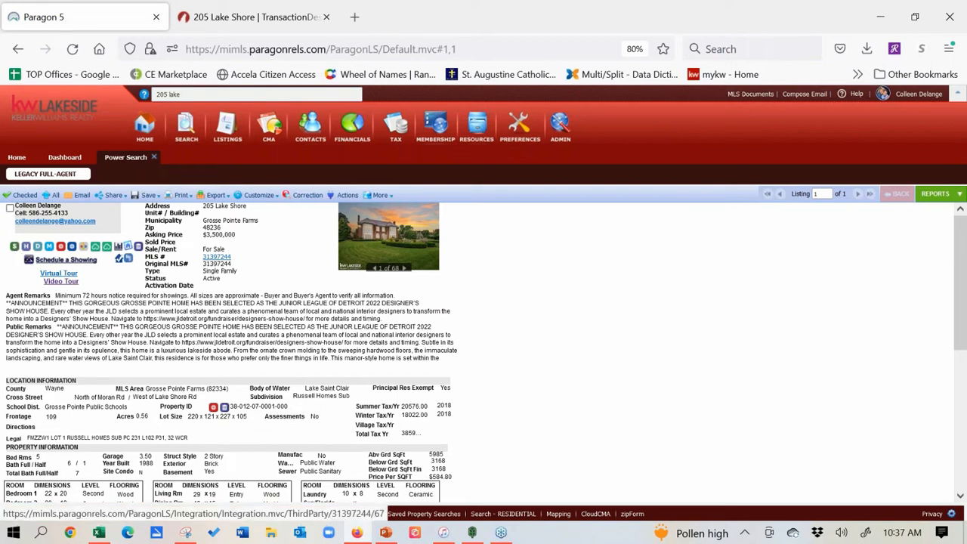
click(40, 248)
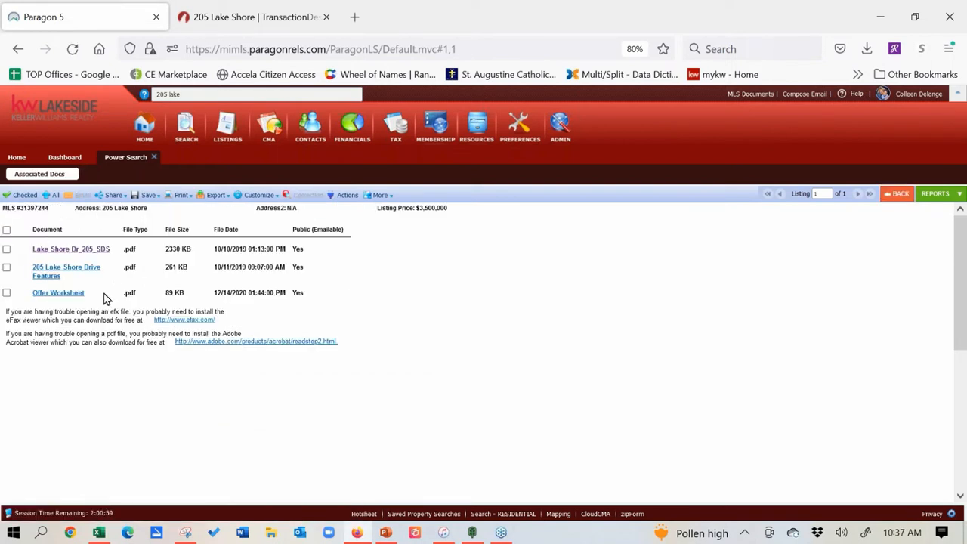
click(225, 21)
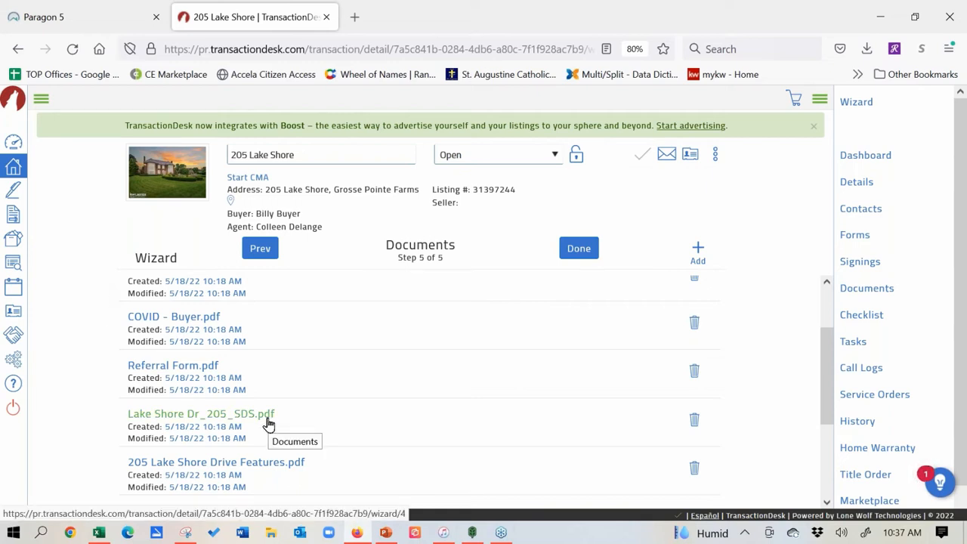
click(226, 417)
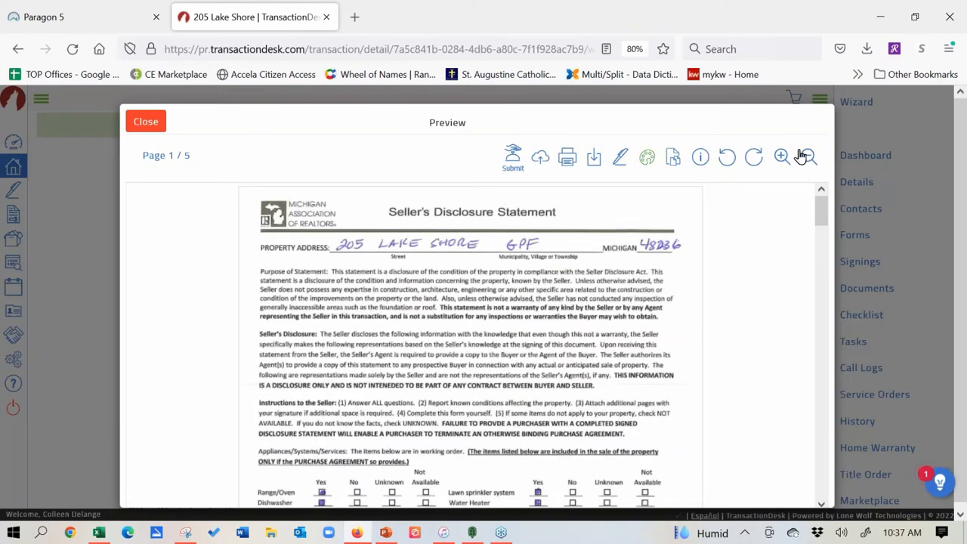
drag(820, 217, 805, 199)
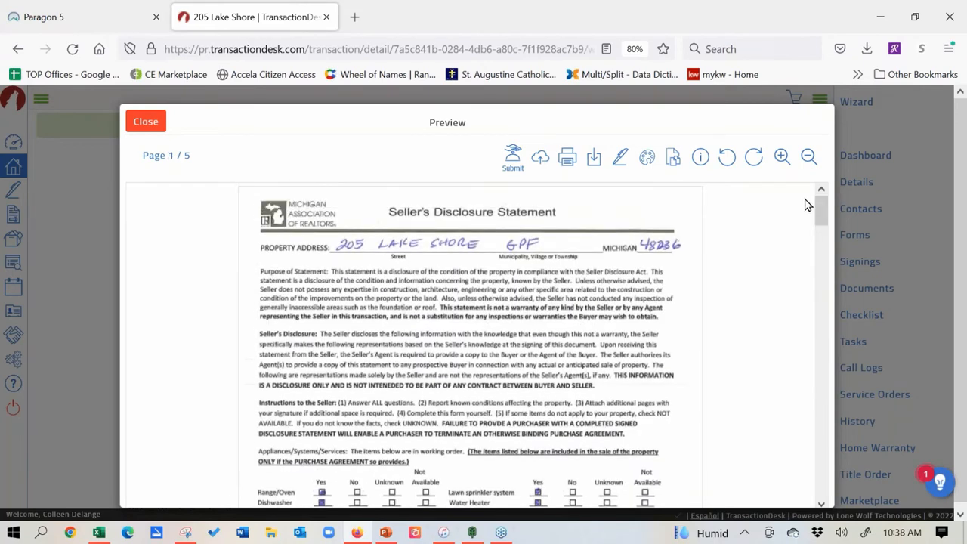
click(144, 122)
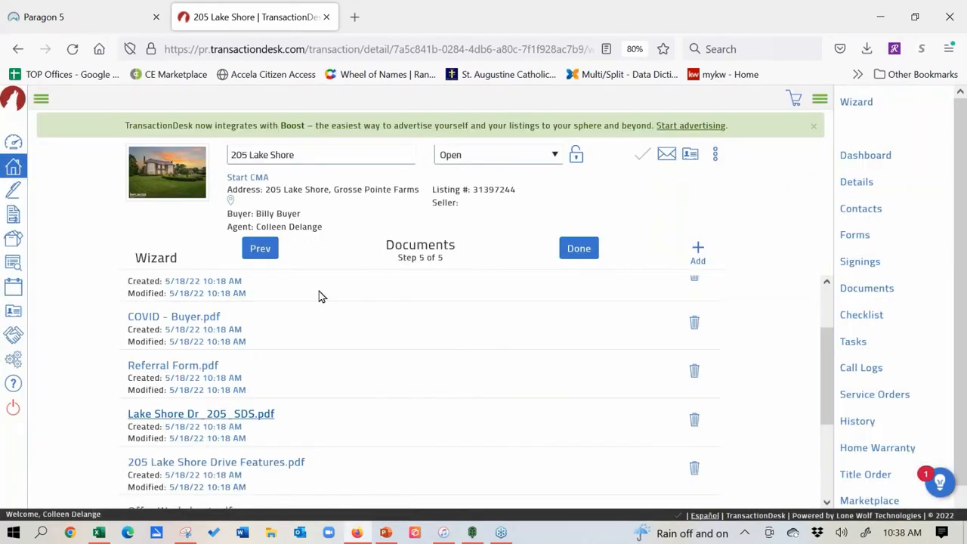
drag(824, 368, 831, 418)
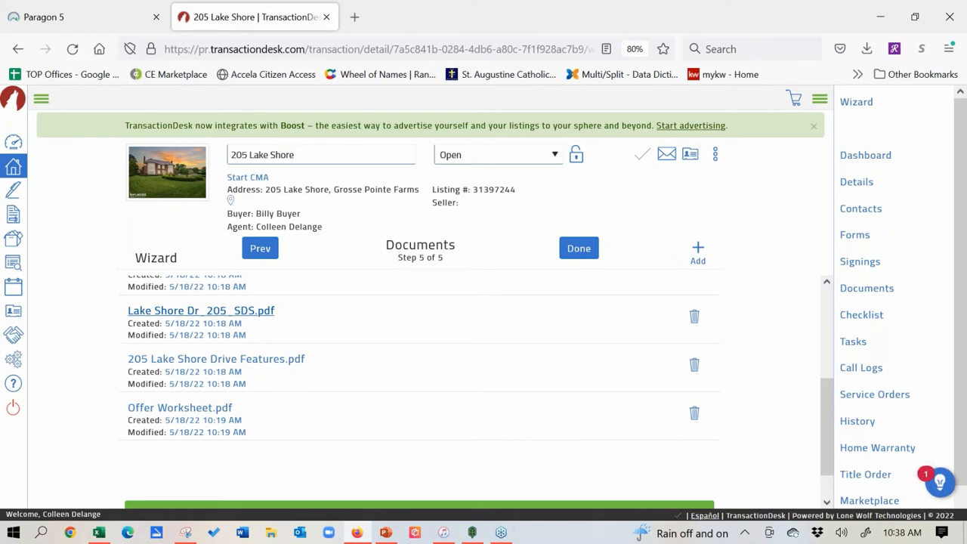
click(262, 361)
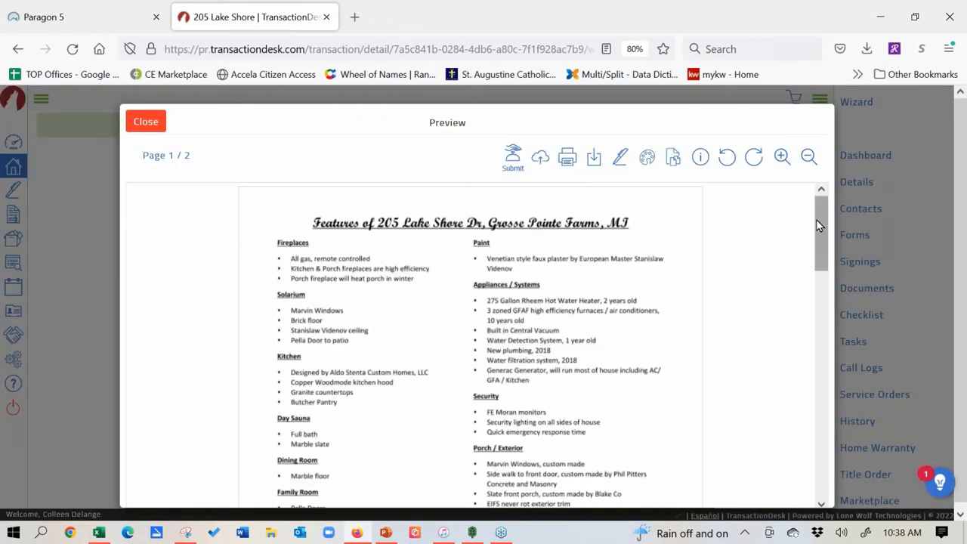
drag(819, 226, 818, 338)
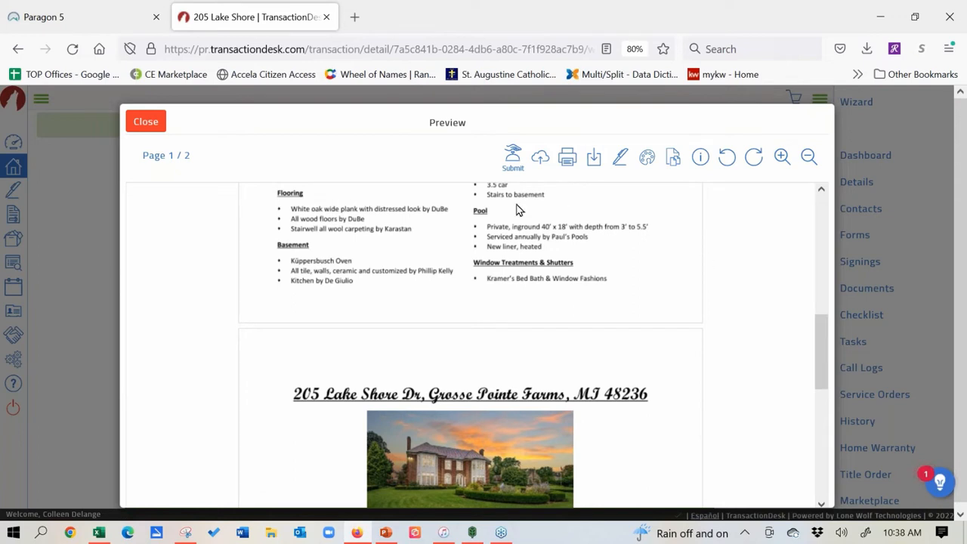
click(146, 122)
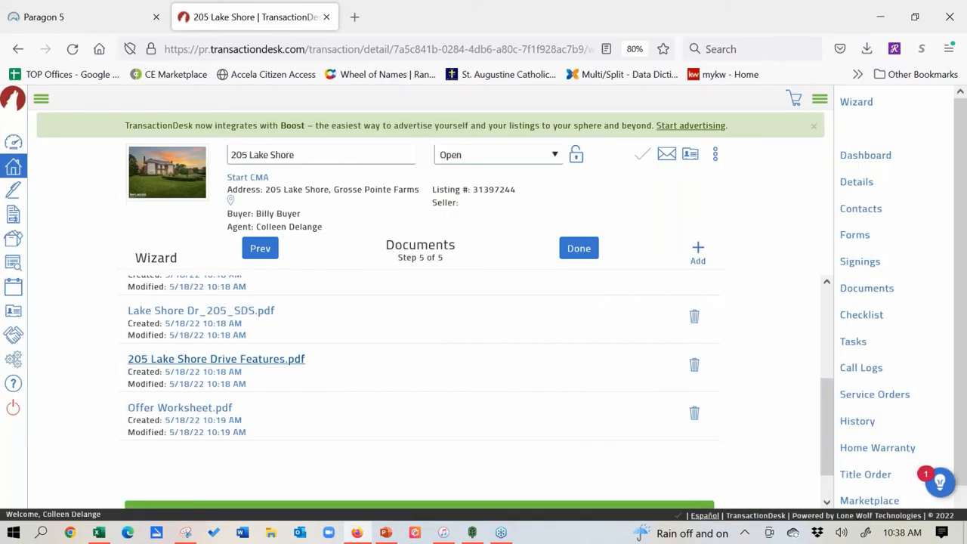
drag(834, 432, 826, 328)
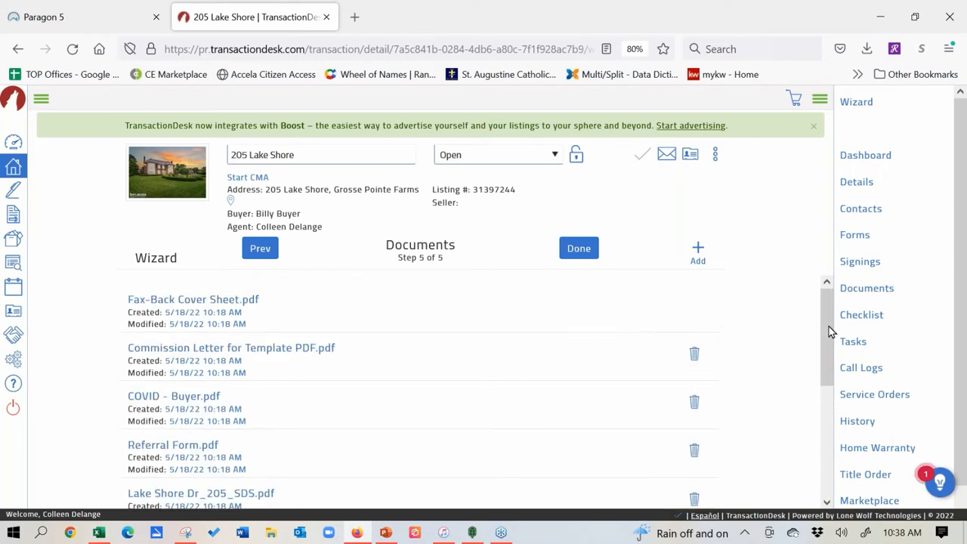
Step: Upload the PDF from Firefox's Downloads panel into the transaction's Drag & Drop files zone
click(699, 252)
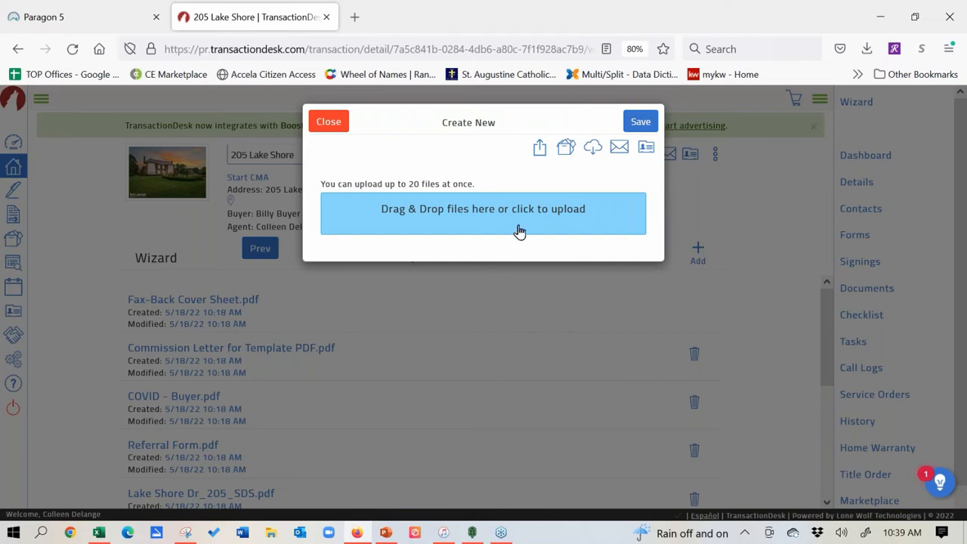
click(868, 50)
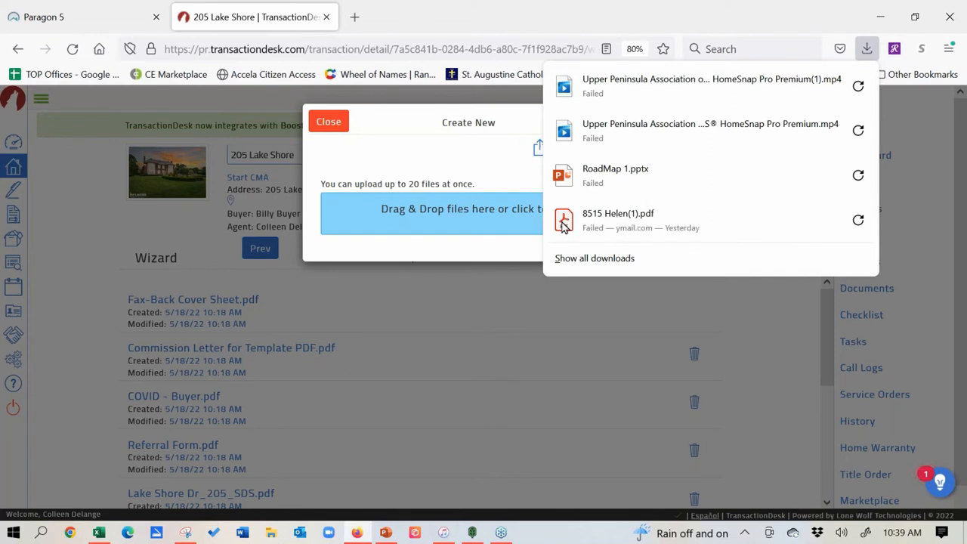
drag(562, 225, 477, 210)
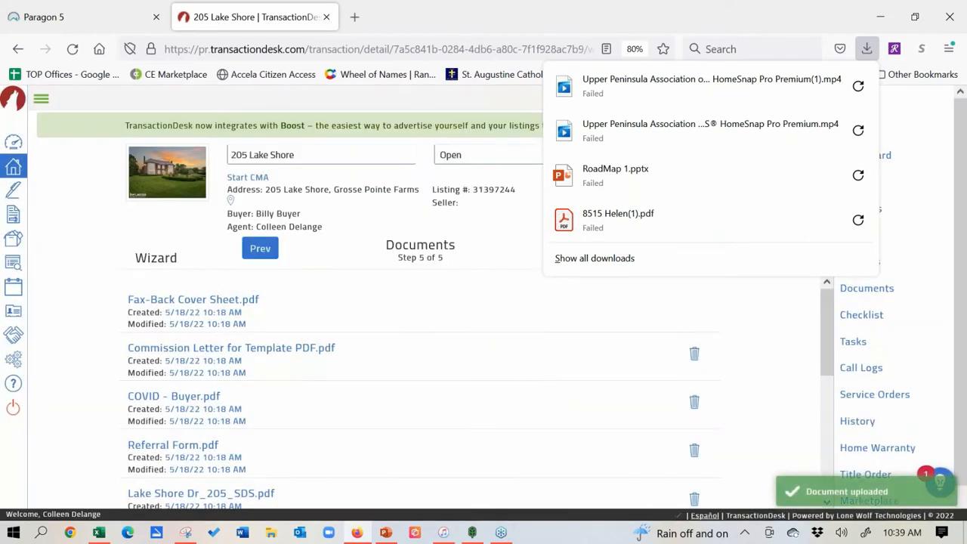
drag(825, 323, 827, 432)
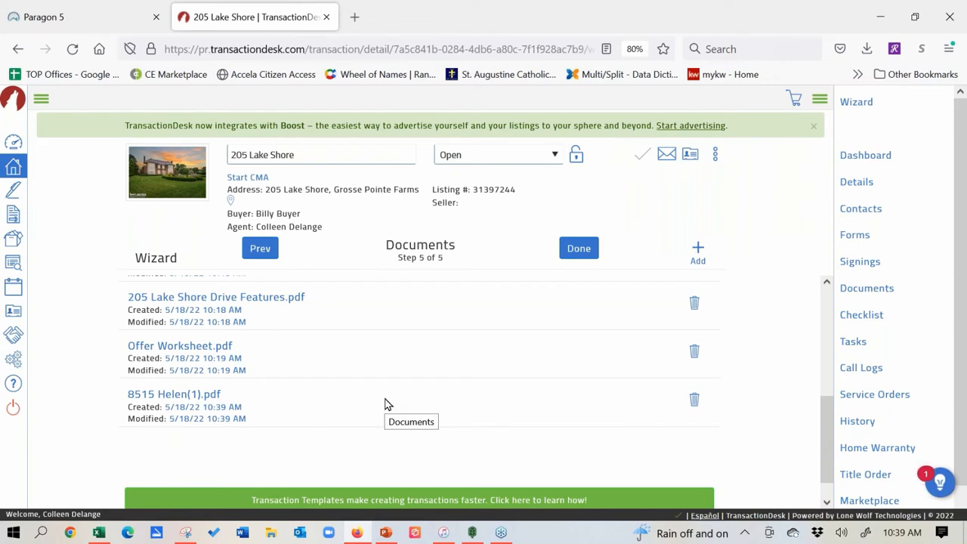
click(698, 254)
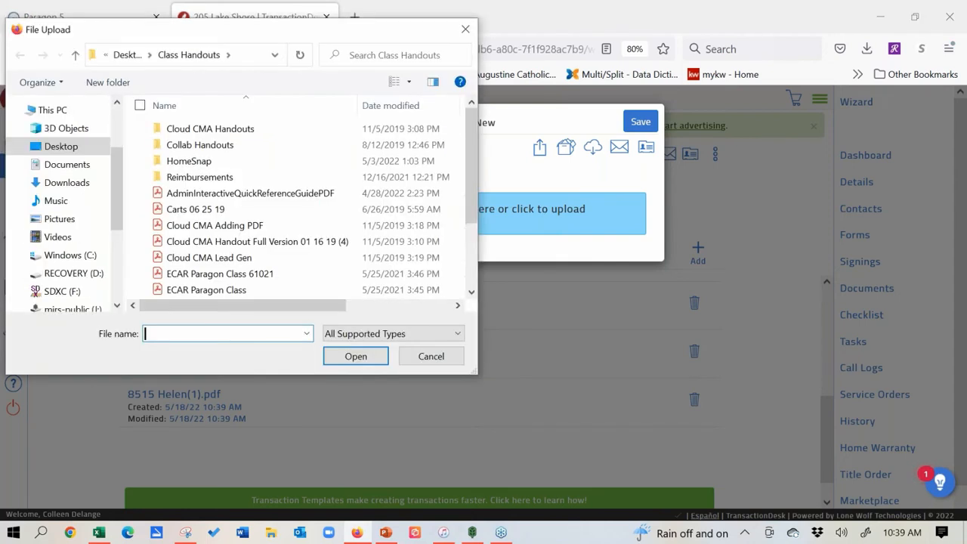
Step: Upload ECAR Paragon Class 61021.pdf from the Class Handouts folder
click(200, 279)
double_click(199, 276)
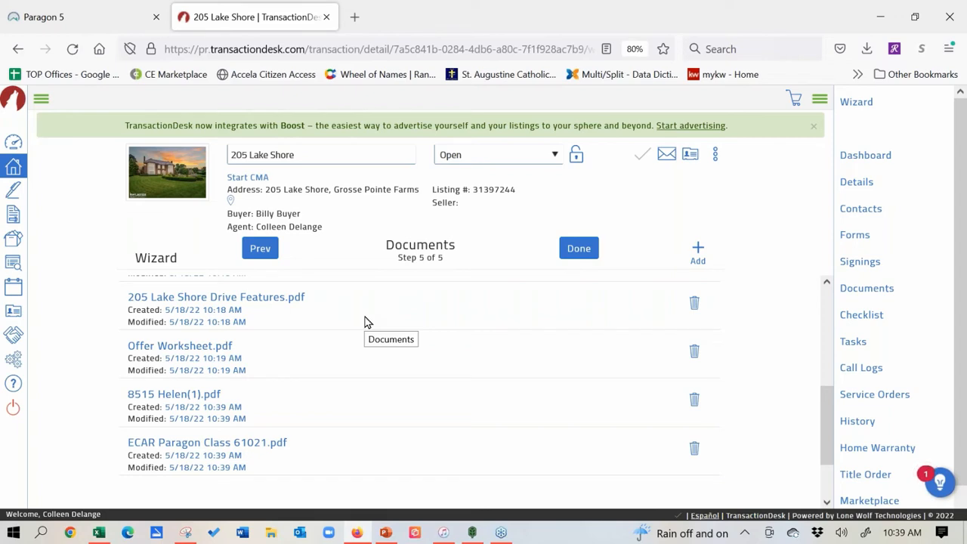
click(261, 249)
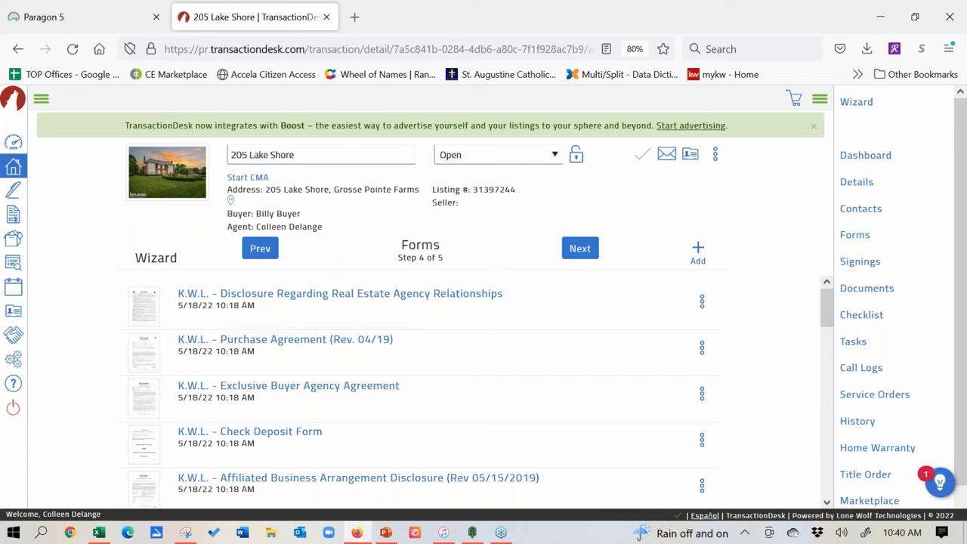
click(578, 250)
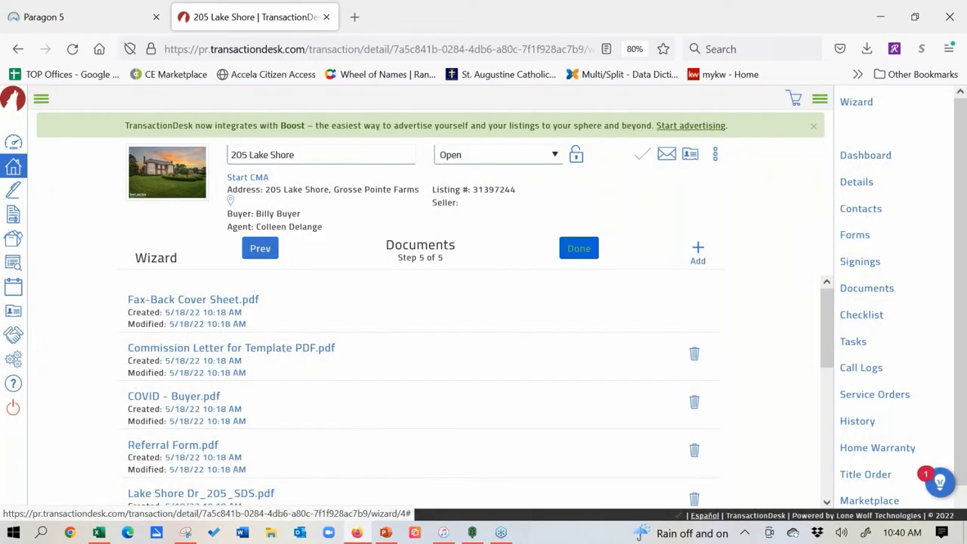
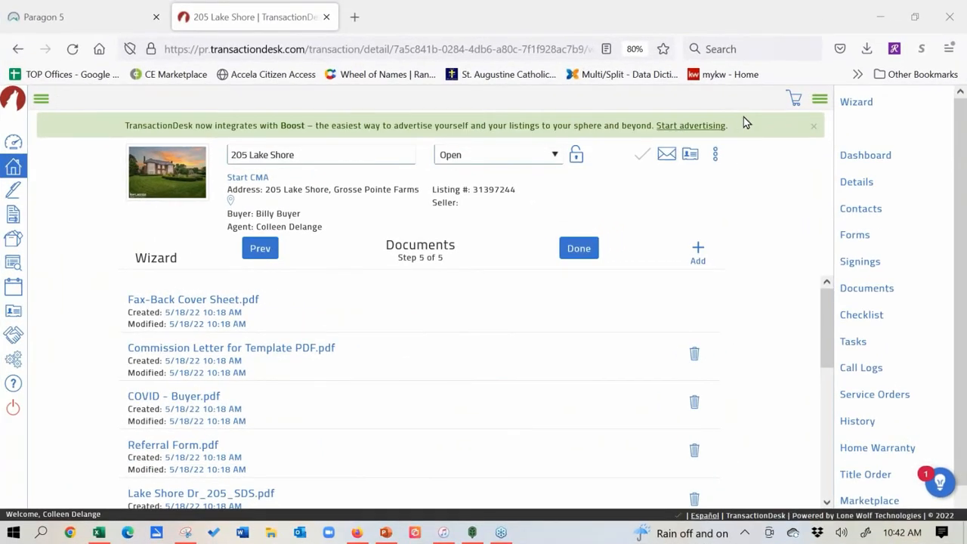
Step: Upload the Cloud CMA handout full-version PDF to the transaction and return to the Forms step
click(698, 253)
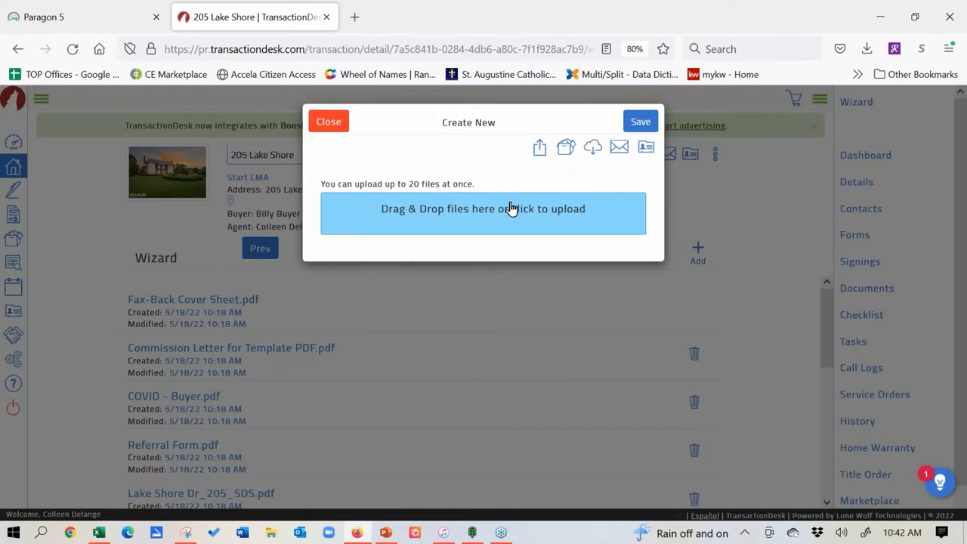
click(372, 229)
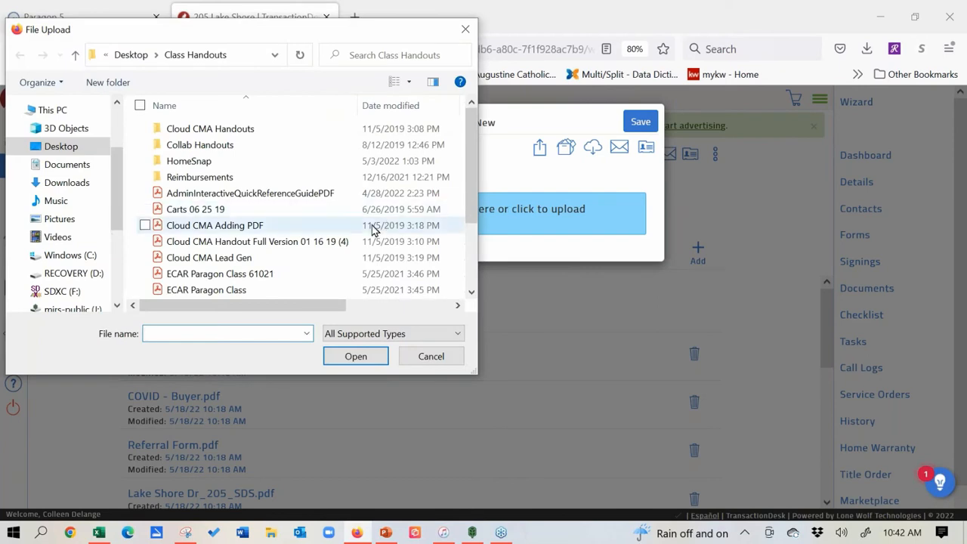
click(207, 242)
double_click(208, 241)
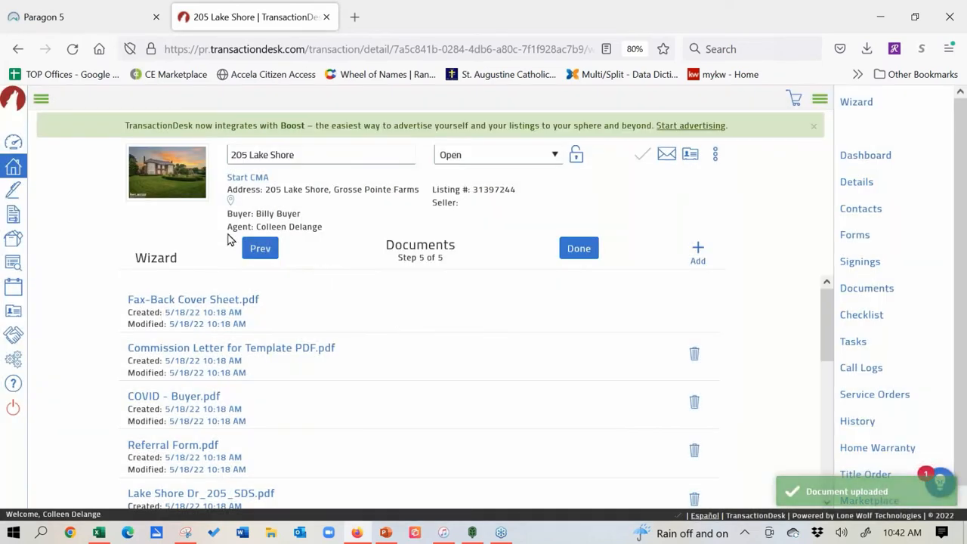
click(265, 246)
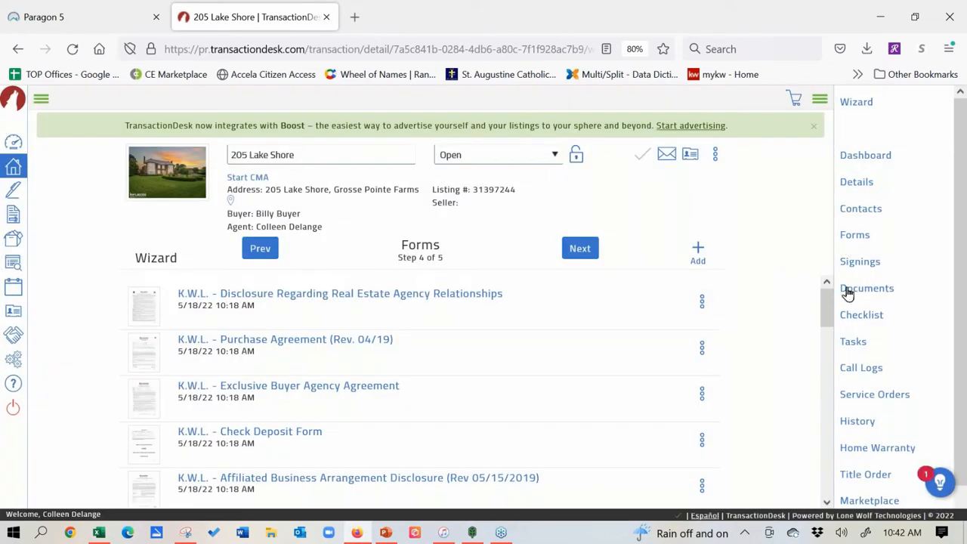
Step: Preview the K.W.L. Purchase Agreement form, then open it in the Document Markup tool
drag(826, 300, 825, 277)
click(702, 348)
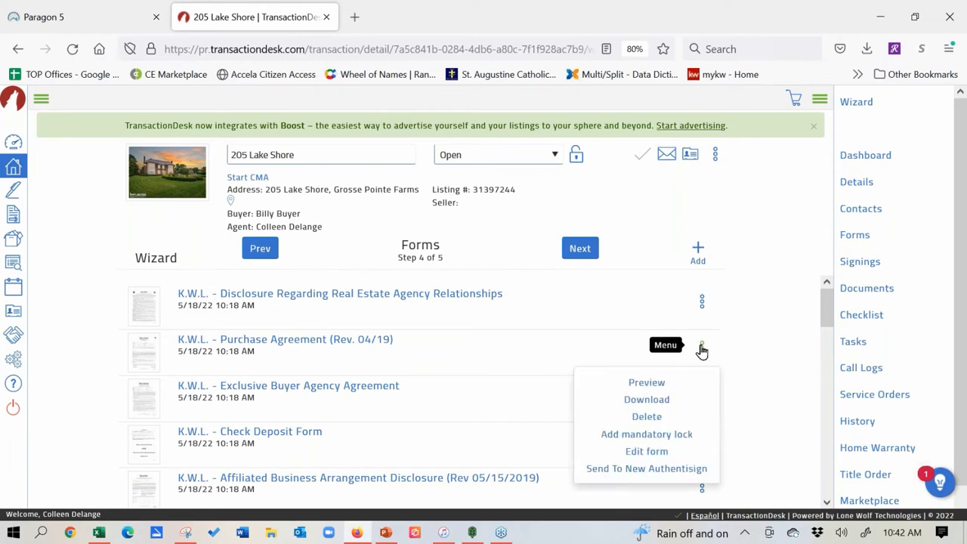
click(655, 383)
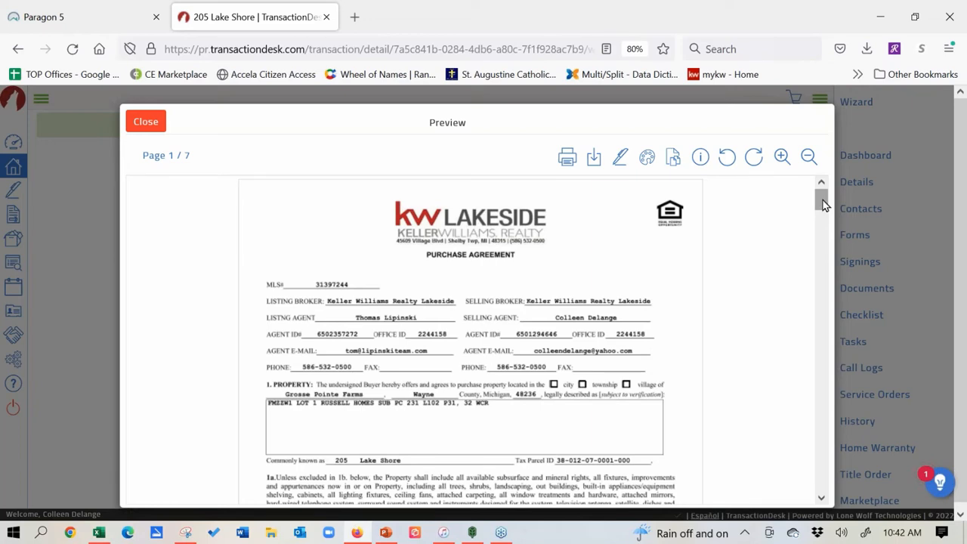
drag(824, 204, 824, 219)
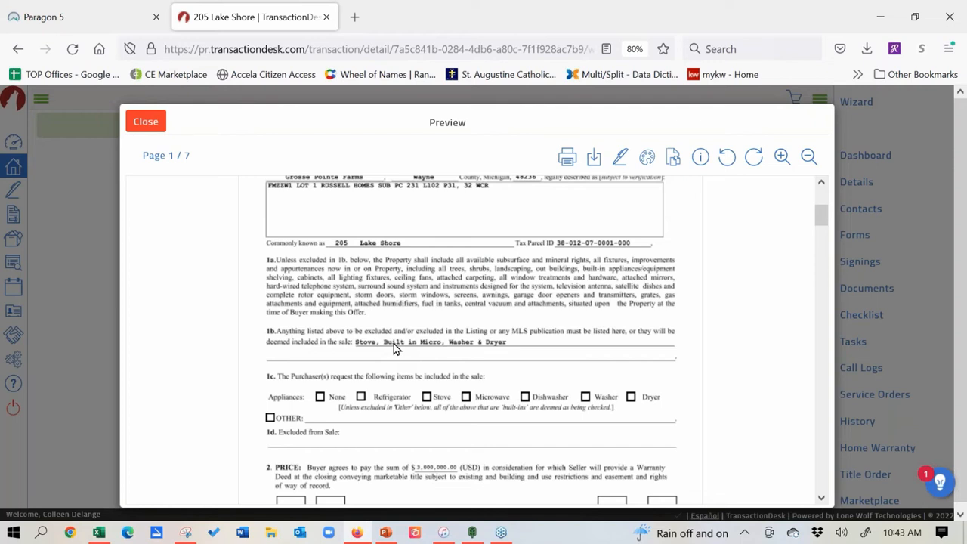
click(647, 160)
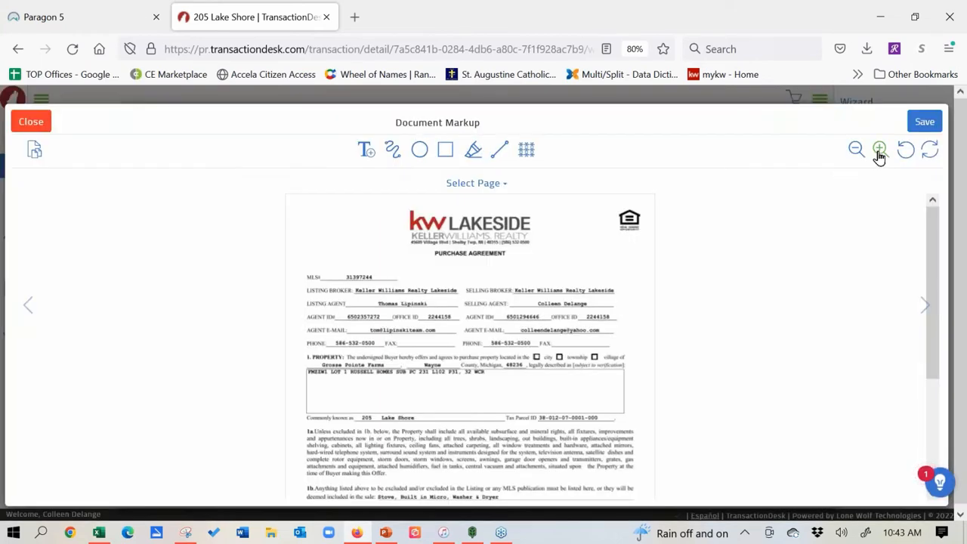
Step: Zoom in and draw a red line through 'Stove, Built in Micro, Washer & Dryer' in section 1b
click(880, 151)
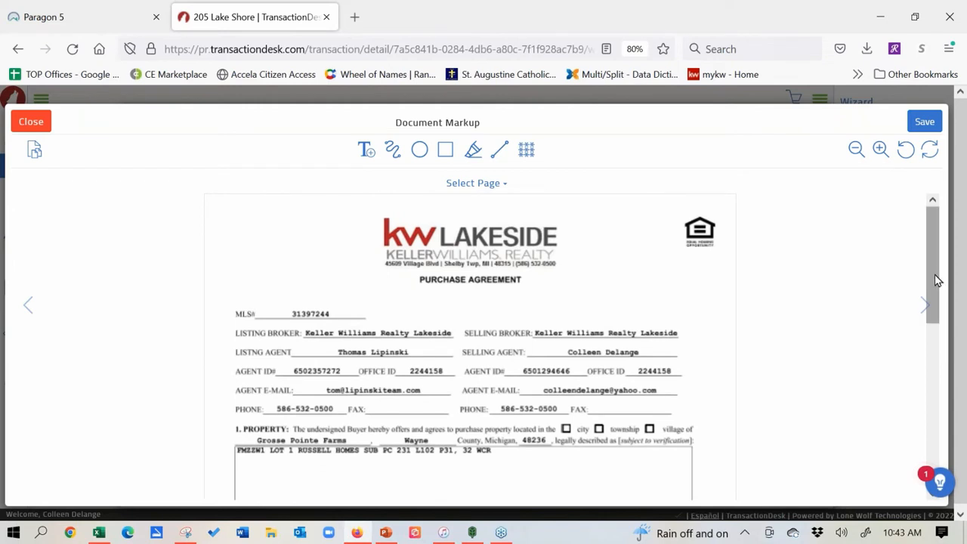
drag(935, 280, 942, 364)
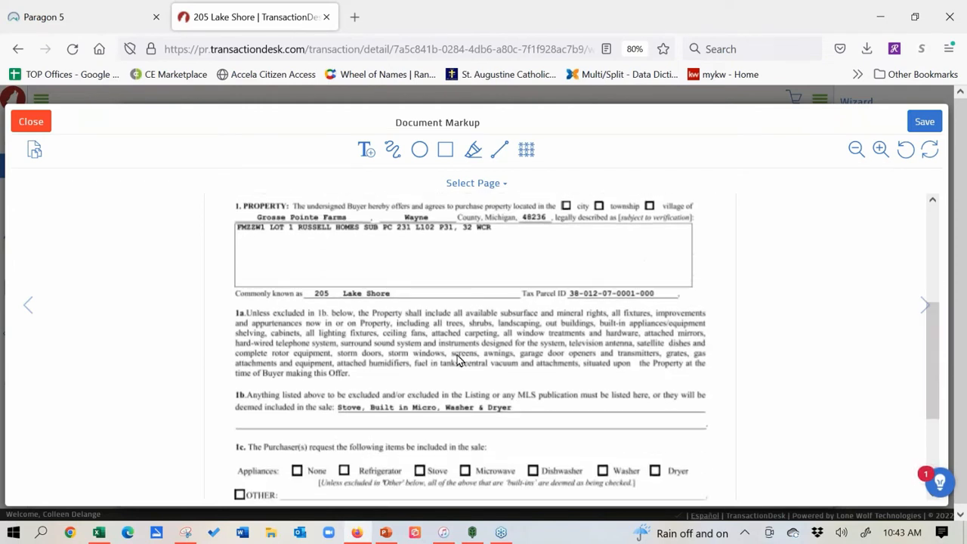
click(503, 152)
drag(328, 396, 518, 409)
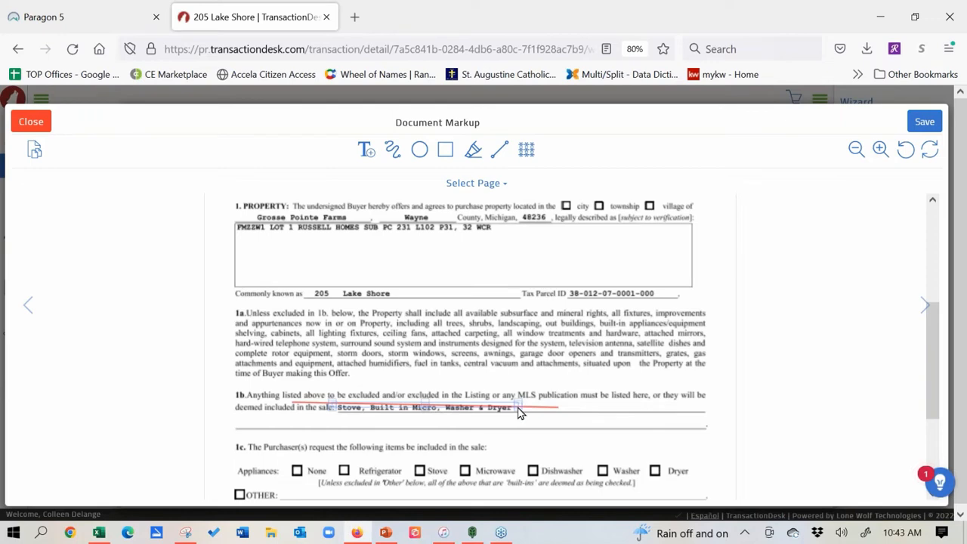
drag(518, 402, 593, 405)
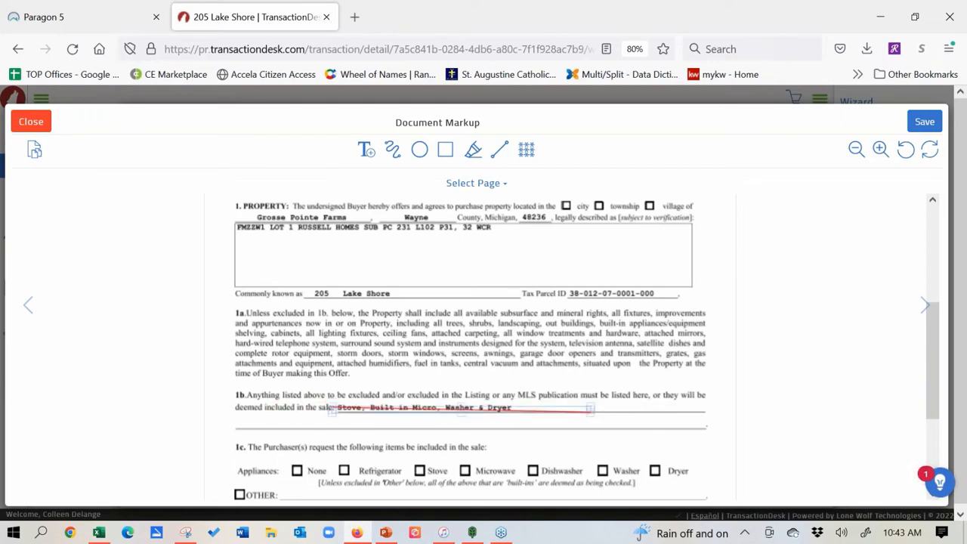
click(462, 408)
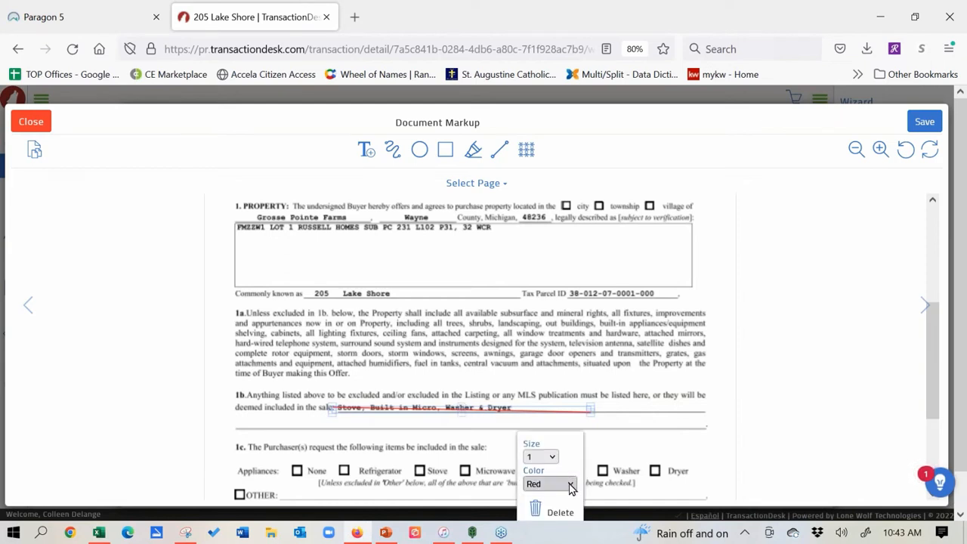
click(557, 511)
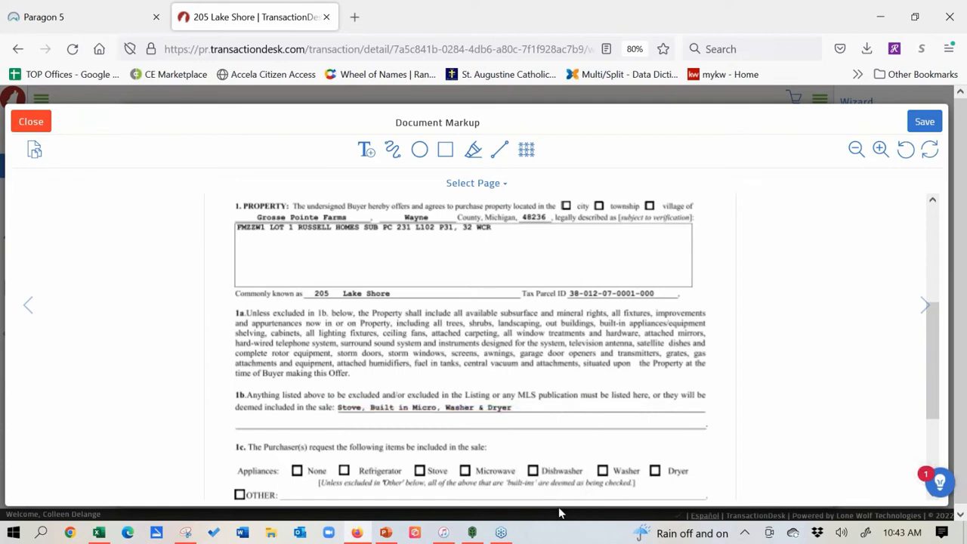
click(499, 150)
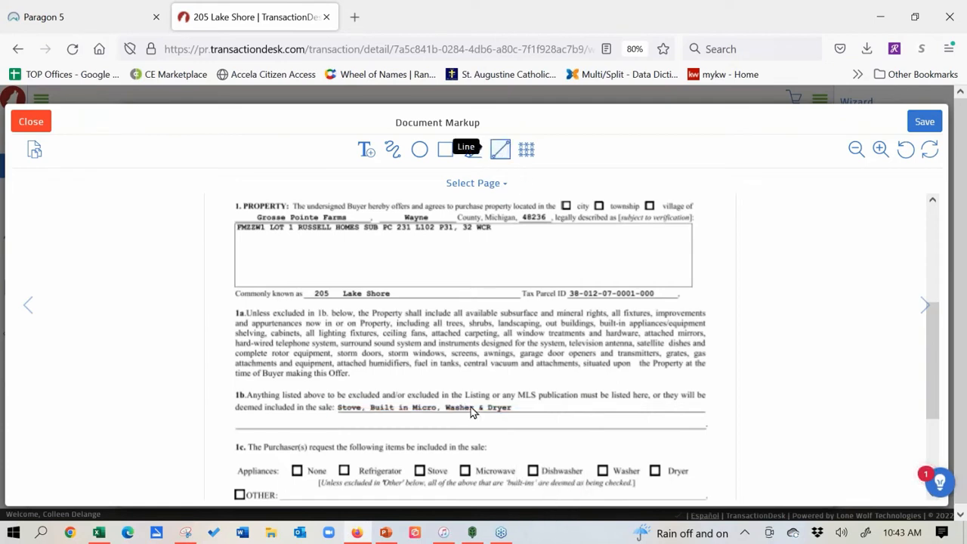
drag(338, 406, 516, 405)
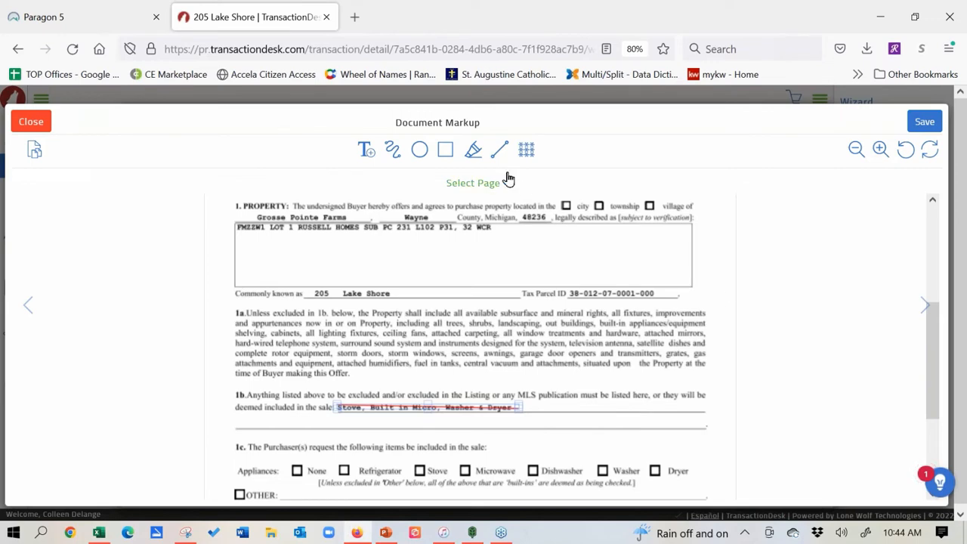
Step: Highlight the first four lines of paragraph 1a in yellow
click(473, 148)
drag(237, 311, 613, 363)
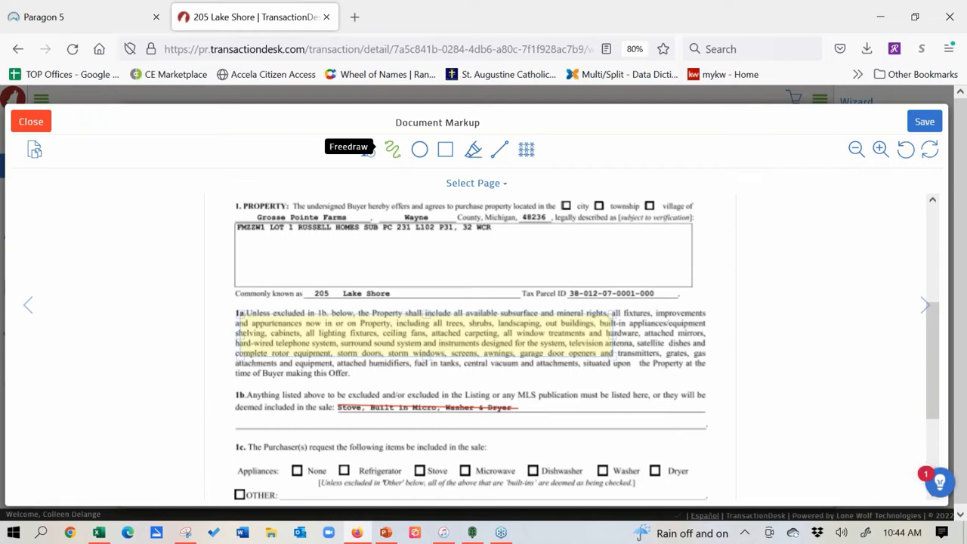
drag(935, 356, 935, 405)
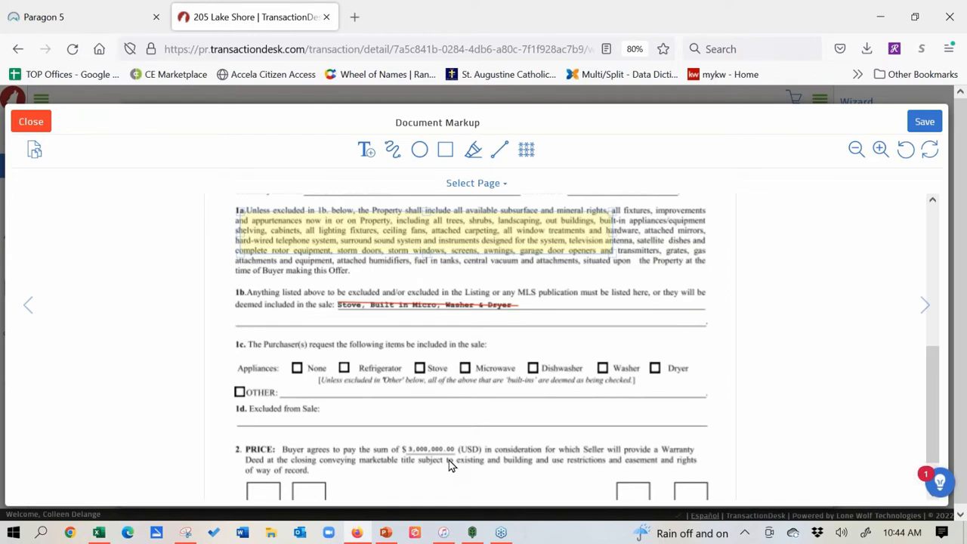
Step: Add a '$3,200,000' text box and move it up onto section 2's price line
click(366, 151)
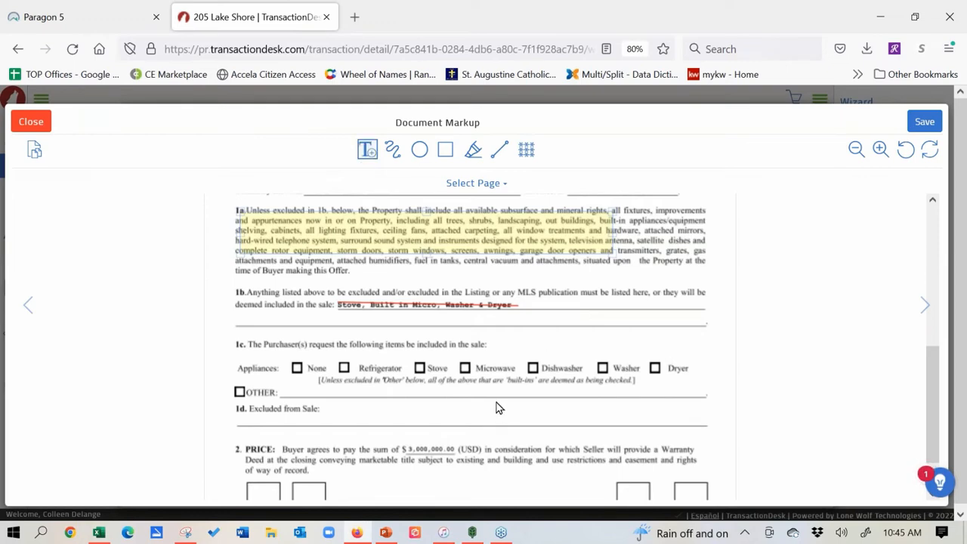
drag(497, 405, 699, 414)
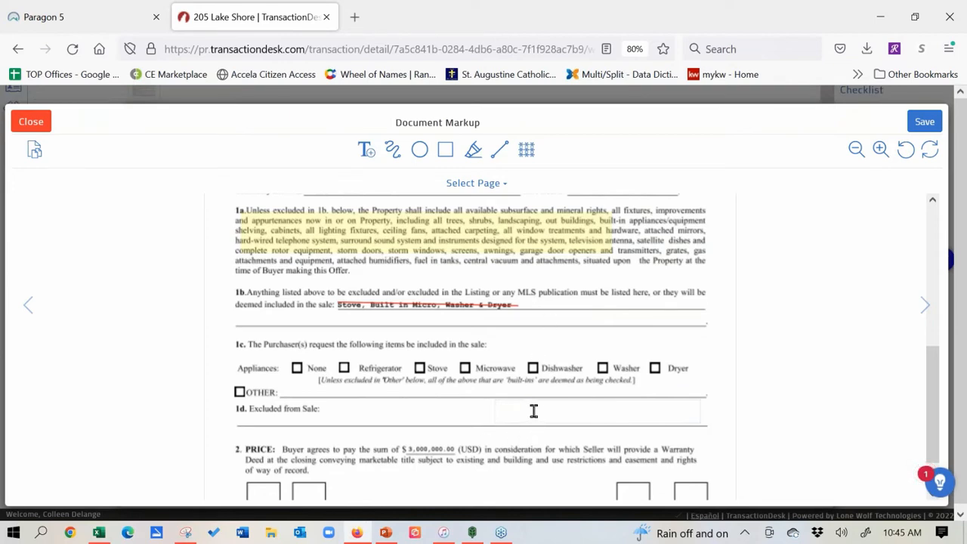
text($)
text(3,200,000)
click(543, 406)
drag(539, 423, 441, 457)
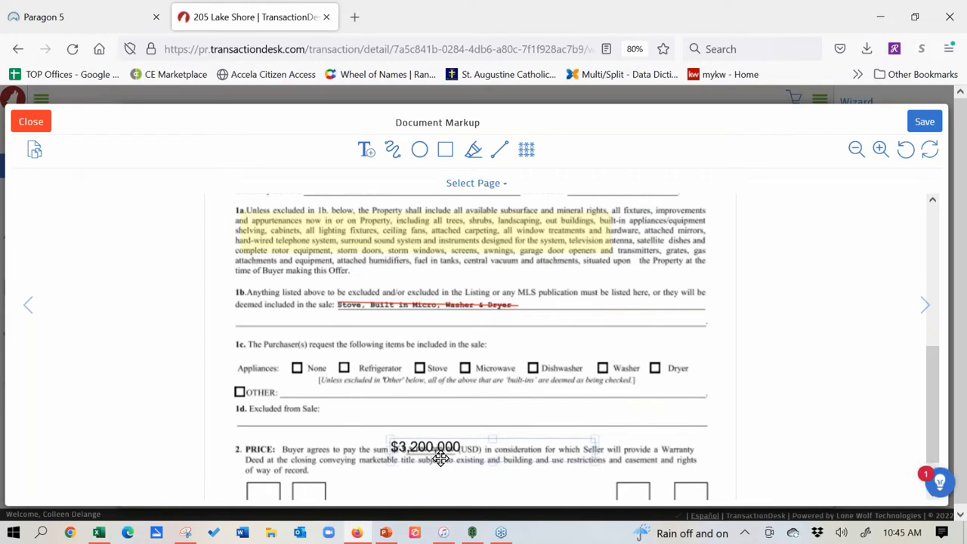
Step: Set the $3,200,000 note to font size 9 and move it over the printed price
right_click(555, 447)
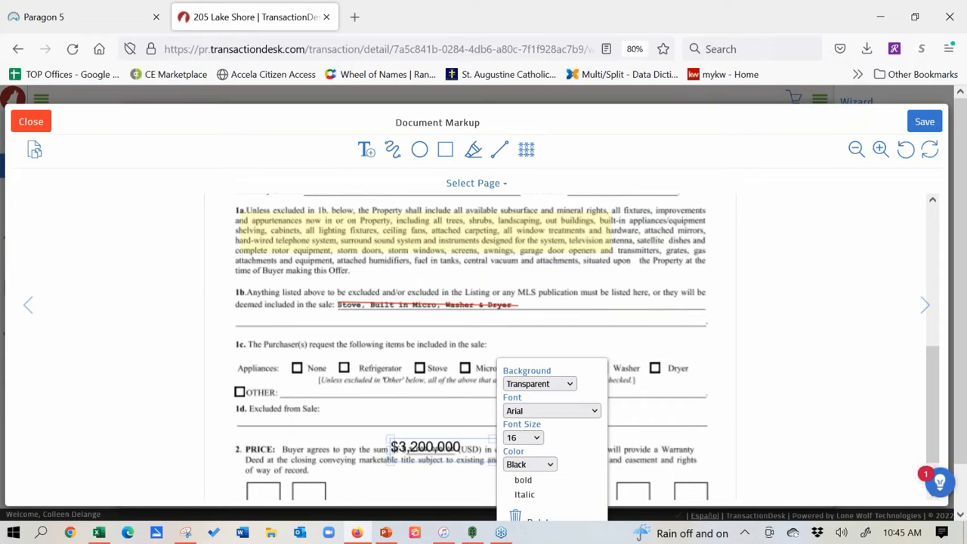
click(538, 438)
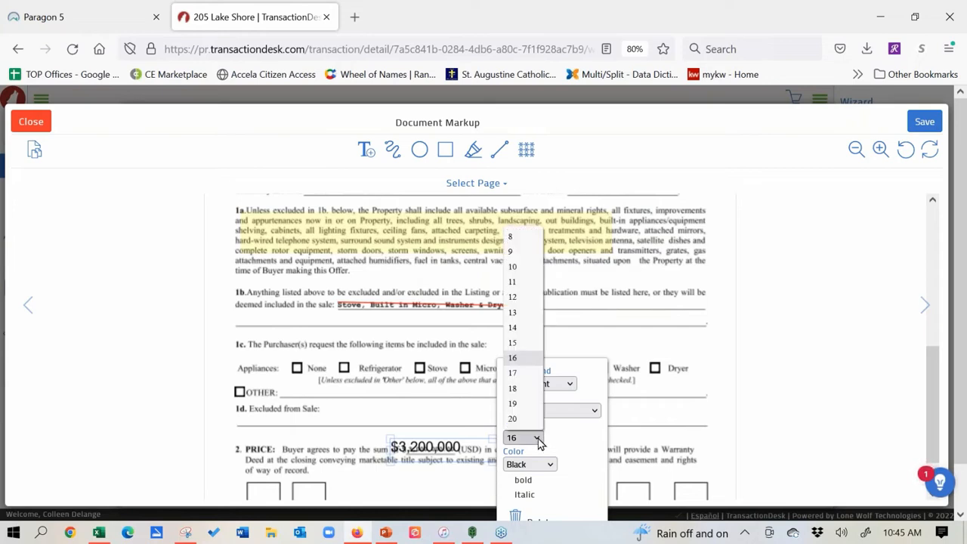
click(514, 251)
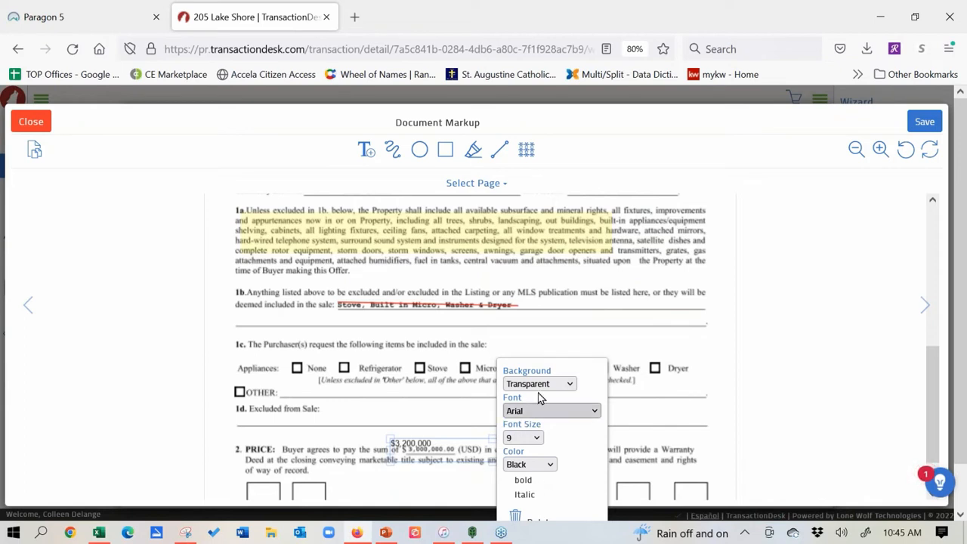
drag(445, 441, 457, 445)
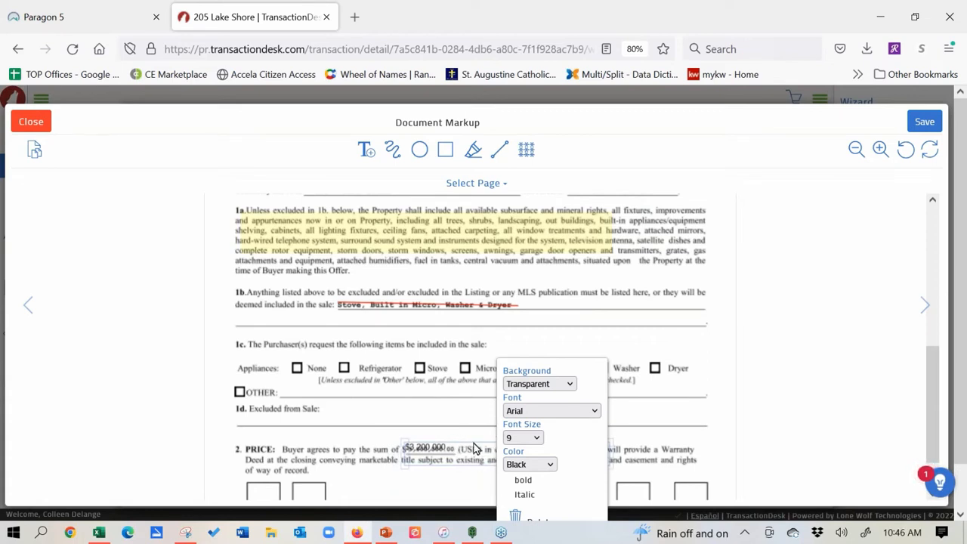
Step: Give the note a white background, narrow it to reveal (USD), and close the markup editor
click(572, 387)
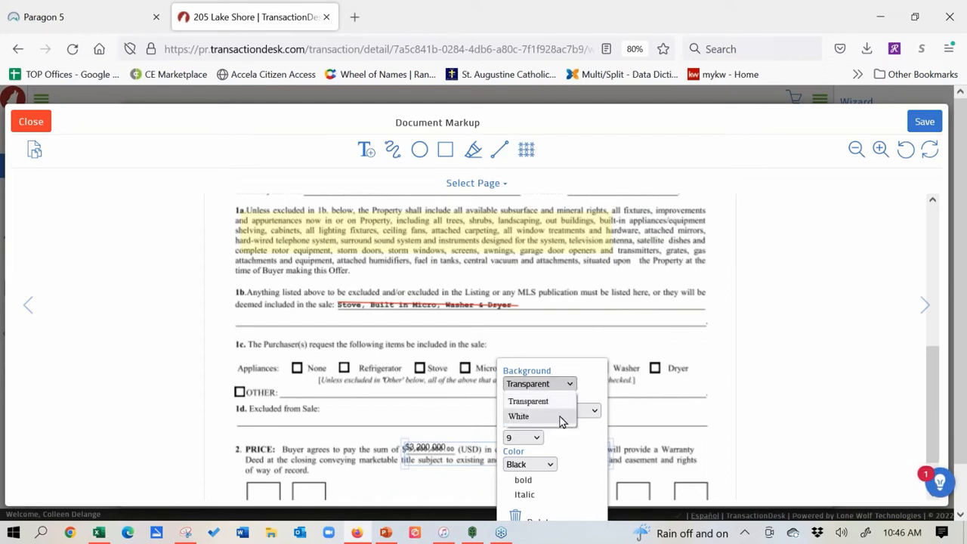
click(562, 417)
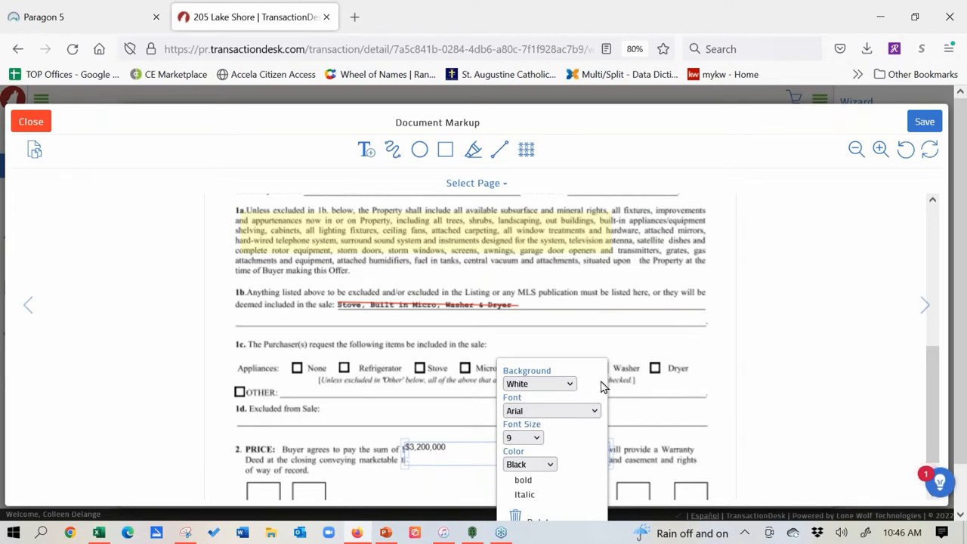
click(698, 361)
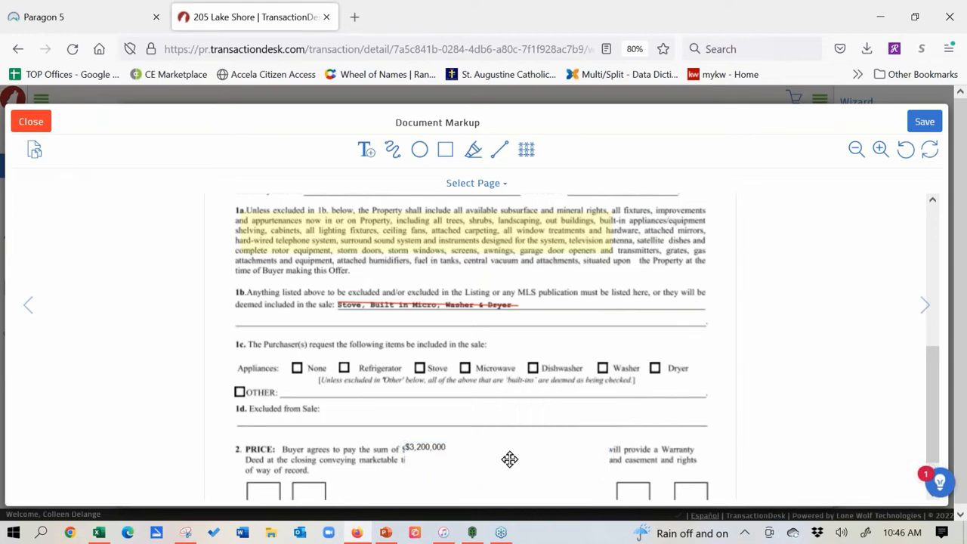
click(498, 454)
drag(600, 457, 430, 441)
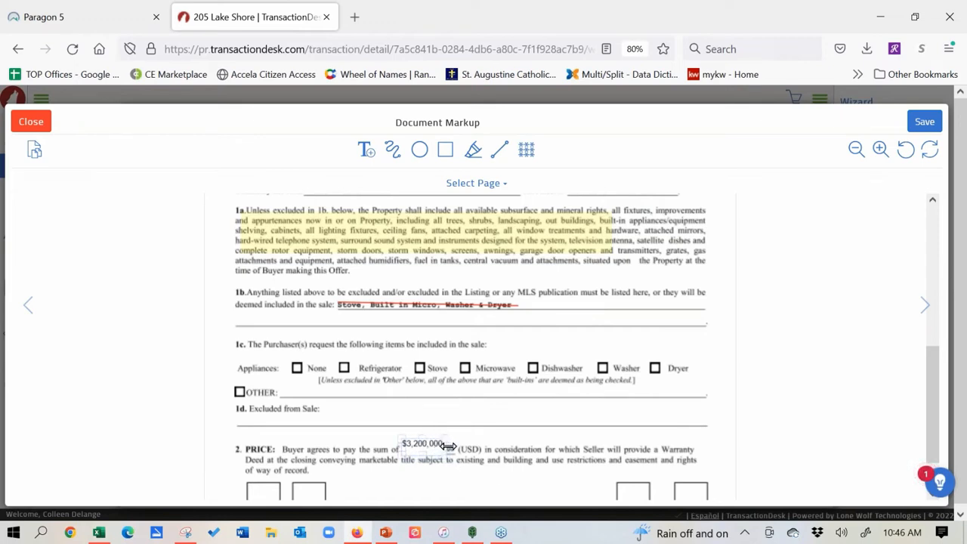
drag(454, 445, 455, 445)
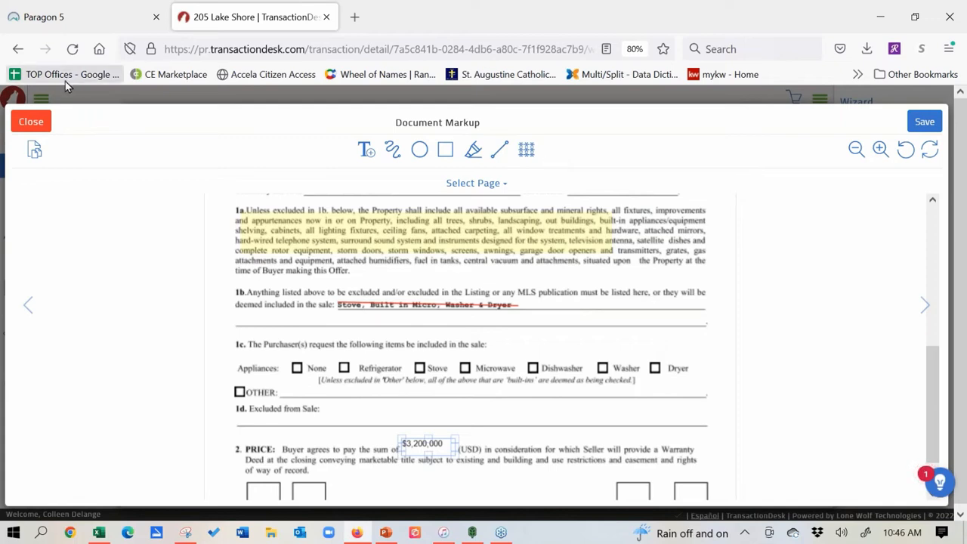
click(34, 126)
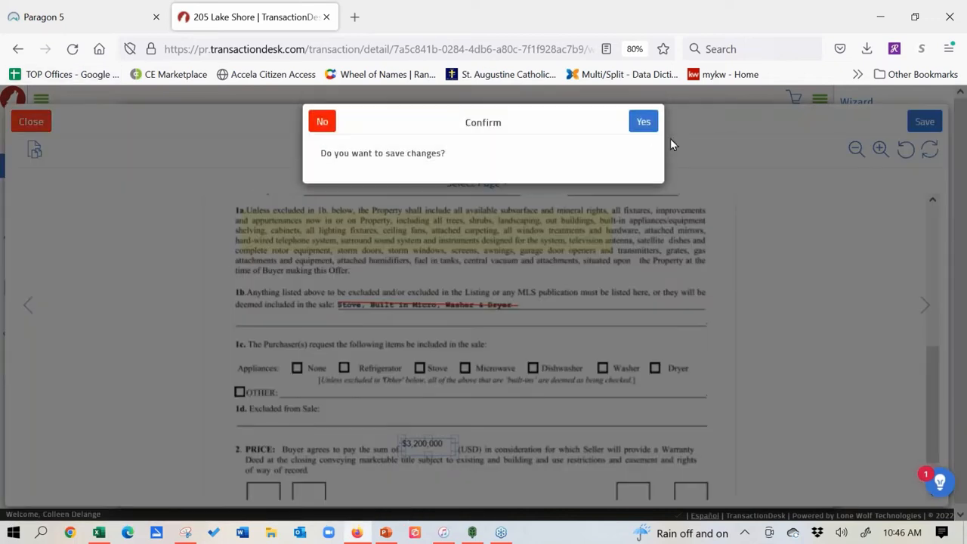
Step: Dismiss the save prompt and preview the K.W.L. - Purchase Agreement (Rev. 04/19) form
click(323, 123)
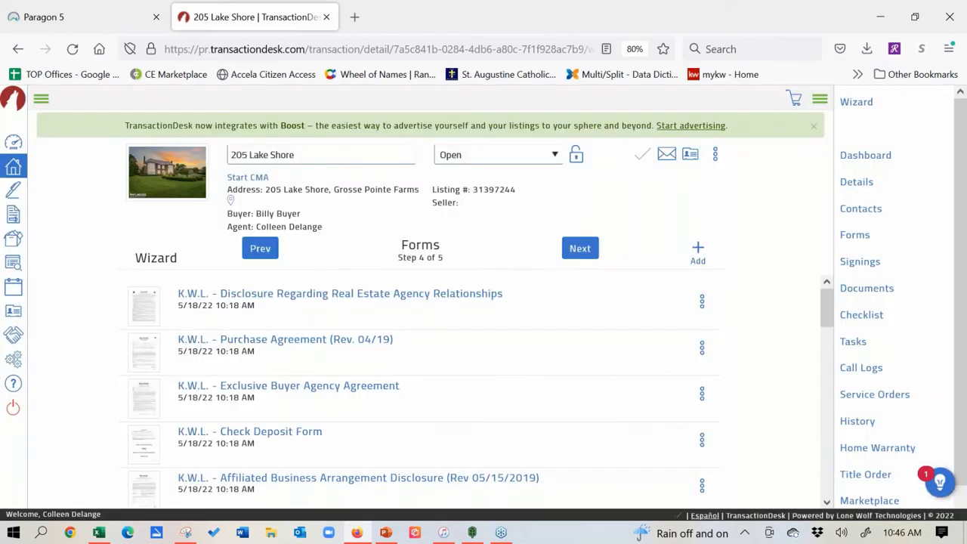
click(702, 349)
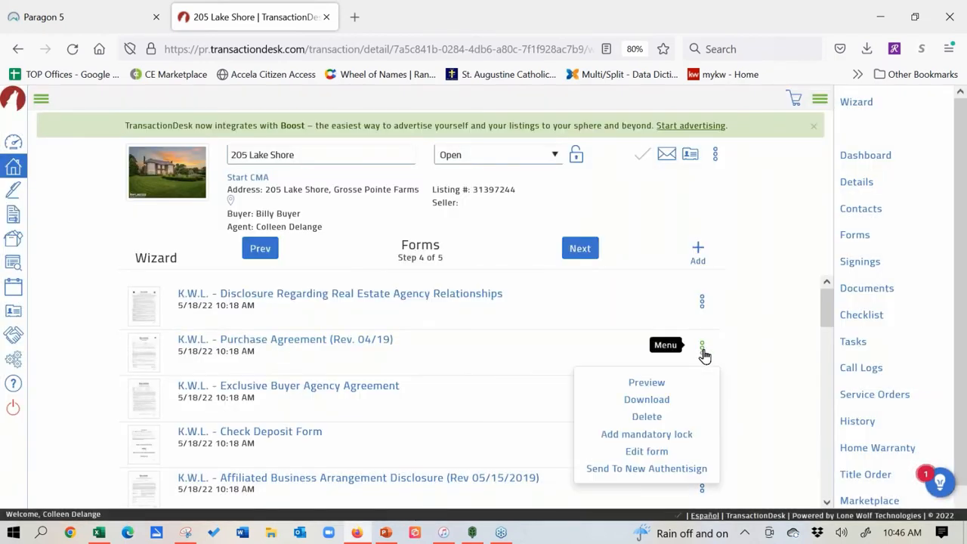
click(657, 384)
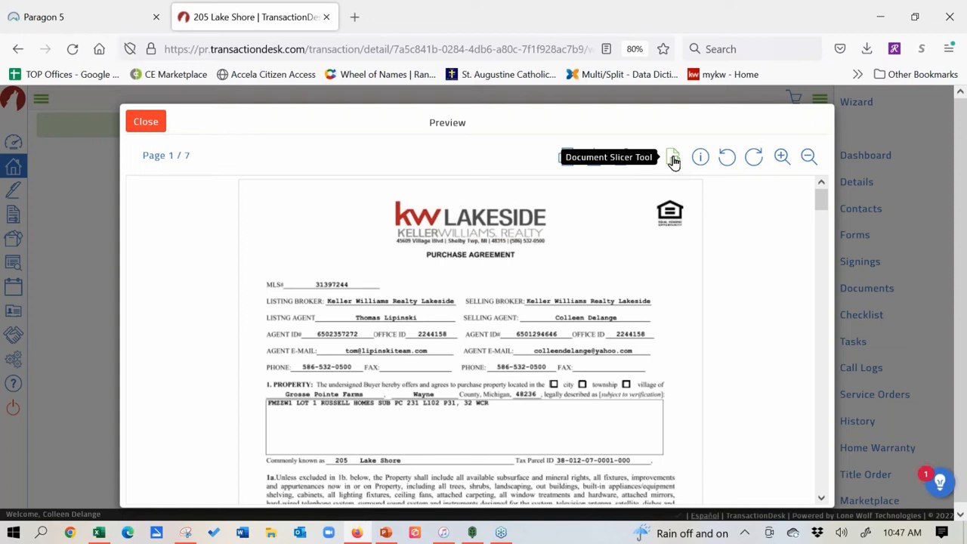
Step: Open the agreement in the Document Slicer and select pages 1 through 5
click(672, 158)
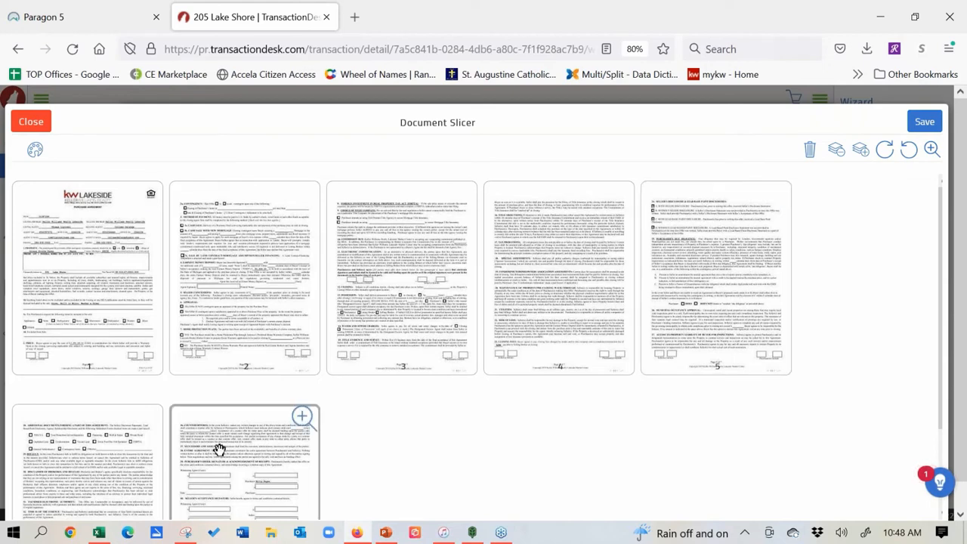
click(88, 474)
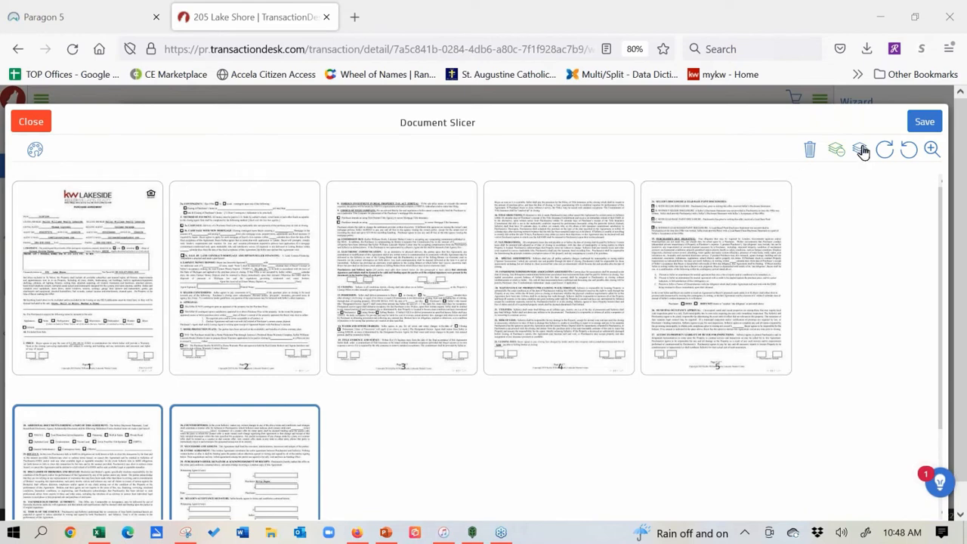
click(837, 153)
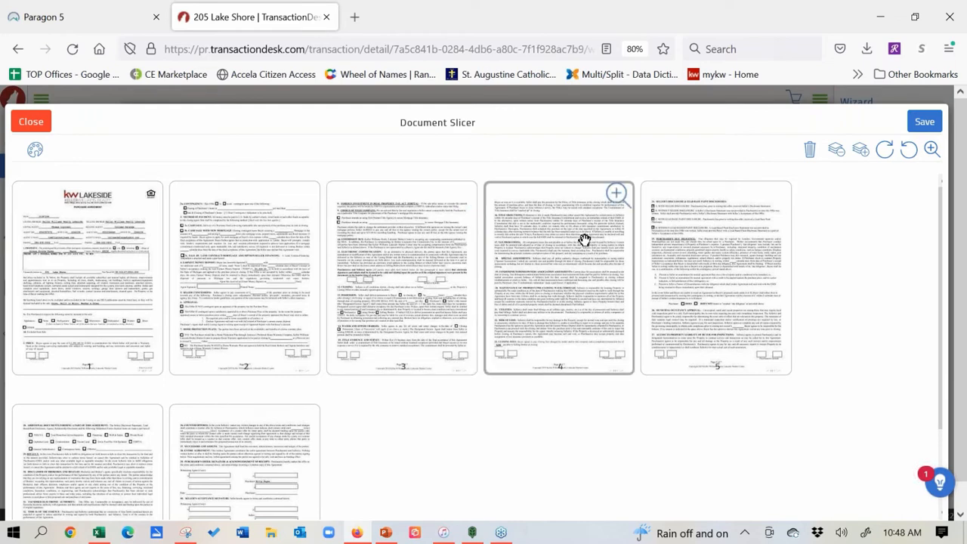
click(48, 310)
click(202, 303)
click(436, 300)
click(528, 308)
click(693, 288)
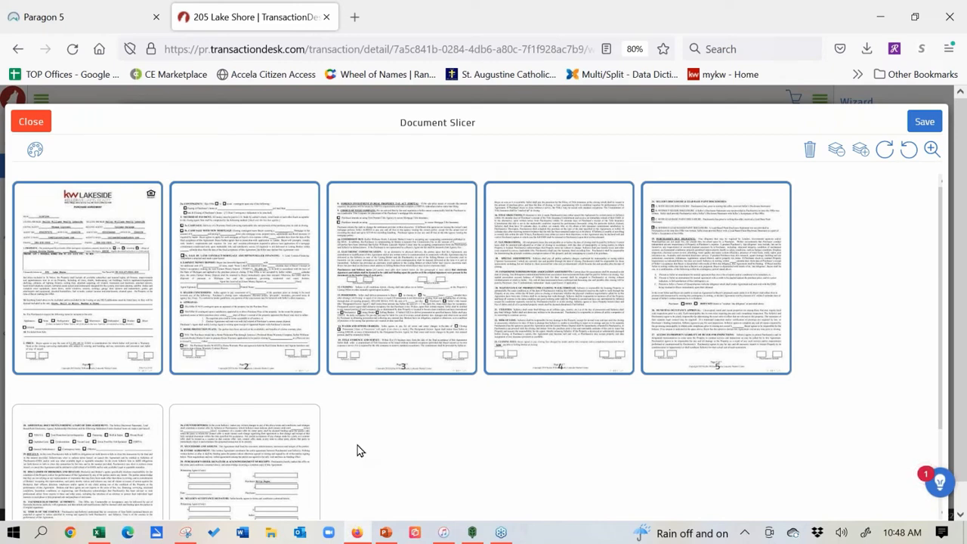
Step: Save pages 1–5 as a new document 'Counter offer for you', set to open after saving
click(921, 127)
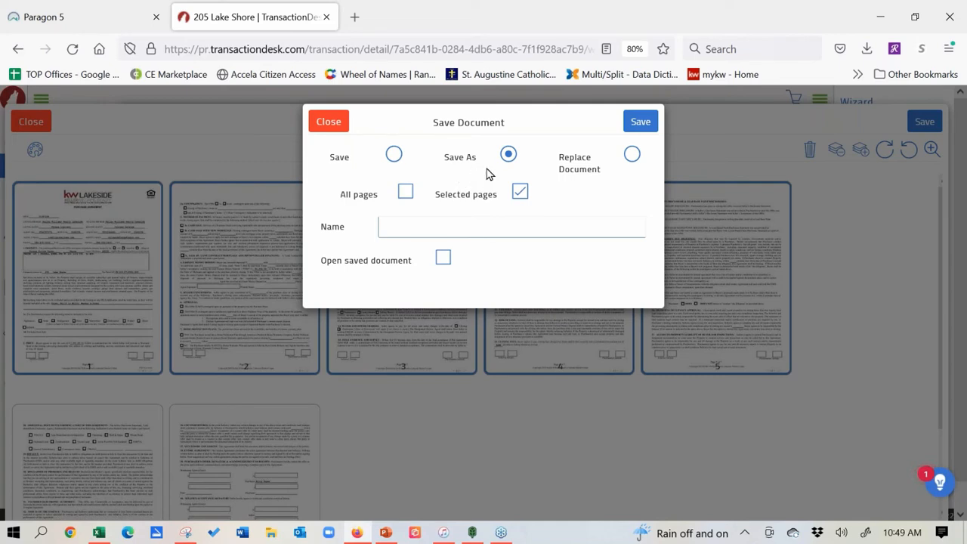
click(447, 221)
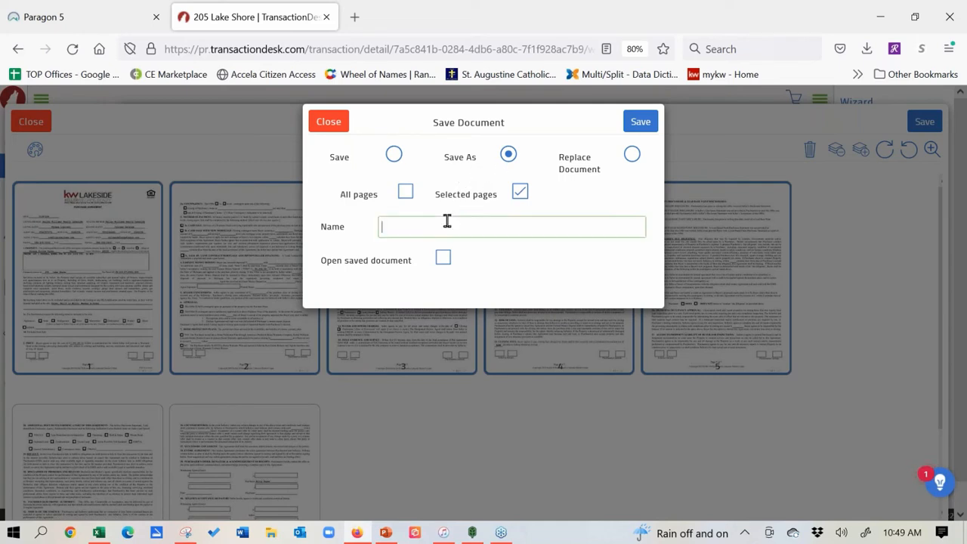
text(Counter offer f)
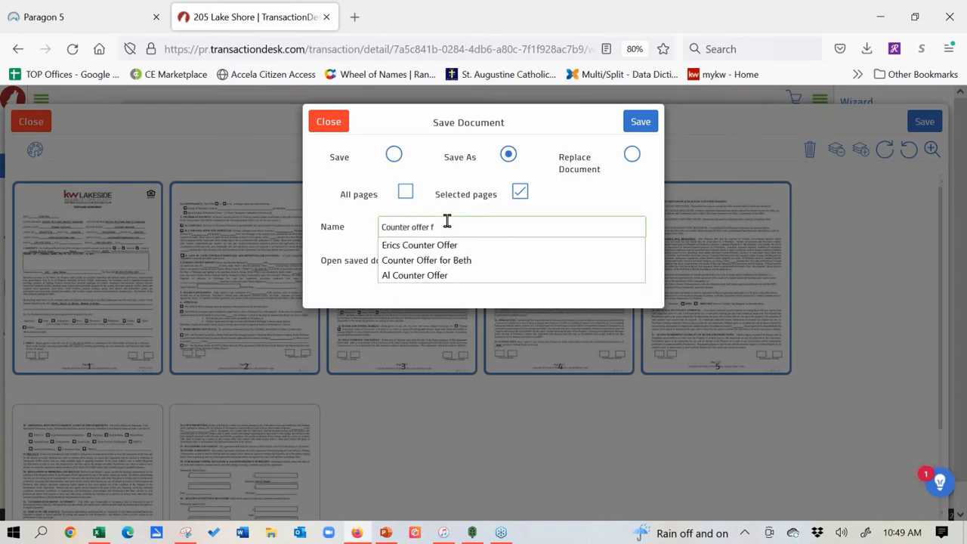
text(or you)
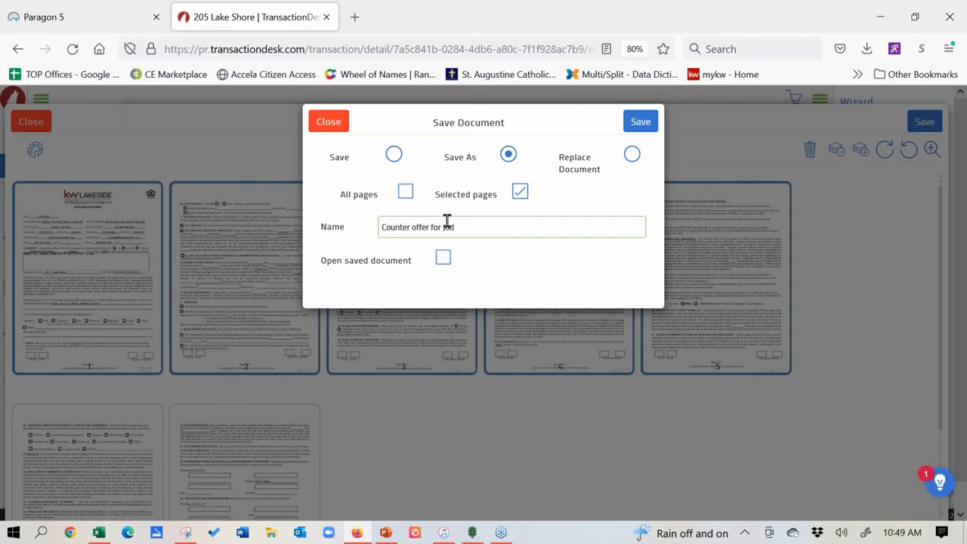
click(443, 260)
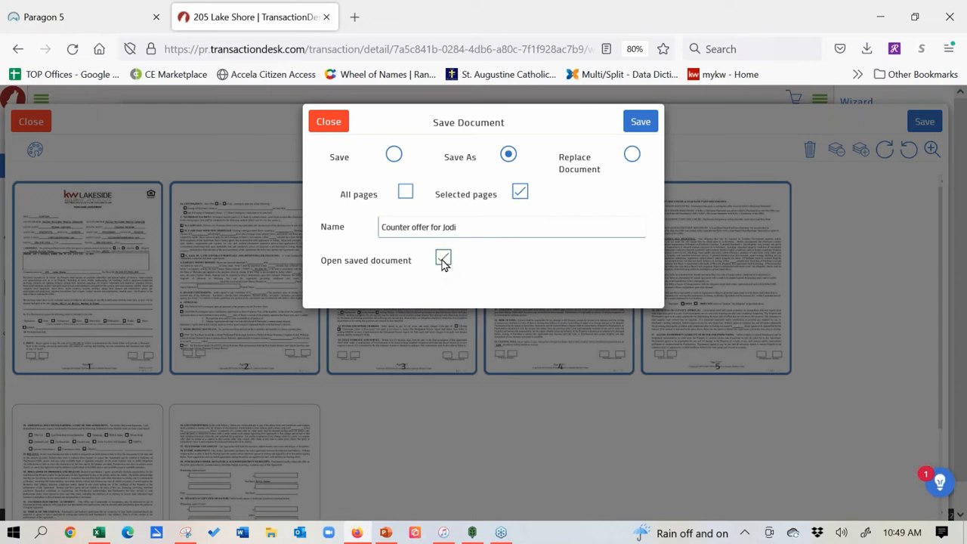
click(640, 122)
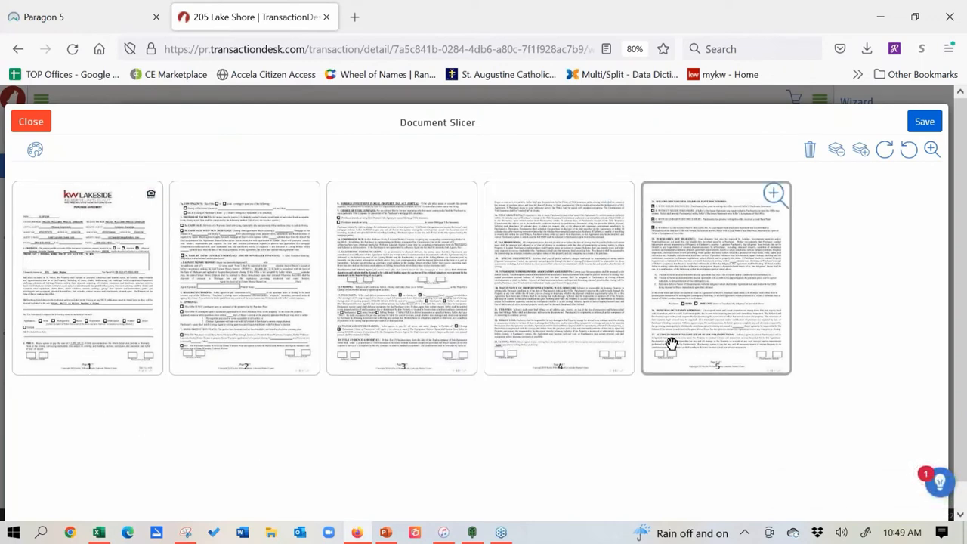
Step: Close the Document Slicer, advance to Documents step 5, and preview the new counter offer PDF
click(34, 121)
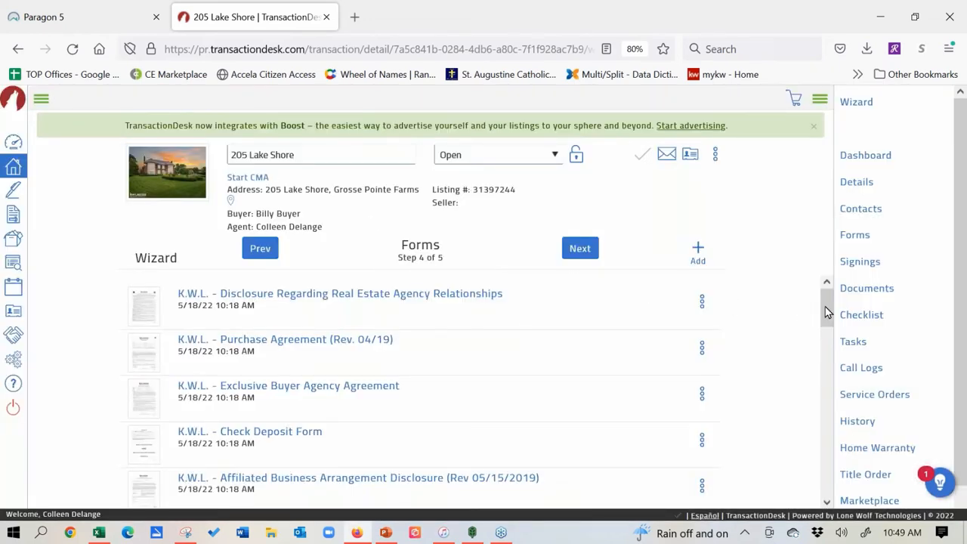
click(587, 250)
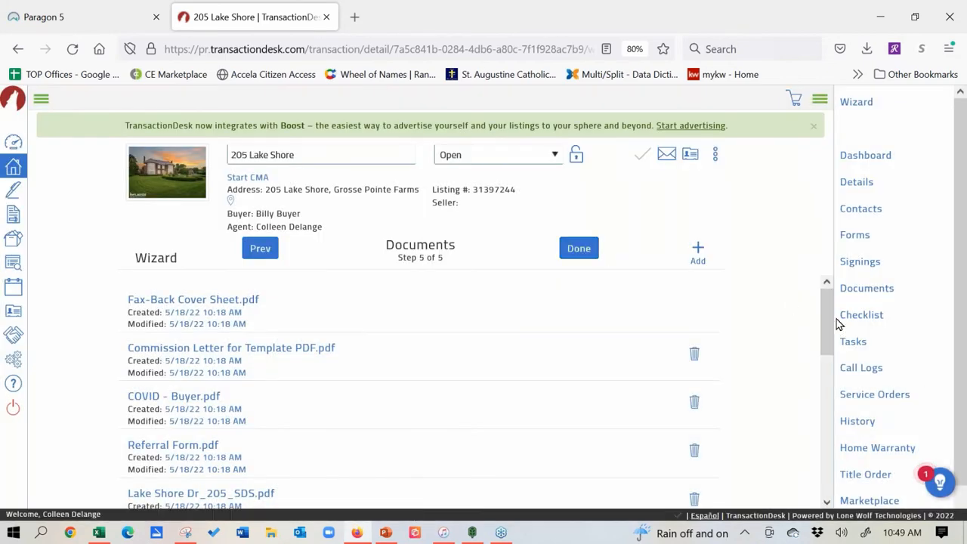
drag(826, 318, 836, 447)
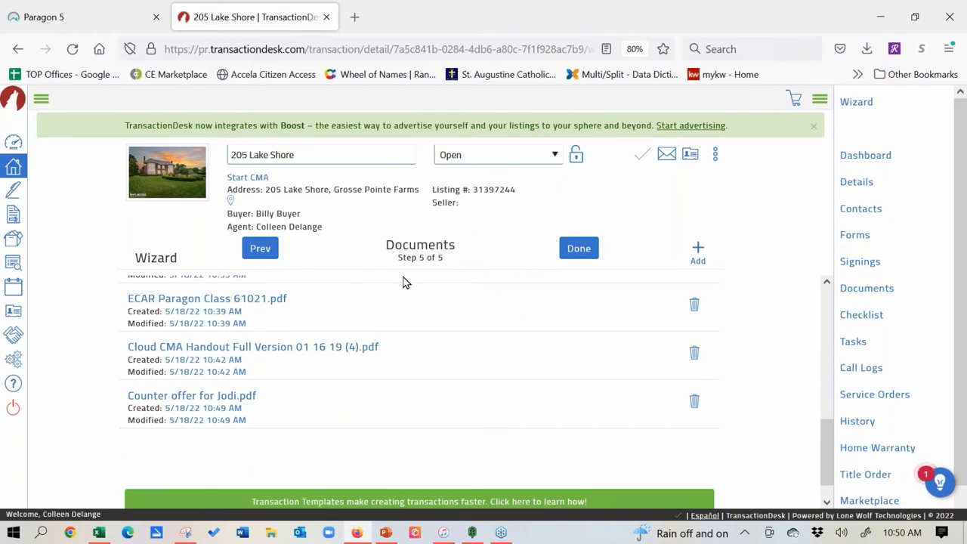
click(174, 398)
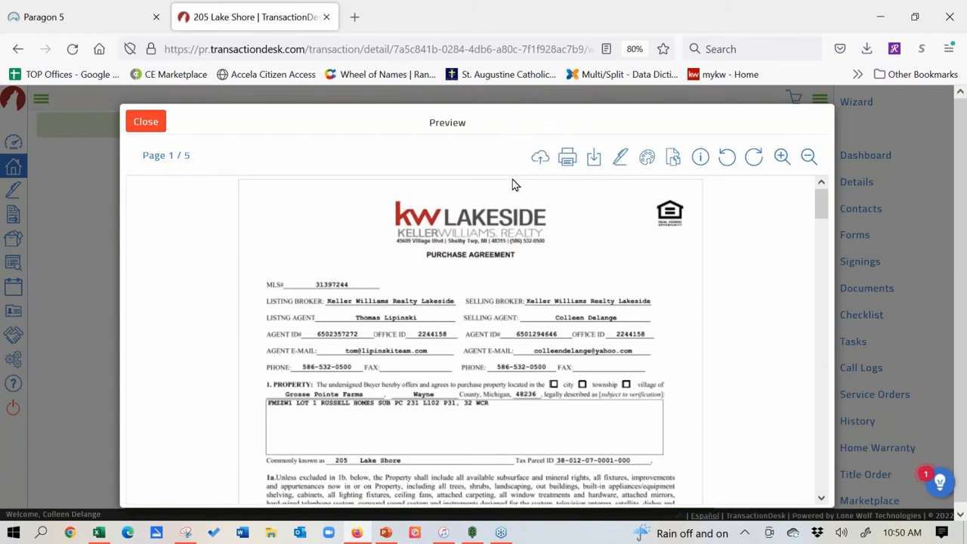
click(144, 123)
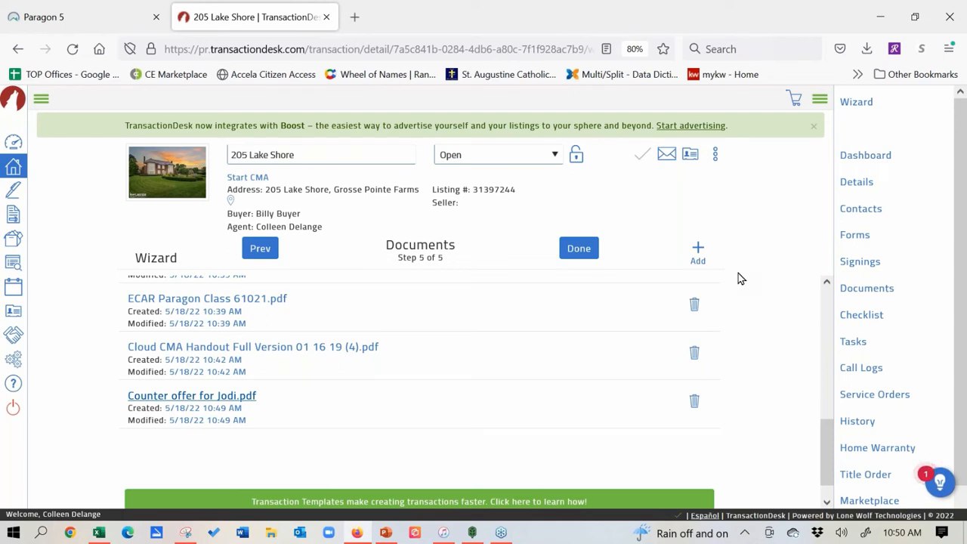
click(866, 292)
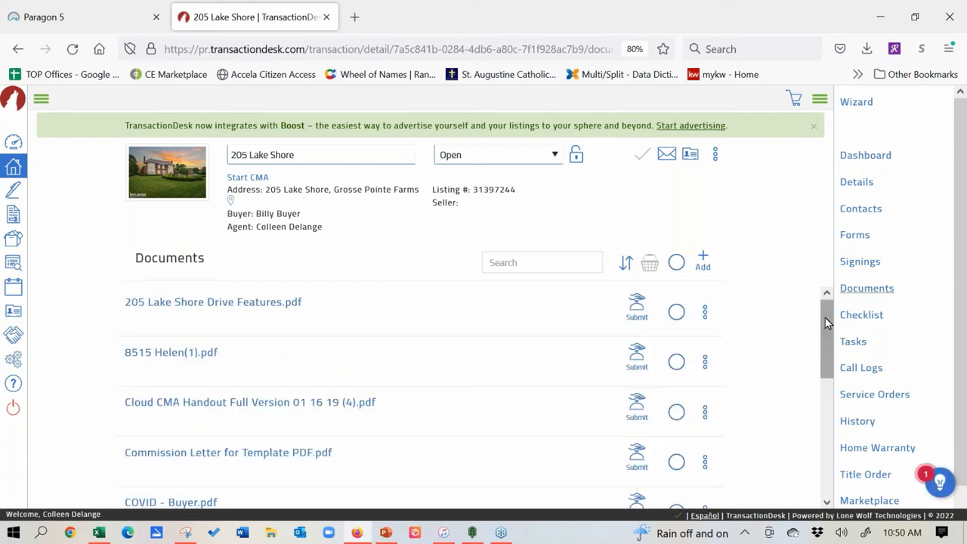
drag(825, 316, 835, 476)
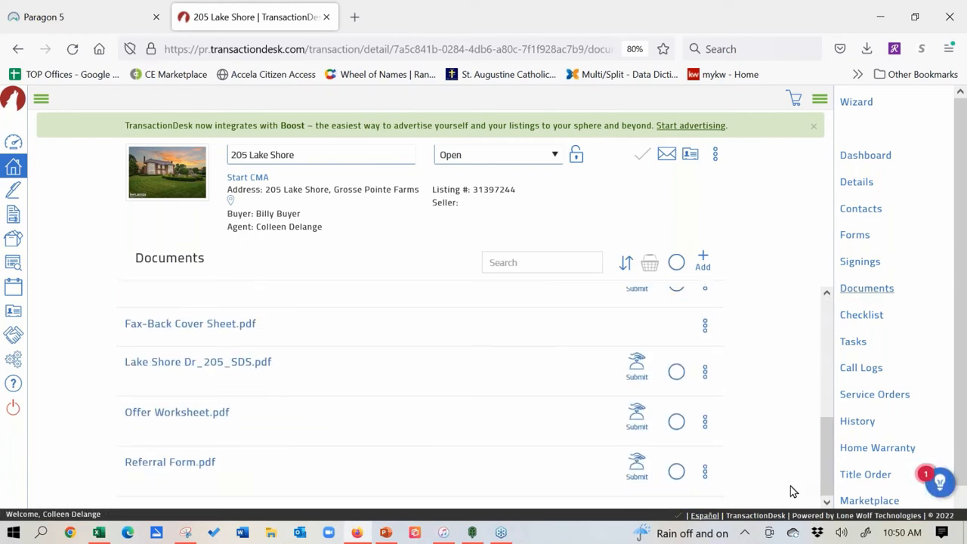
click(675, 423)
click(674, 372)
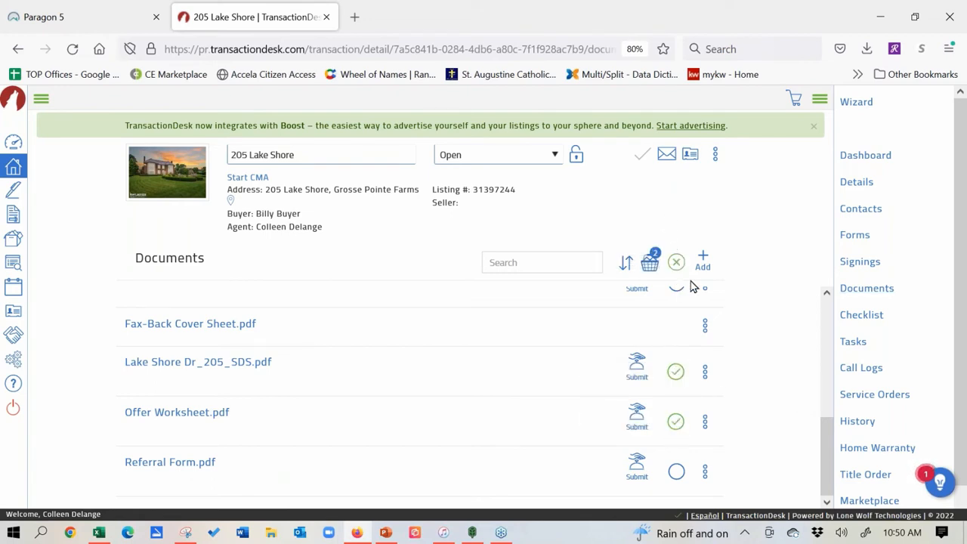
click(649, 262)
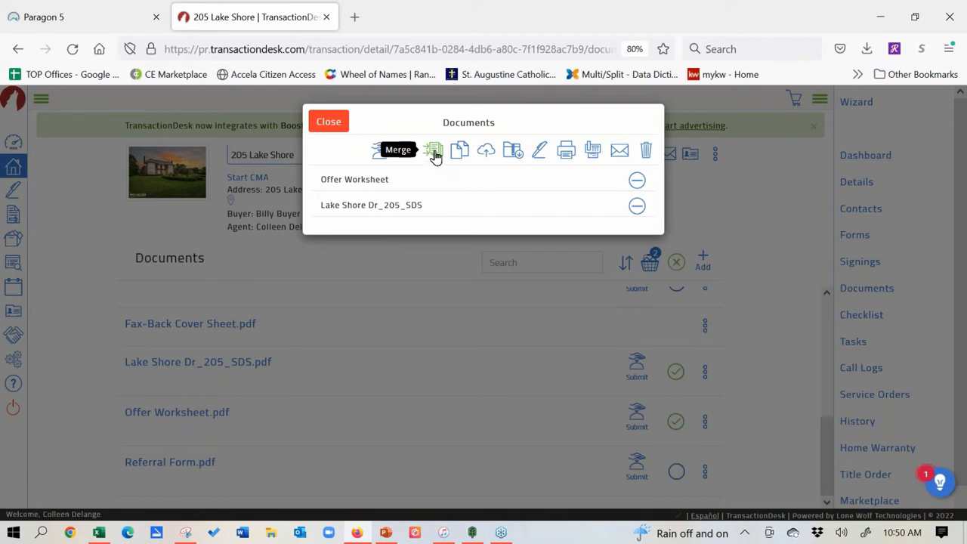
click(329, 122)
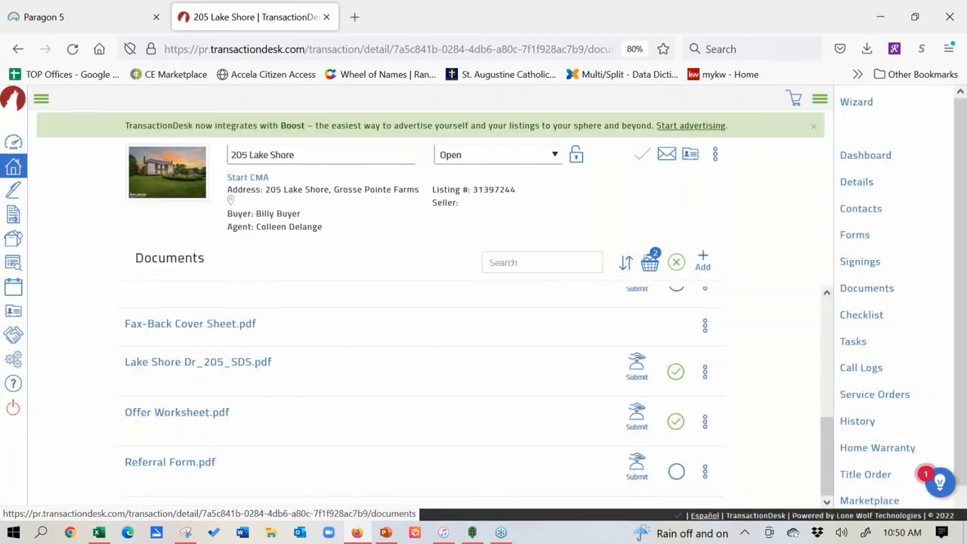
click(852, 103)
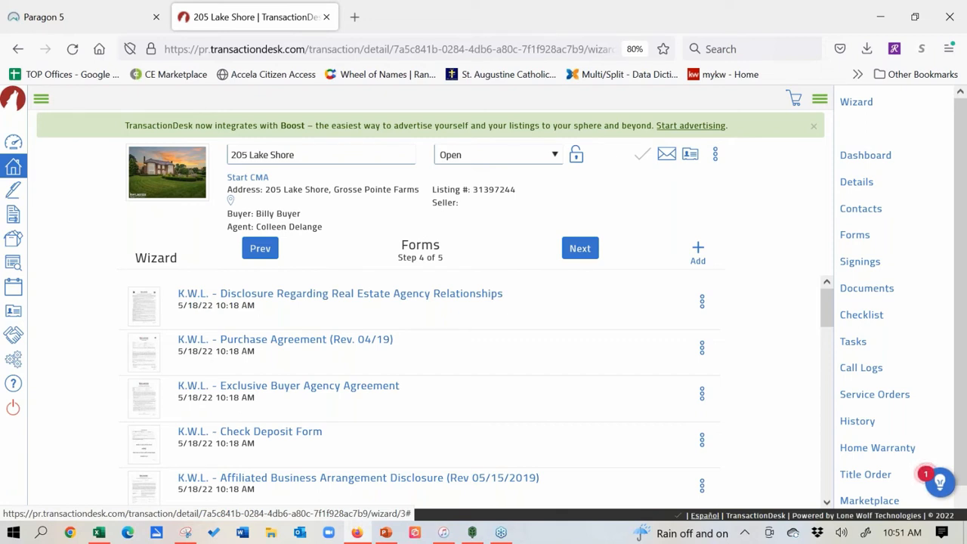
click(588, 255)
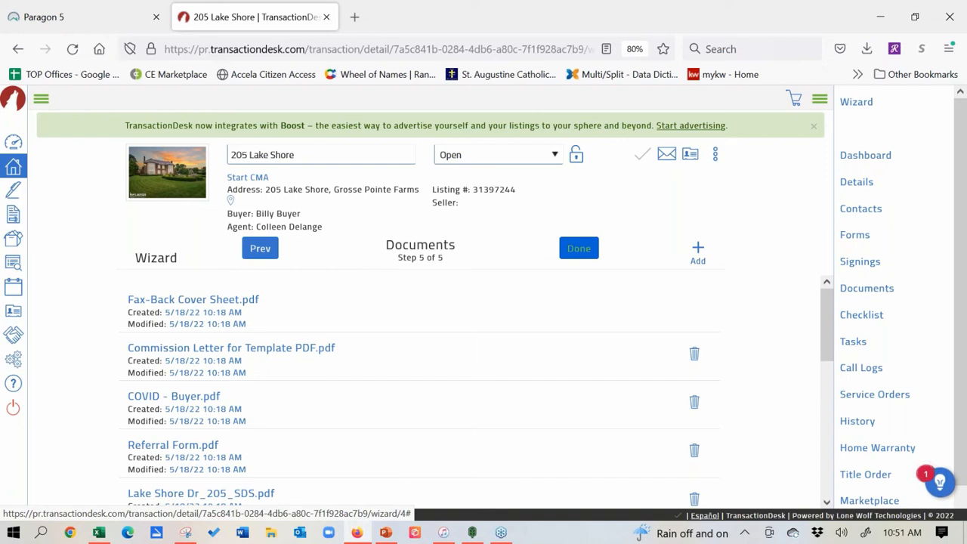
click(579, 248)
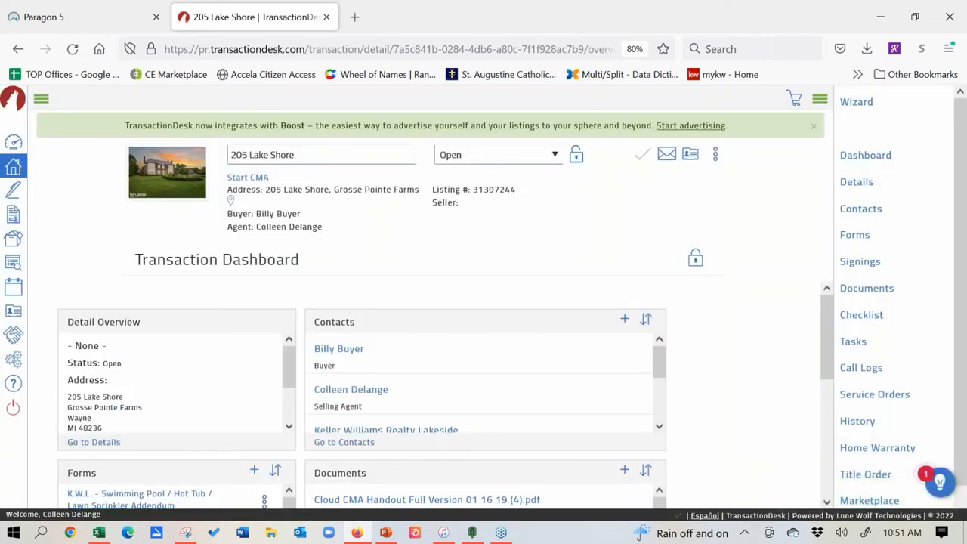
mouse_move(823, 326)
mouse_down()
mouse_move(831, 364)
mouse_move(827, 320)
mouse_up()
click(96, 16)
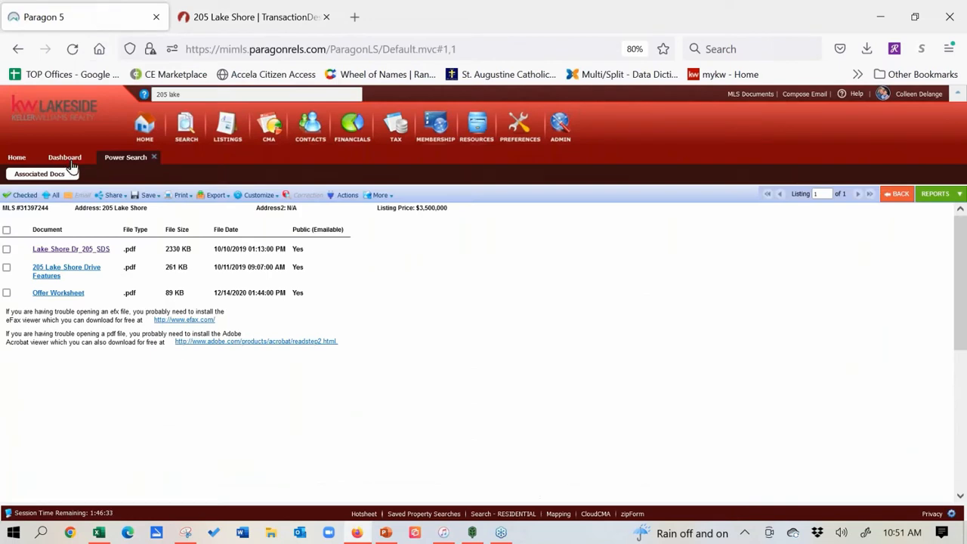
click(899, 195)
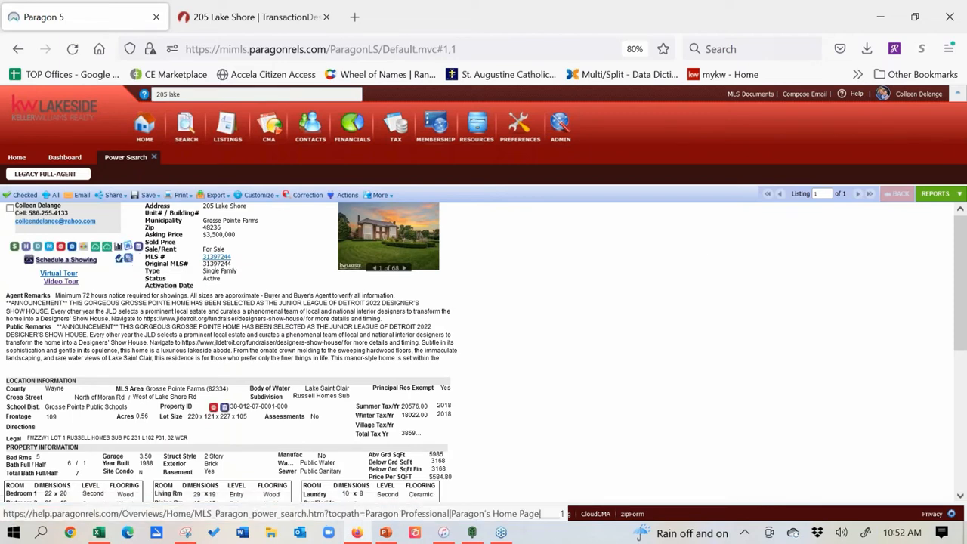
click(234, 17)
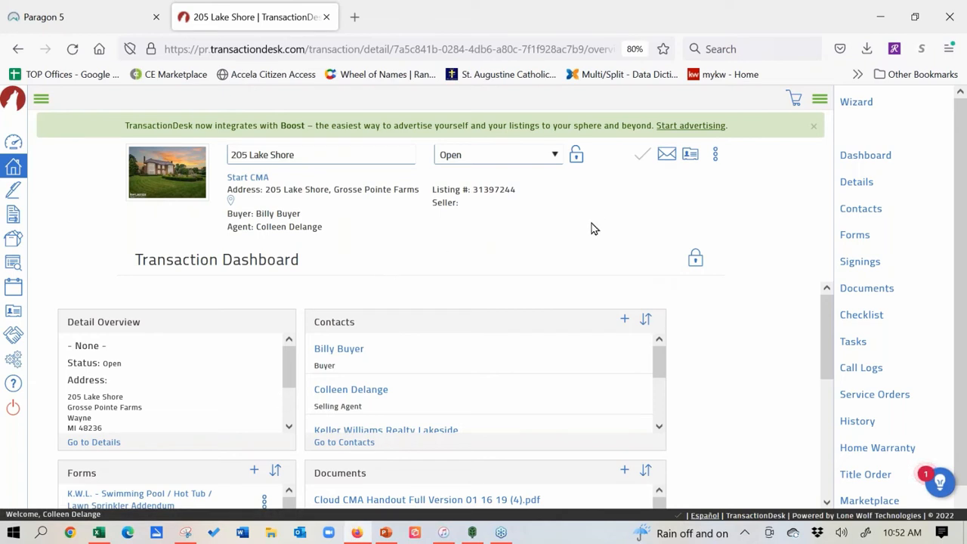
click(624, 321)
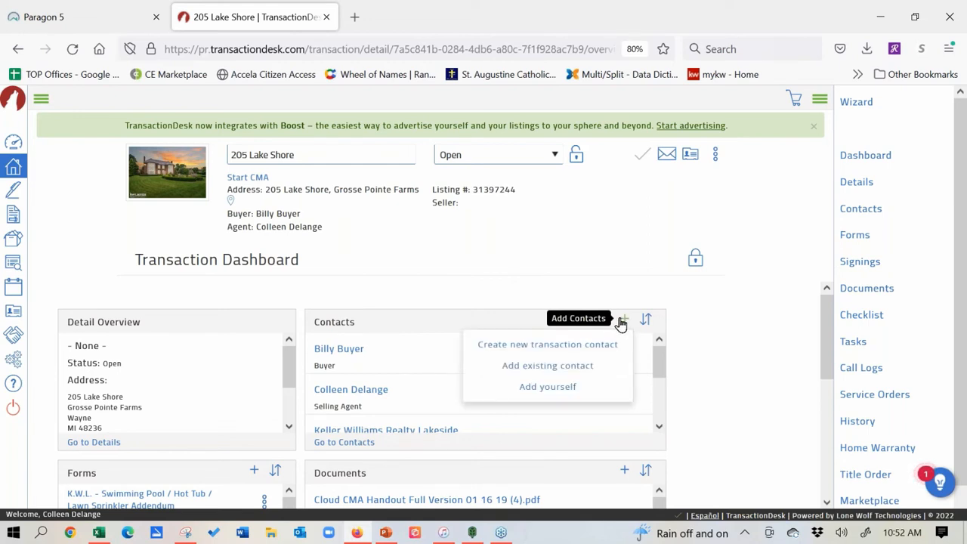
click(581, 353)
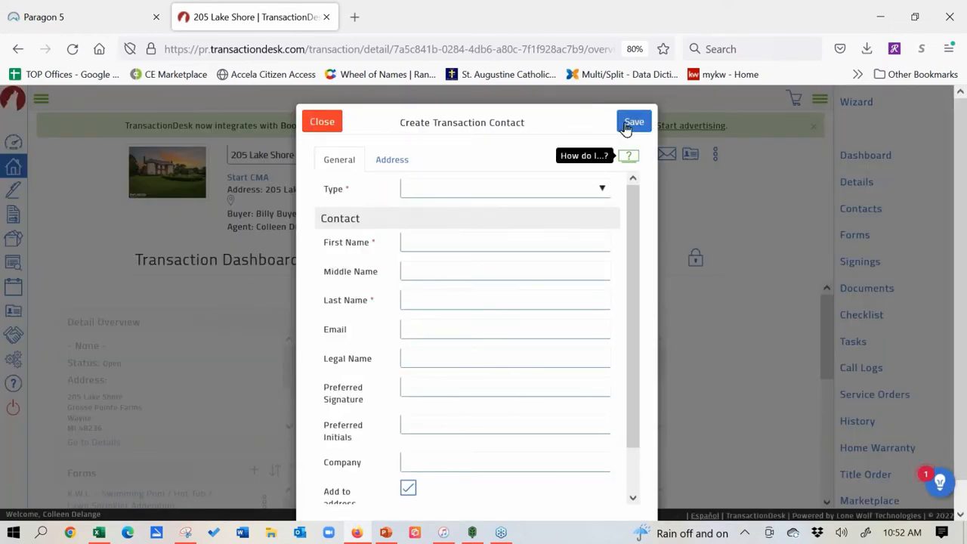
click(322, 121)
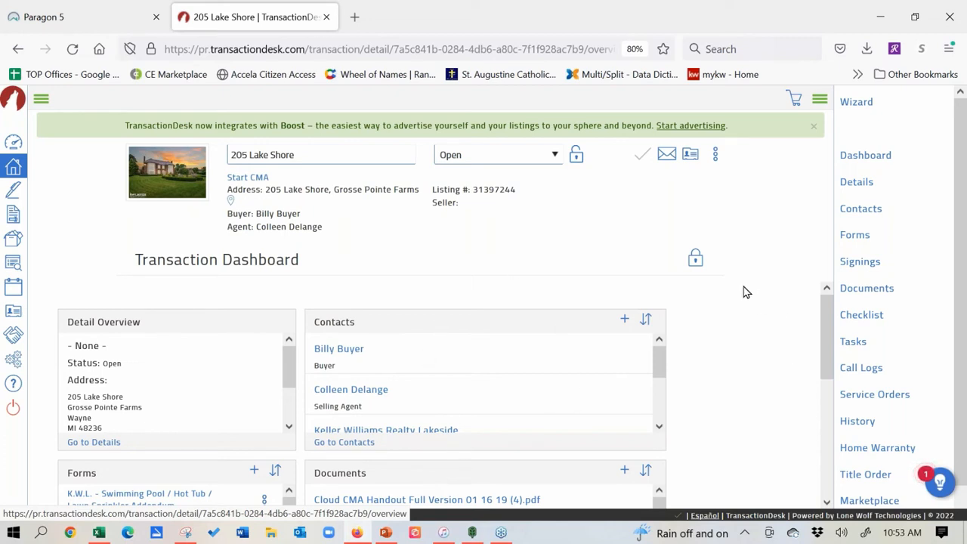
Step: Unlock the Transaction Dashboard layout and scroll through its panels
click(695, 261)
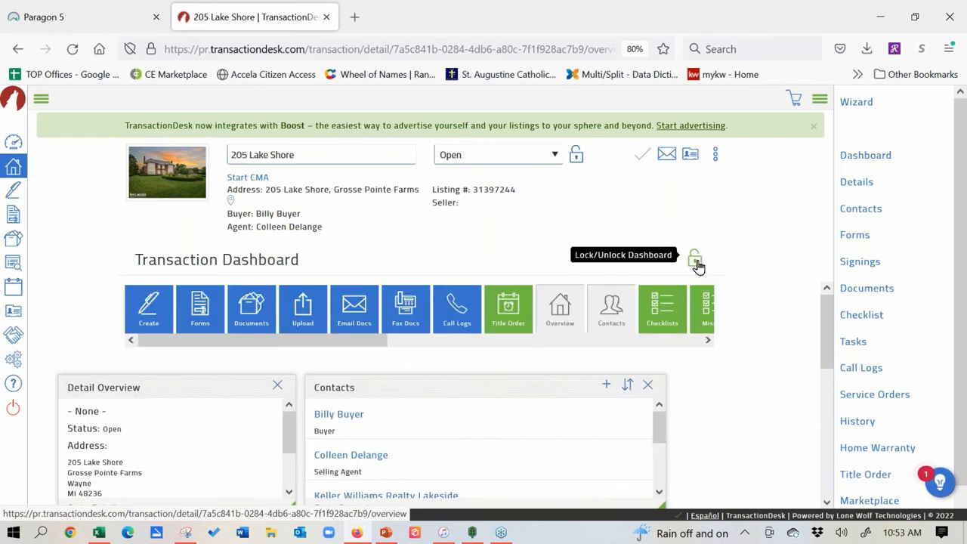
drag(825, 302, 826, 391)
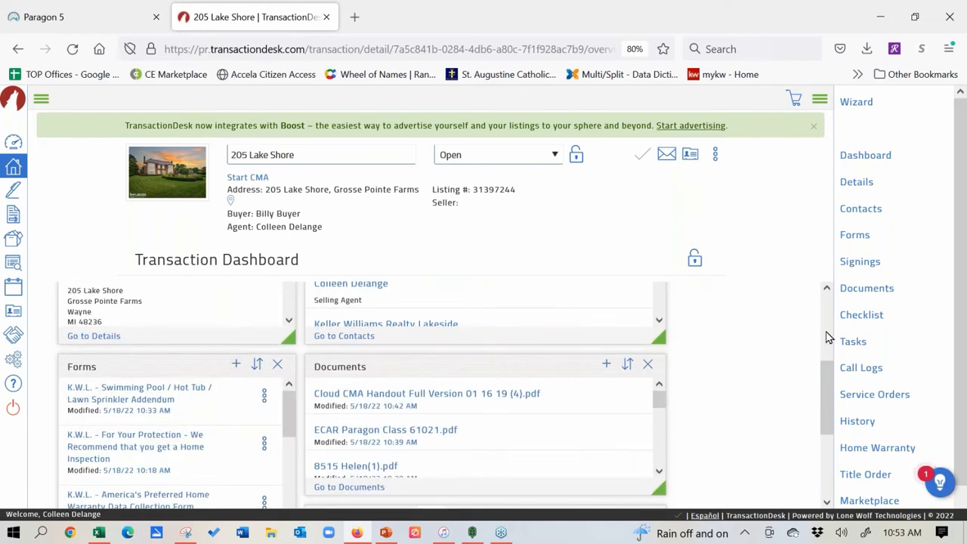
drag(827, 371, 841, 451)
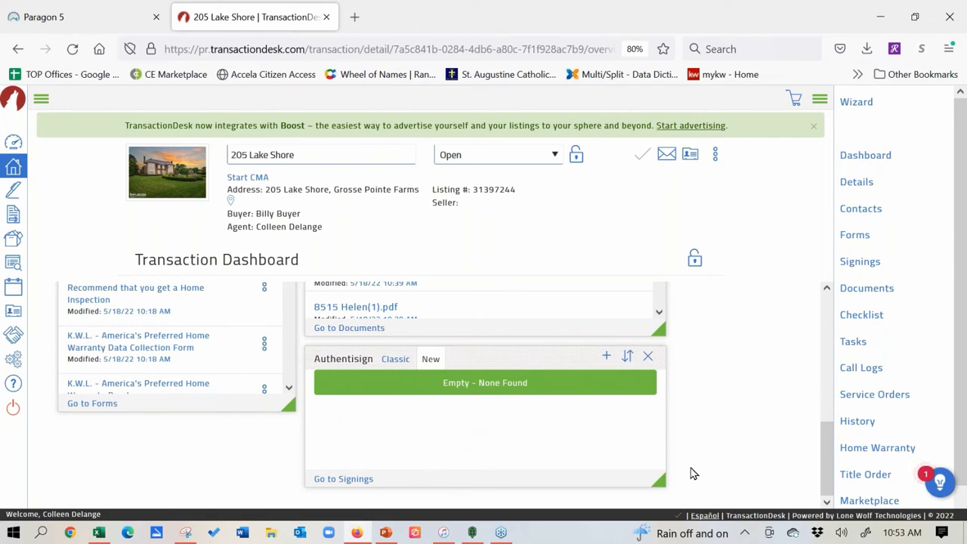
drag(834, 449, 825, 300)
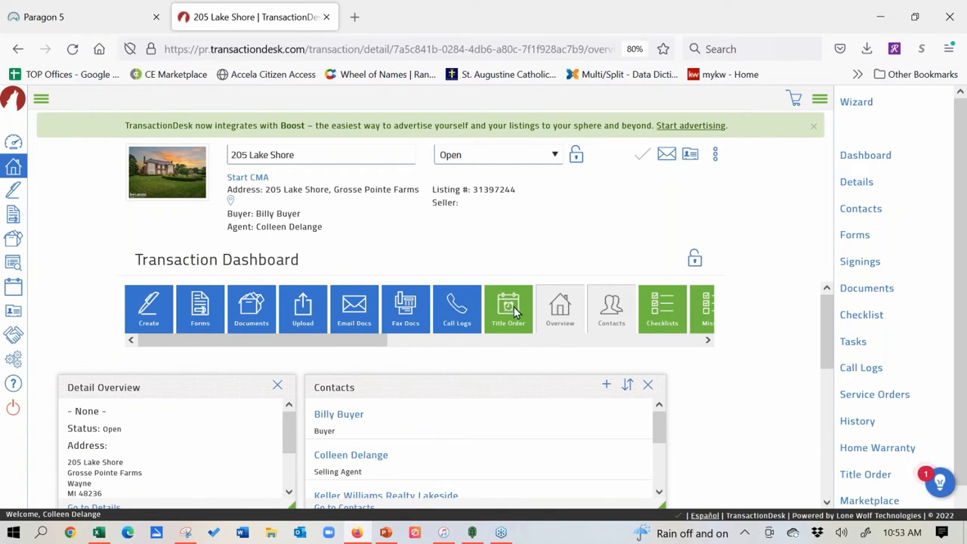
drag(514, 312, 700, 396)
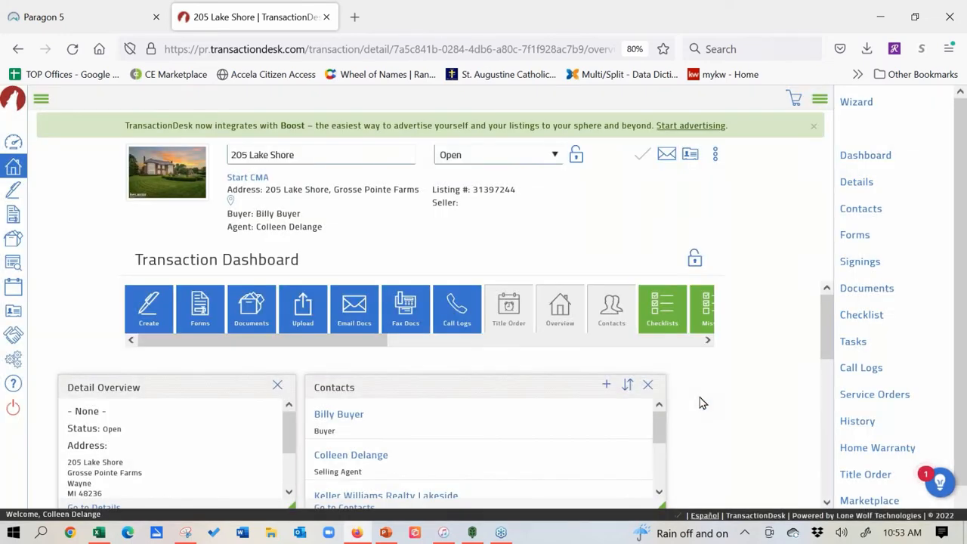
drag(825, 314, 825, 475)
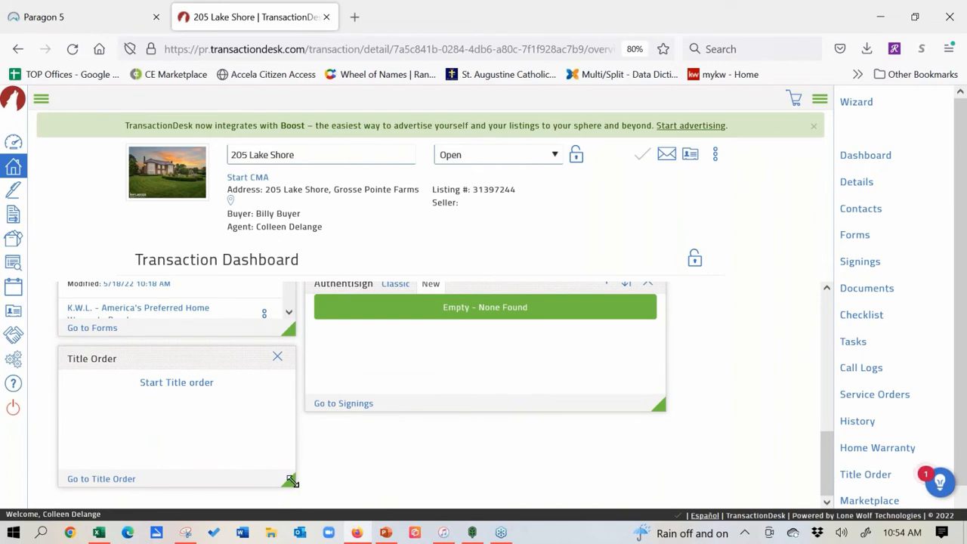
mouse_move(291, 480)
mouse_down()
mouse_move(261, 440)
mouse_move(201, 401)
mouse_move(302, 499)
mouse_move(273, 450)
mouse_move(282, 453)
mouse_move(295, 486)
mouse_up()
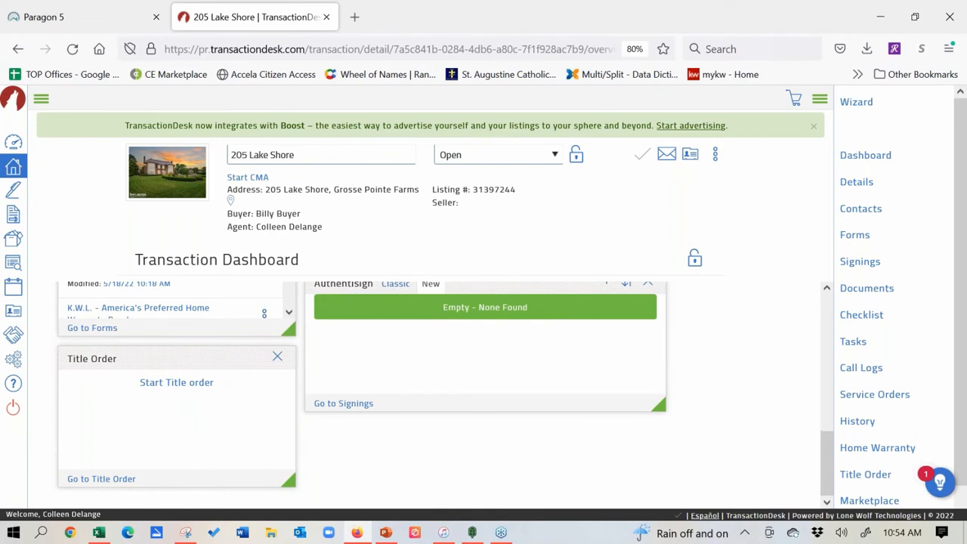
click(278, 358)
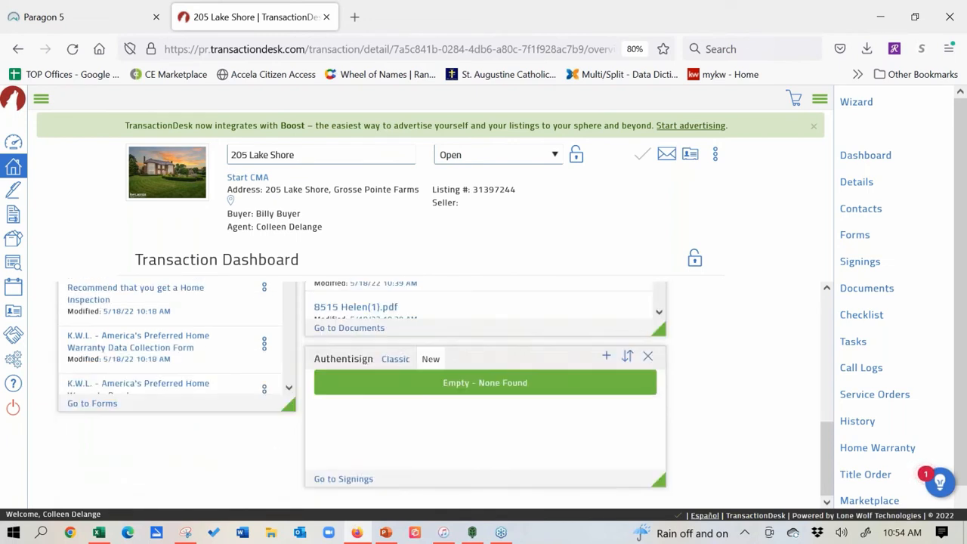
drag(825, 449, 824, 325)
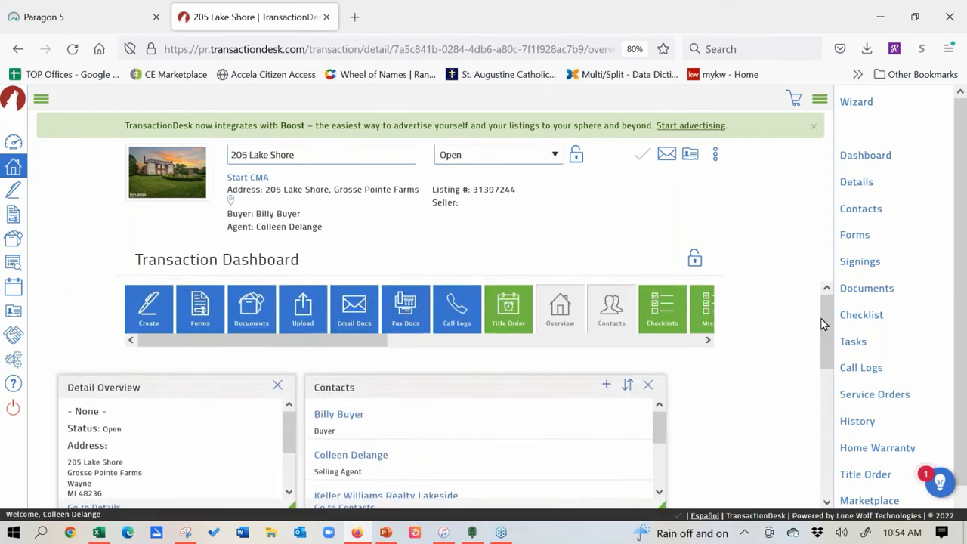
Step: Lock the dashboard layout, dismiss Firefox's update notice, and scroll the Forms panel list
click(694, 259)
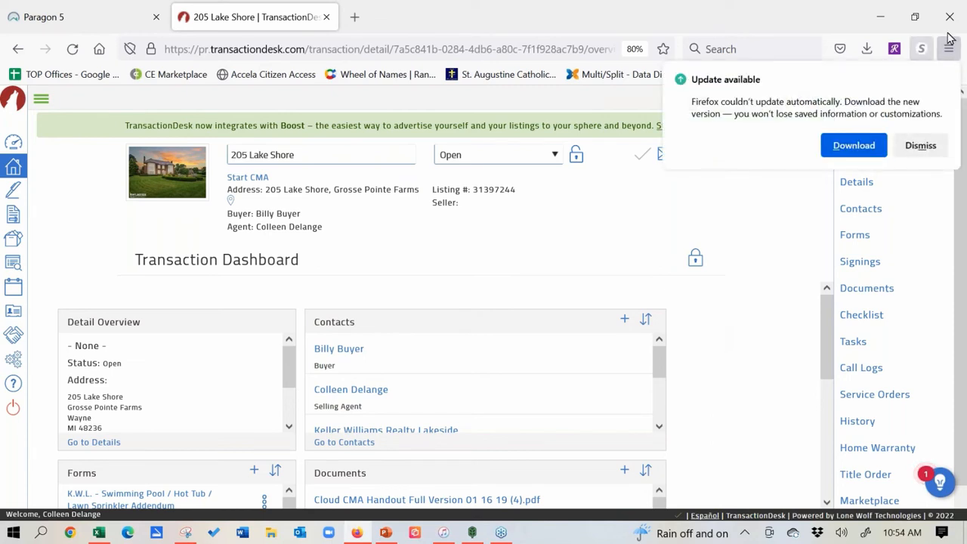
click(935, 145)
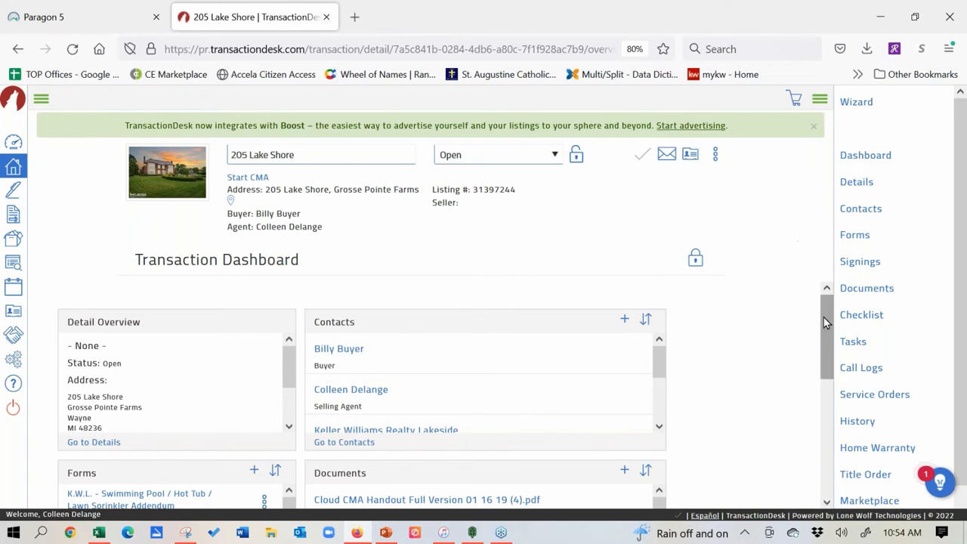
drag(824, 317, 827, 402)
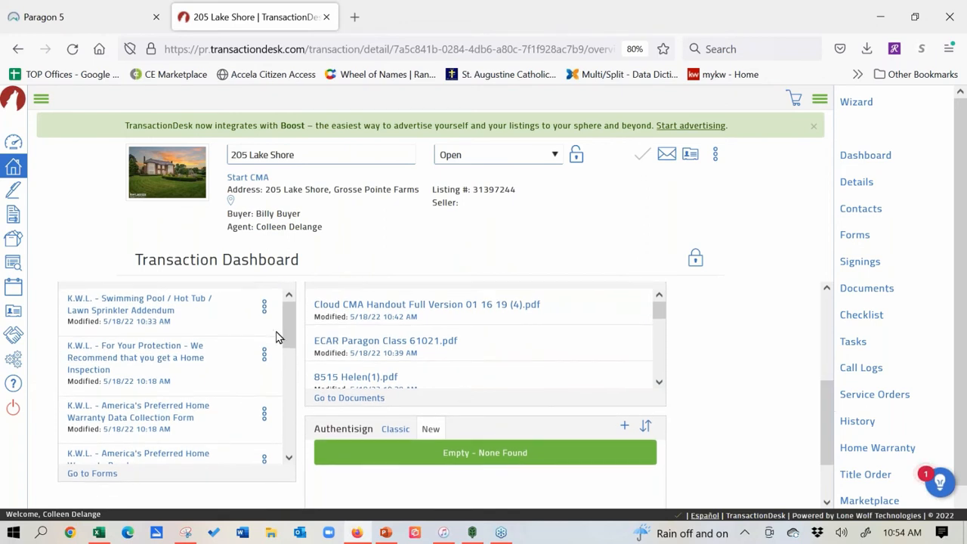
drag(289, 325, 291, 461)
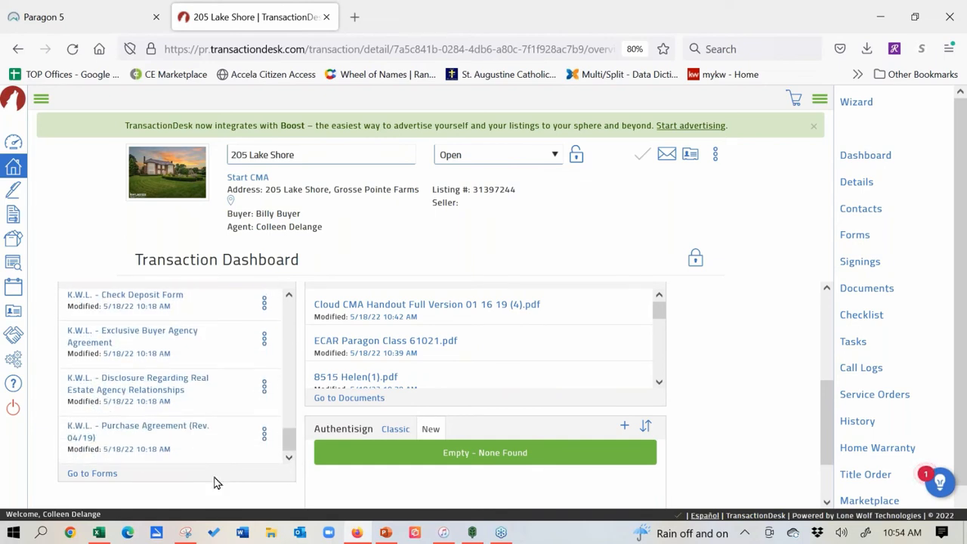
Step: Open the K.W.L. Purchase Agreement (Rev. 04/19) and review it, focusing the 1b excluded items field
click(156, 430)
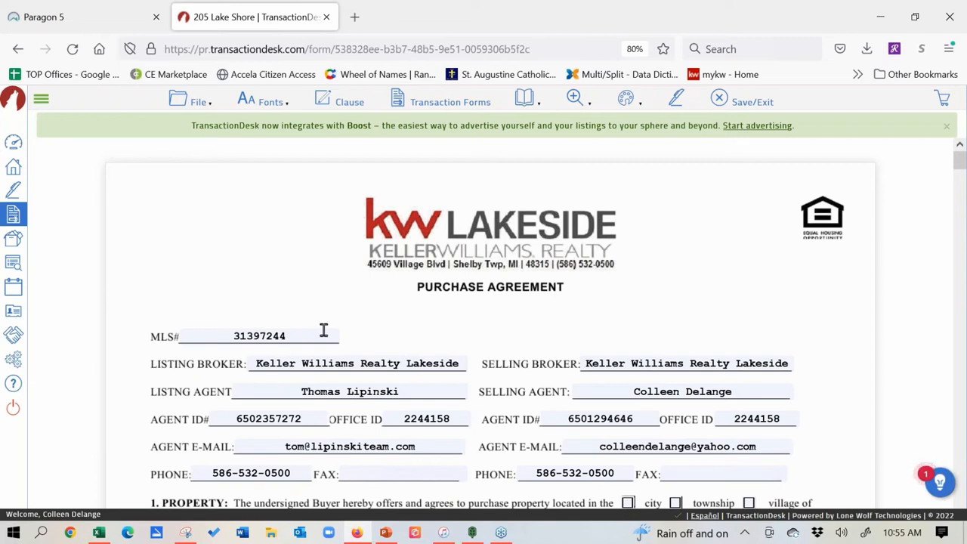
scroll(149, 201, down, 2)
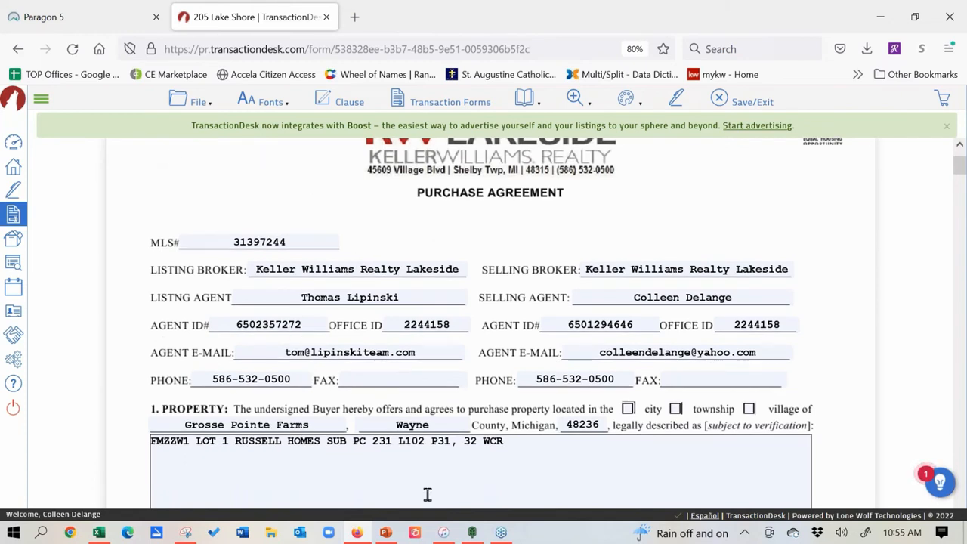
scroll(138, 438, down, 5)
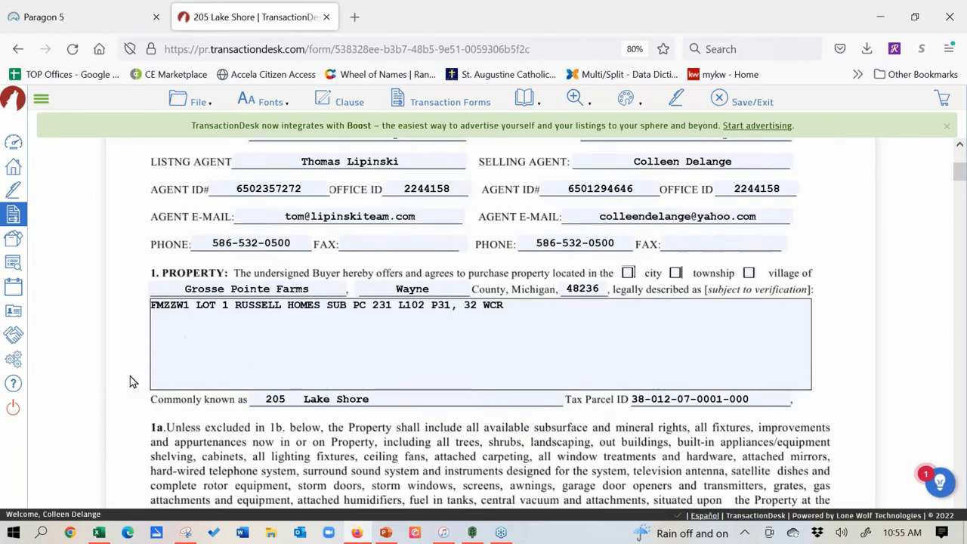
scroll(130, 382, down, 1)
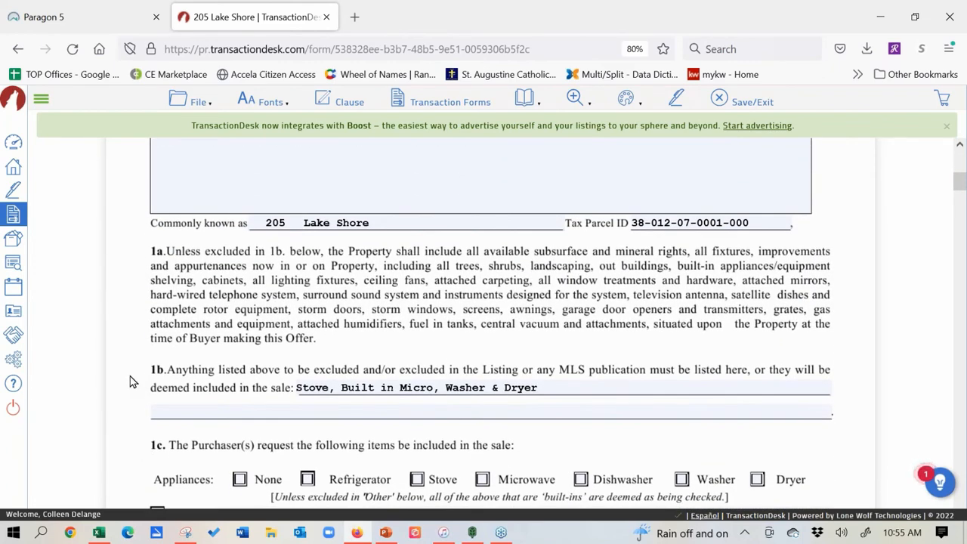
click(572, 387)
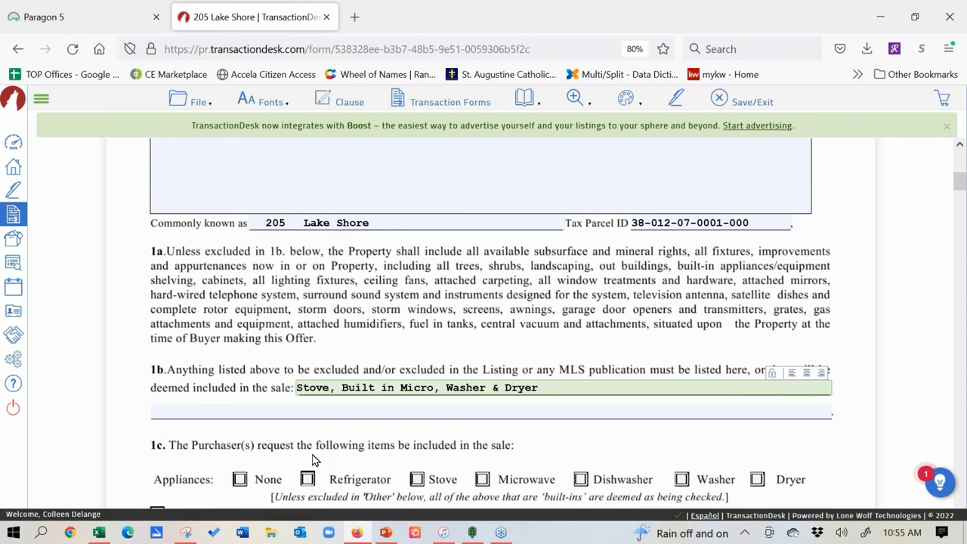
scroll(162, 302, up, 3)
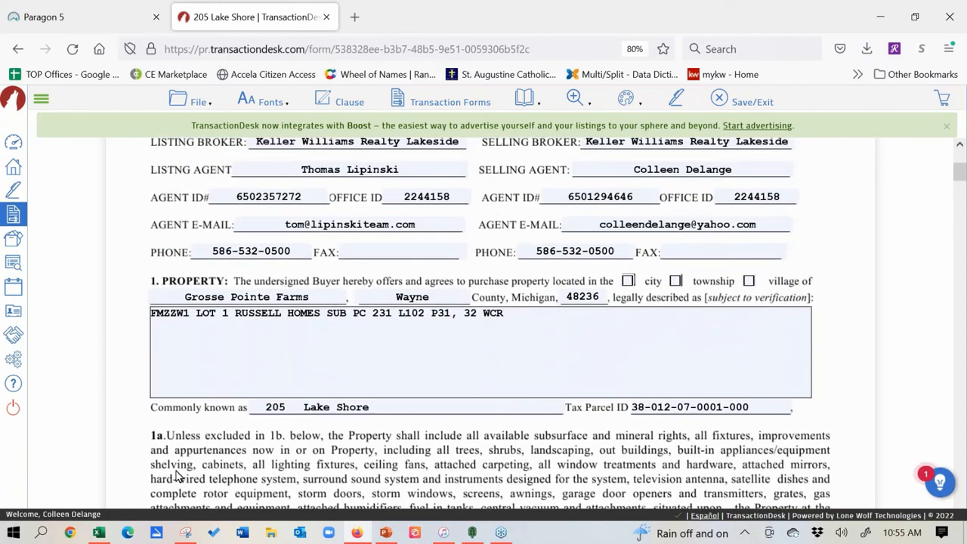
scroll(216, 421, down, 9)
scroll(212, 377, down, 4)
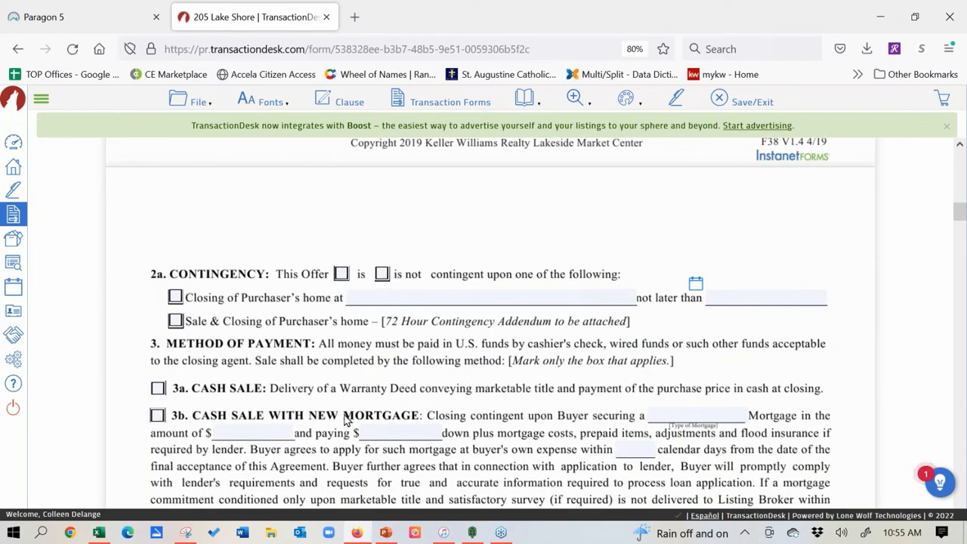
scroll(188, 335, down, 4)
scroll(188, 335, down, 3)
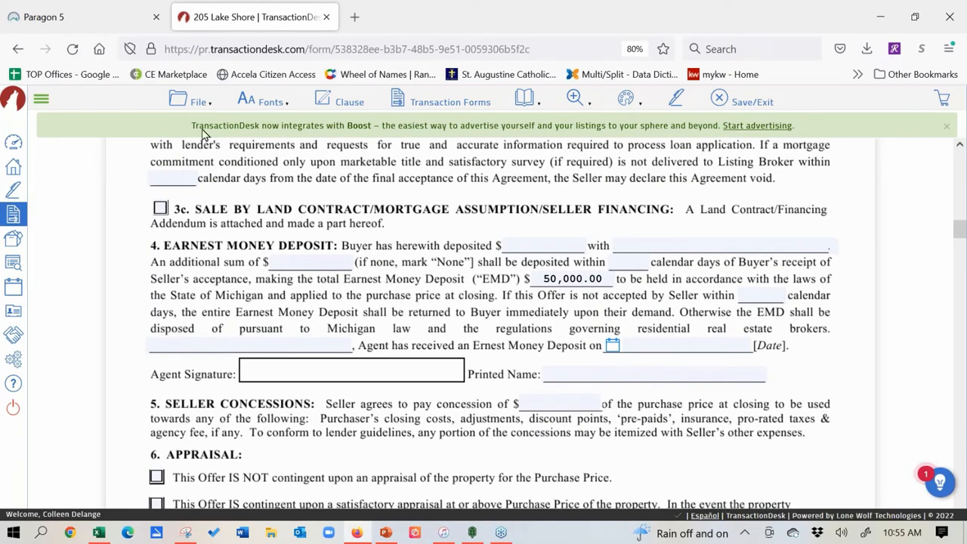
click(182, 100)
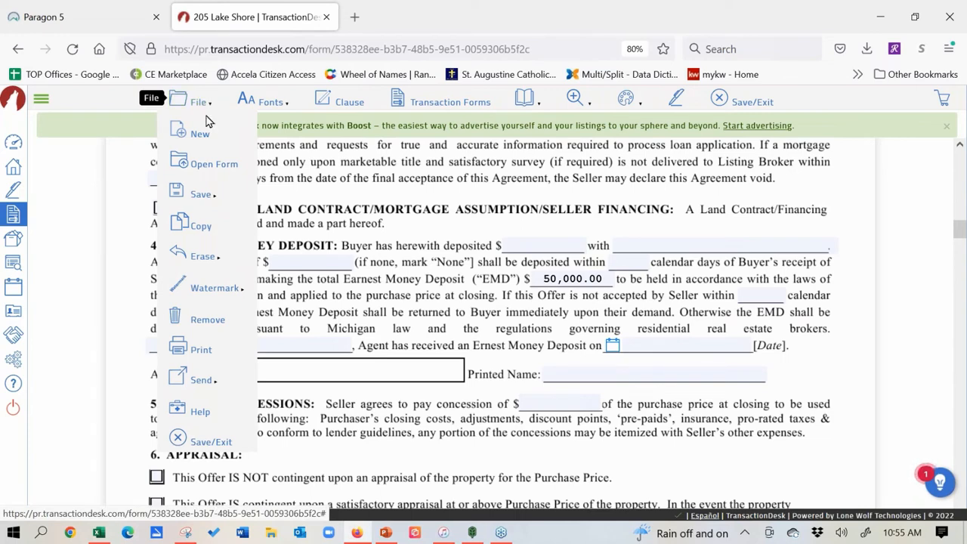
mouse_move(200, 207)
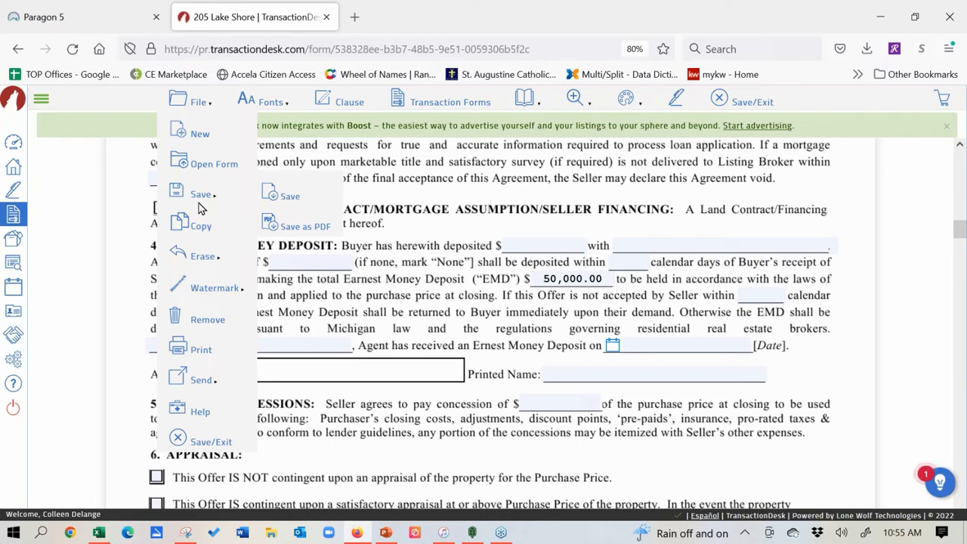
mouse_move(202, 385)
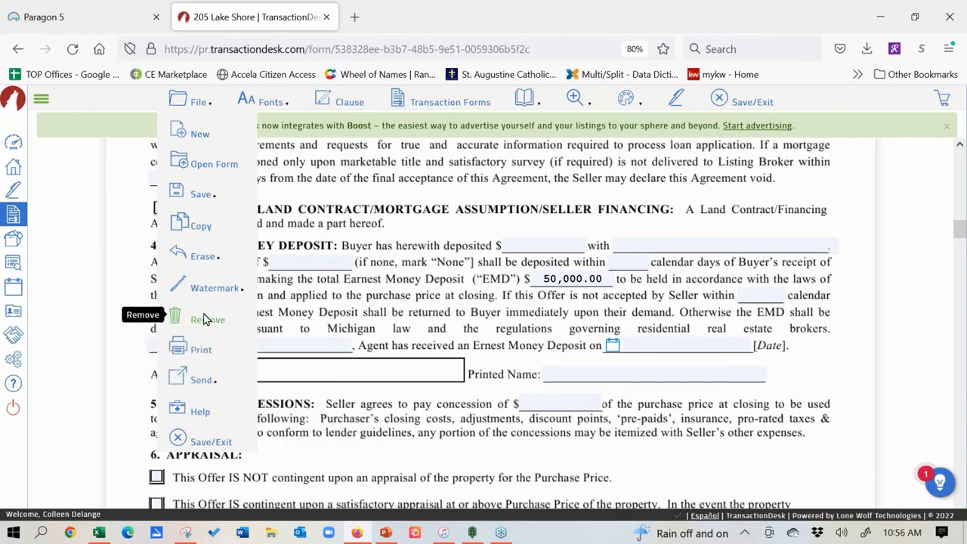
mouse_move(212, 260)
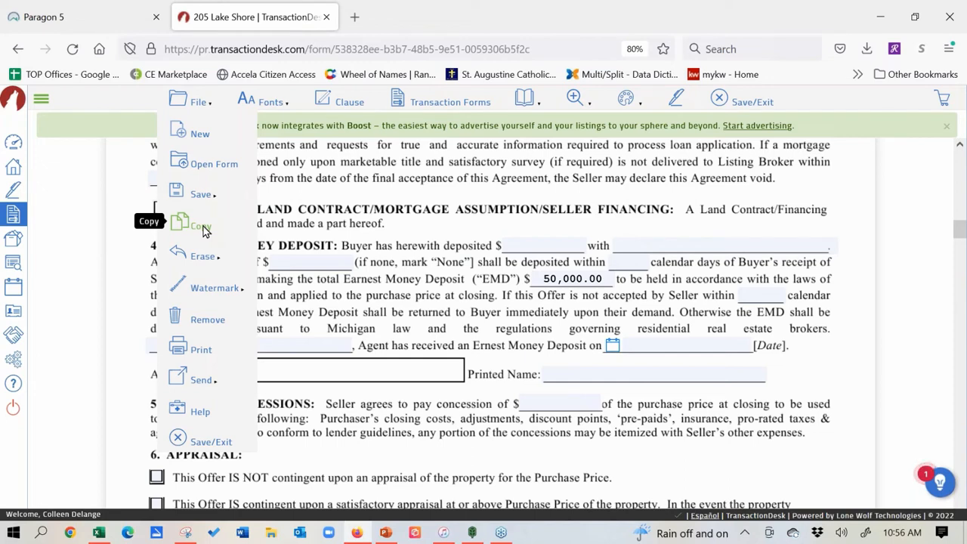
click(734, 323)
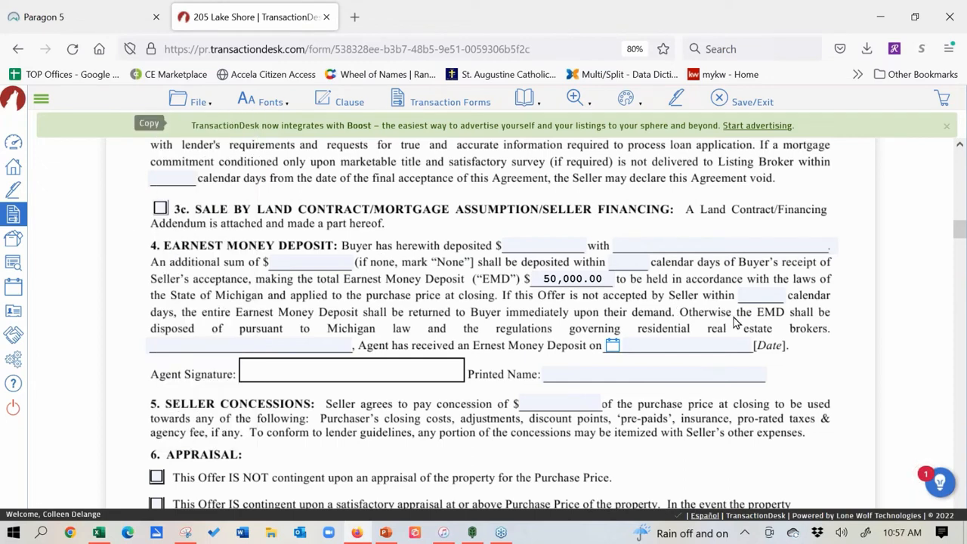
click(955, 417)
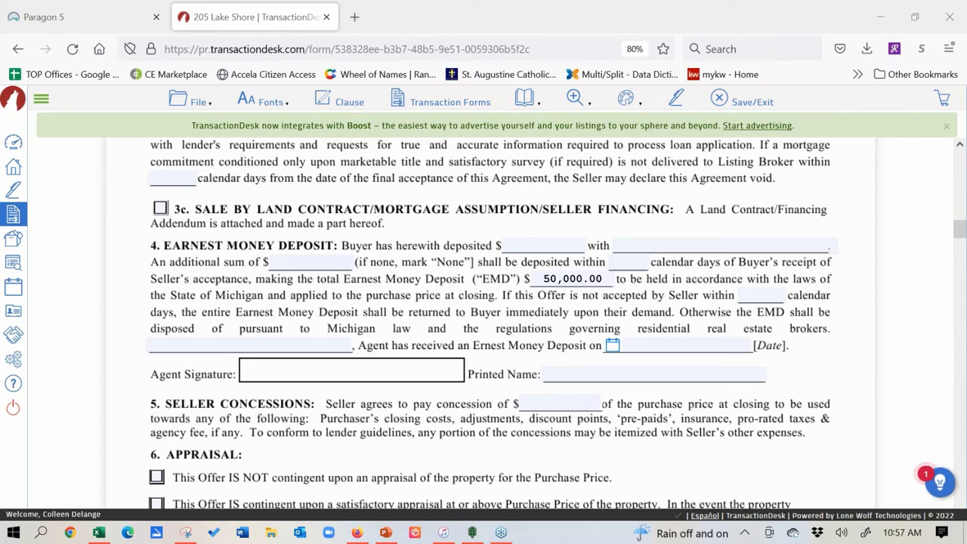
click(195, 99)
mouse_move(204, 295)
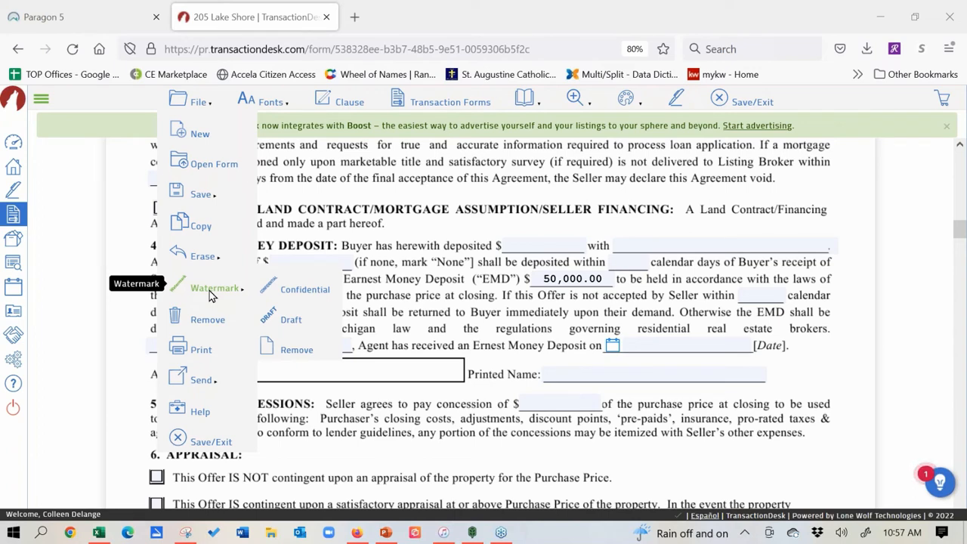
click(276, 316)
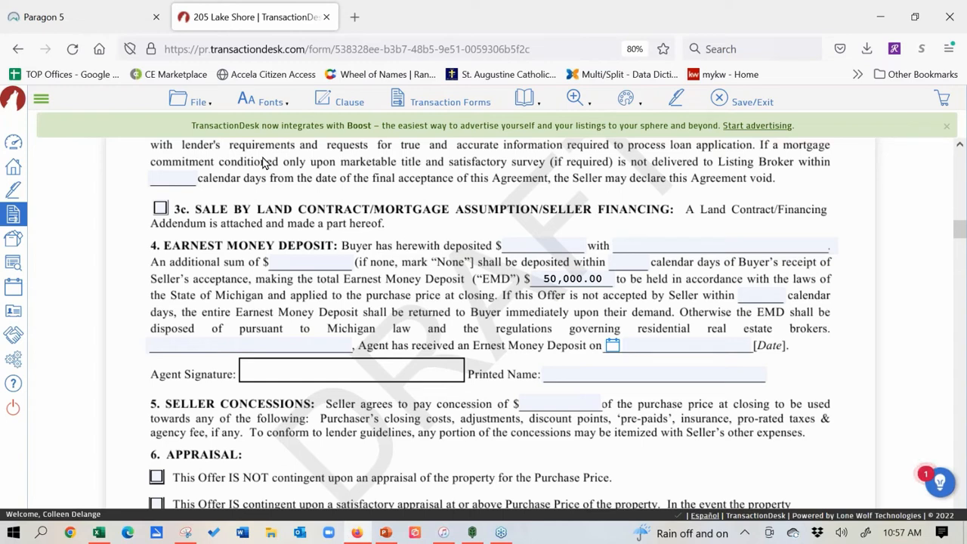
click(200, 106)
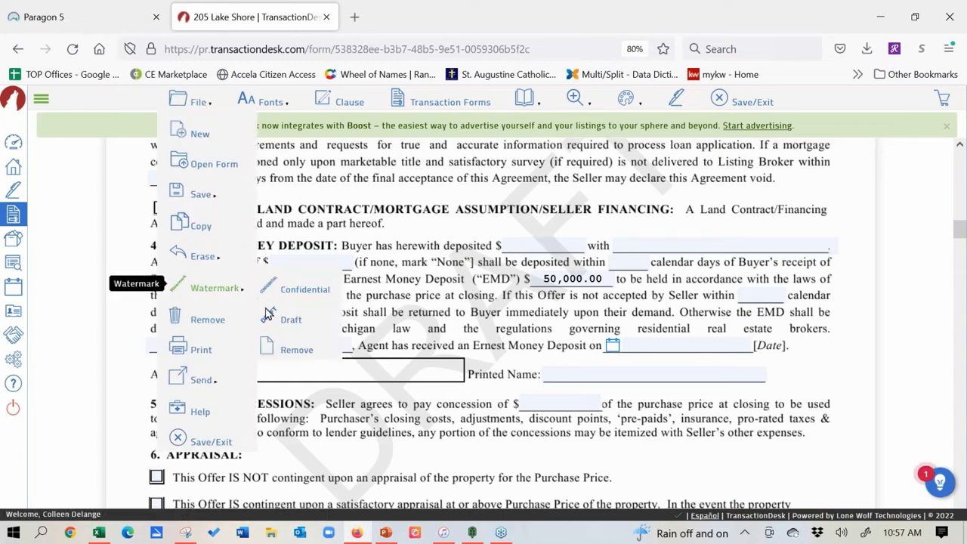
click(287, 356)
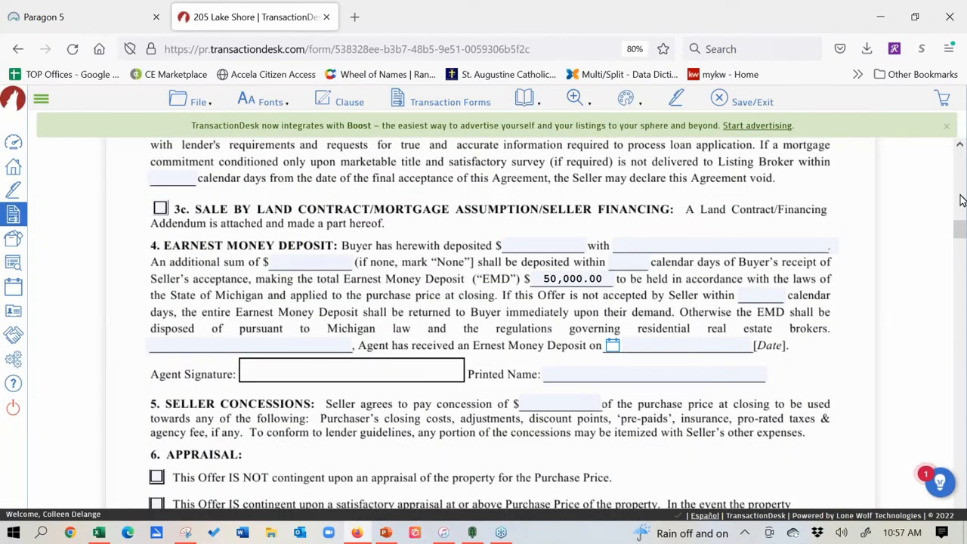
click(273, 100)
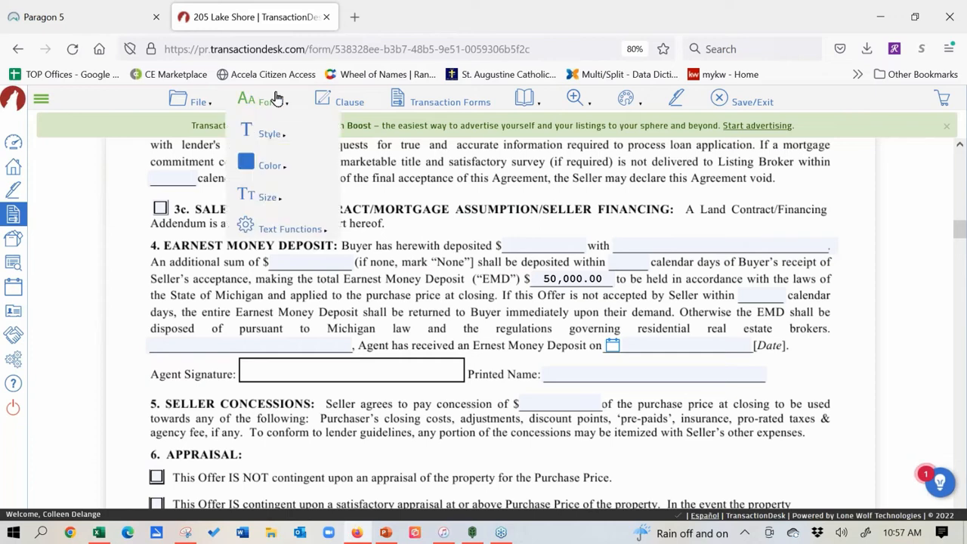
click(202, 107)
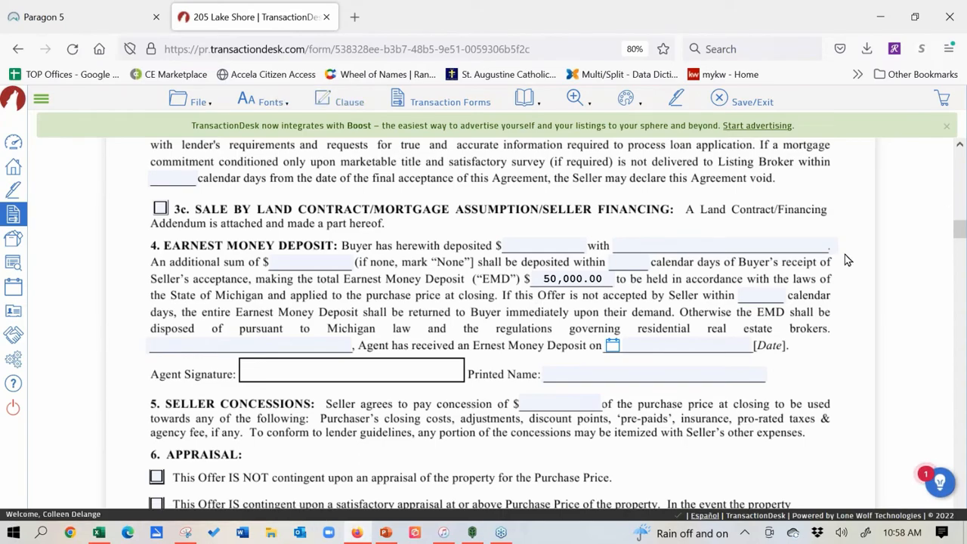
Step: Scroll to section 35 and place the cursor in the Other Terms and Conditions box
scroll(287, 350, down, 15)
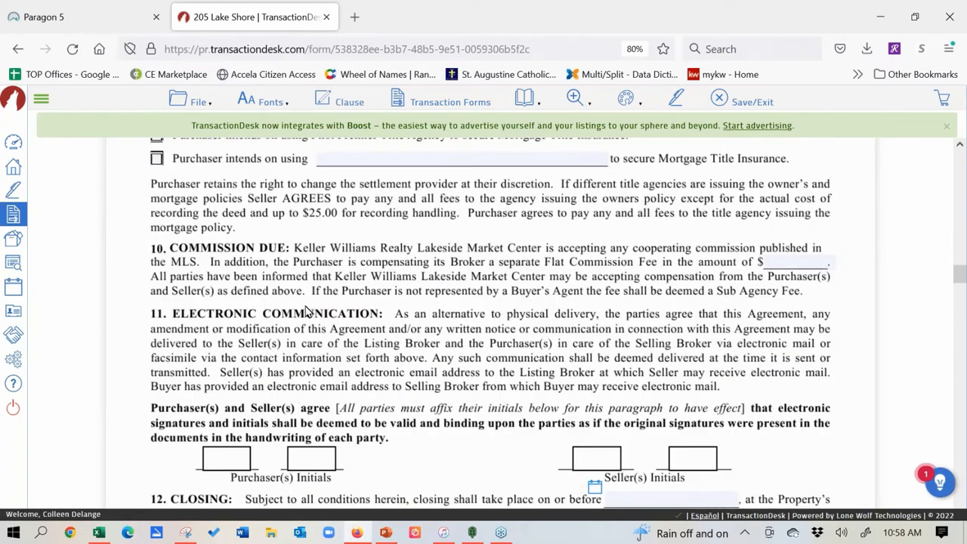
scroll(285, 240, down, 15)
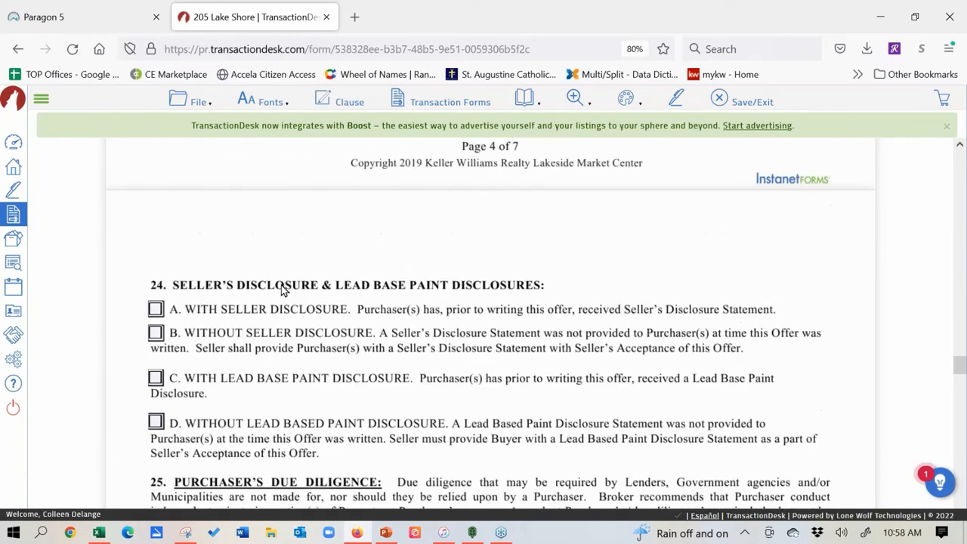
scroll(281, 284, down, 15)
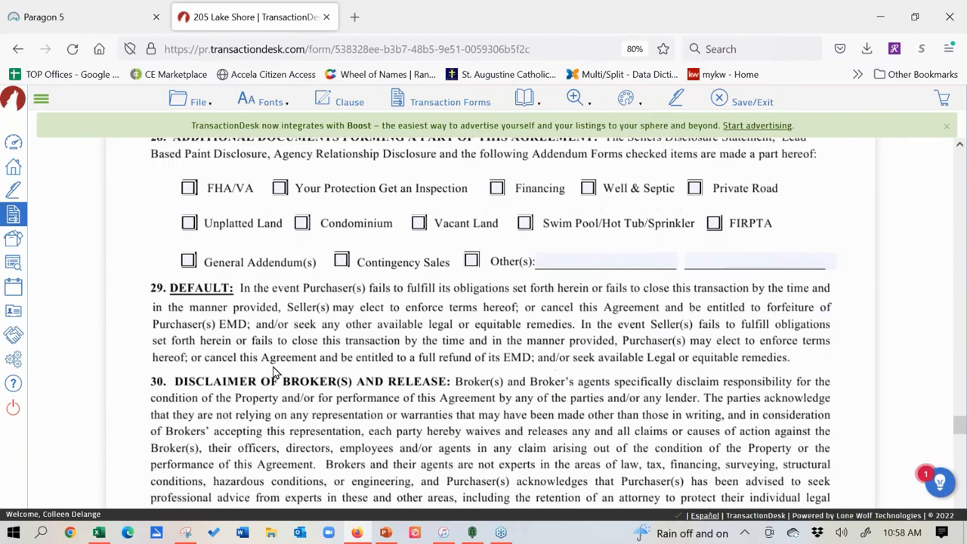
scroll(253, 251, down, 3)
scroll(291, 426, up, 5)
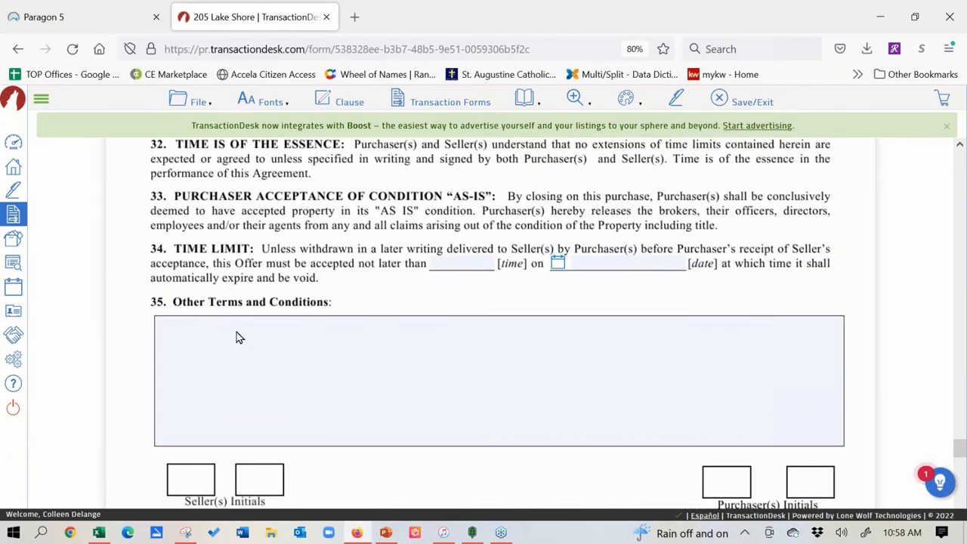
click(192, 331)
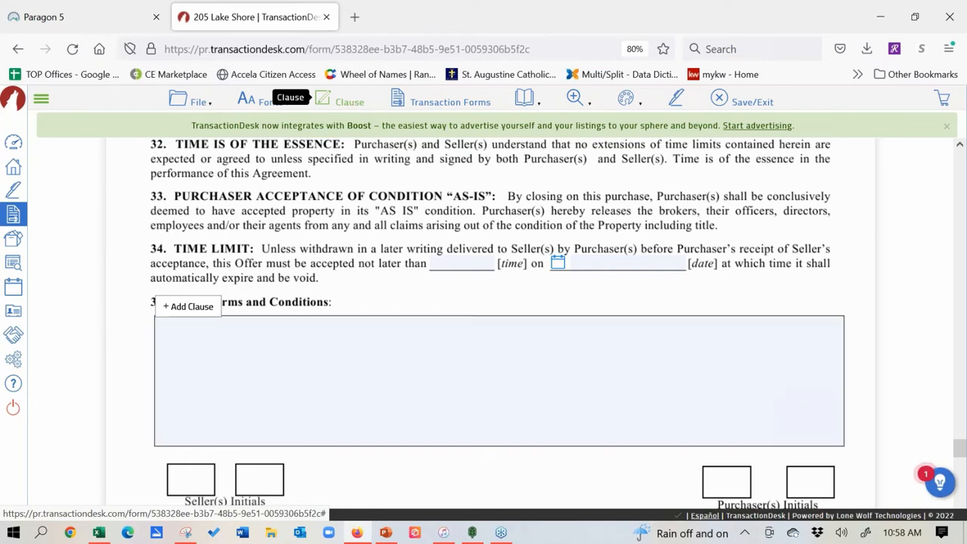
Step: From Personal Clauses, select the All Appliances Stay with Home after Closing clause
click(352, 104)
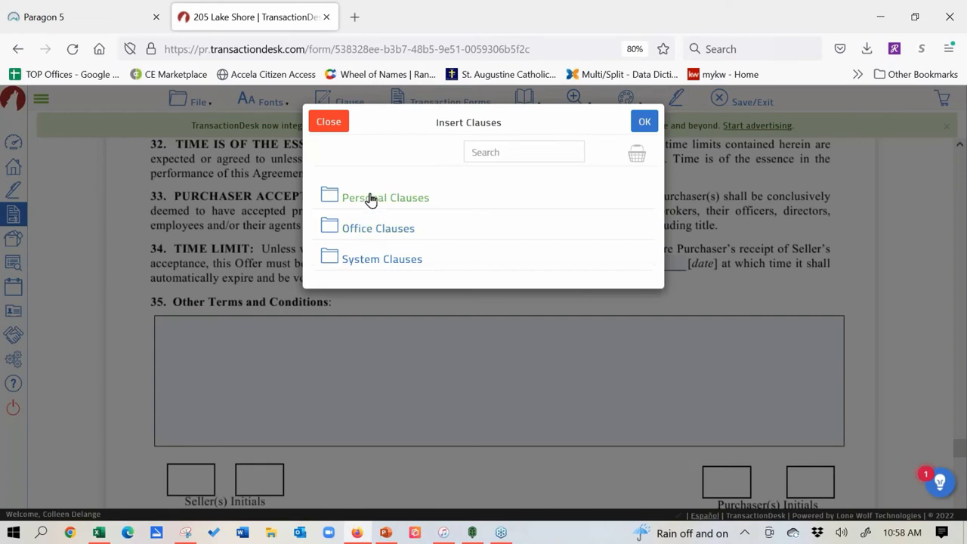
click(370, 199)
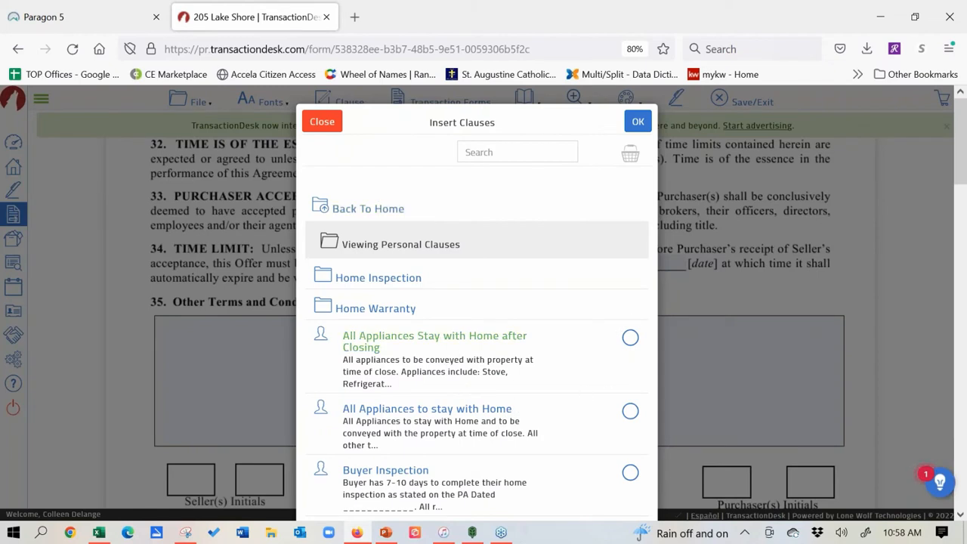
click(631, 336)
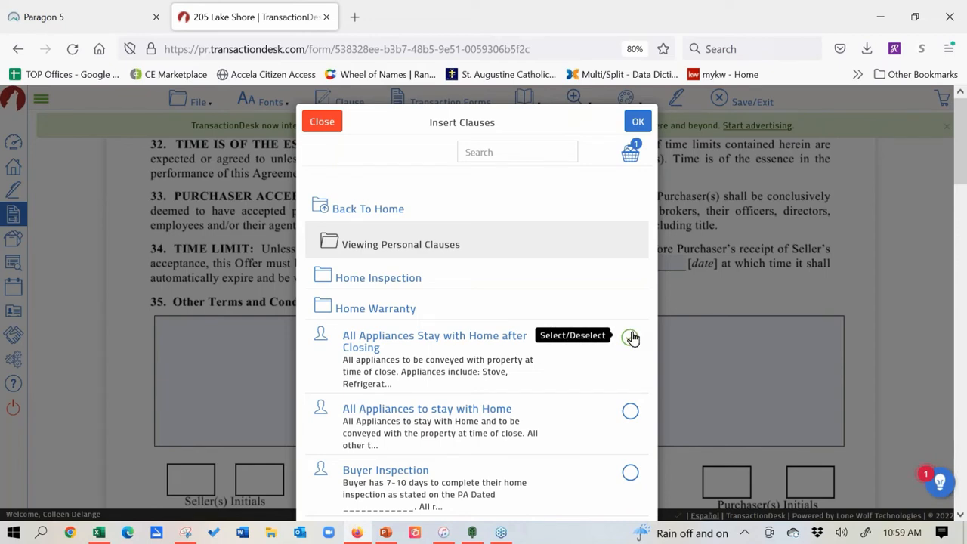
scroll(475, 360, down, 5)
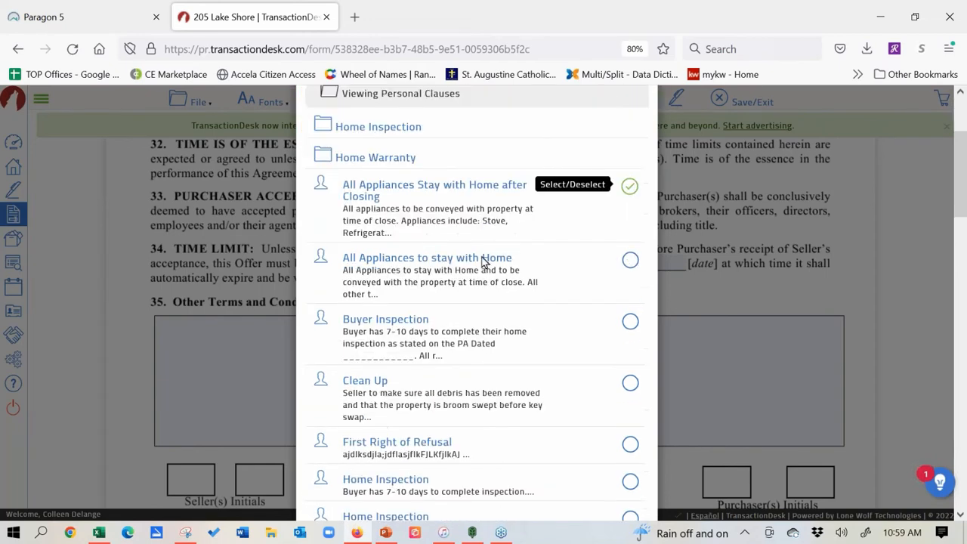
scroll(468, 346, down, 14)
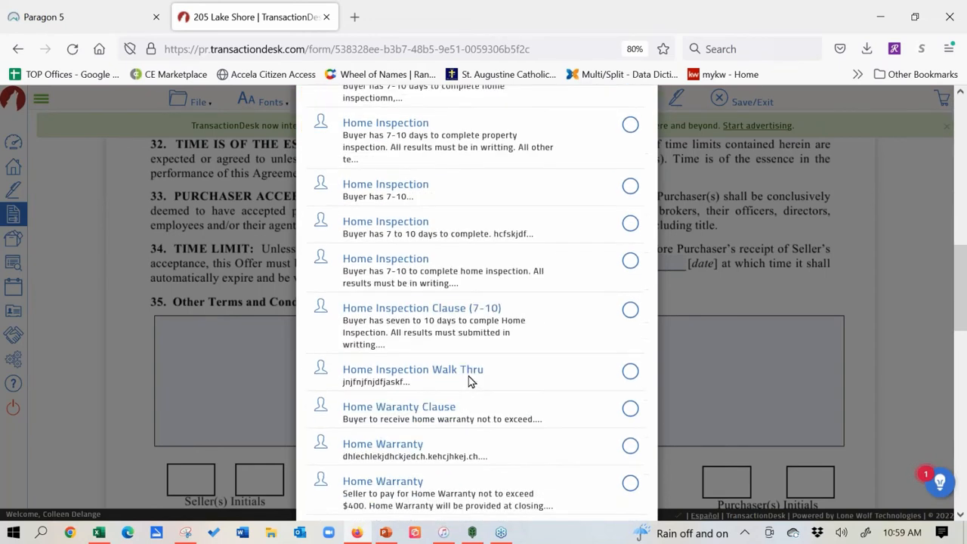
scroll(469, 382, down, 1)
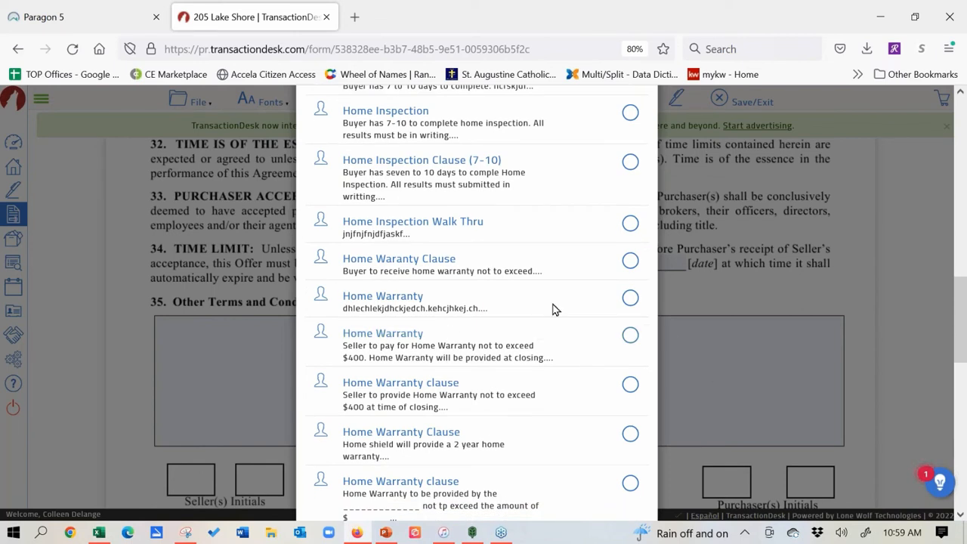
Step: Add the Home Warranty and 3% Seller Concession clauses and insert all three into section 35
click(628, 260)
scroll(516, 358, down, 3)
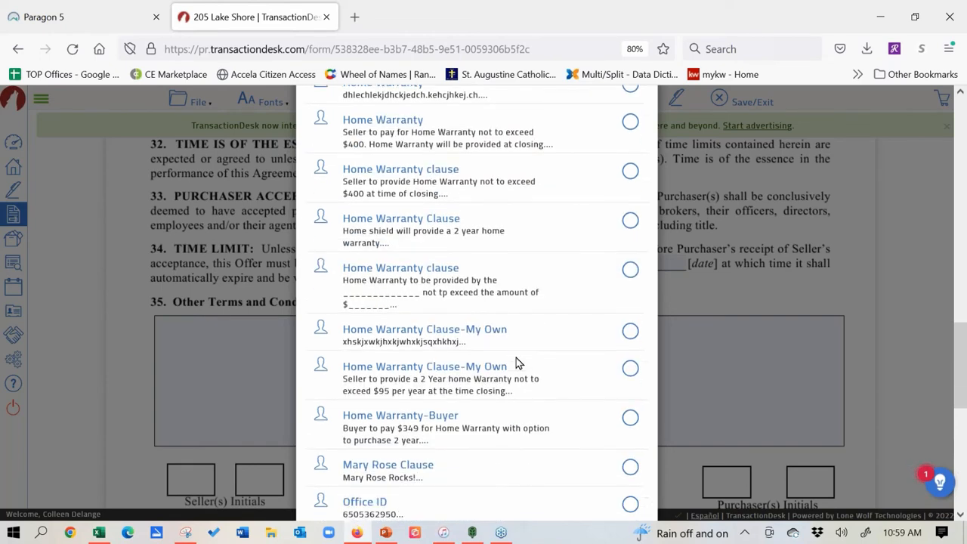
scroll(516, 358, down, 5)
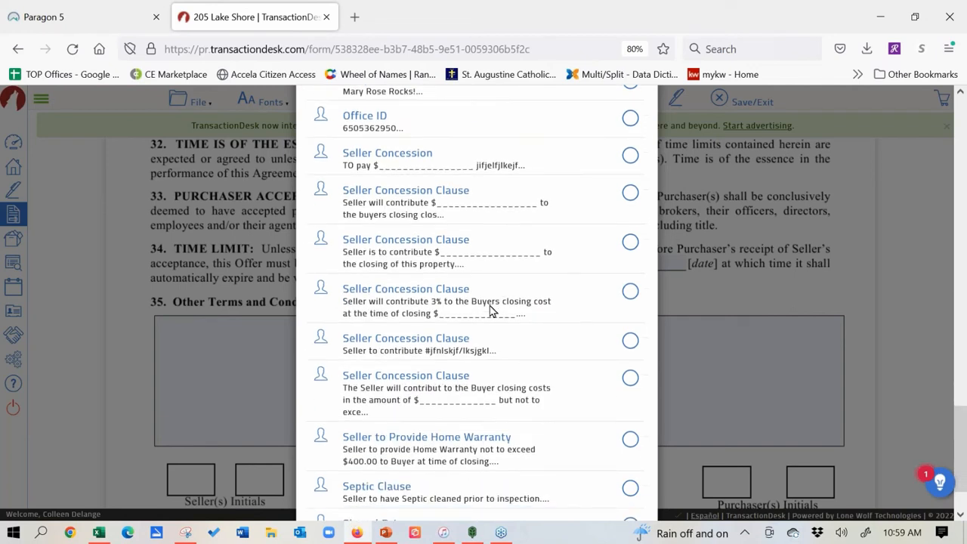
scroll(490, 311, up, 1)
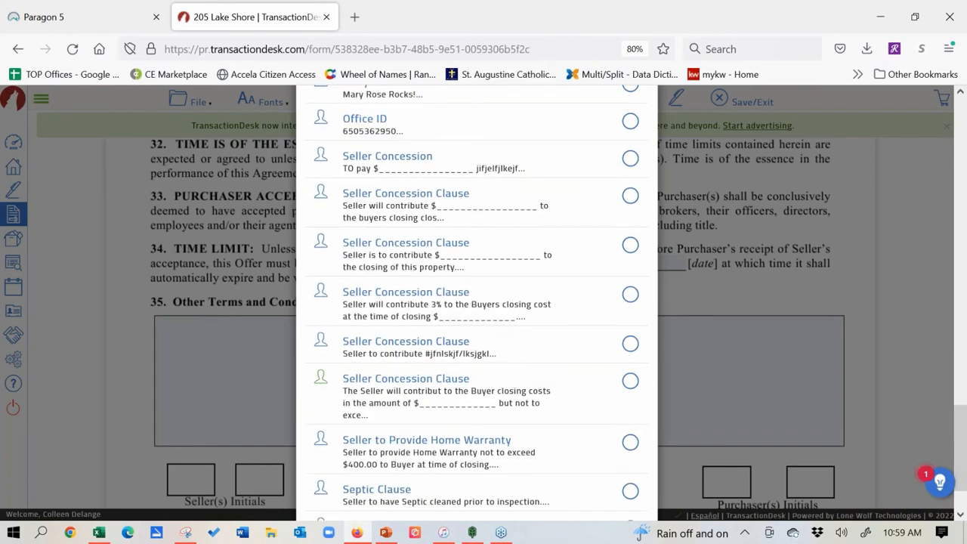
click(631, 297)
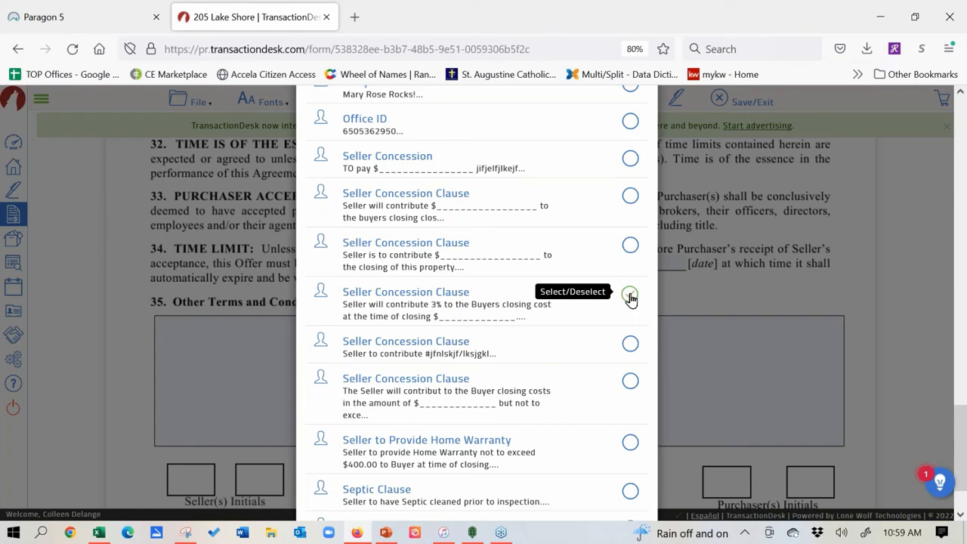
scroll(492, 432, up, 10)
scroll(494, 423, up, 5)
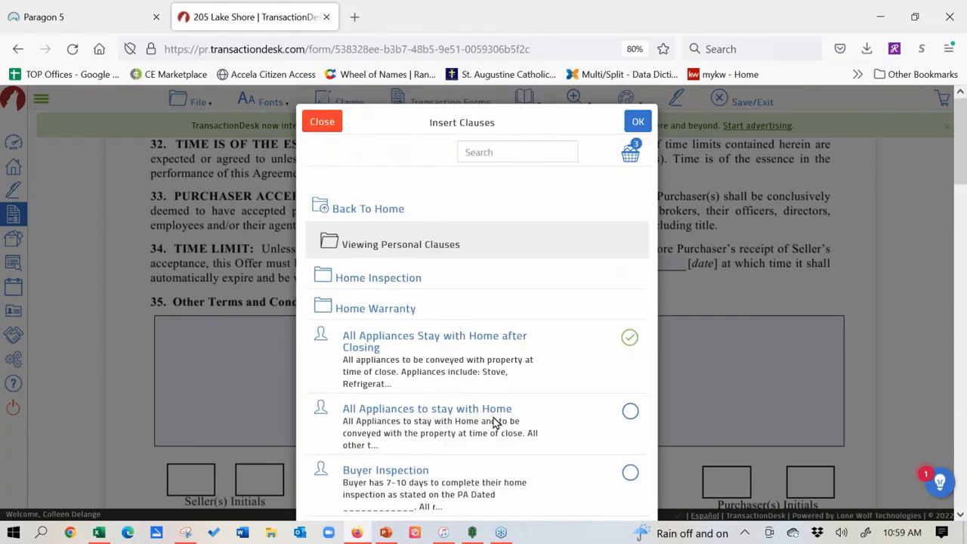
click(639, 121)
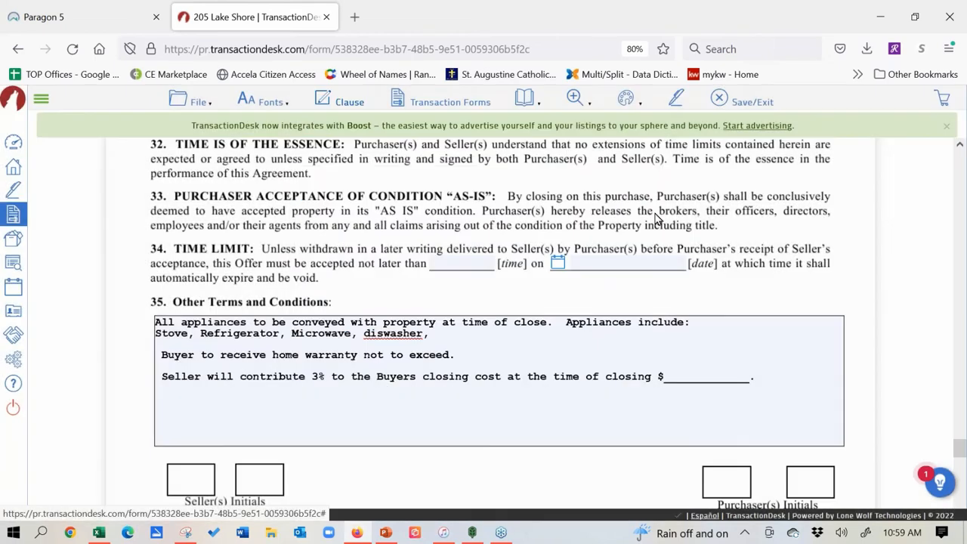
Step: Correct 'diswasher' to 'dishwasher' in the appliances clause and review closing sections 36–39
click(384, 334)
text(h)
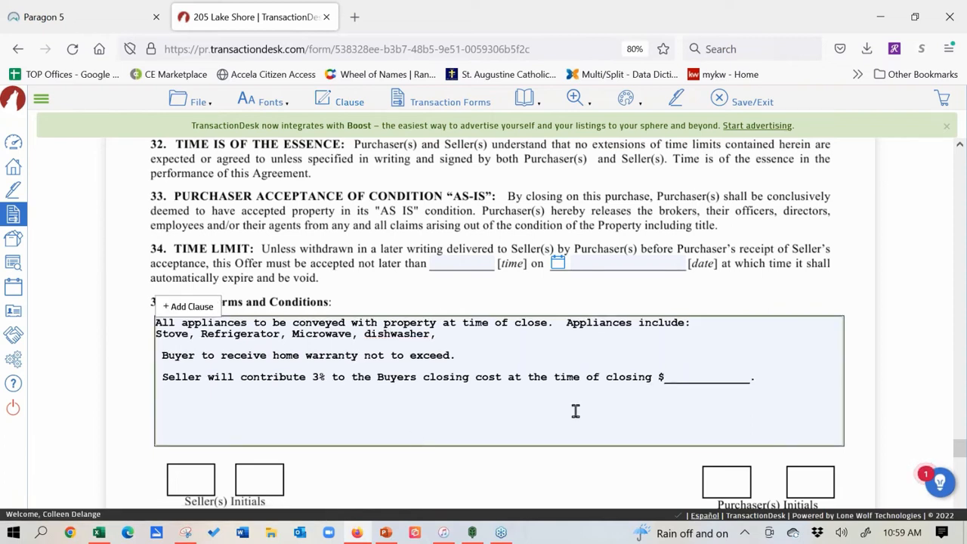
click(701, 373)
click(960, 145)
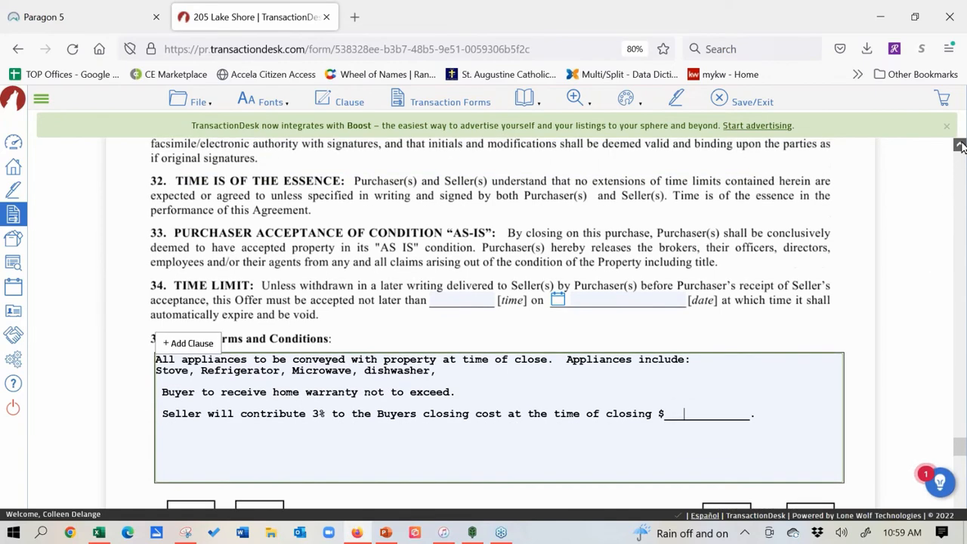
click(960, 146)
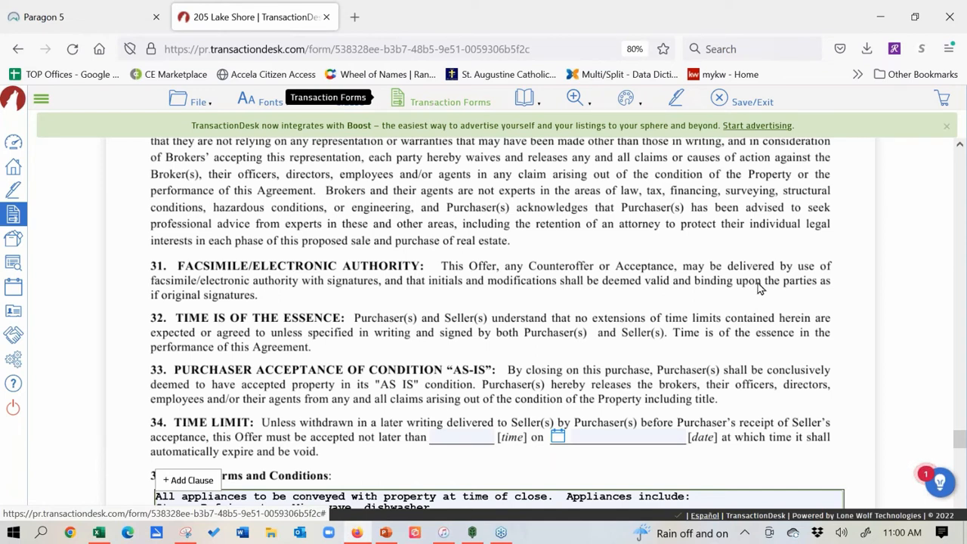
mouse_move(960, 445)
mouse_down()
mouse_move(961, 158)
mouse_move(960, 476)
mouse_up()
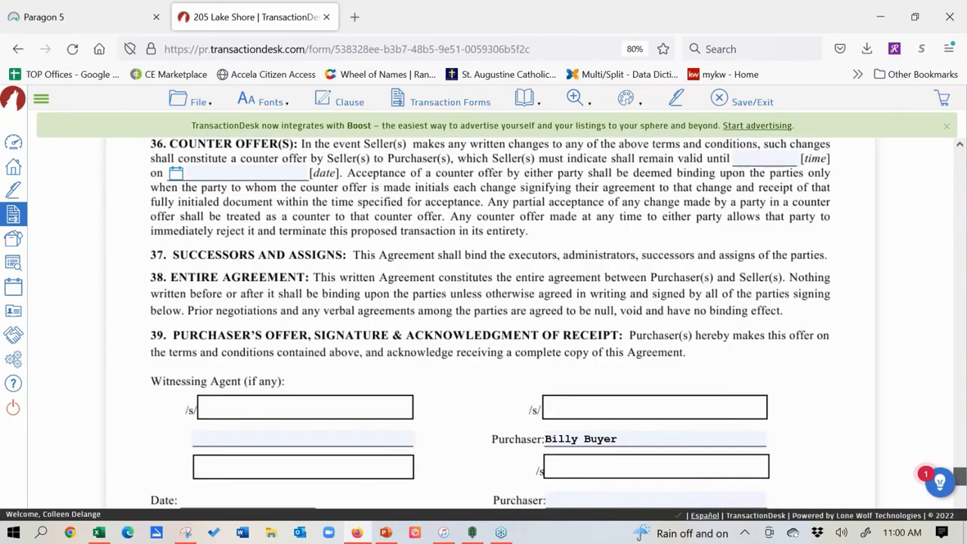
Step: Switch to the K.W.L. - Disclosure Regarding Real Estate Agency Relationships form
click(445, 100)
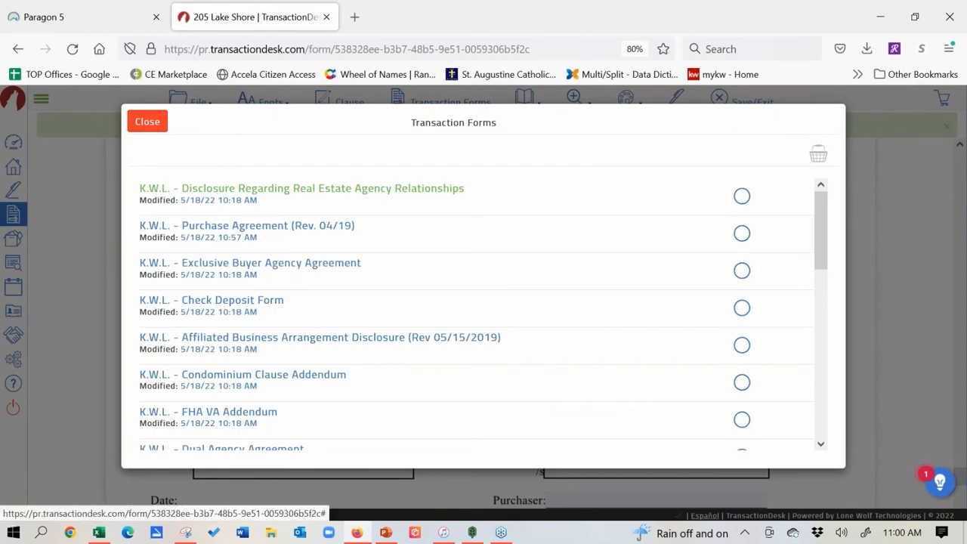
click(260, 195)
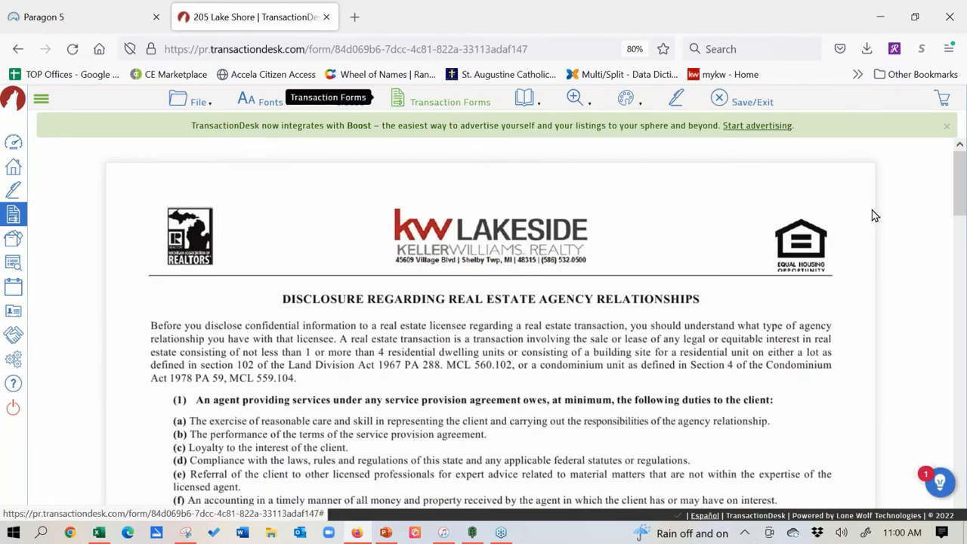
Step: Mark the Licensee Disclosure as Buyer's Agent instead of Seller's Agent
drag(962, 175, 963, 374)
click(338, 339)
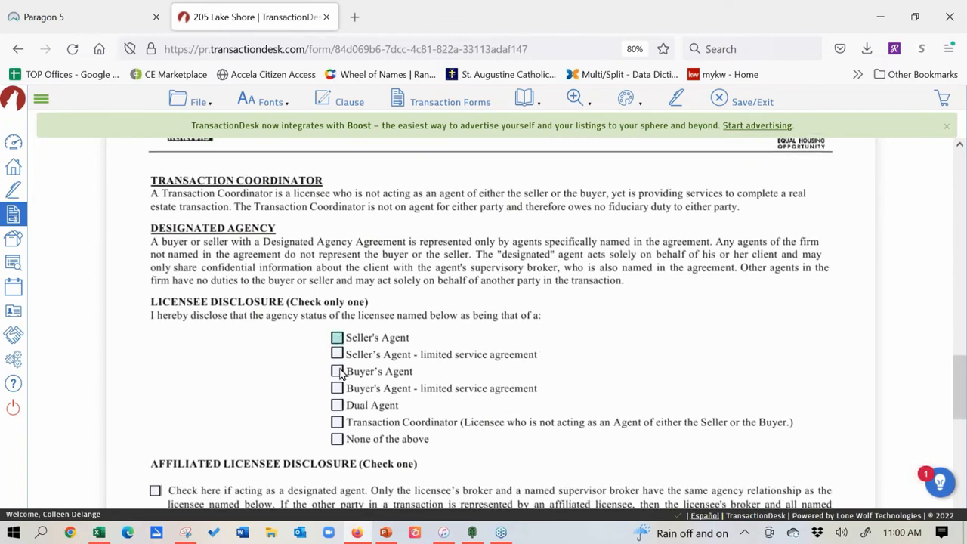
click(337, 371)
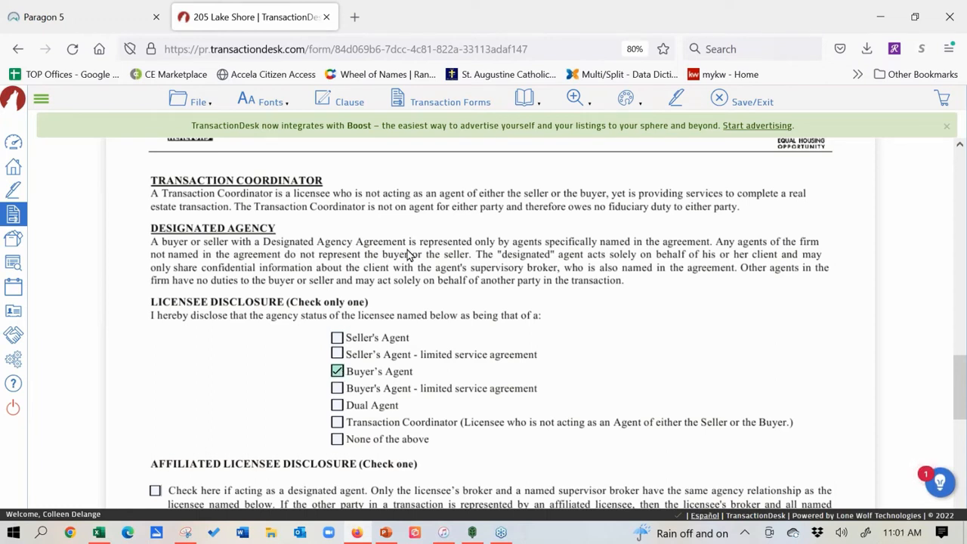
click(626, 101)
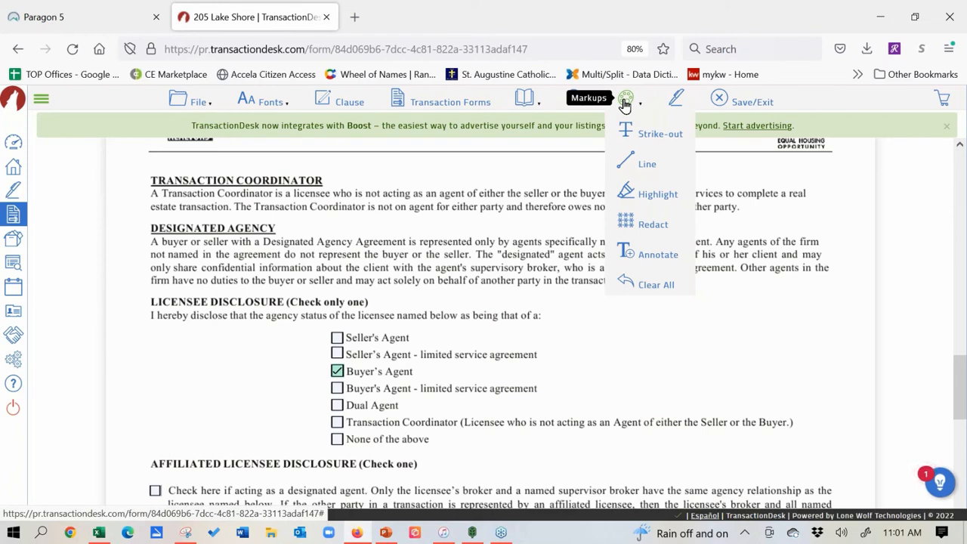
mouse_move(182, 101)
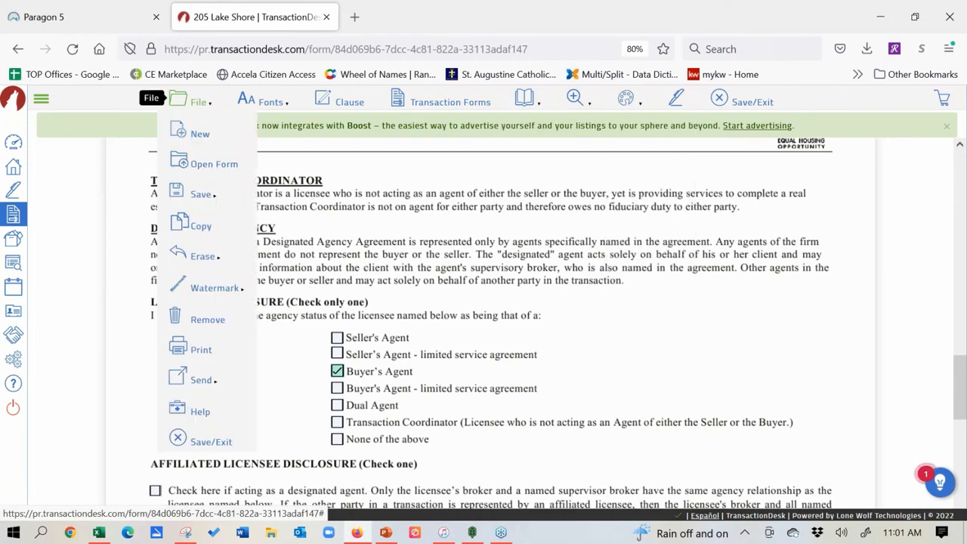
click(180, 446)
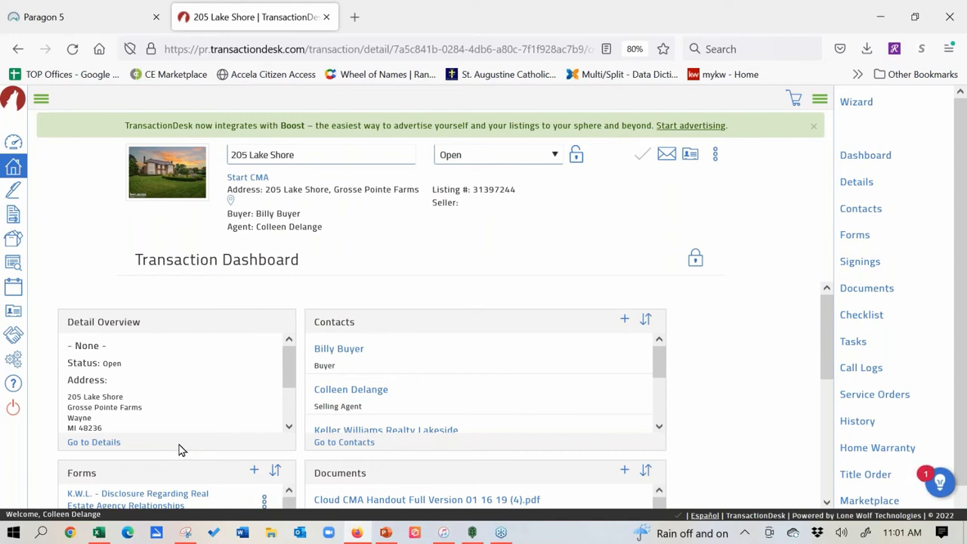
click(12, 167)
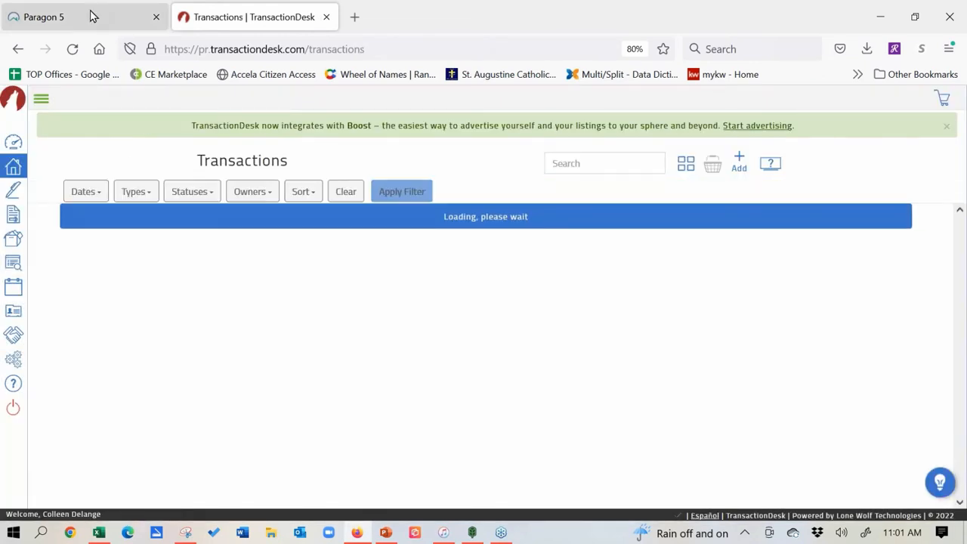
click(89, 15)
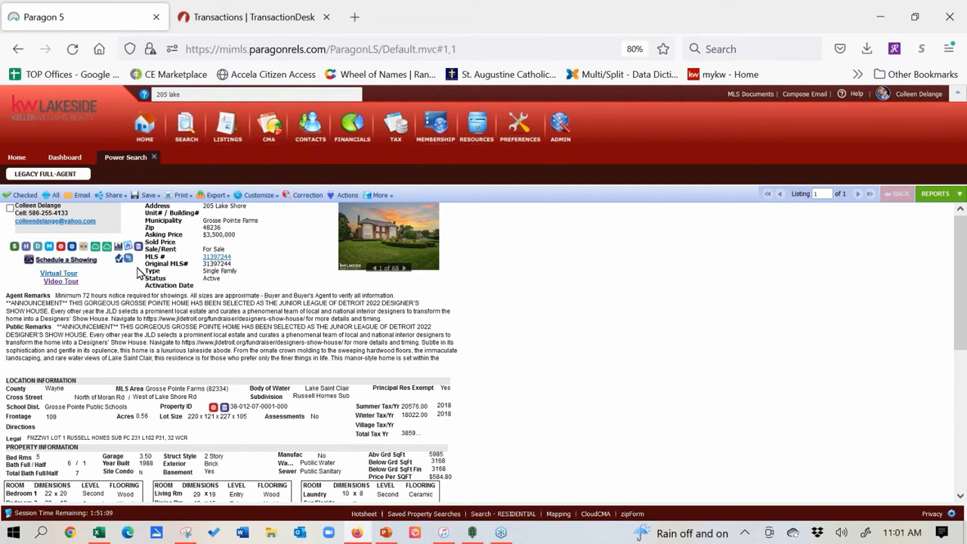
Step: Return to the TransactionDesk transactions list, which now shows six results
click(280, 15)
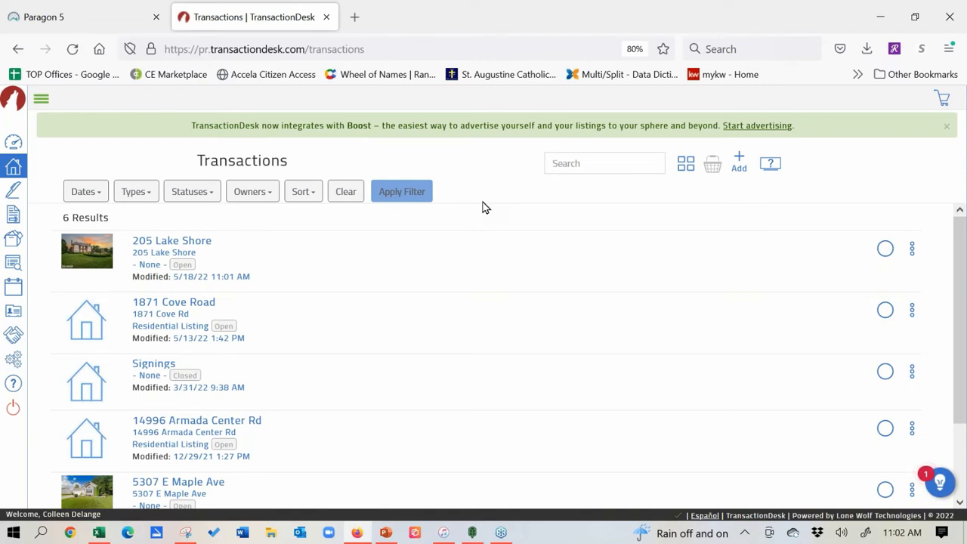
Step: Open the Create Transaction dialog from the Transactions page's + button
click(740, 167)
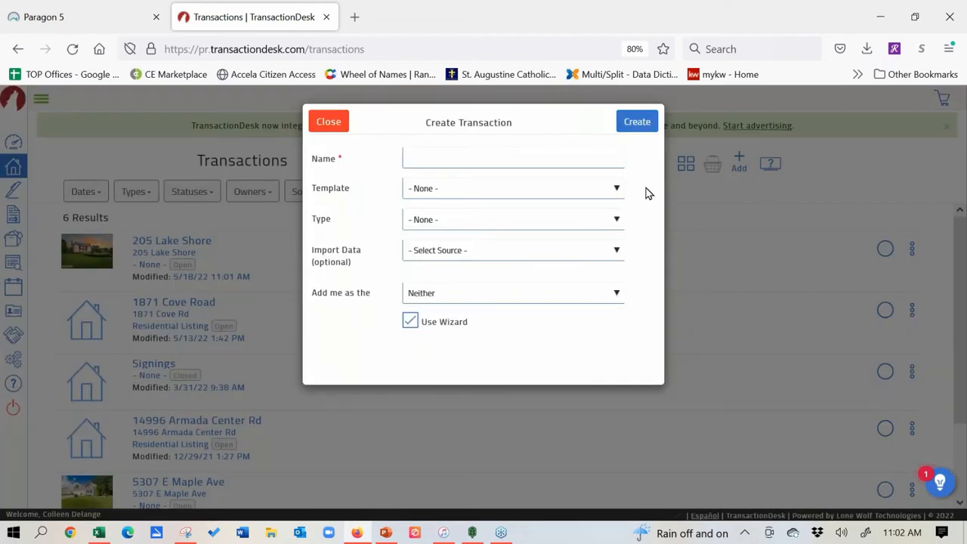
click(534, 161)
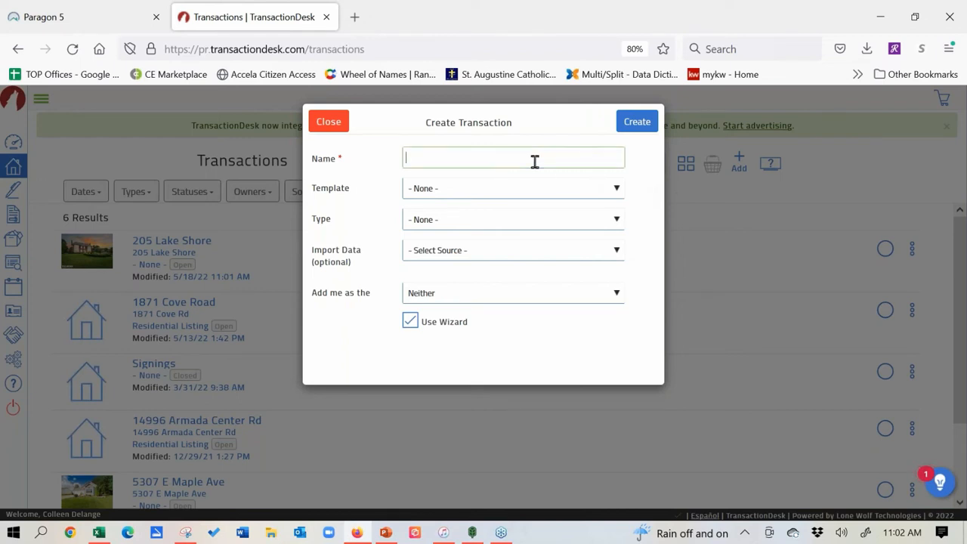
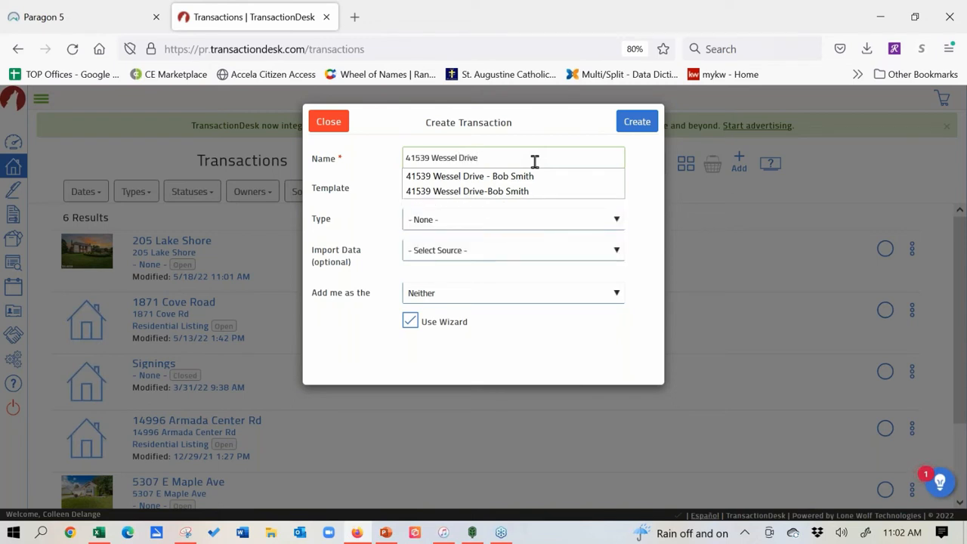
text( -)
text(Bob Smoith)
key(BackSpace)
key(BackSpace)
key(BackSpace)
key(BackSpace)
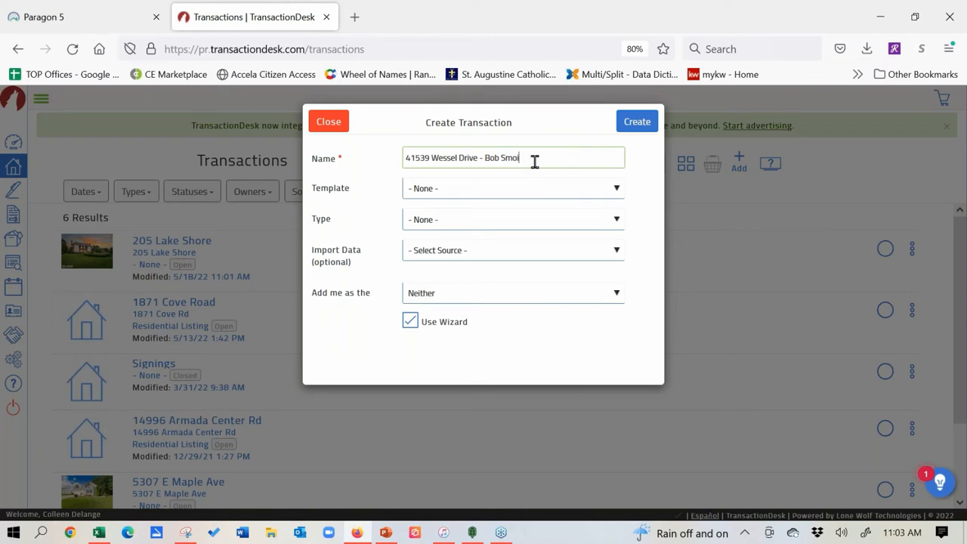
text(ith)
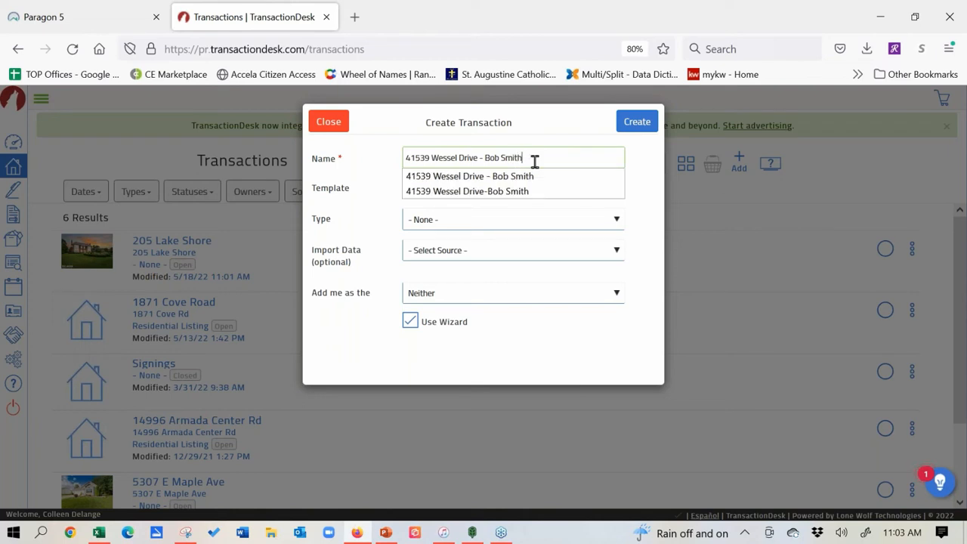
Step: Choose the KWL - Listing Package template and Realist (MiRealSource) import source, then open Tax ID search
click(513, 222)
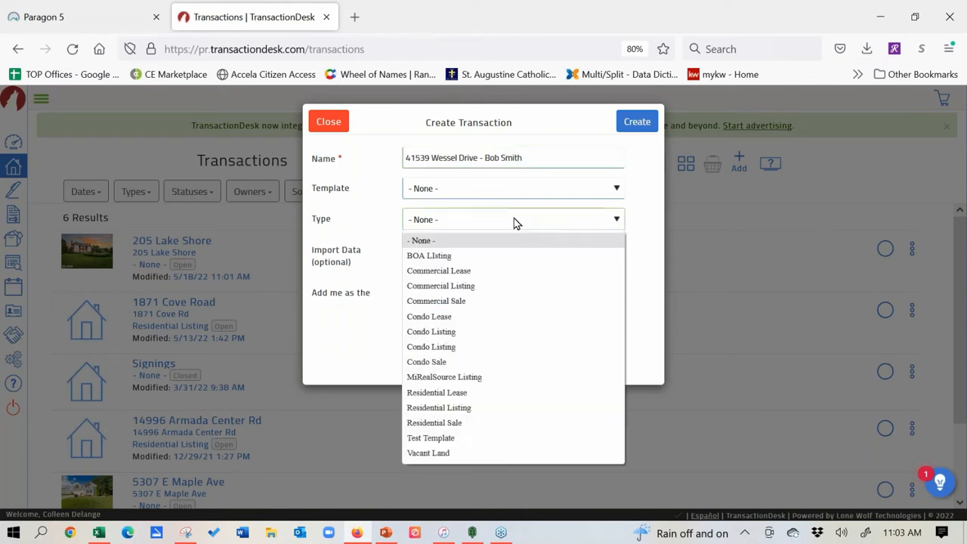
click(518, 194)
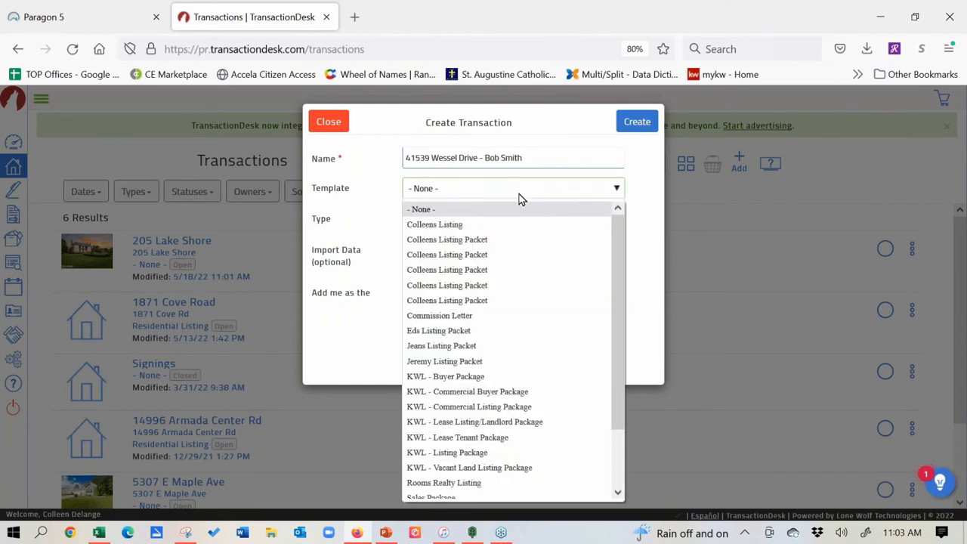
click(490, 451)
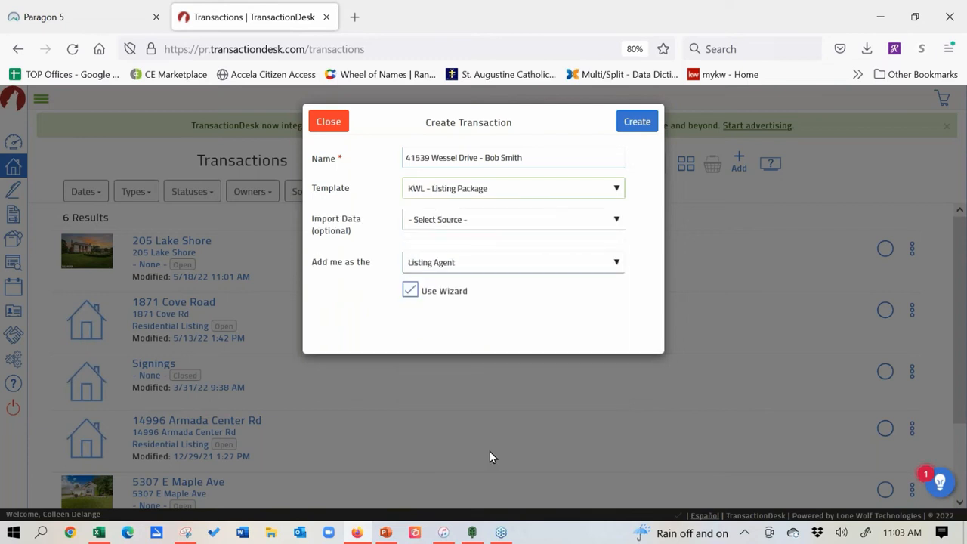
click(475, 215)
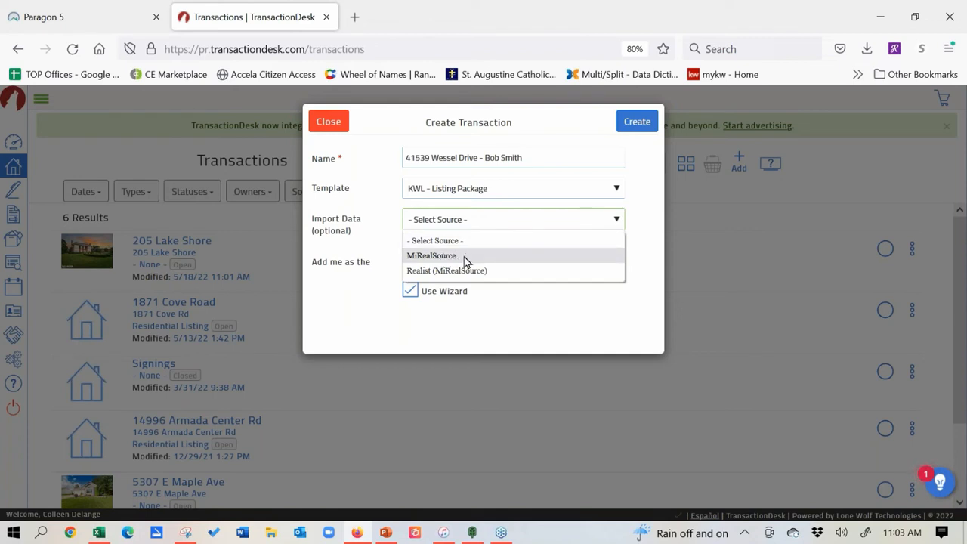
click(425, 273)
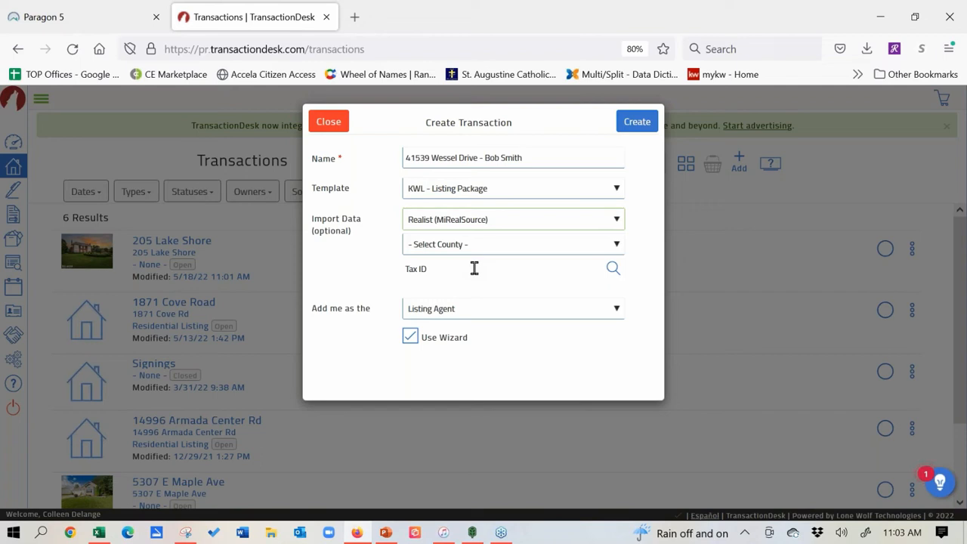
click(474, 268)
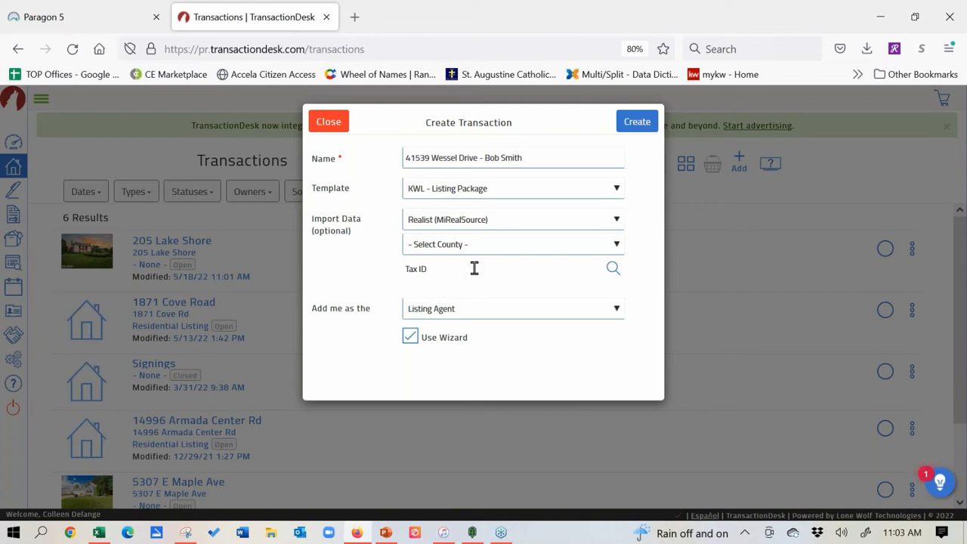
click(613, 267)
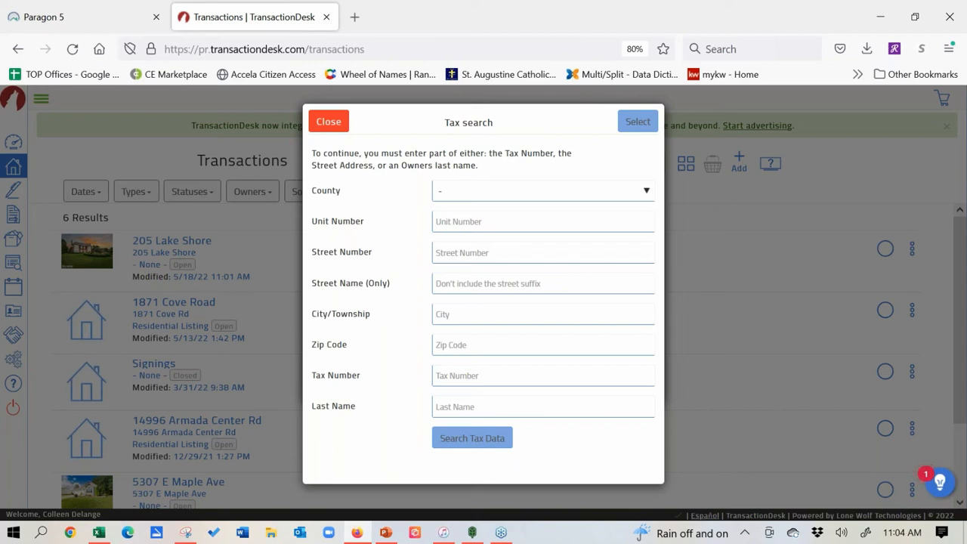
click(614, 195)
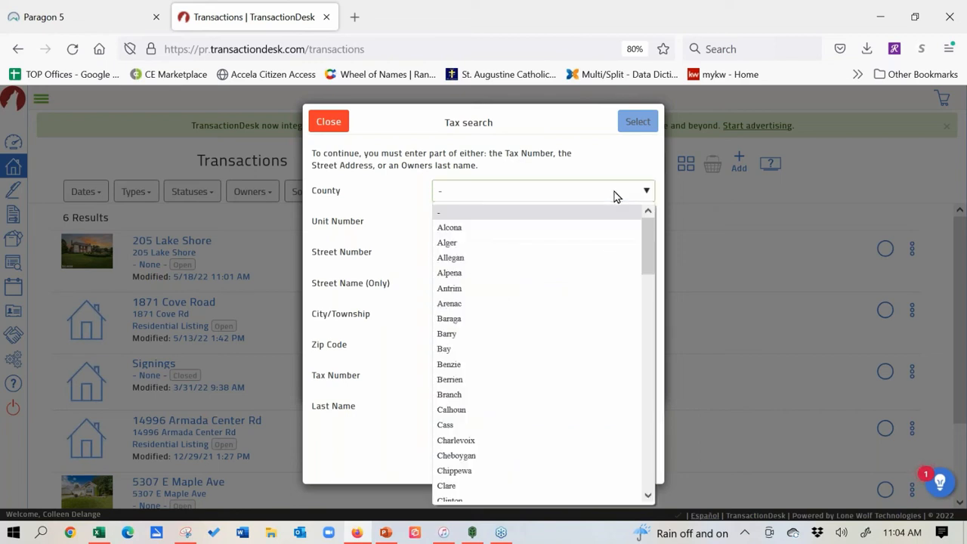
drag(651, 239, 654, 387)
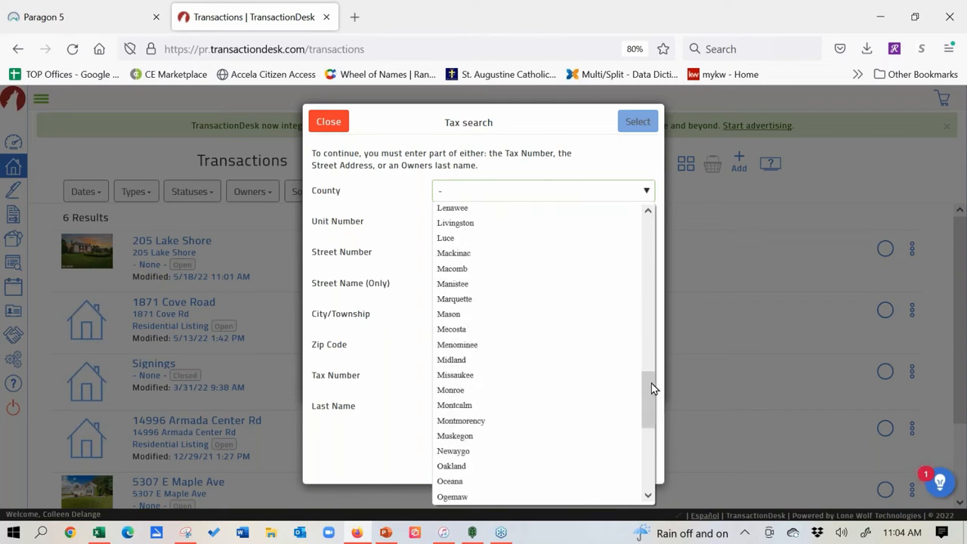
click(478, 270)
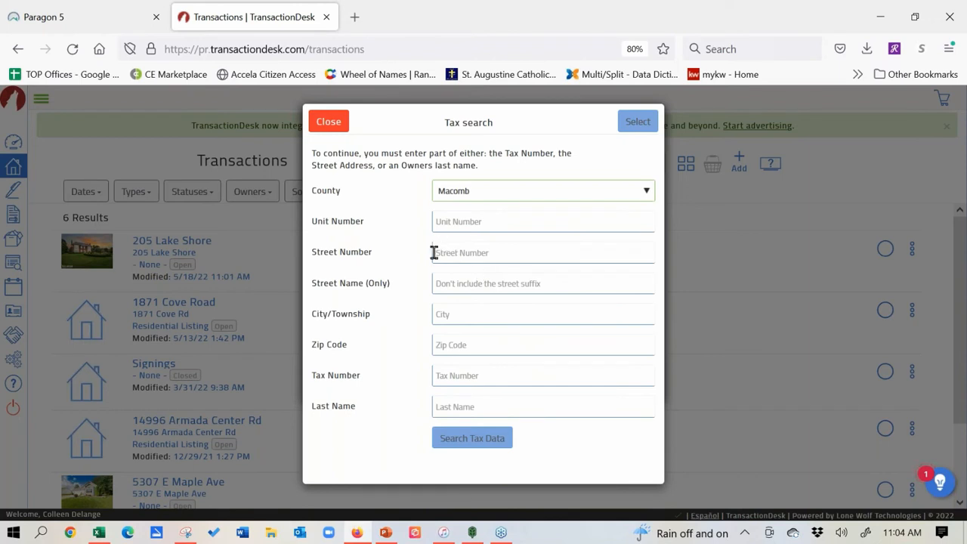
click(483, 249)
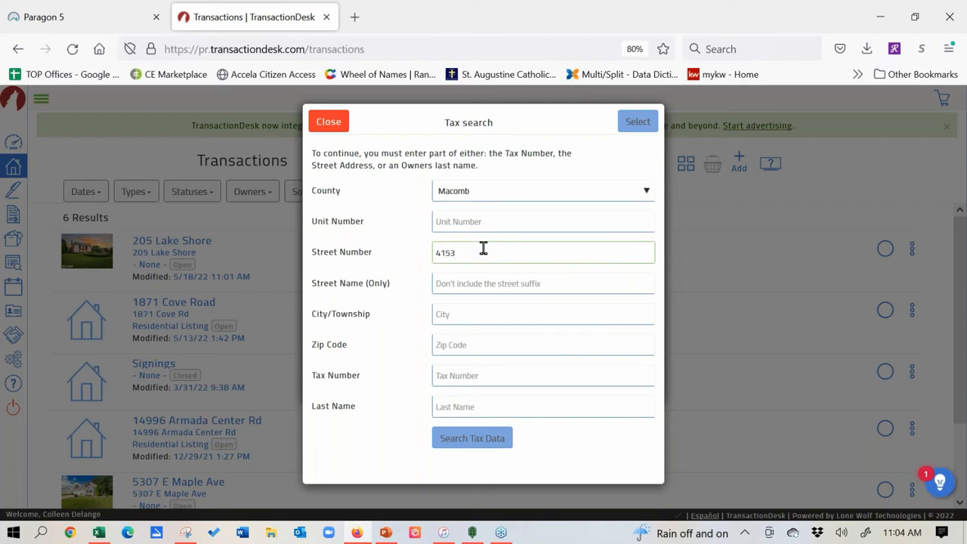
click(484, 281)
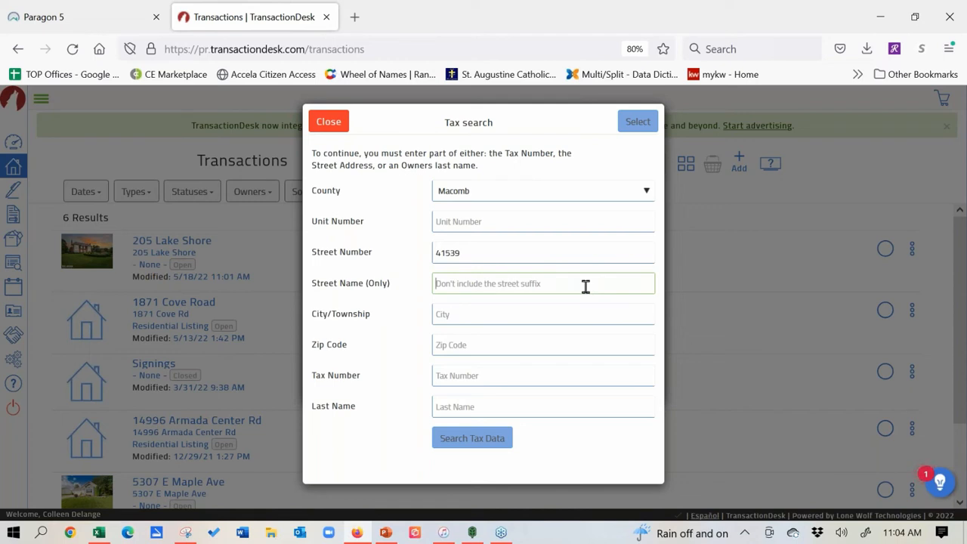
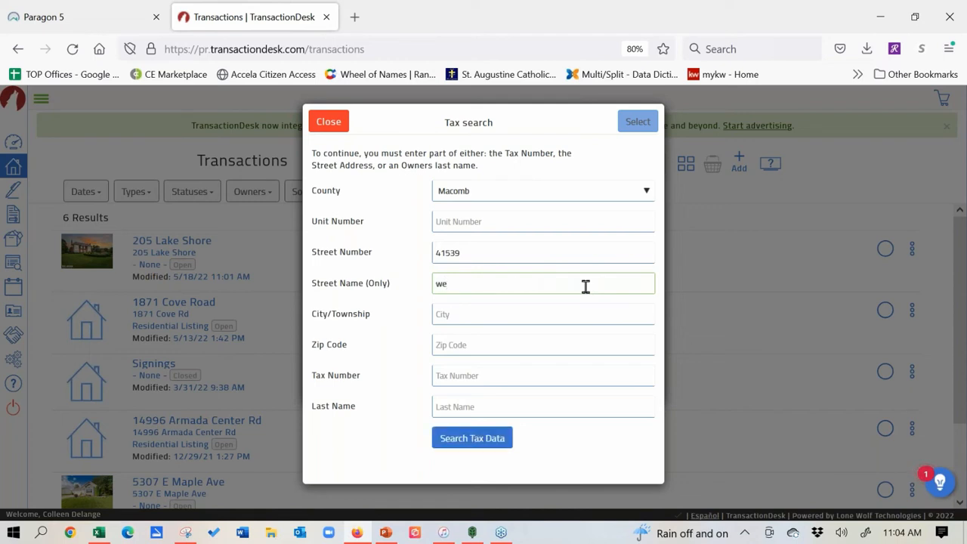
key(BackSpace)
key(BackSpace)
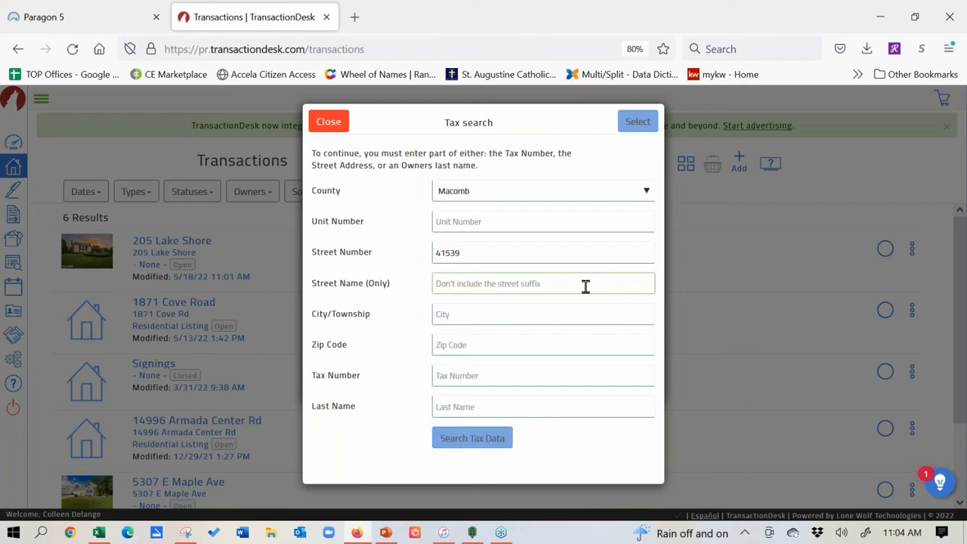
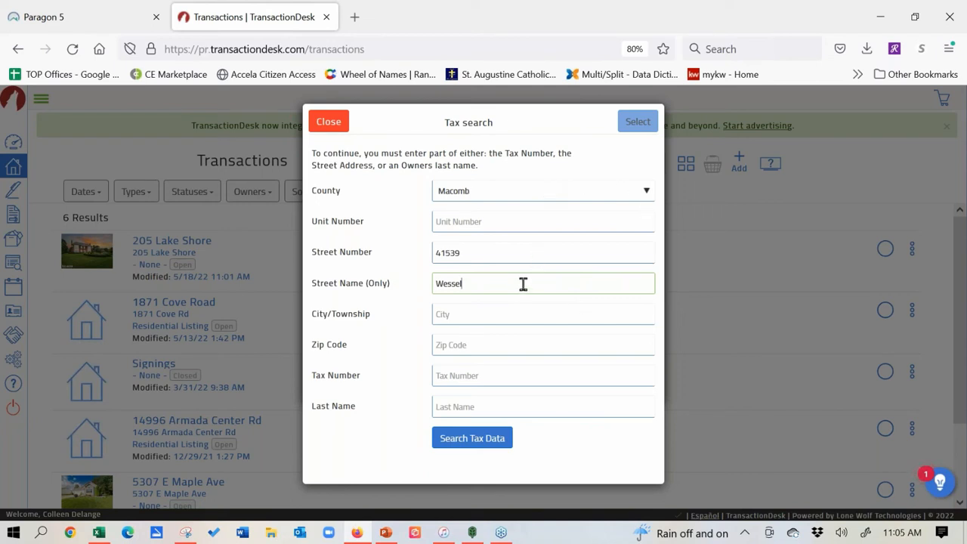
click(476, 440)
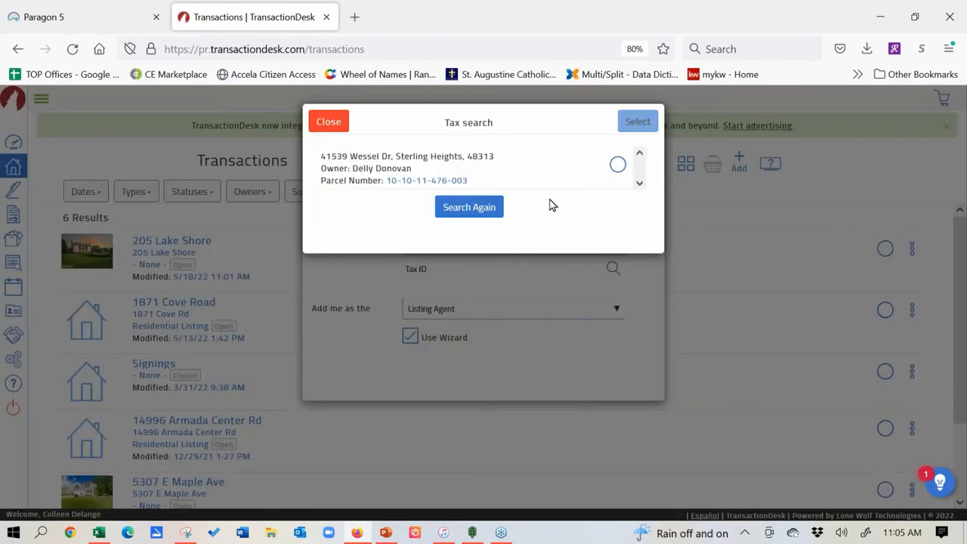
click(616, 166)
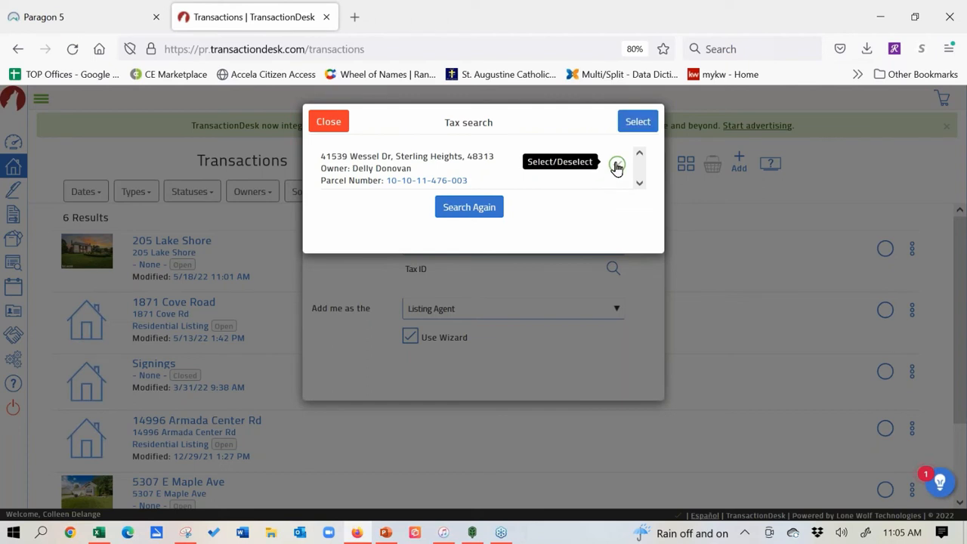
click(635, 123)
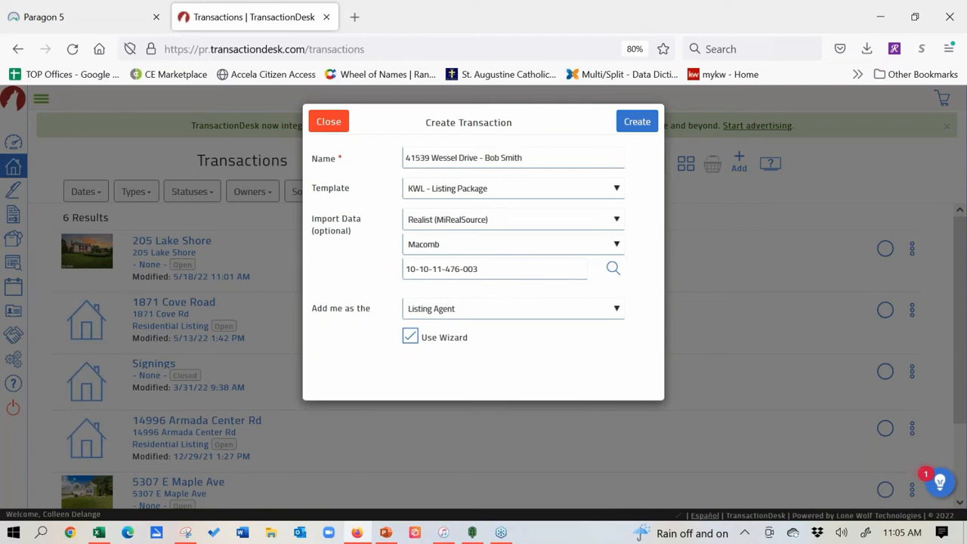
Step: Create the transaction and advance past the wizard's Details step (built 1973, Utica Community schools)
click(640, 124)
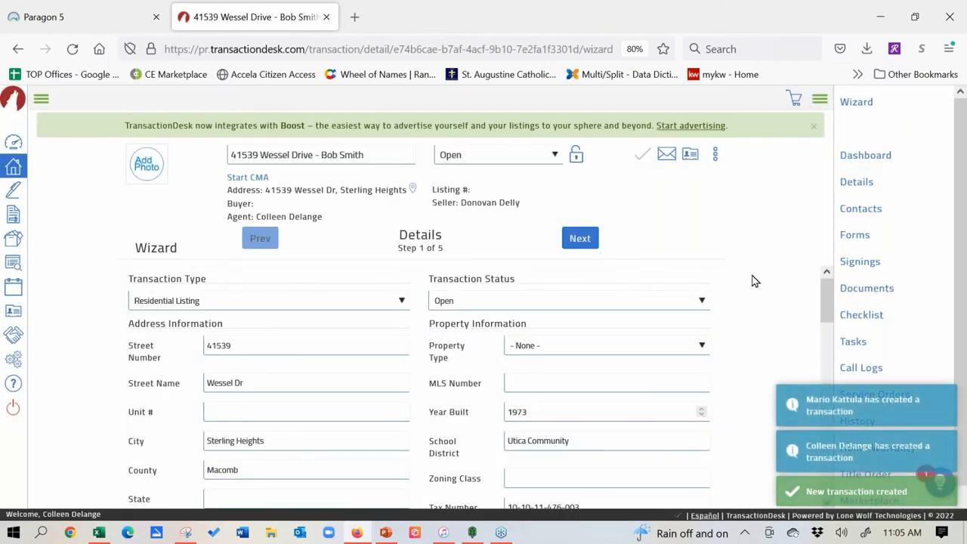
drag(825, 296, 818, 252)
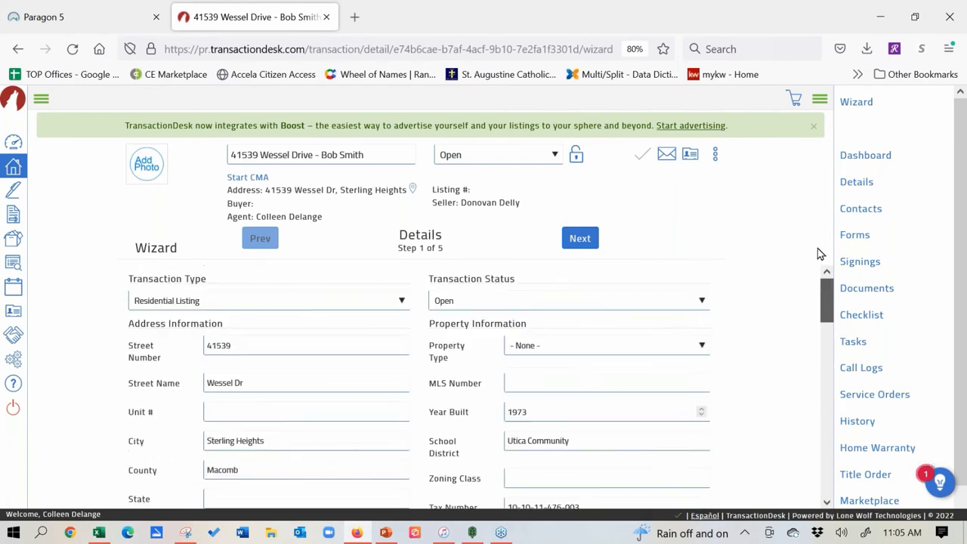
click(580, 238)
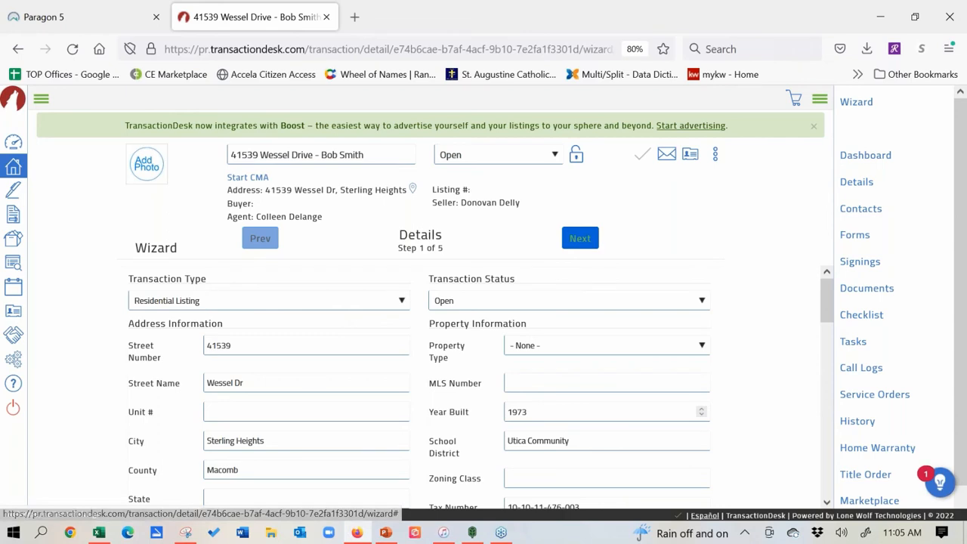
Step: Advance through the Contacts step, viewing the seller's Edit/Delete options, to the Forms step
click(580, 239)
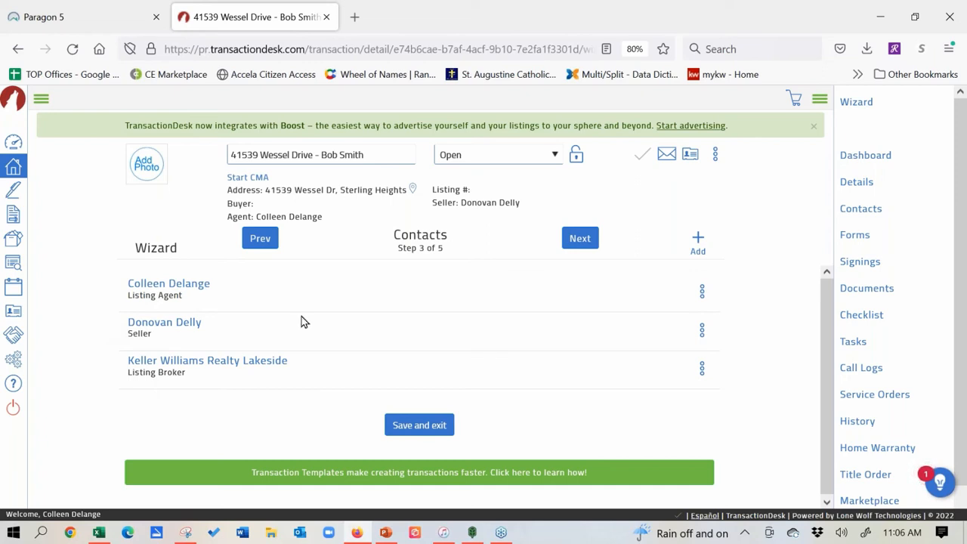
click(701, 330)
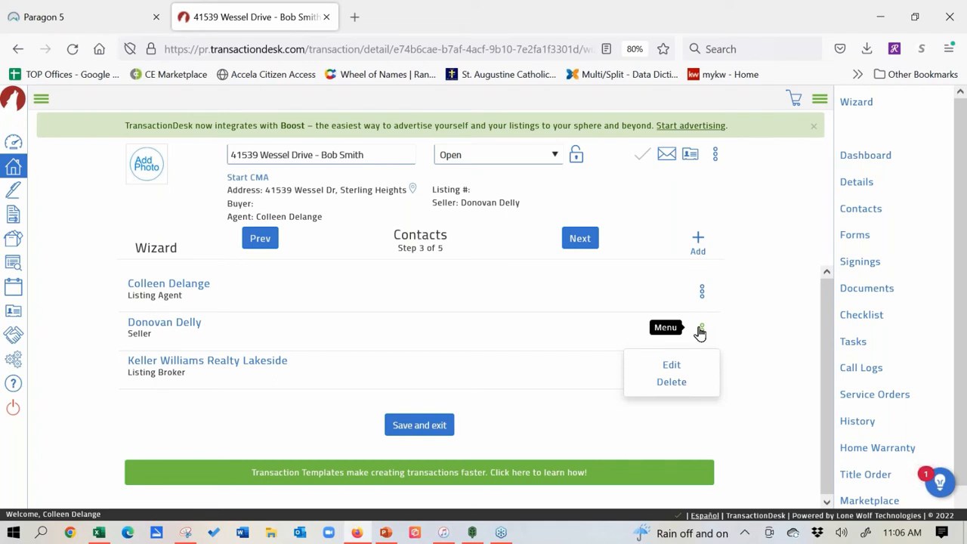
click(579, 238)
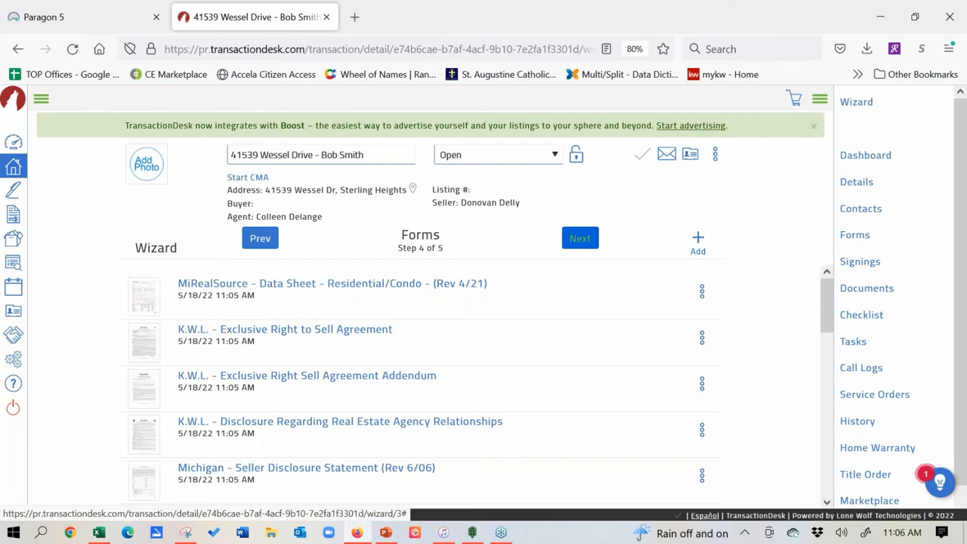
Step: Open the Michigan - Seller Disclosure Statement form from the wizard's Forms list
click(315, 474)
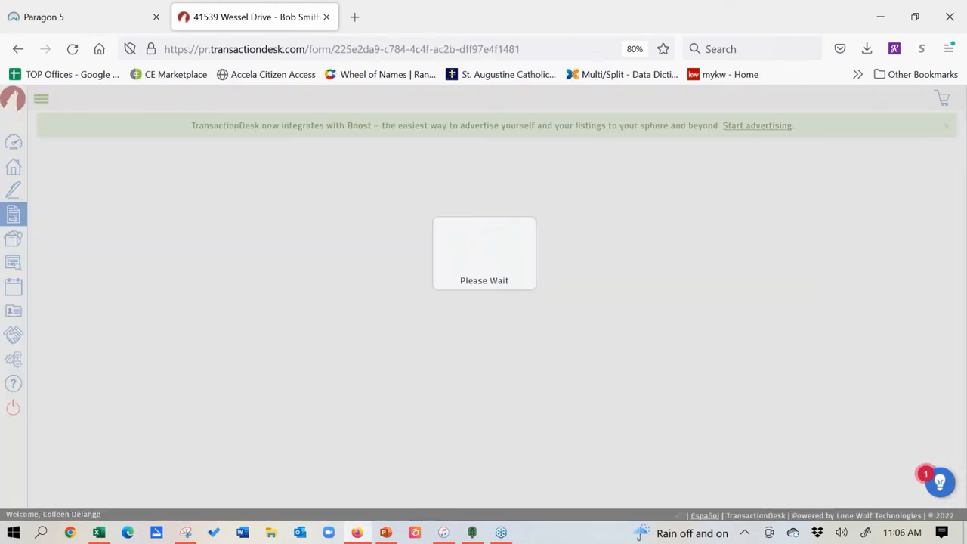
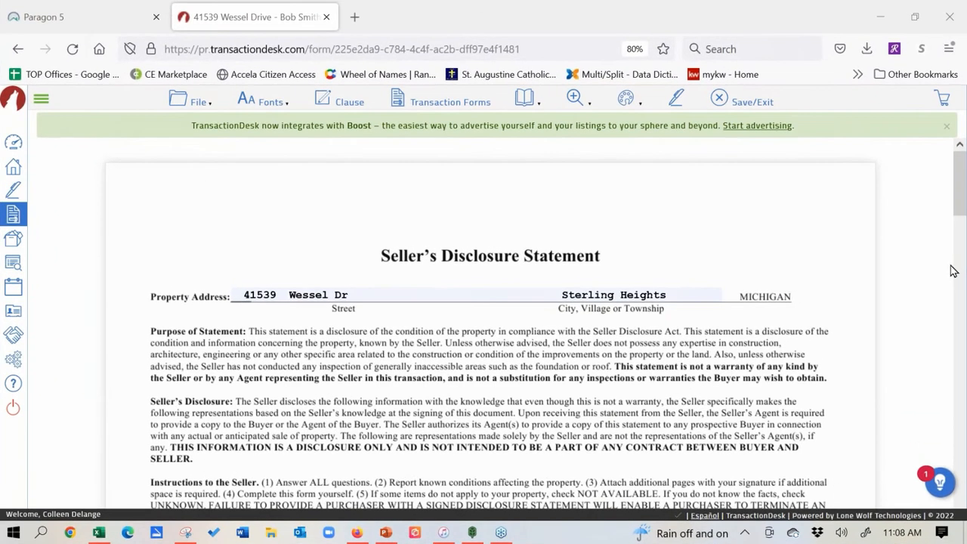
Step: Choose the Michigan - Seller Disclosure Statement (Rev 6/06) as the form to send by email
click(195, 106)
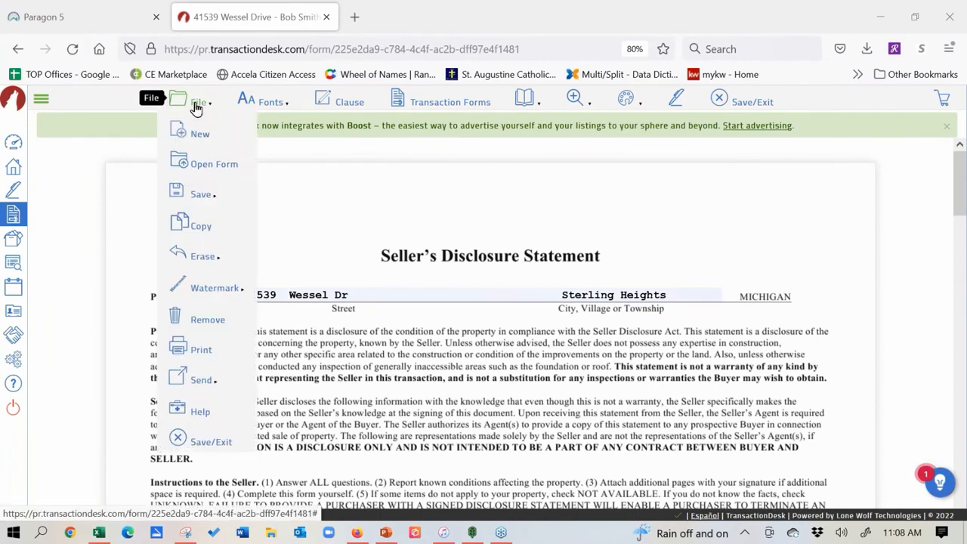
mouse_move(205, 385)
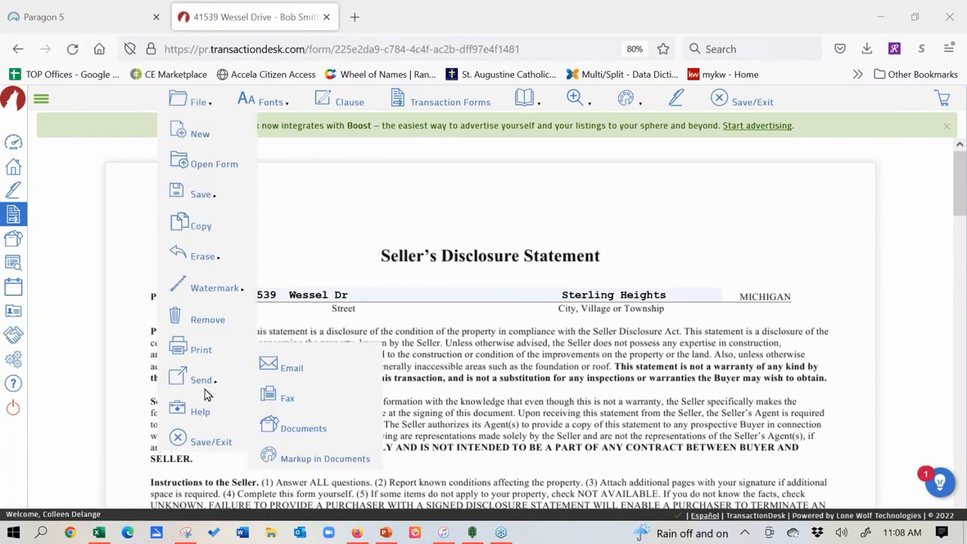
click(309, 367)
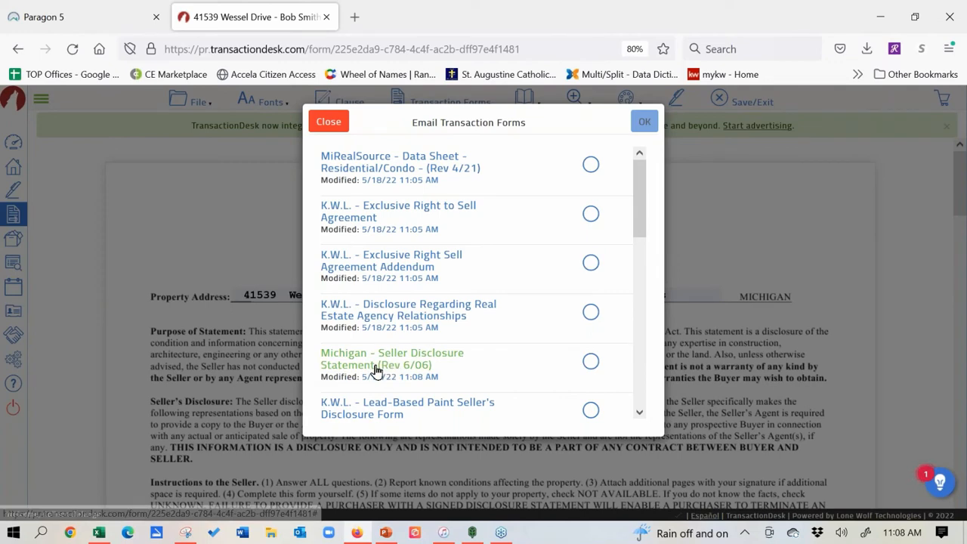
click(593, 366)
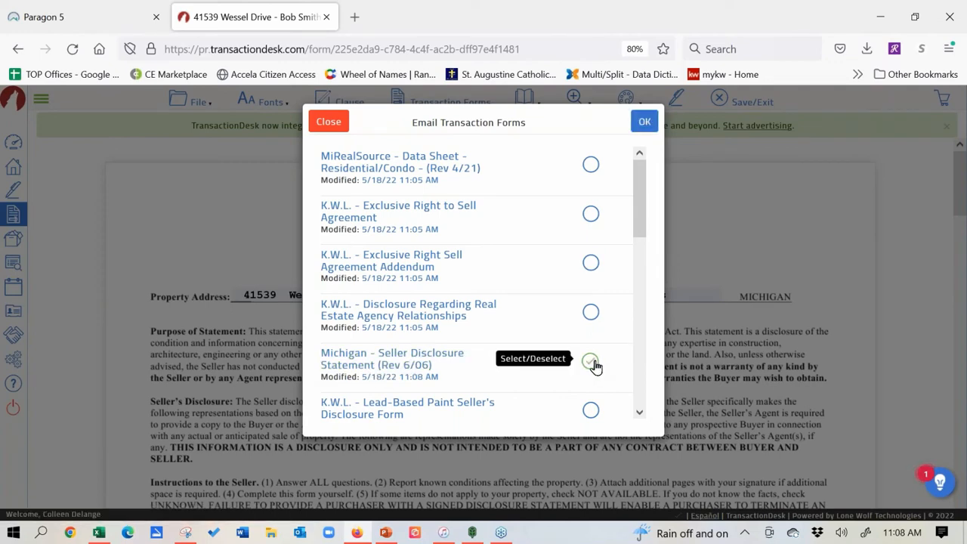
click(645, 123)
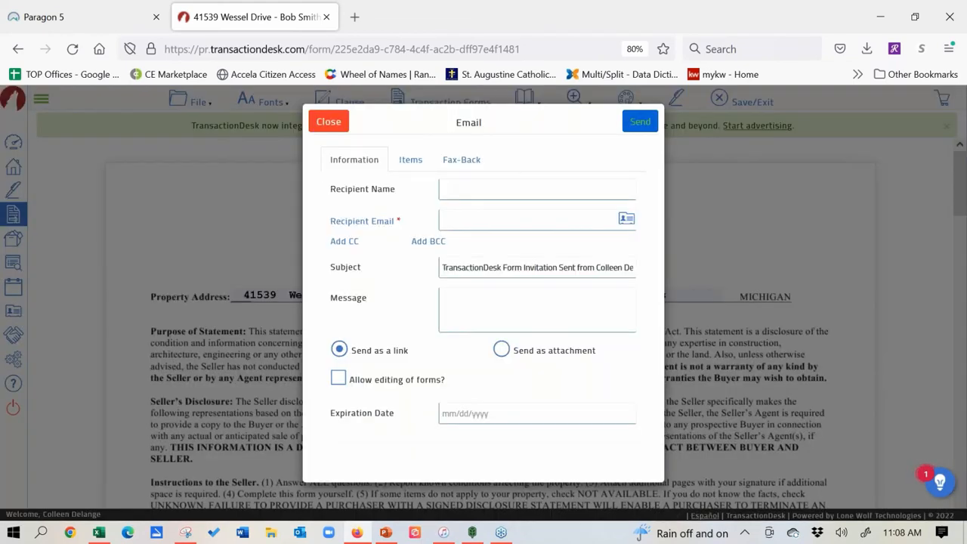
Step: Send the form as an editable link, addressed to the seller's name and e-mail address
click(503, 352)
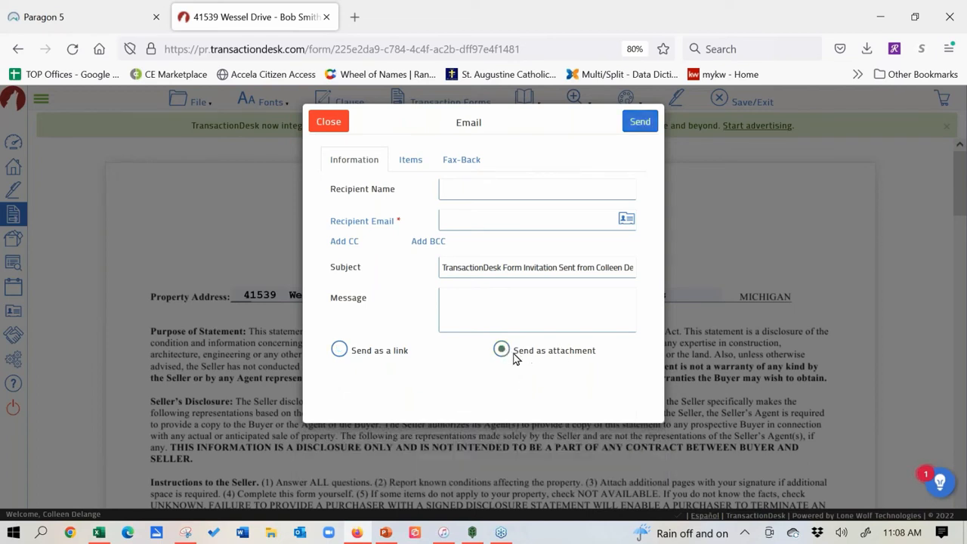
click(340, 351)
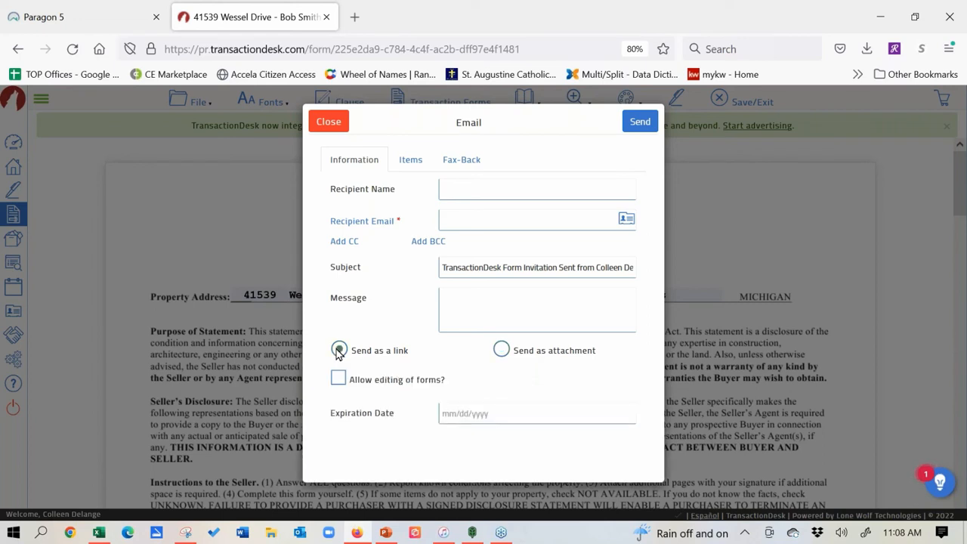
click(338, 379)
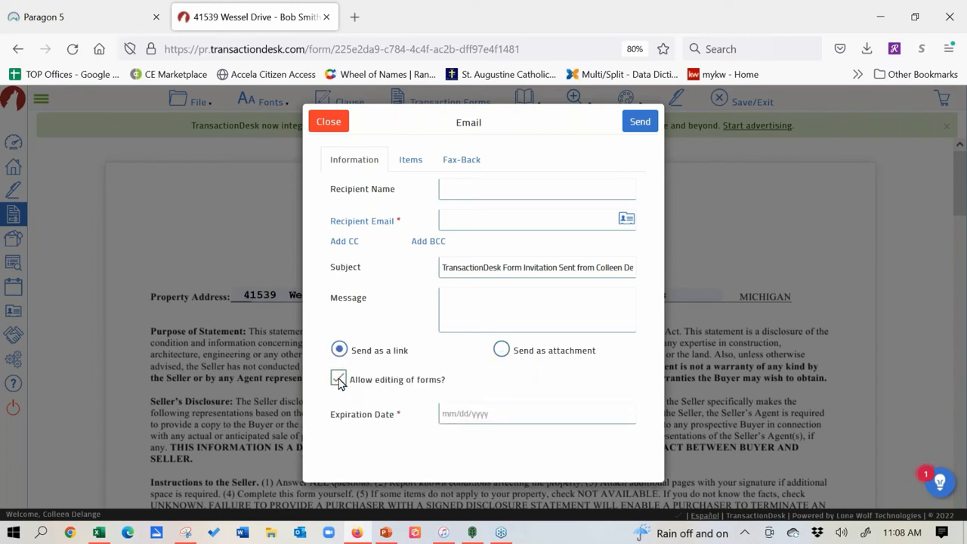
click(474, 191)
text(Sally S)
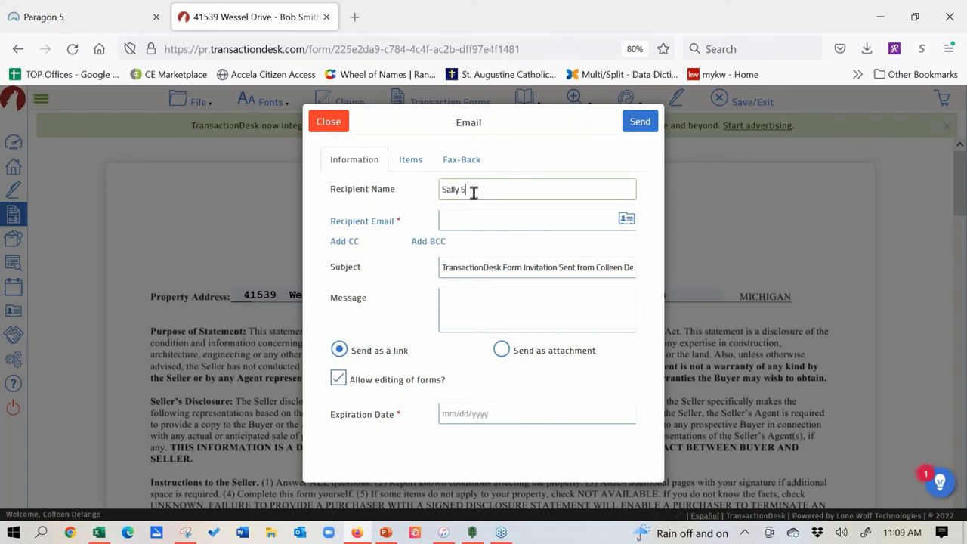
text(eller)
click(468, 222)
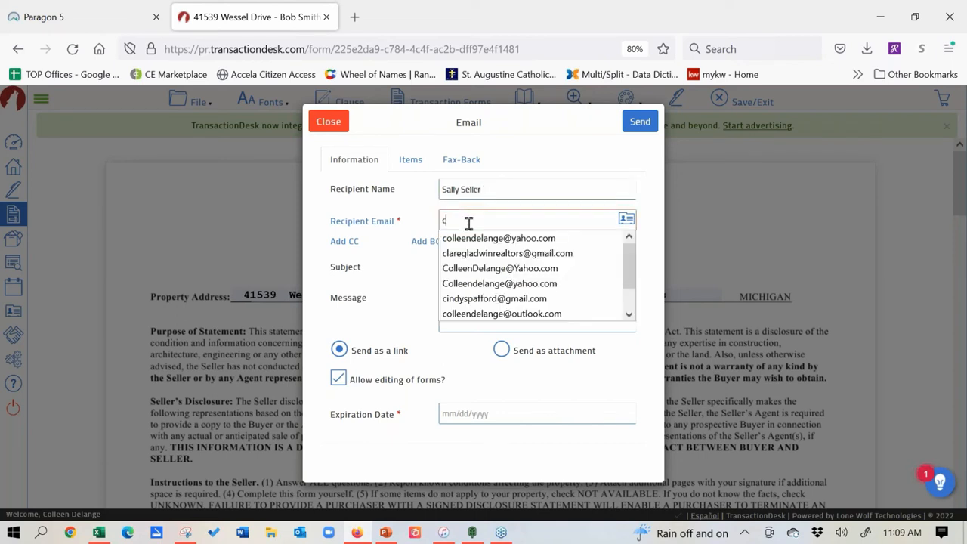
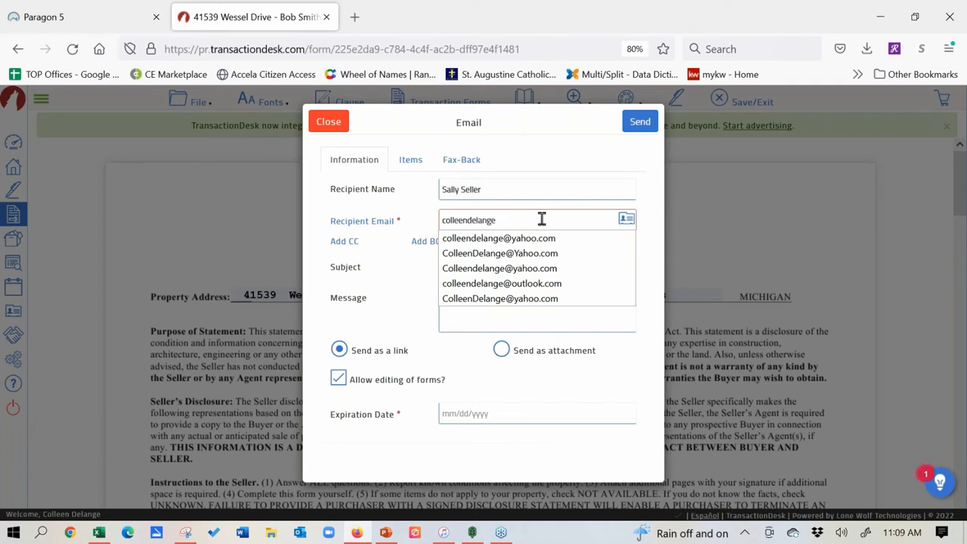
click(568, 227)
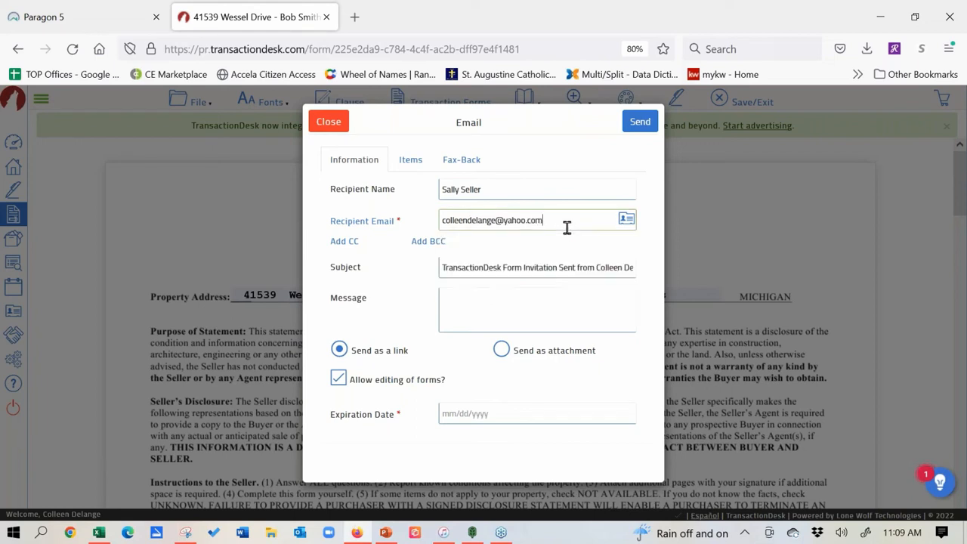
Step: Set the subject to 'See tomorrow' and expiration to 05/19/2022, then send
triple_click(454, 267)
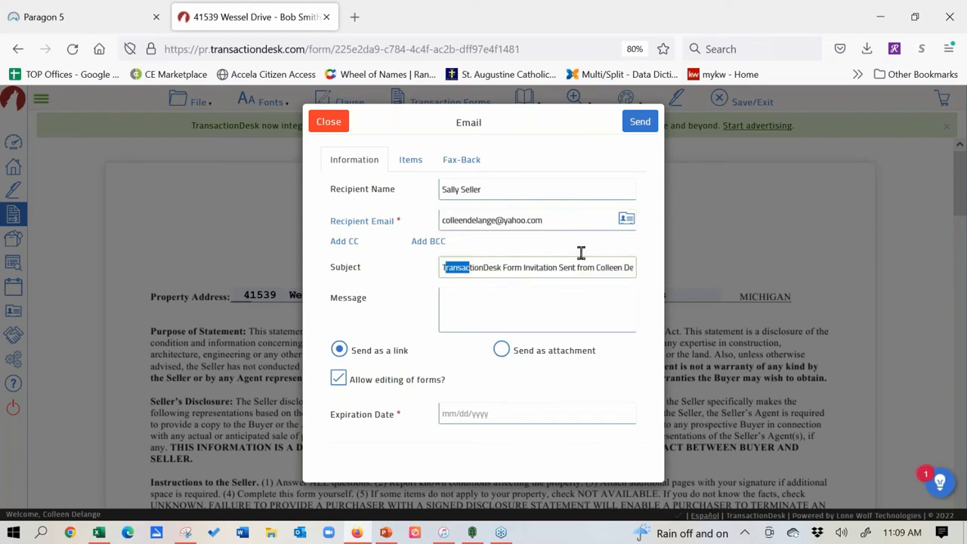
text(T)
key(BackSpace)
text(See tomorrow)
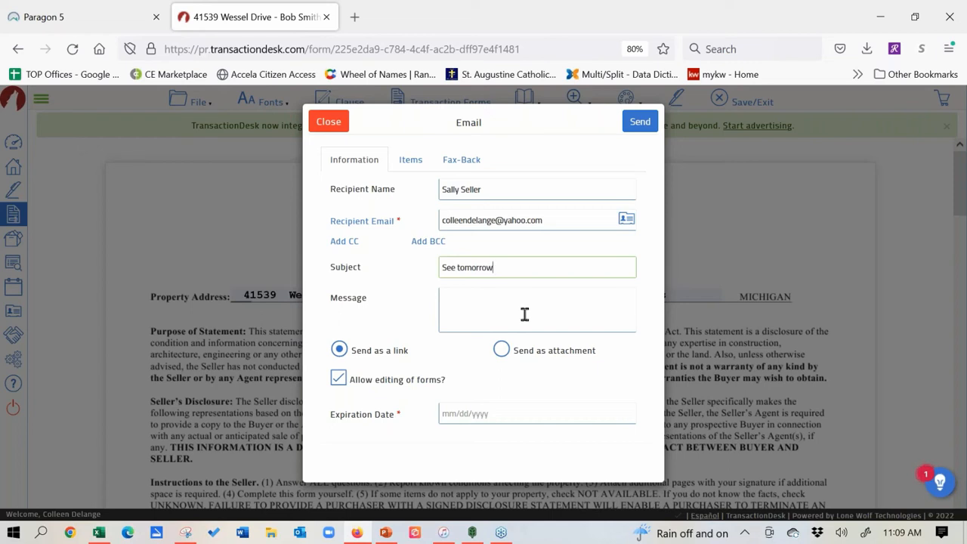
click(492, 416)
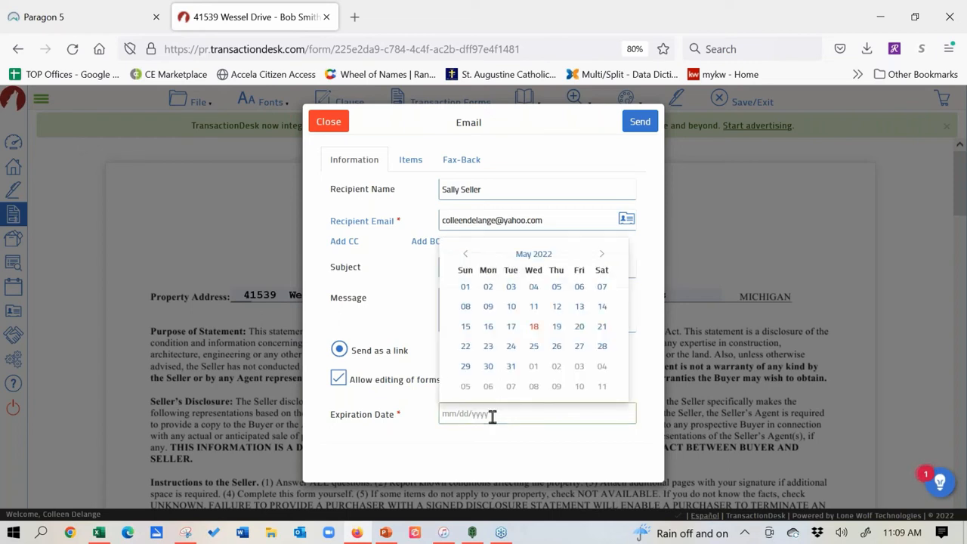
click(556, 328)
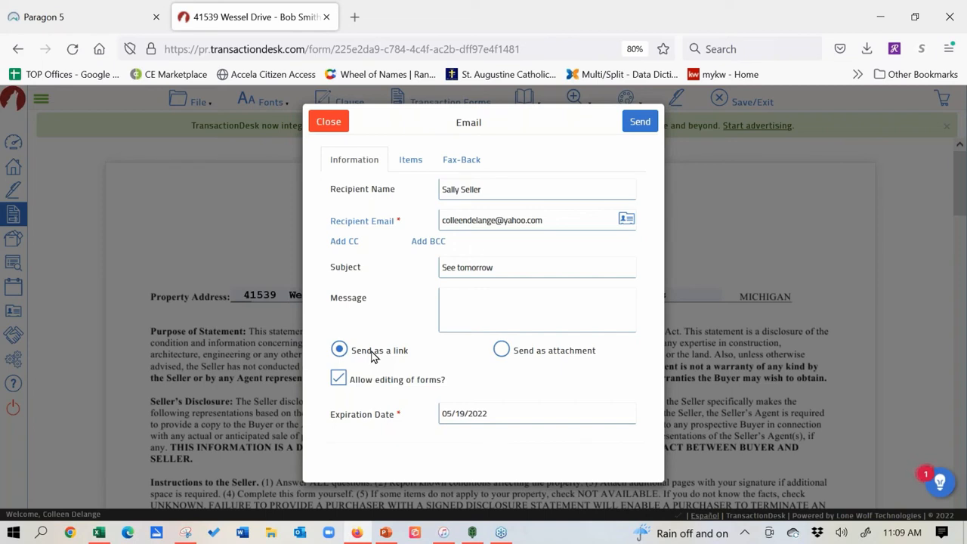
click(641, 130)
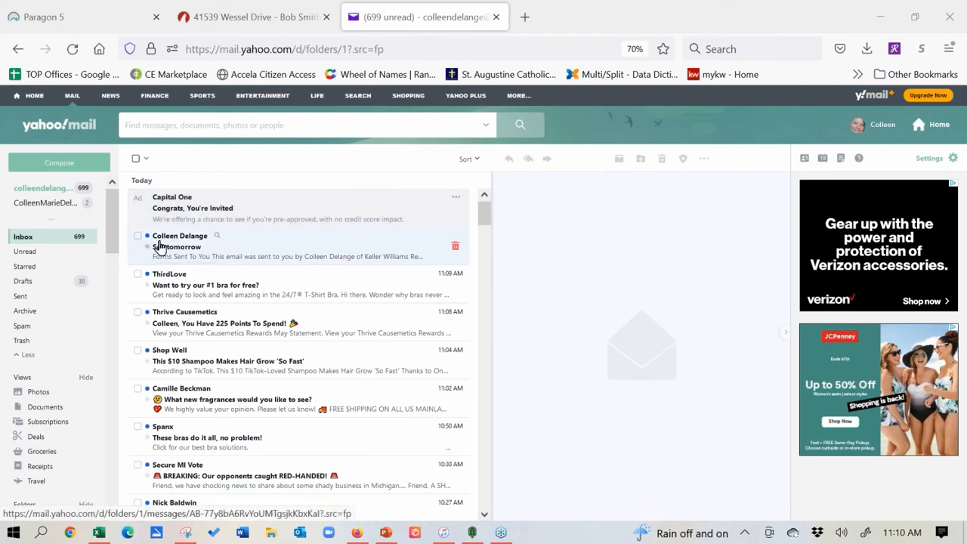
Step: Open the 'See tomorrow' email in Yahoo Mail and follow its Michigan - Seller Disclosure Statement link
click(203, 242)
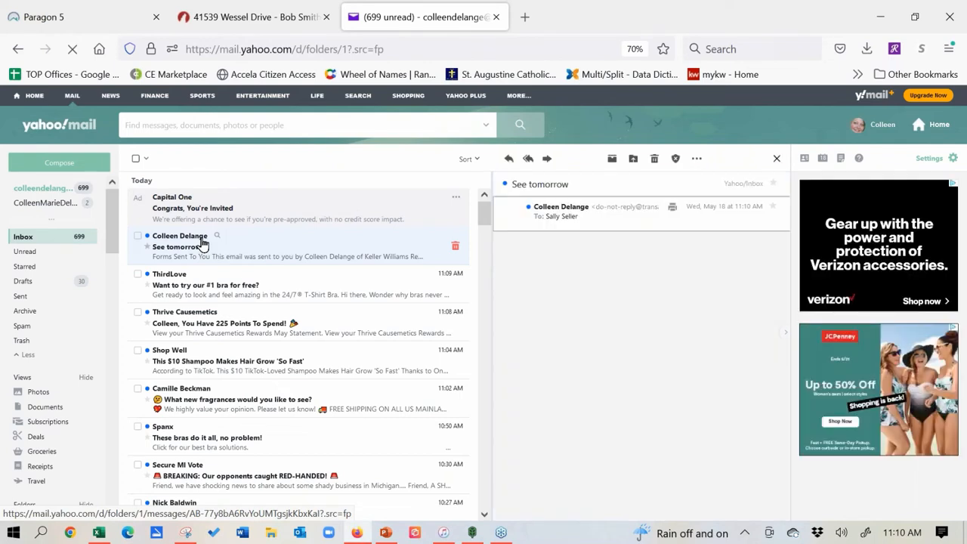
double_click(202, 243)
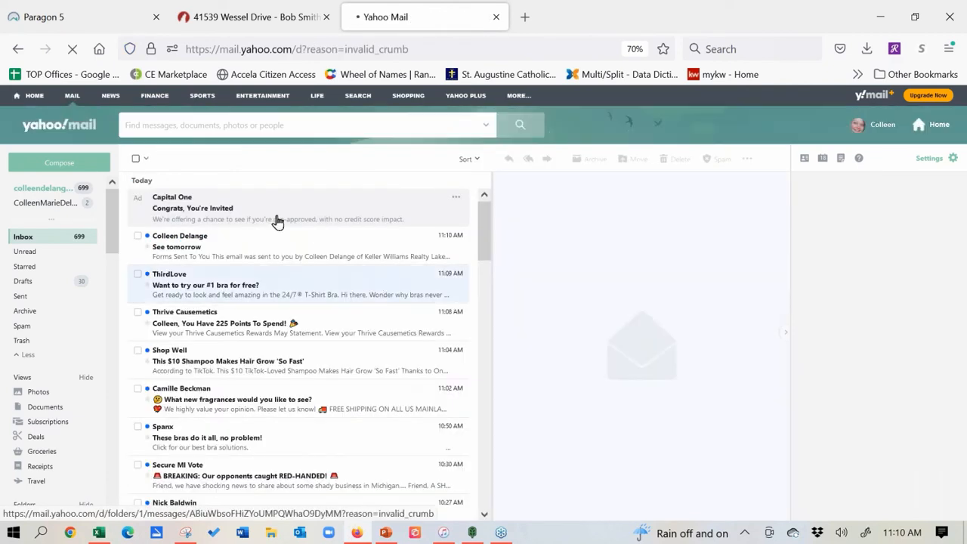
click(169, 241)
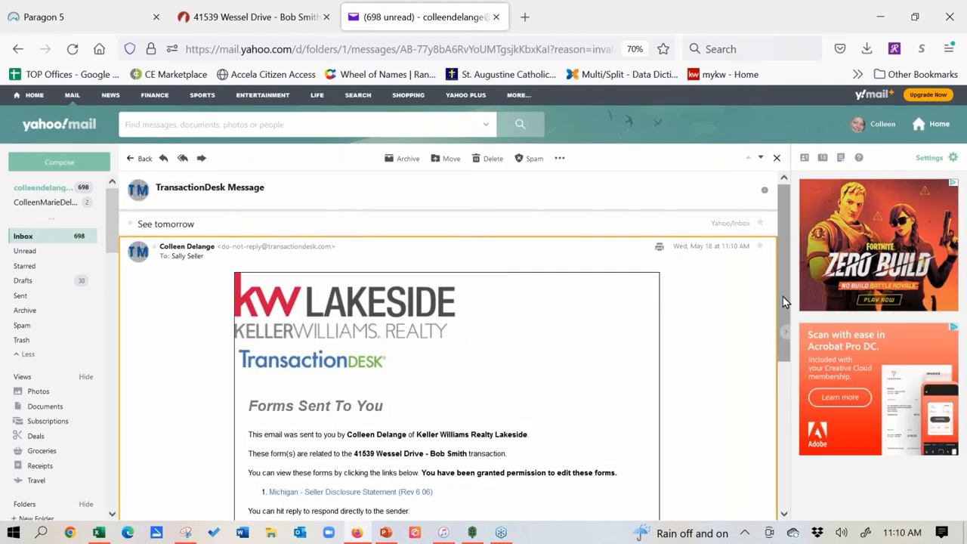
drag(783, 296, 777, 381)
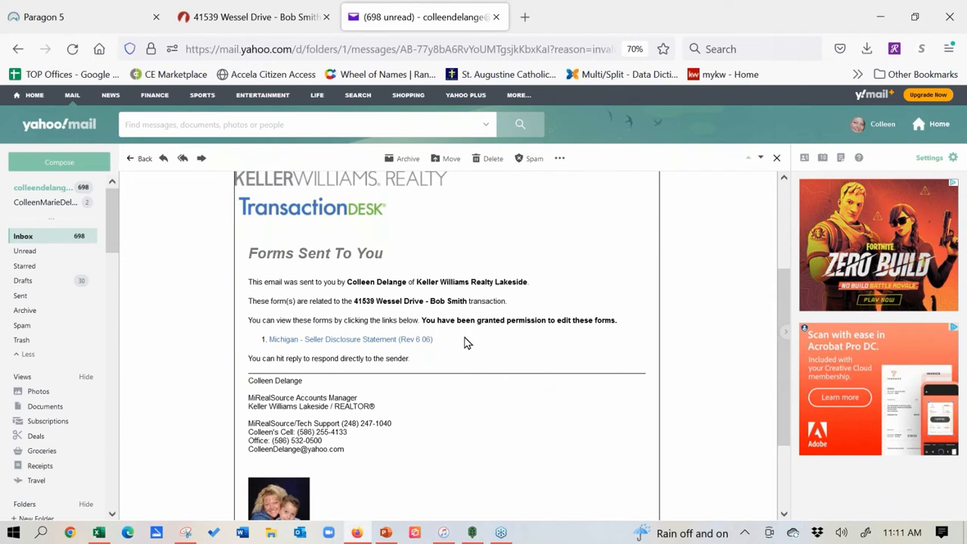
click(363, 345)
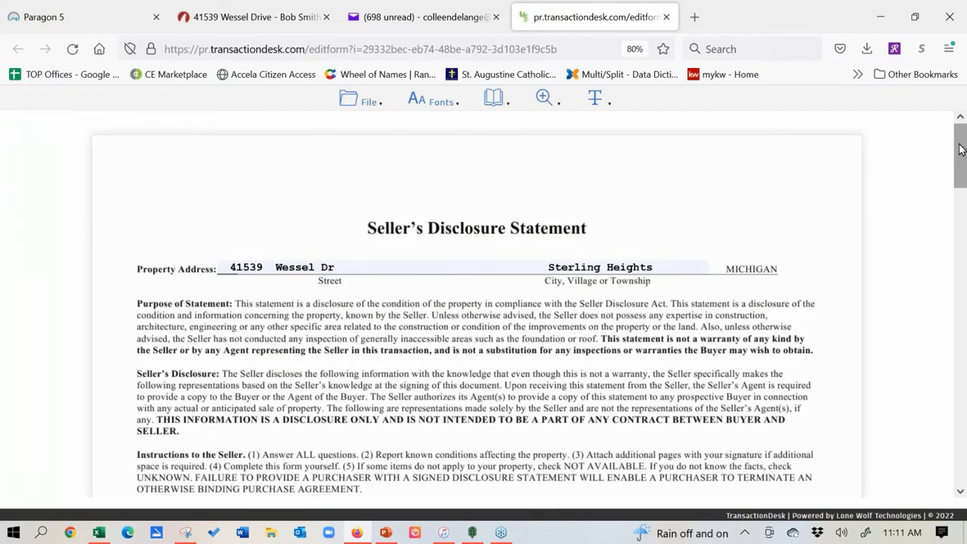
Step: Mark Range/oven Yes, Refrigerator No and Dishwasher Unknown in the disclosure's appliance list
scroll(958, 155, down, 4)
scroll(957, 172, up, 4)
click(361, 101)
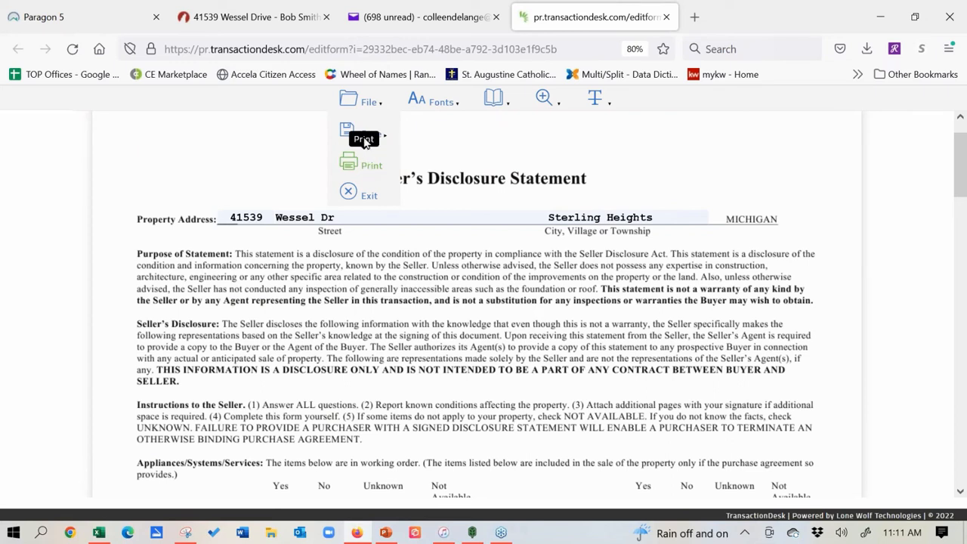
mouse_move(366, 136)
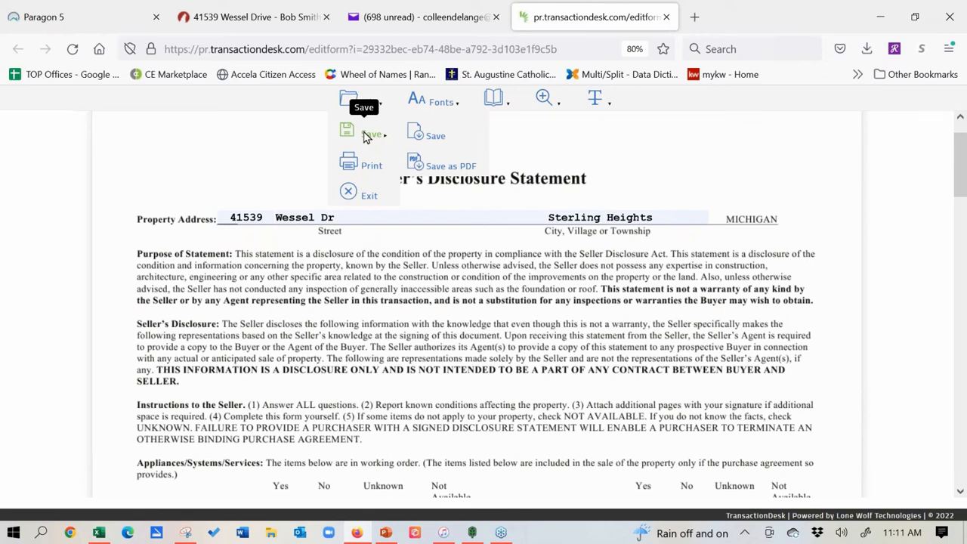
drag(963, 169, 965, 208)
click(281, 297)
click(324, 308)
click(326, 319)
click(324, 308)
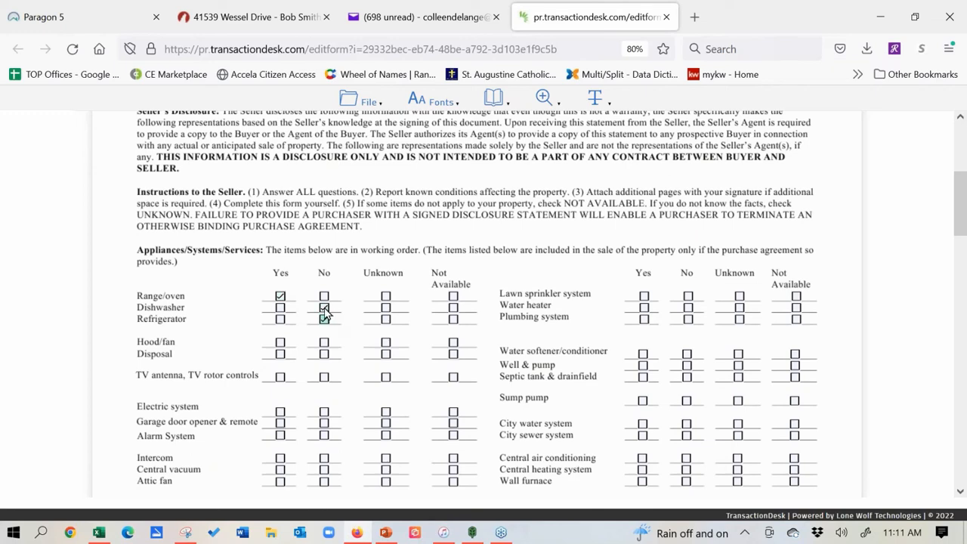
click(386, 308)
Step: Enter 'fmefmeklr' in the appliances Explanations field, save the form, and dismiss the notification
scroll(316, 370, down, 3)
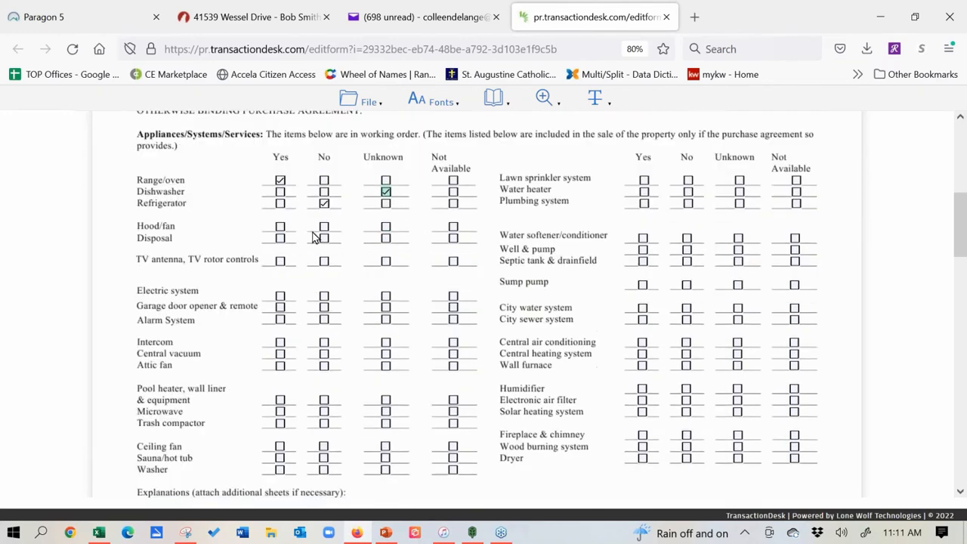
scroll(316, 238, down, 6)
text(fmefmeklr)
click(366, 103)
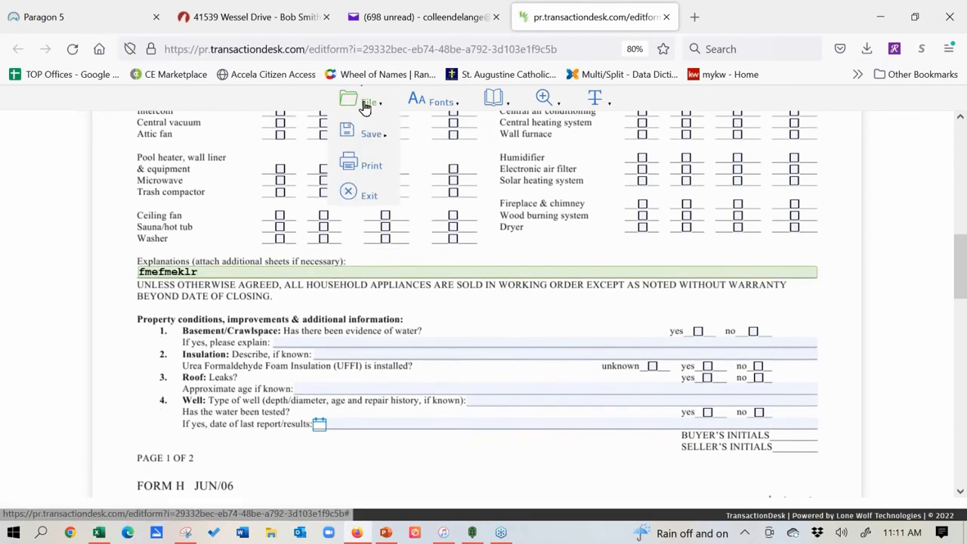
click(418, 139)
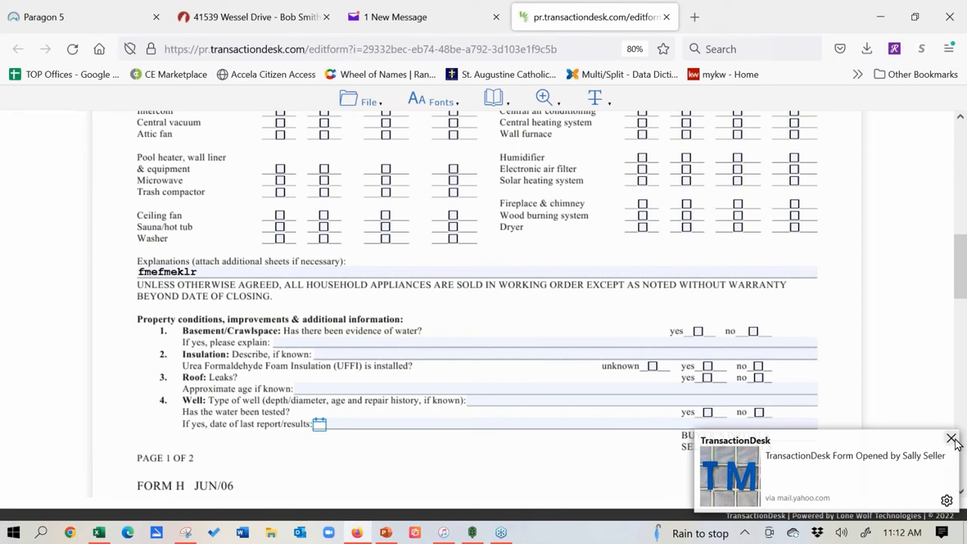
click(952, 439)
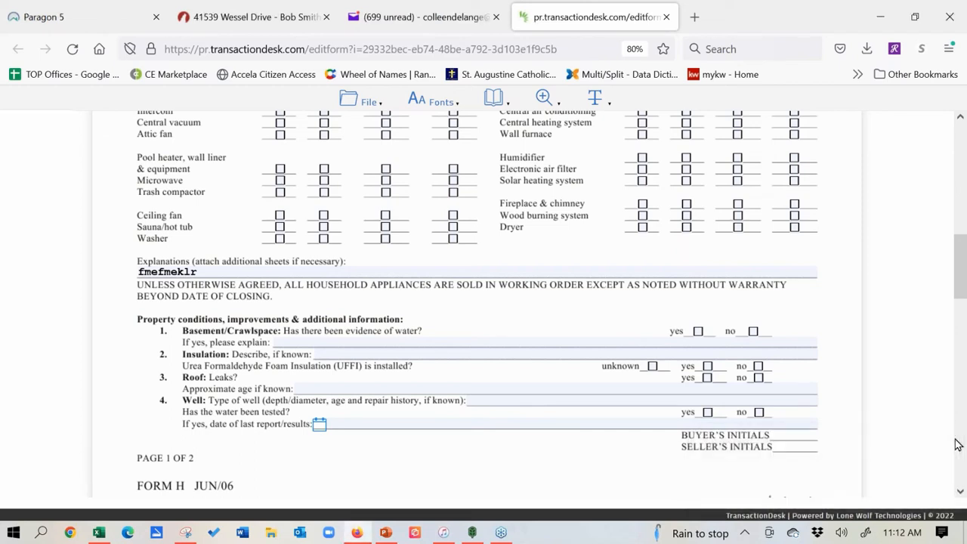
Step: Close the seller's form and mailbox, then open MiRealSource - Data Sheet - Residential/Condo (Rev 4/21)
click(668, 17)
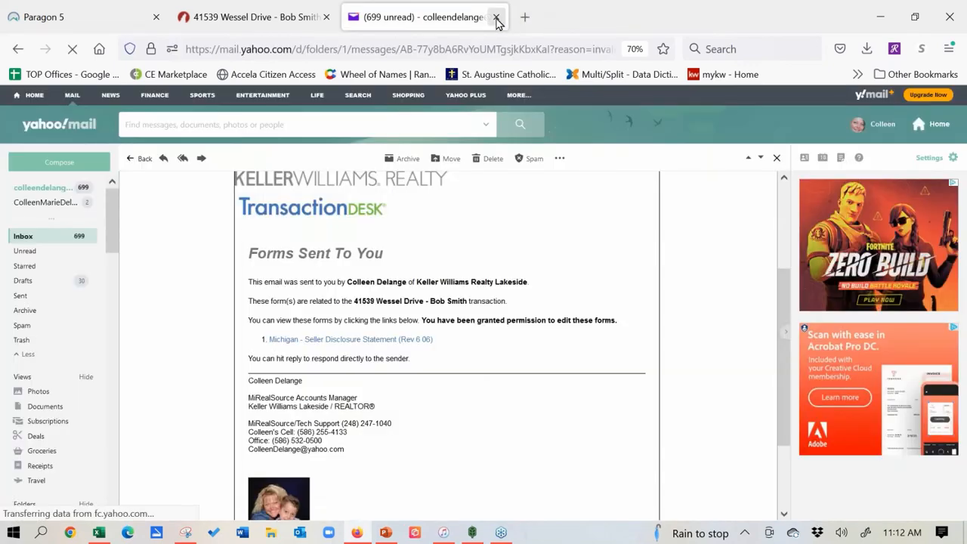
click(496, 18)
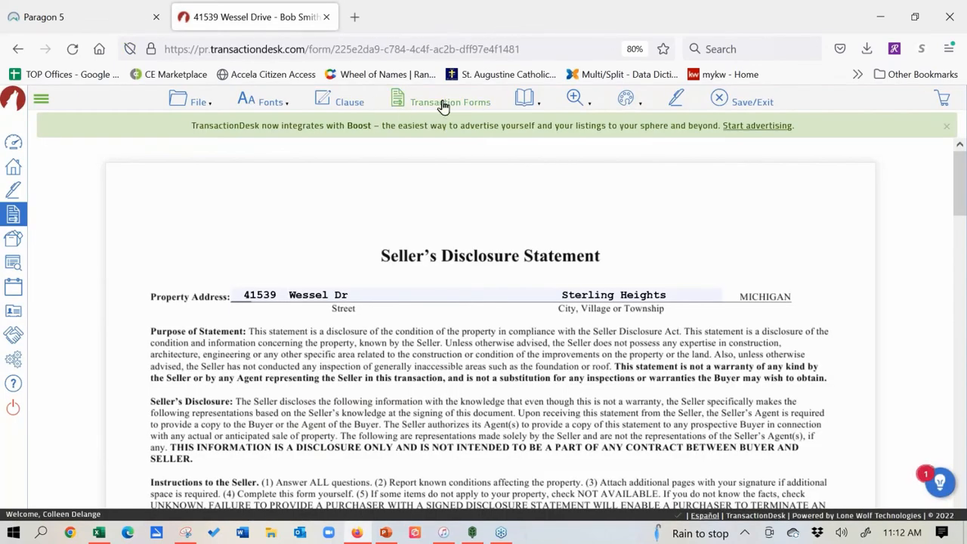
click(398, 100)
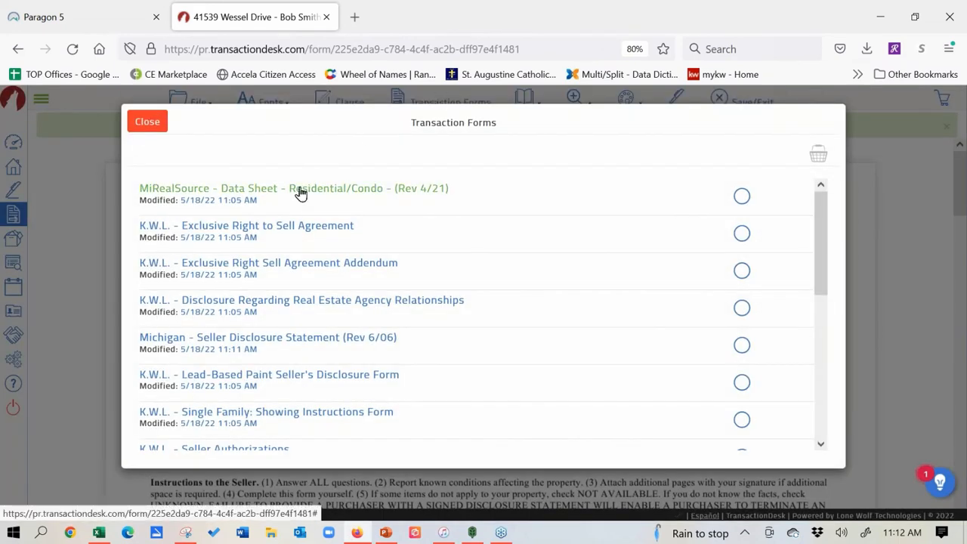
click(300, 190)
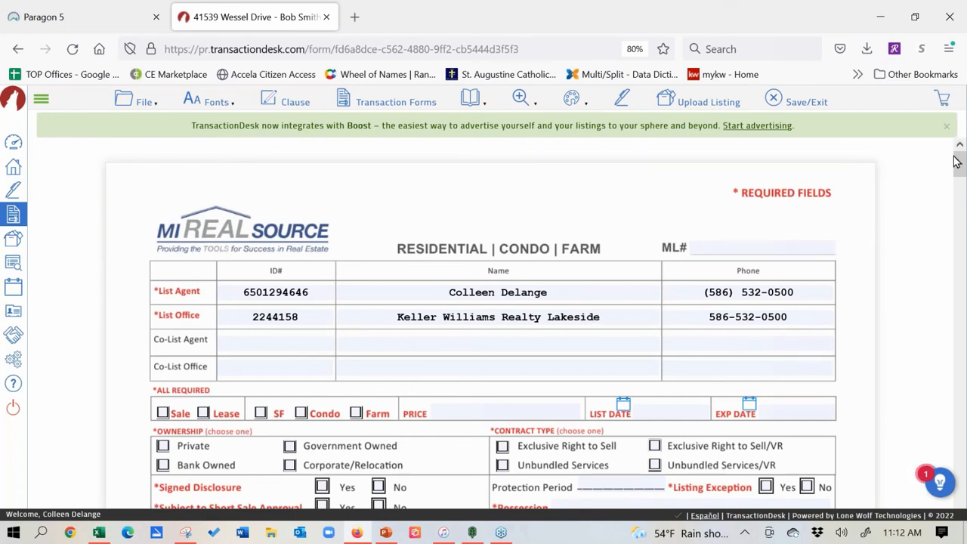
Step: Check Manufactured as architecture style, upload the data sheet as a listing, and return to Paragon
drag(960, 166, 961, 217)
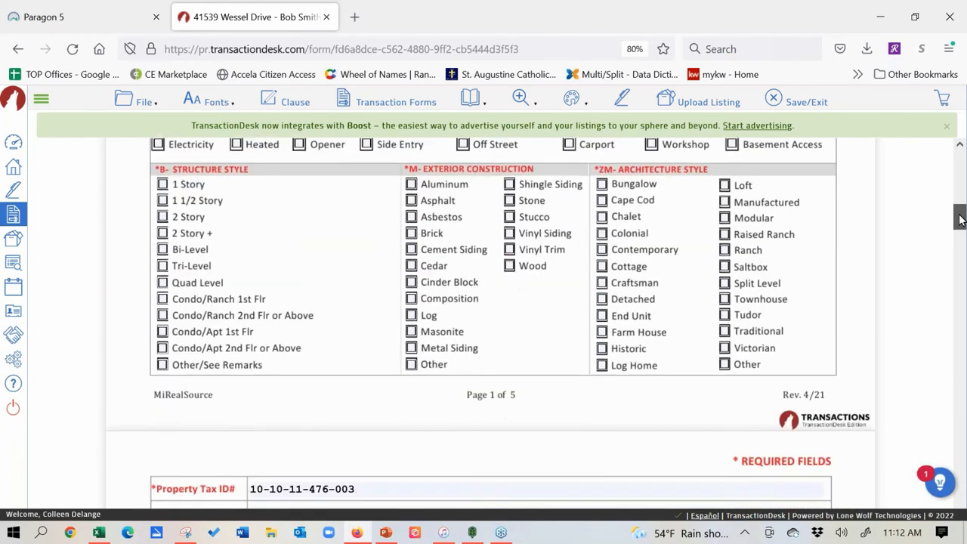
click(724, 195)
click(724, 211)
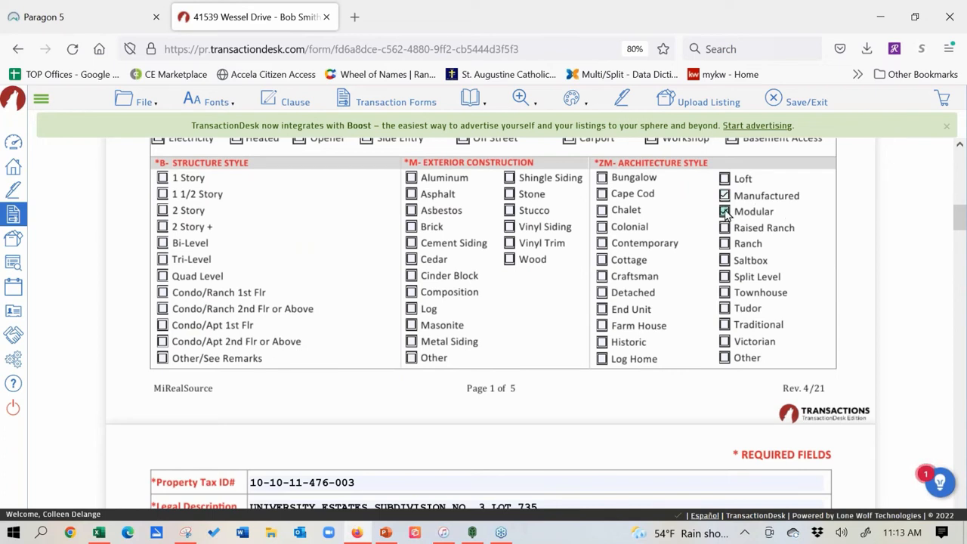
click(959, 149)
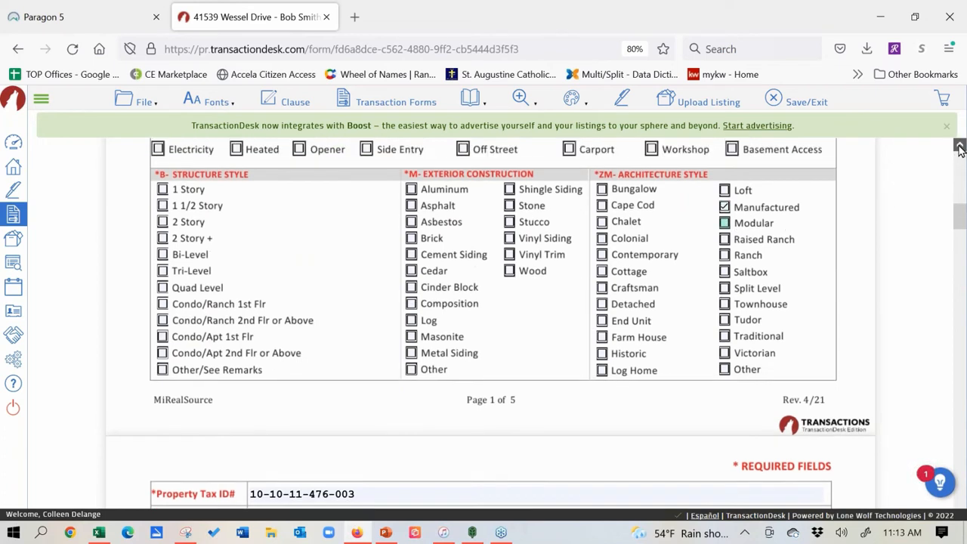
drag(960, 148, 959, 149)
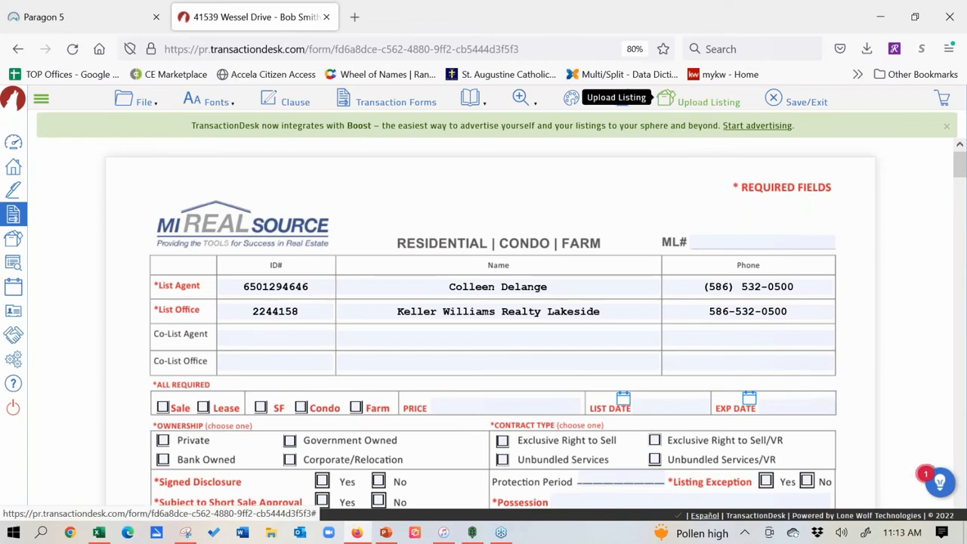
click(699, 105)
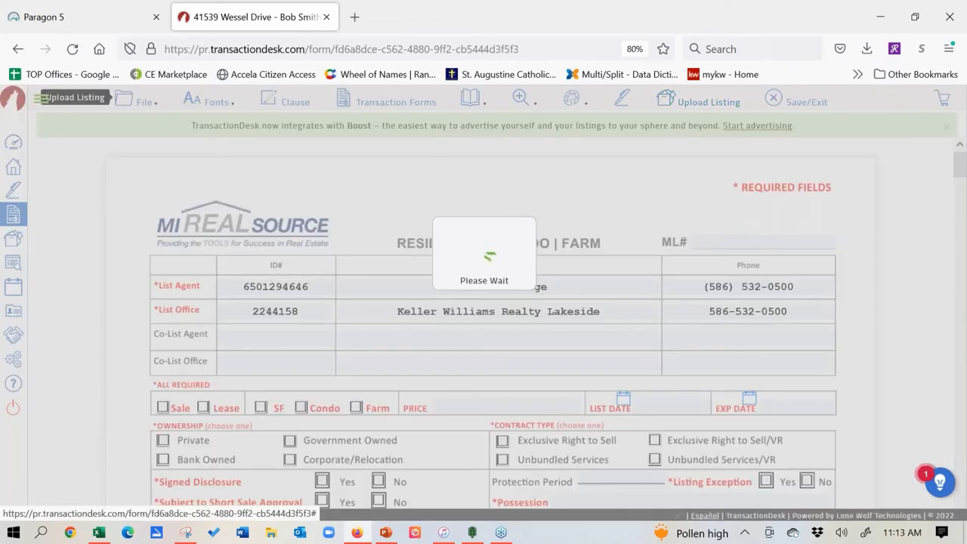
click(112, 17)
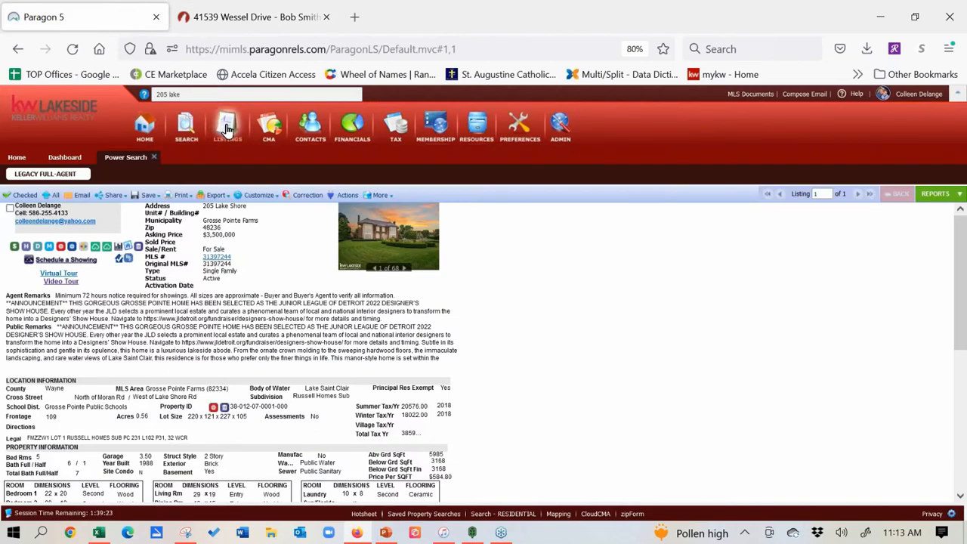
mouse_move(227, 129)
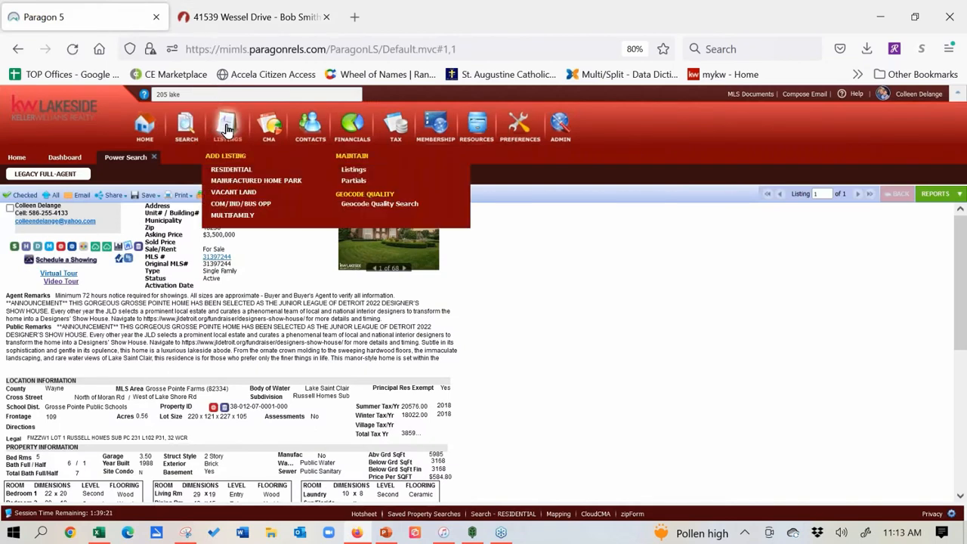
click(353, 182)
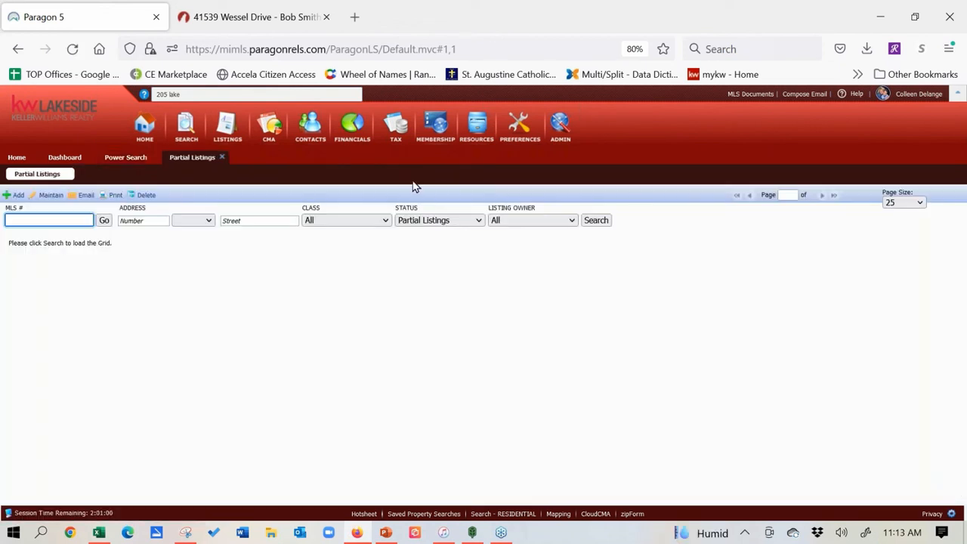
click(572, 220)
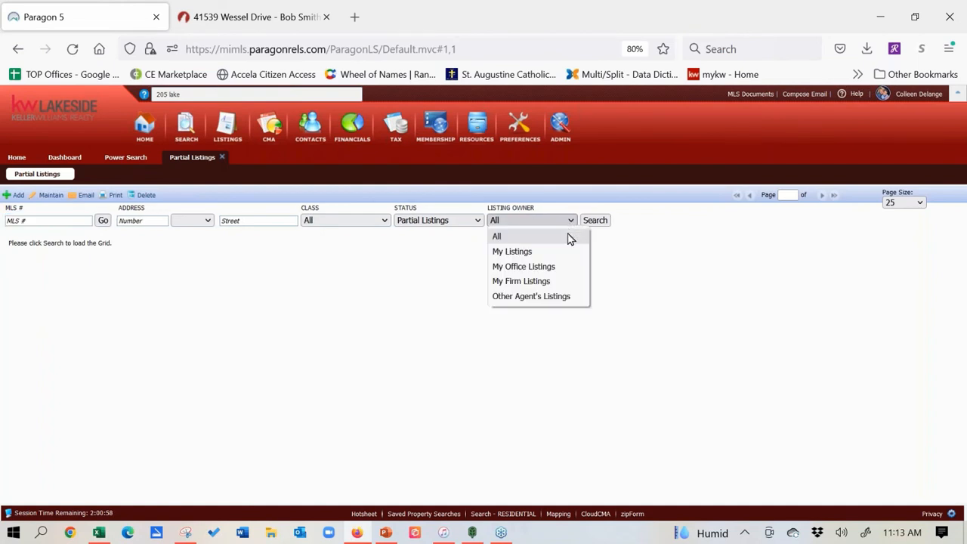
click(563, 266)
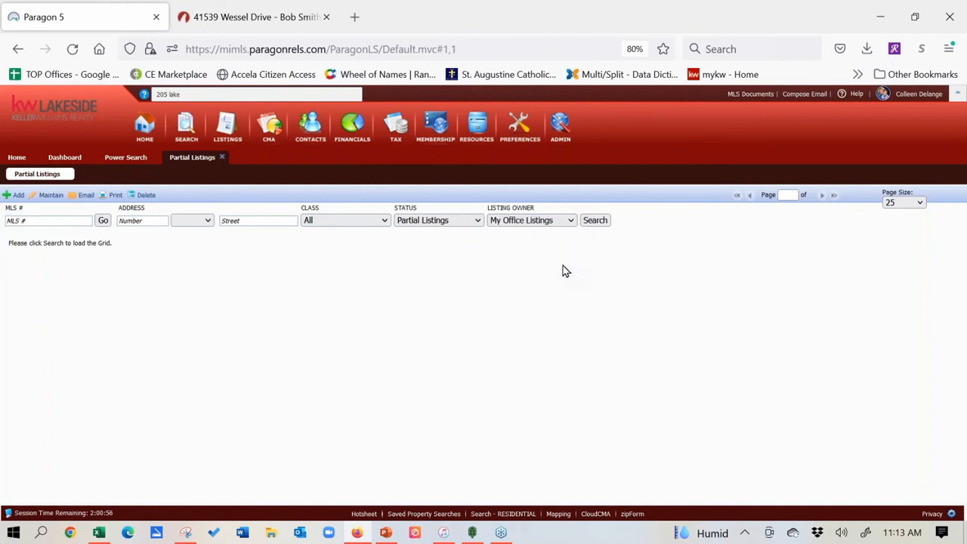
click(595, 221)
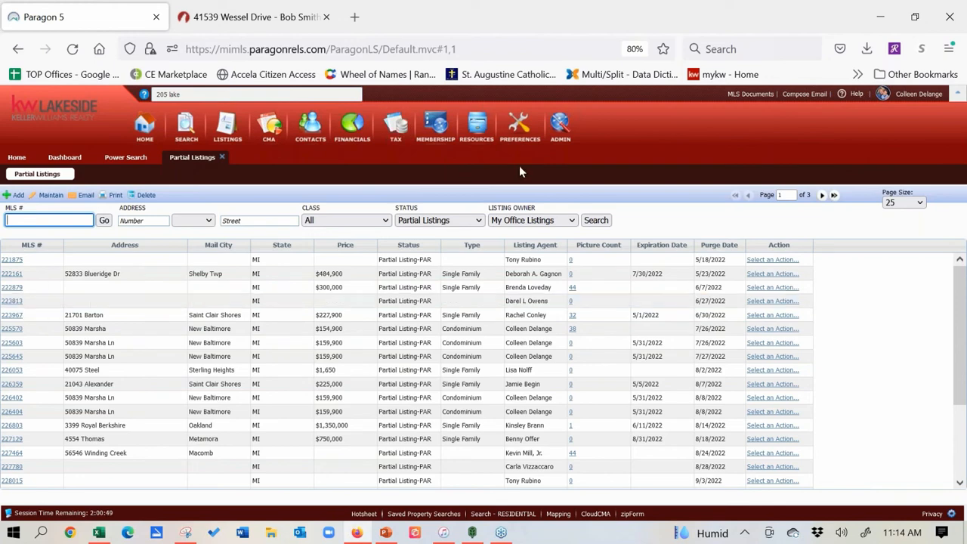
click(574, 220)
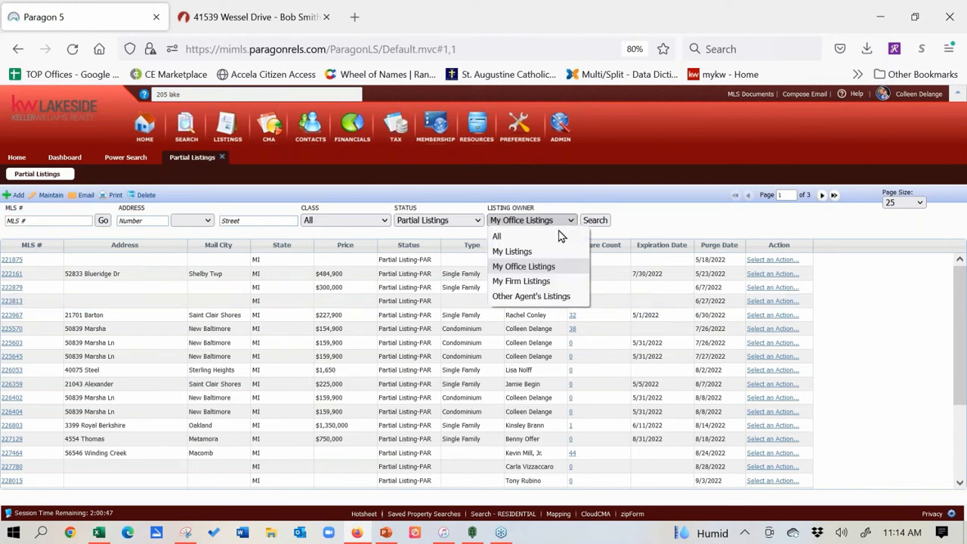
click(551, 253)
click(596, 222)
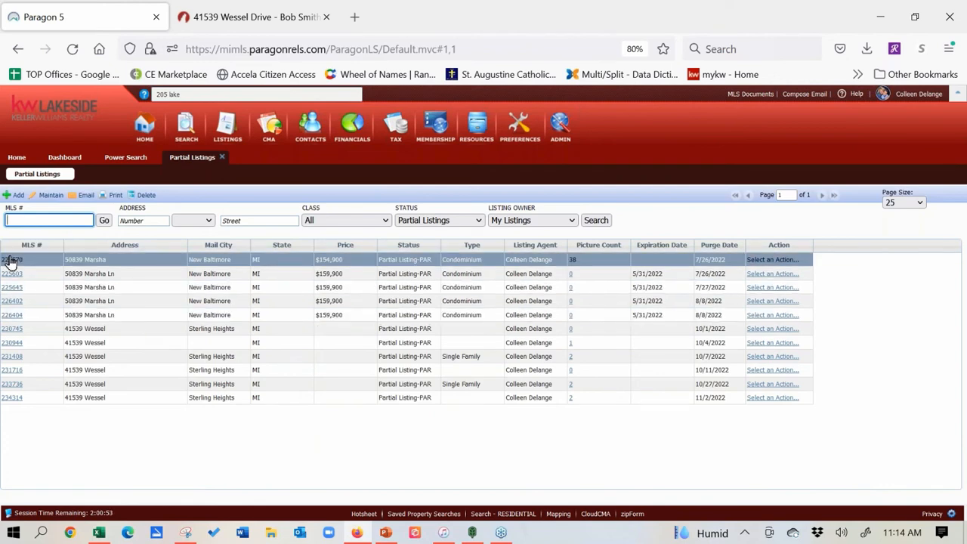
click(11, 331)
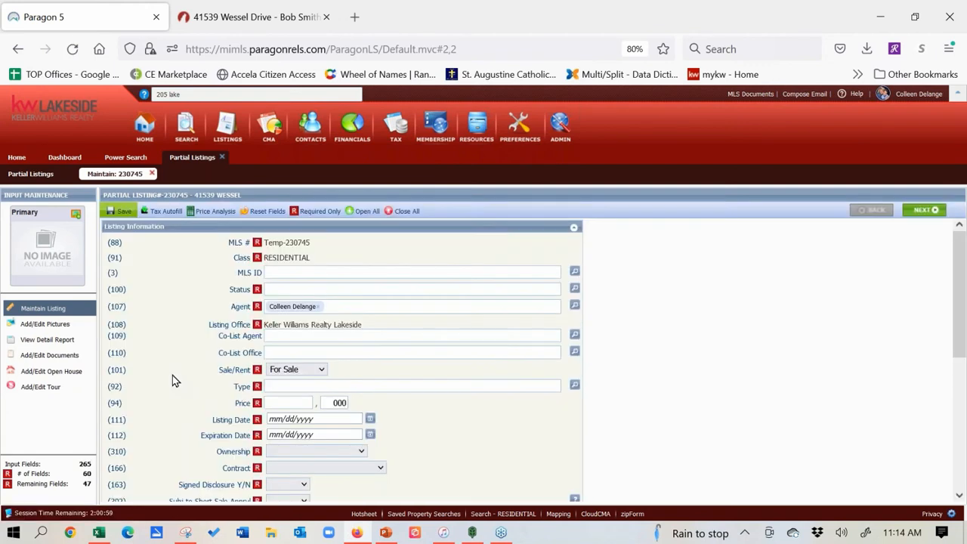
mouse_move(124, 220)
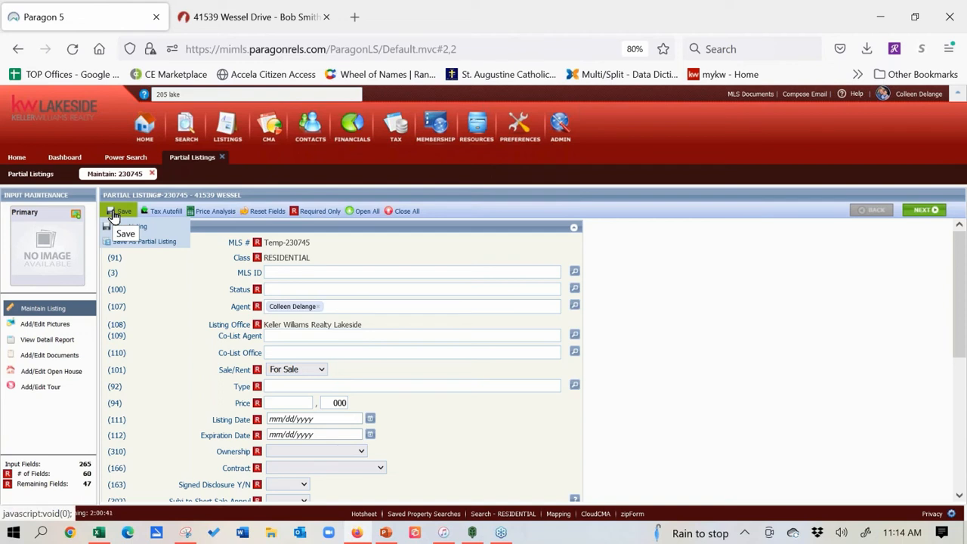
click(223, 159)
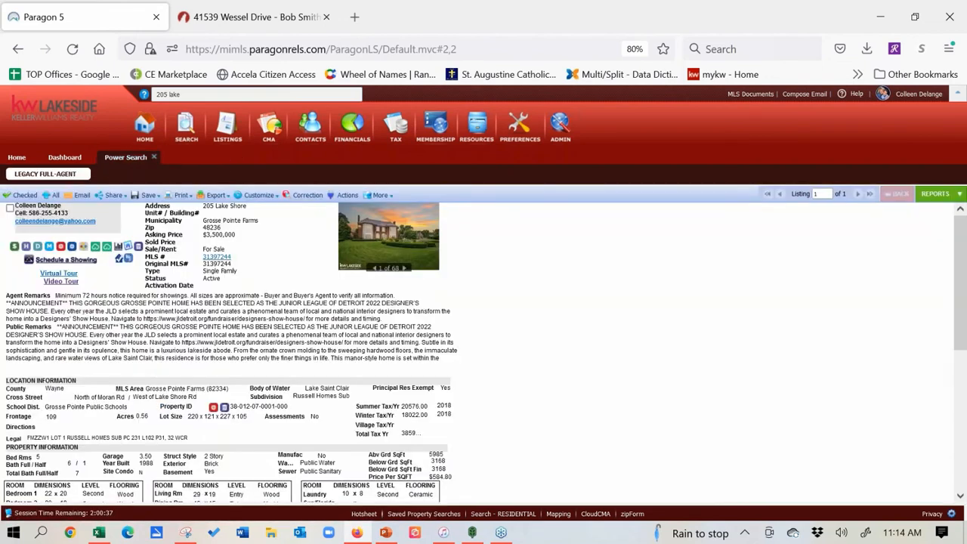
Step: Close the Upload Results about missing Area and Type, reload Settings, and close the Wessel Drive tab
click(276, 15)
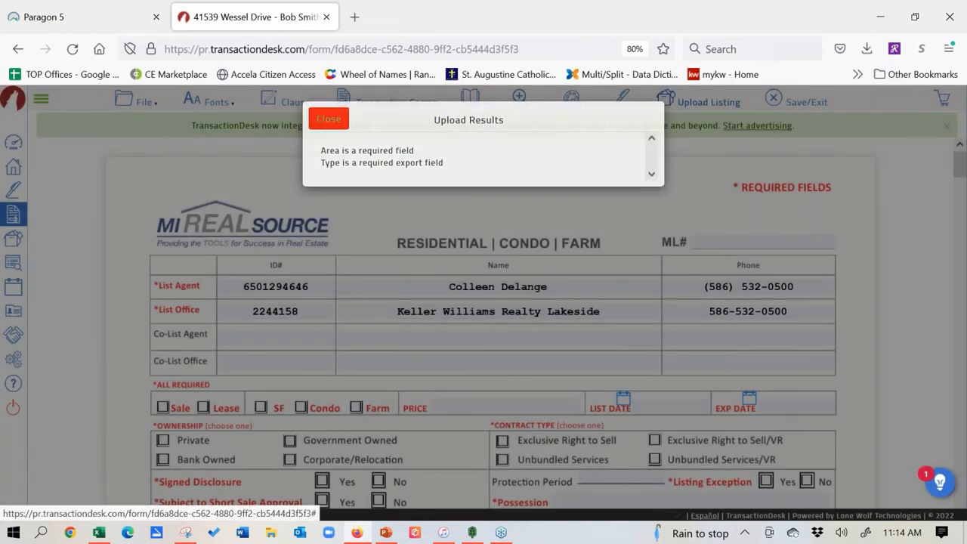
click(328, 118)
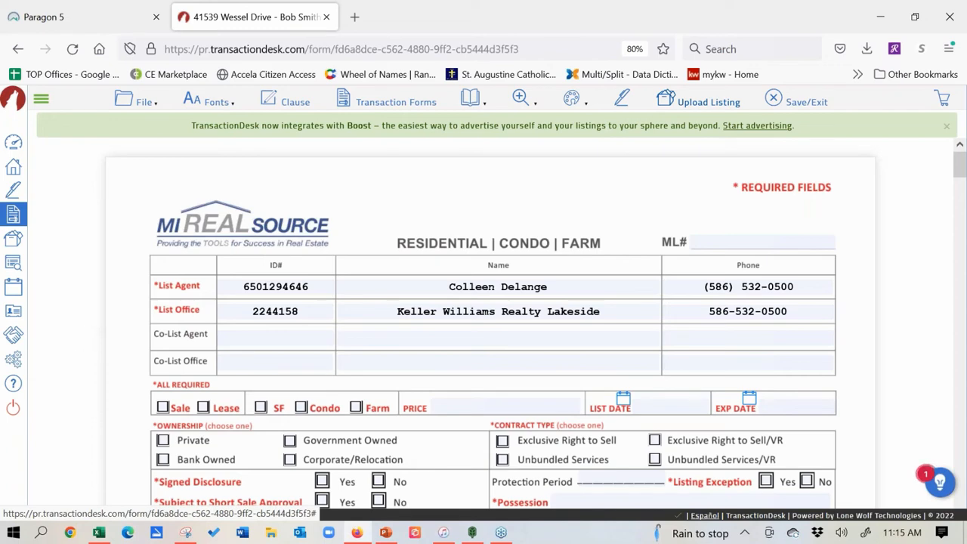
click(17, 361)
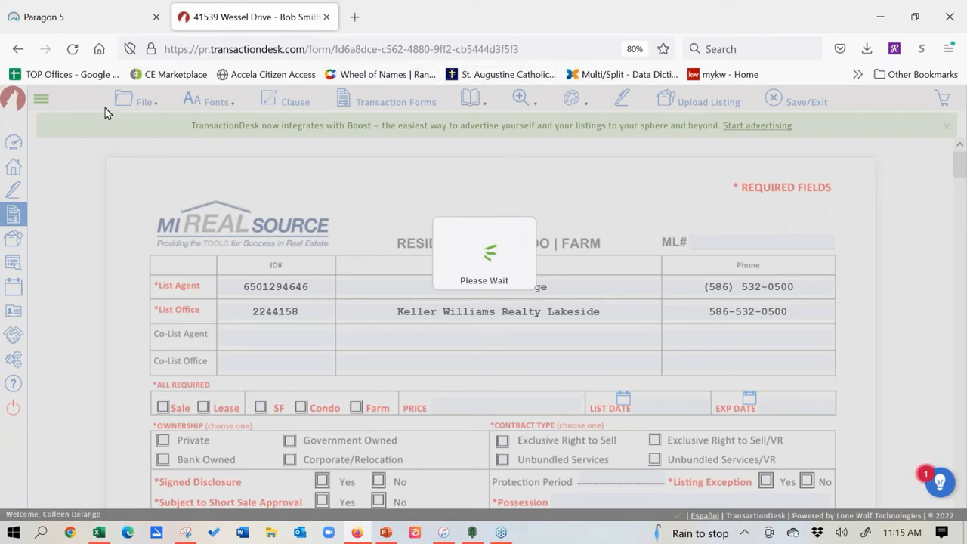
click(73, 50)
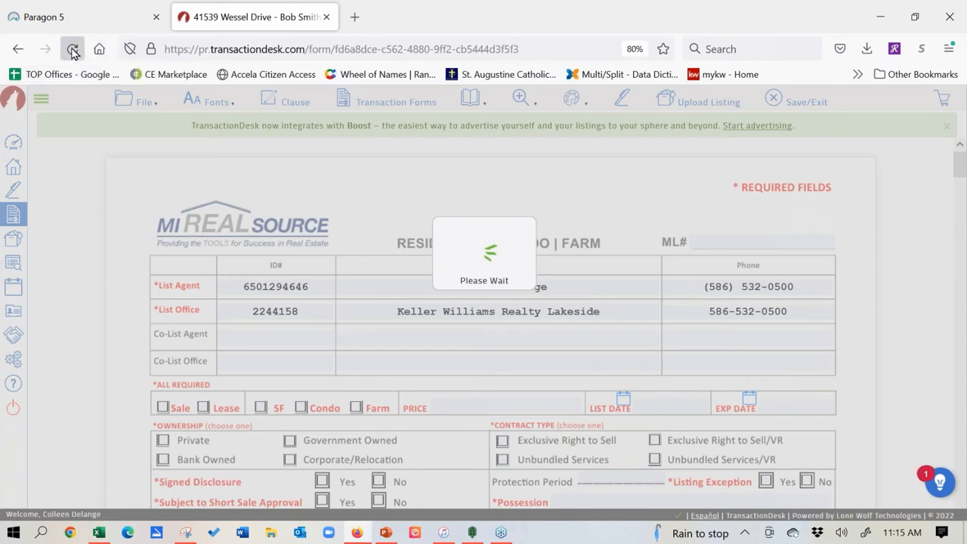
click(327, 17)
mouse_move(478, 126)
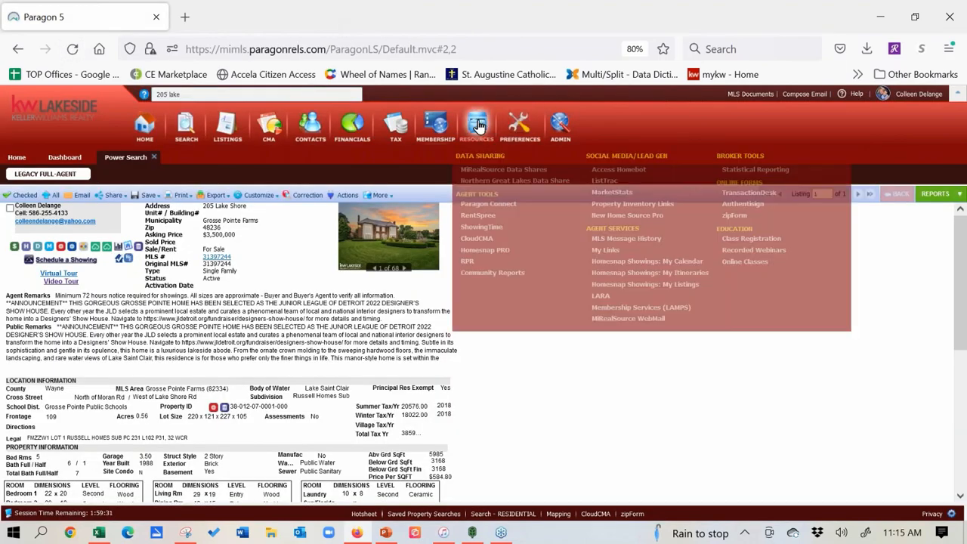
Step: Relaunch TransactionDesk from the MLS, review the Branding images in Preferences, and return to Settings
click(747, 195)
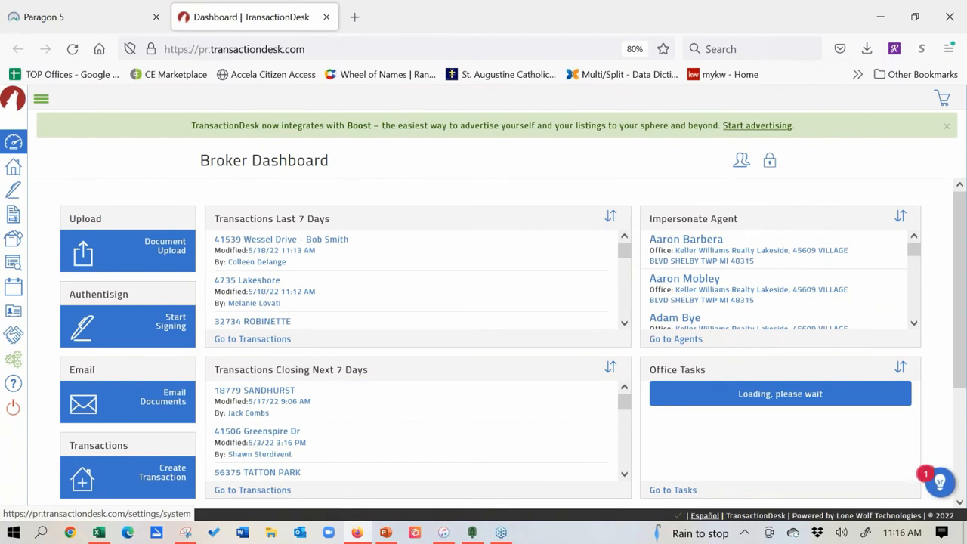
click(13, 358)
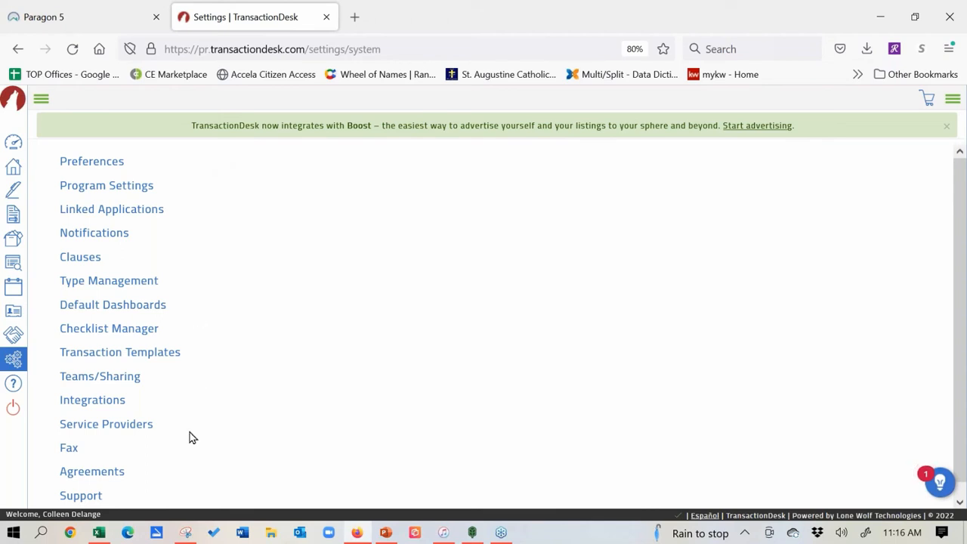
click(100, 168)
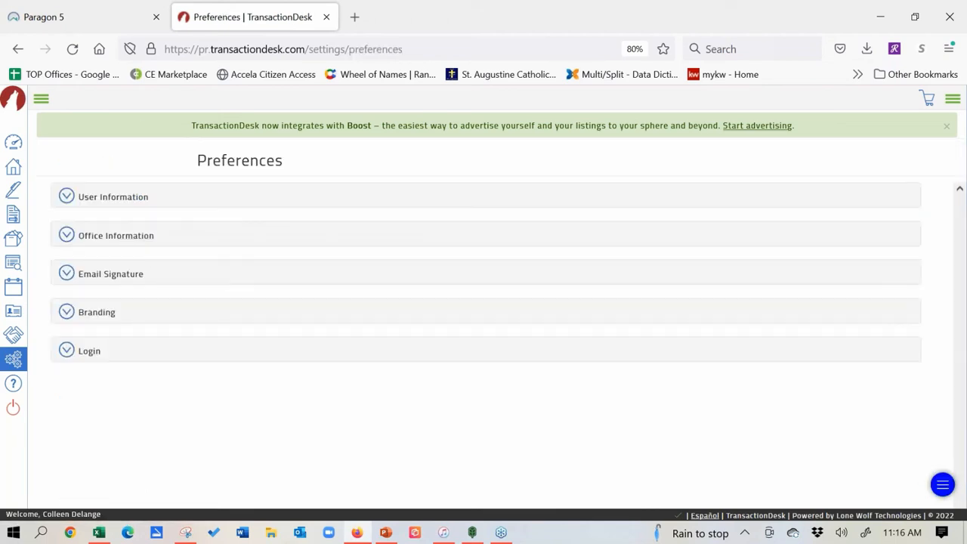
click(65, 313)
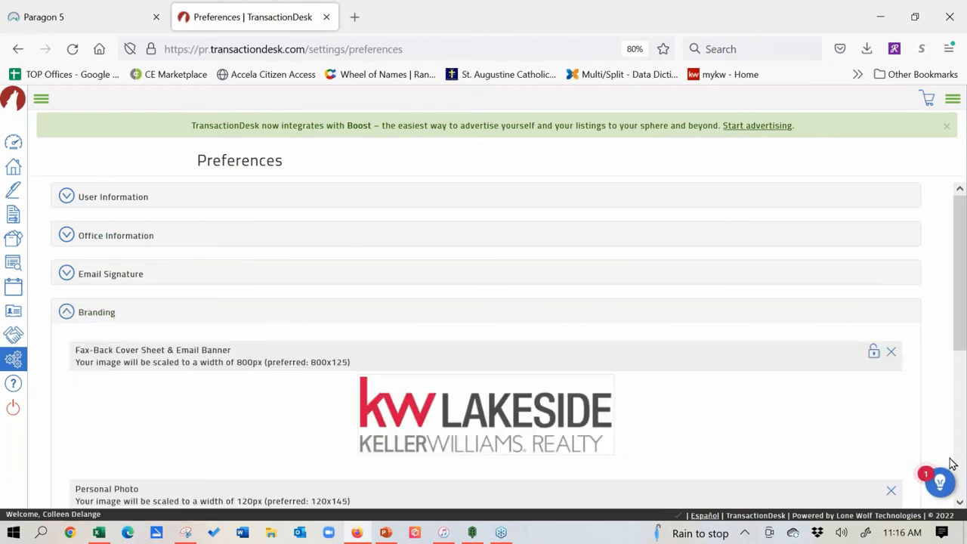
click(959, 504)
click(960, 504)
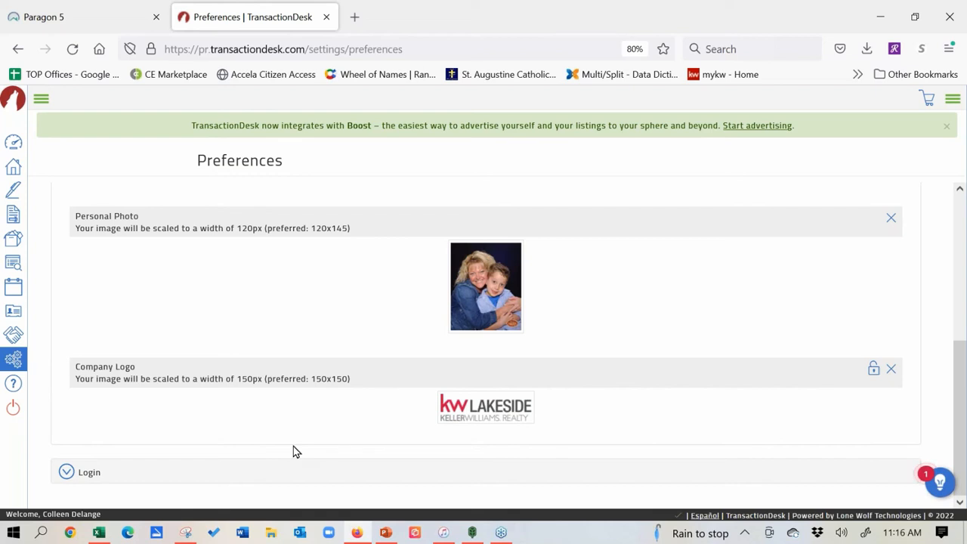
click(13, 361)
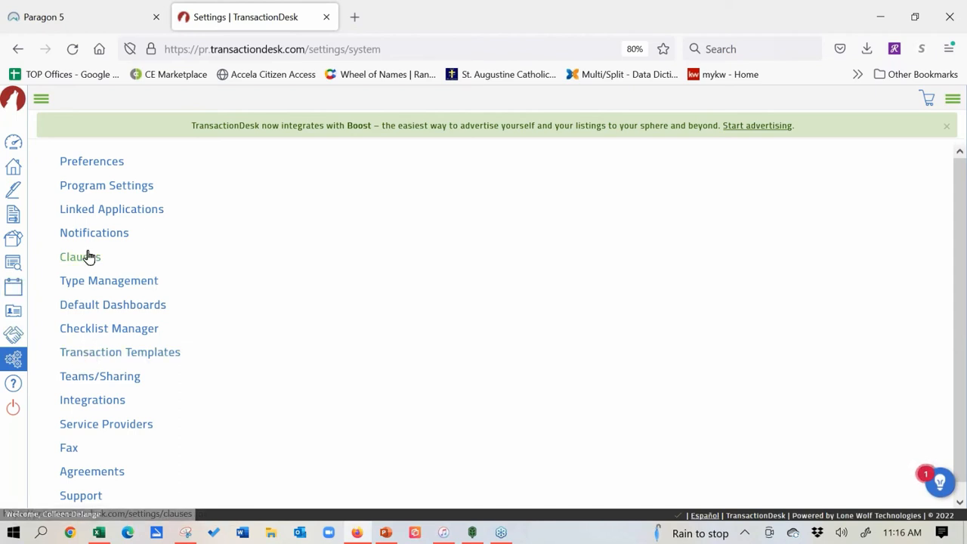
Step: Start a new transaction template with ownership kept as Personal
click(108, 354)
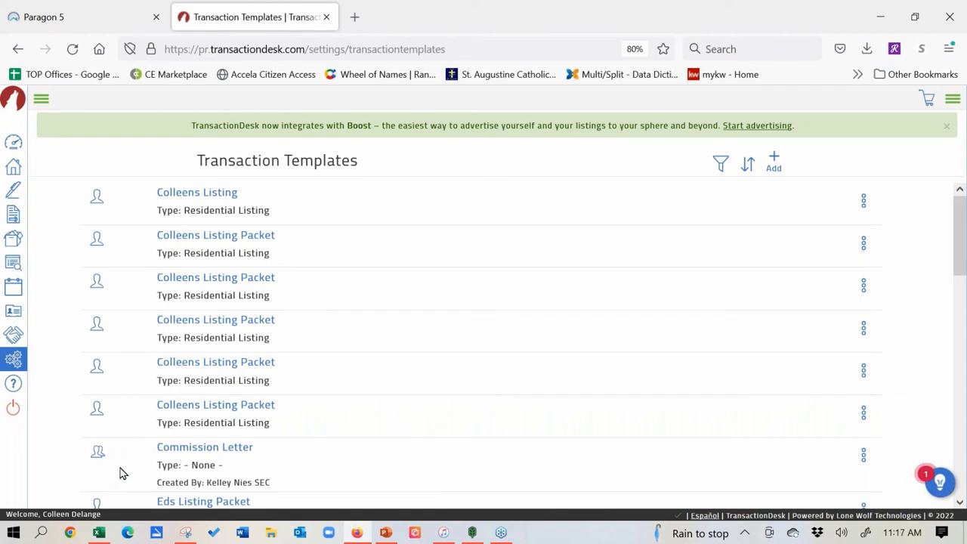
mouse_move(97, 453)
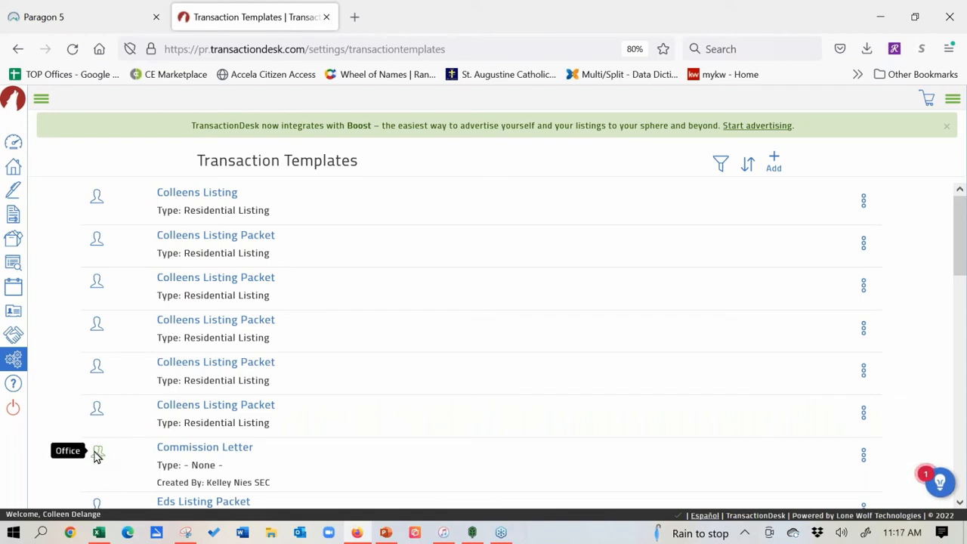
mouse_move(99, 410)
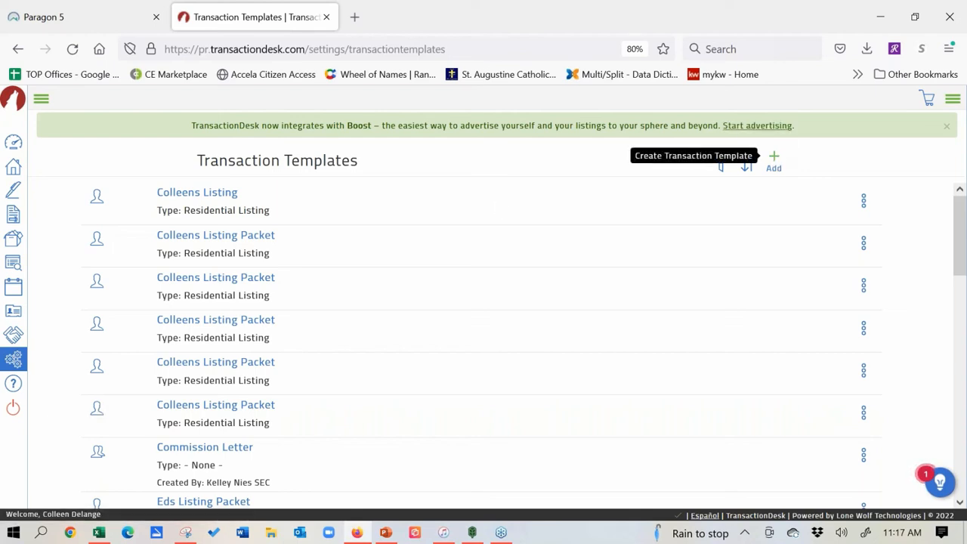
click(774, 162)
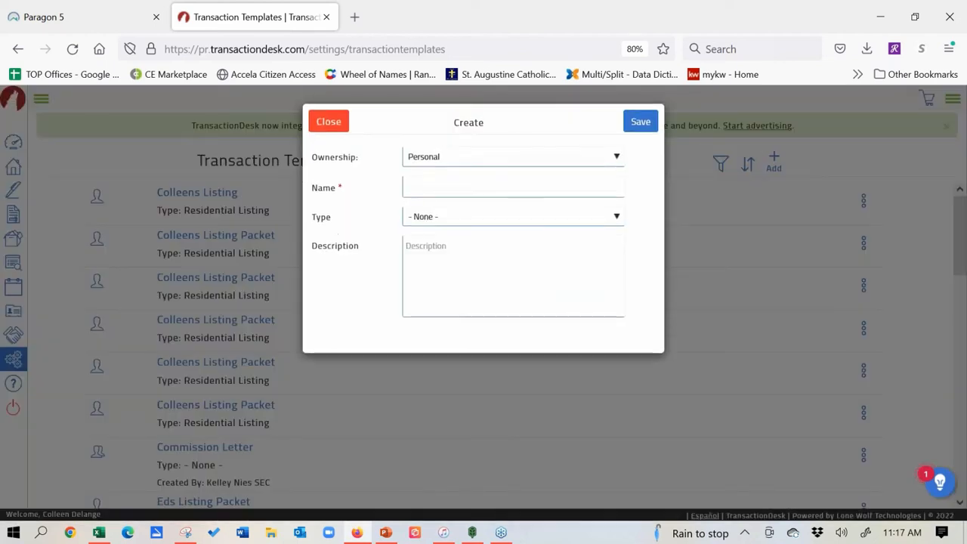
click(617, 156)
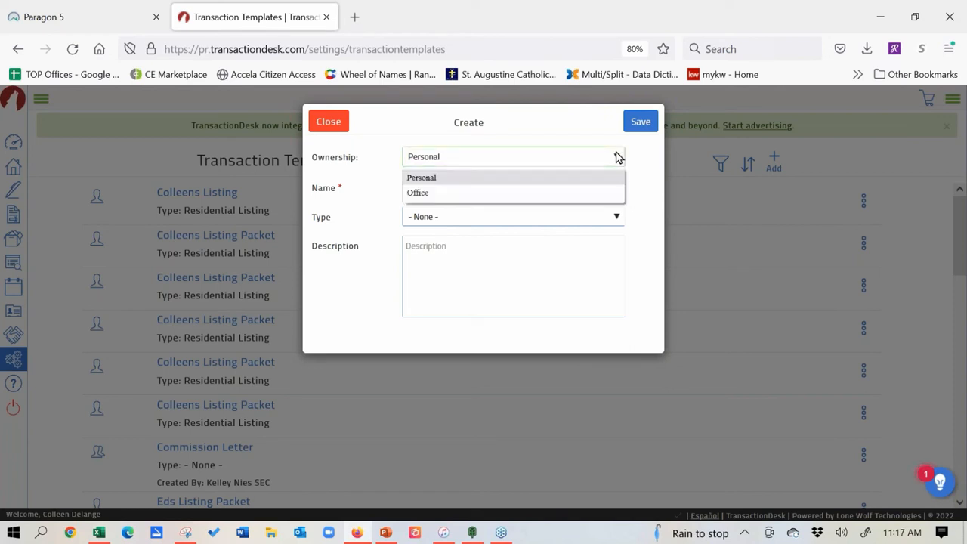
click(617, 156)
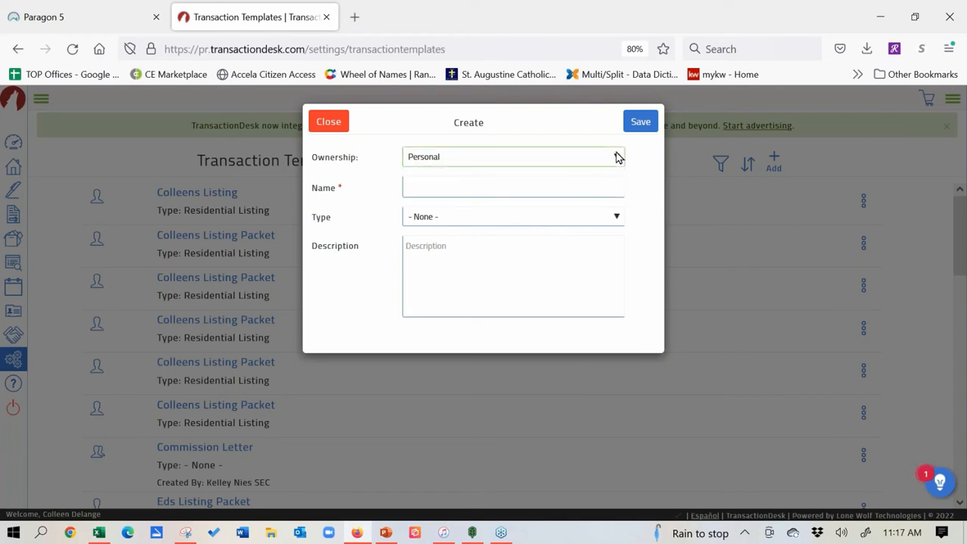
Step: Name the template 'Colleens Listing Packet', set type Residential Listing, and save it
click(531, 183)
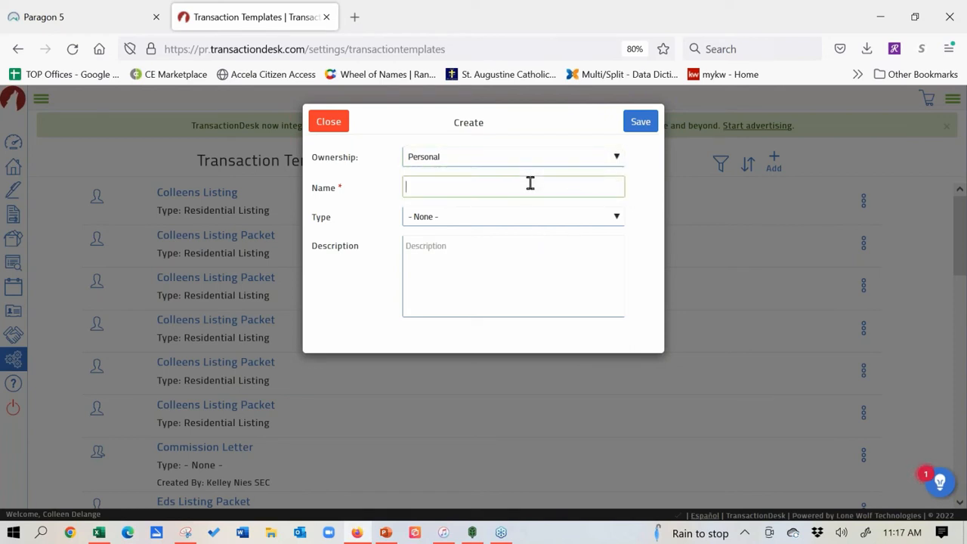
text(List)
key(BackSpace)
key(BackSpace)
key(BackSpace)
key(BackSpace)
text(Co)
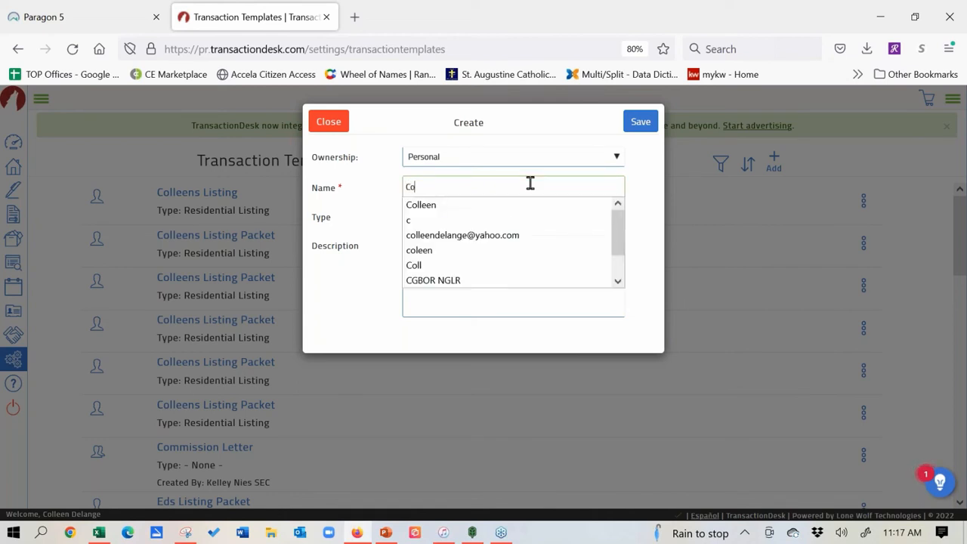
text(lleen Li)
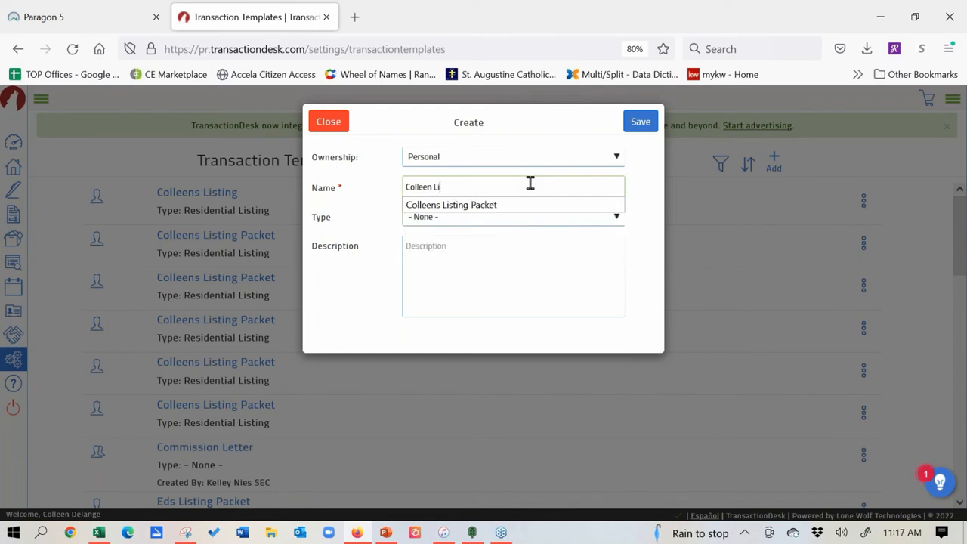
text(sting Packet)
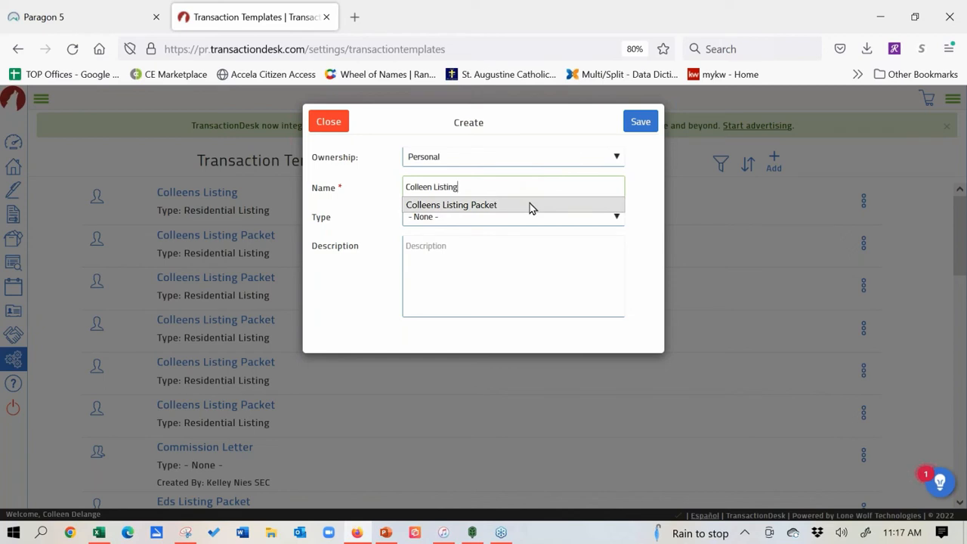
click(529, 203)
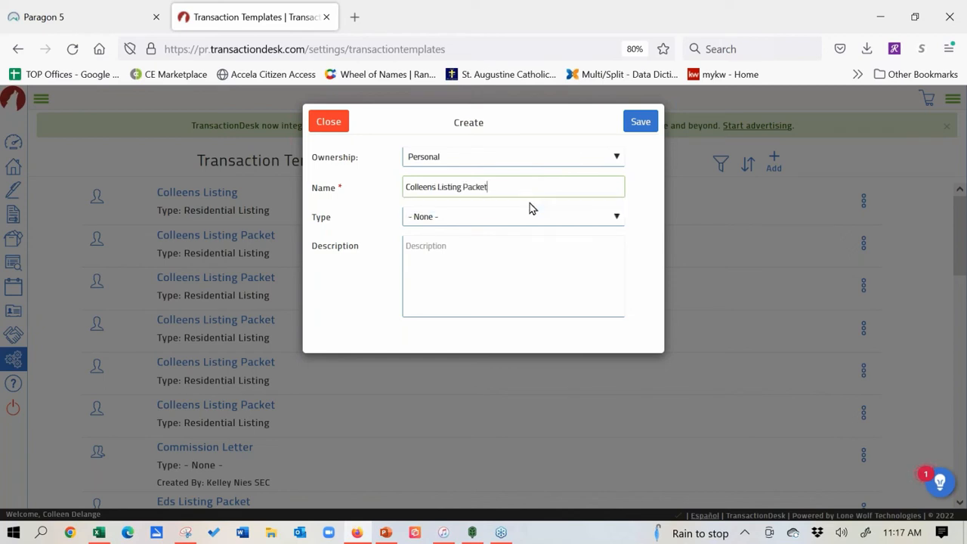
click(490, 217)
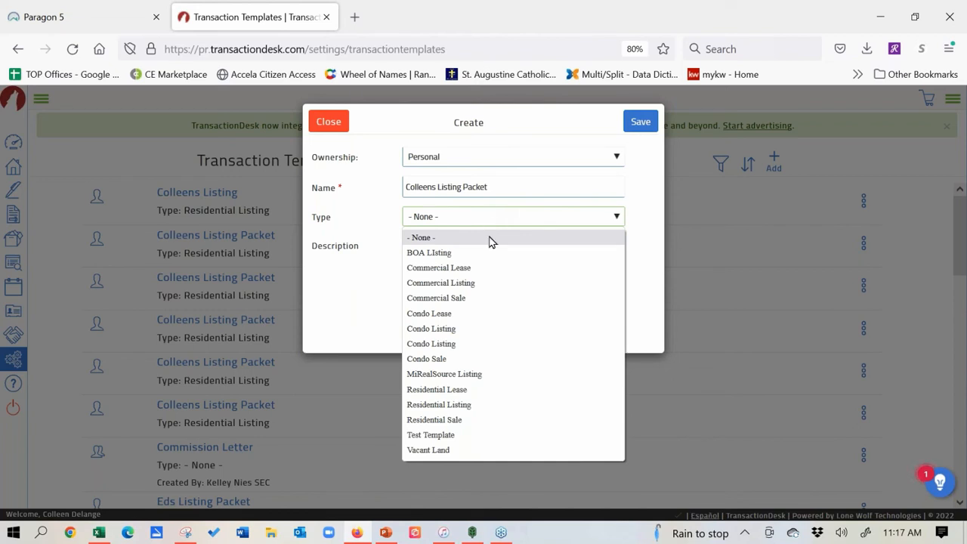
click(464, 404)
click(642, 124)
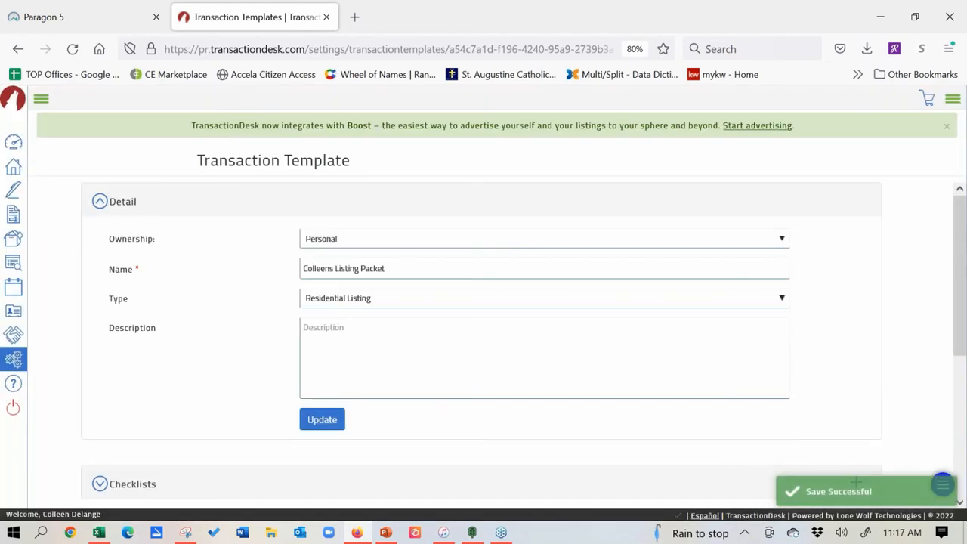
scroll(226, 388, down, 4)
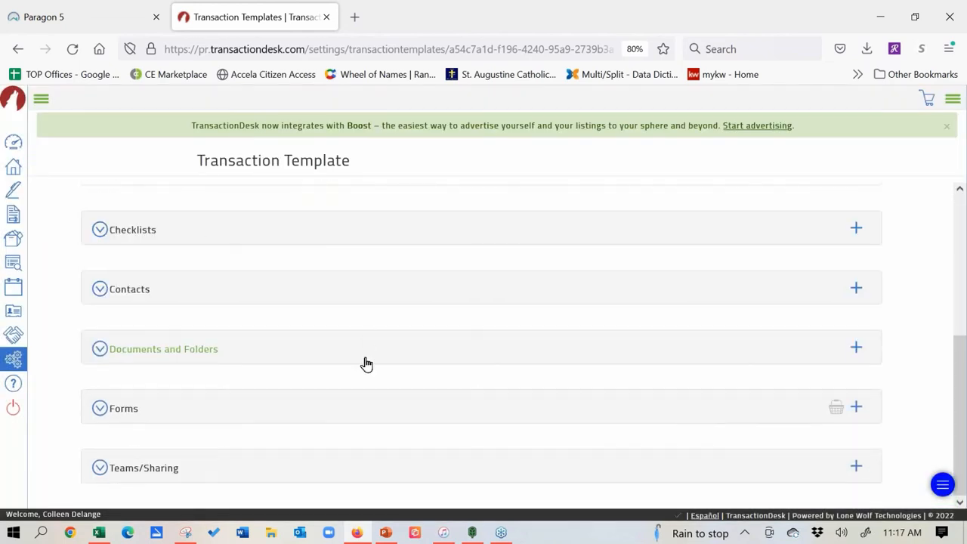
click(856, 407)
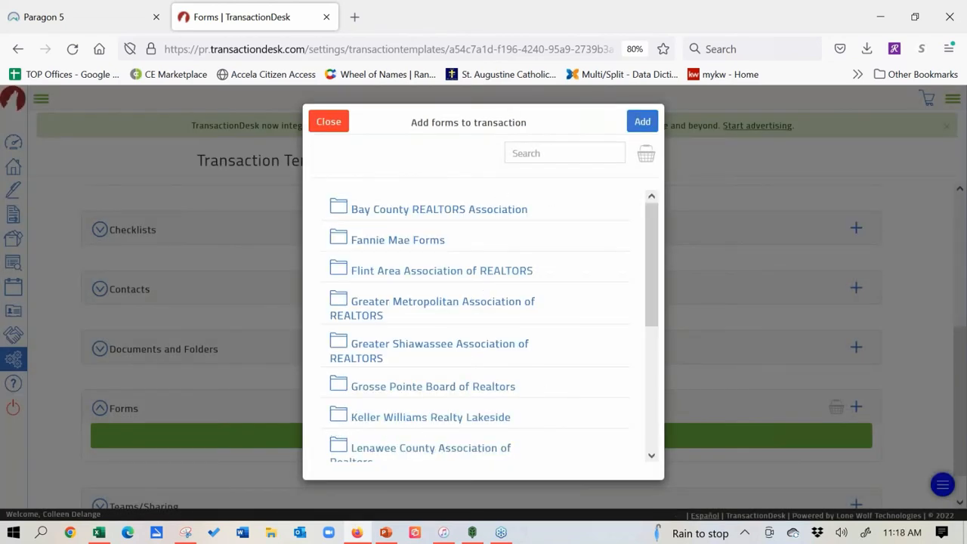
click(344, 417)
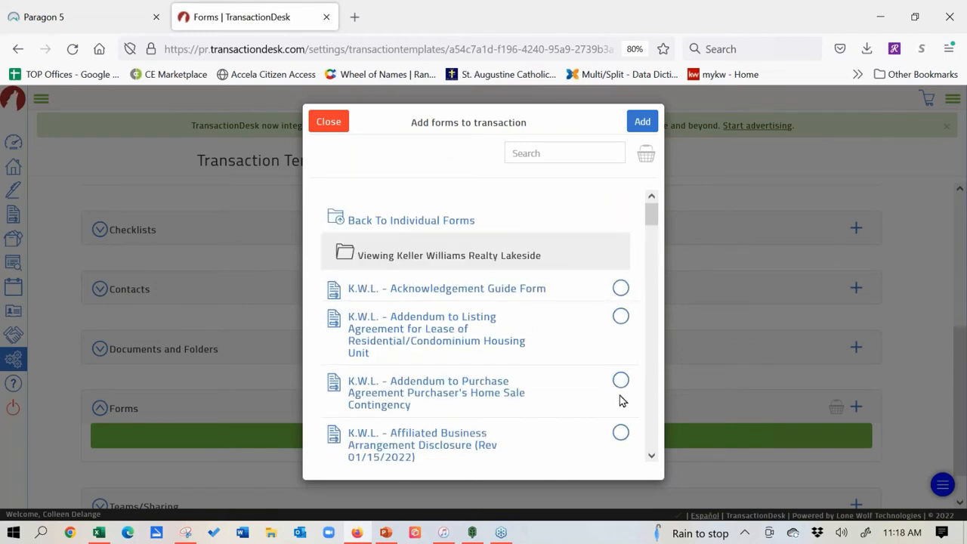
click(329, 124)
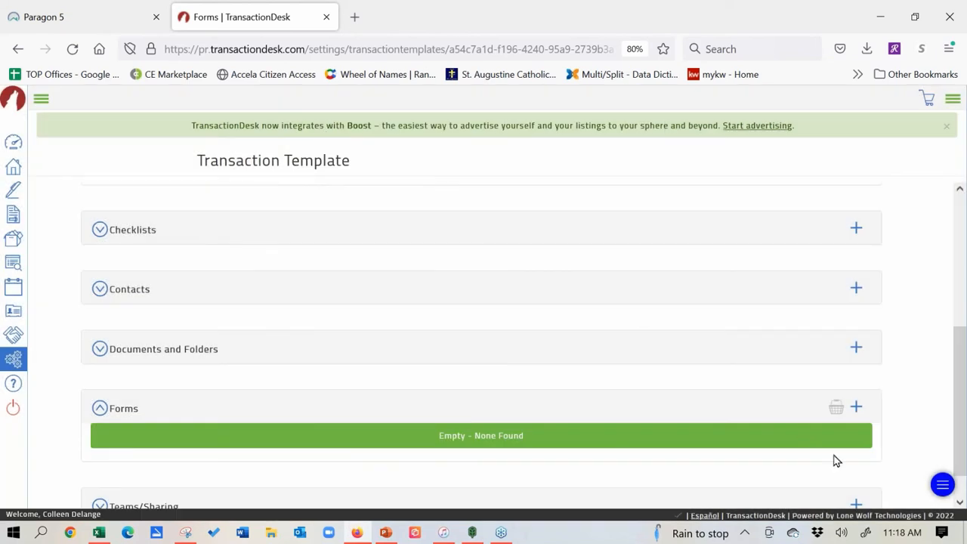
click(857, 348)
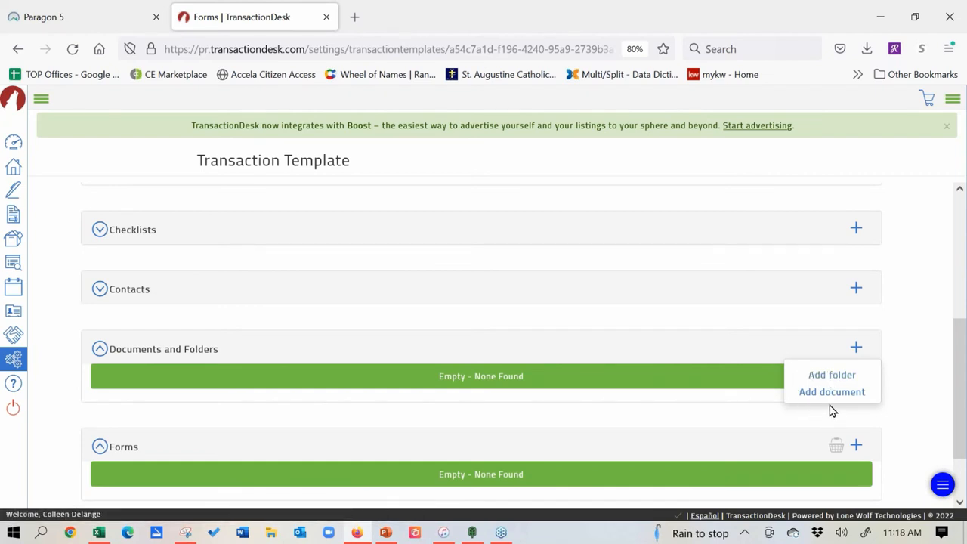
click(899, 319)
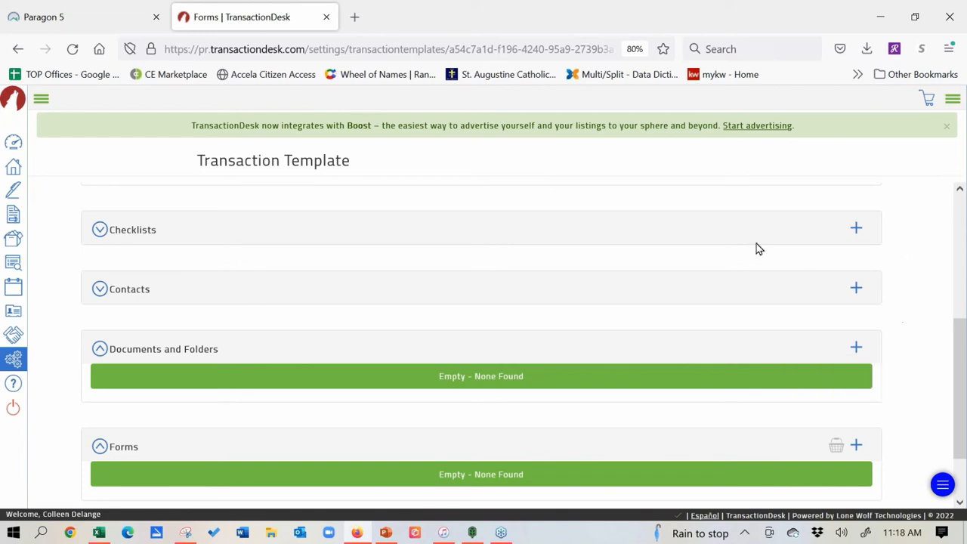
Step: Go to the Transactions list via the house icon in the left sidebar
click(15, 168)
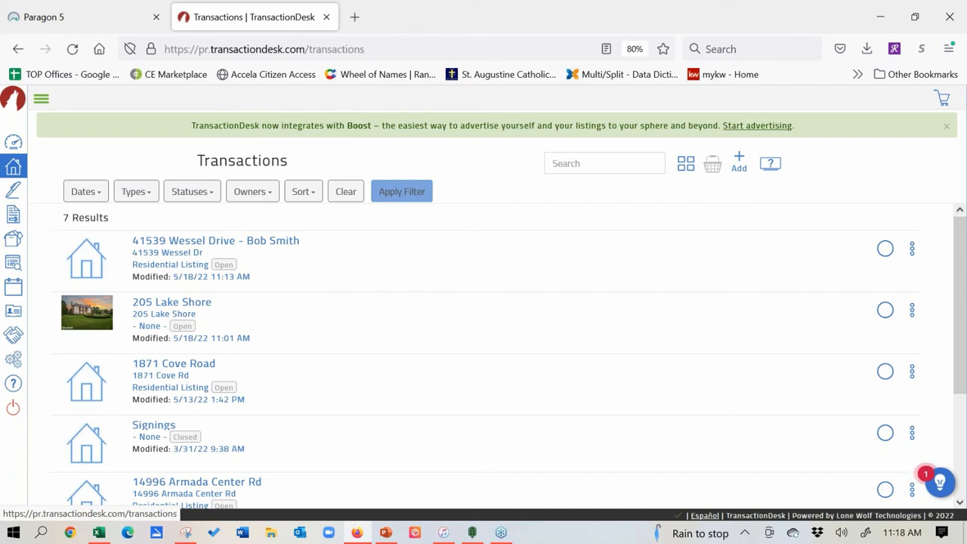
Step: Open the Signings page to list past Authentisign signings
click(12, 195)
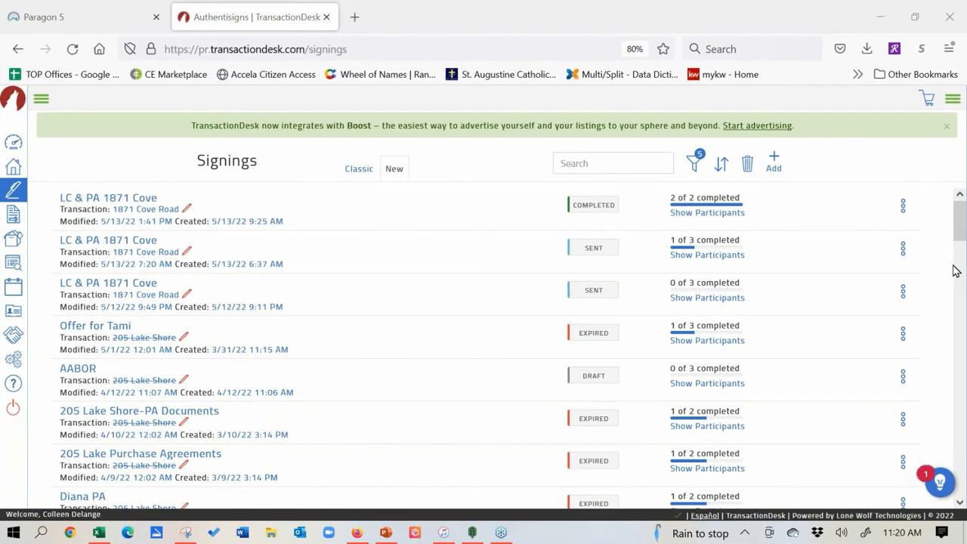
click(774, 163)
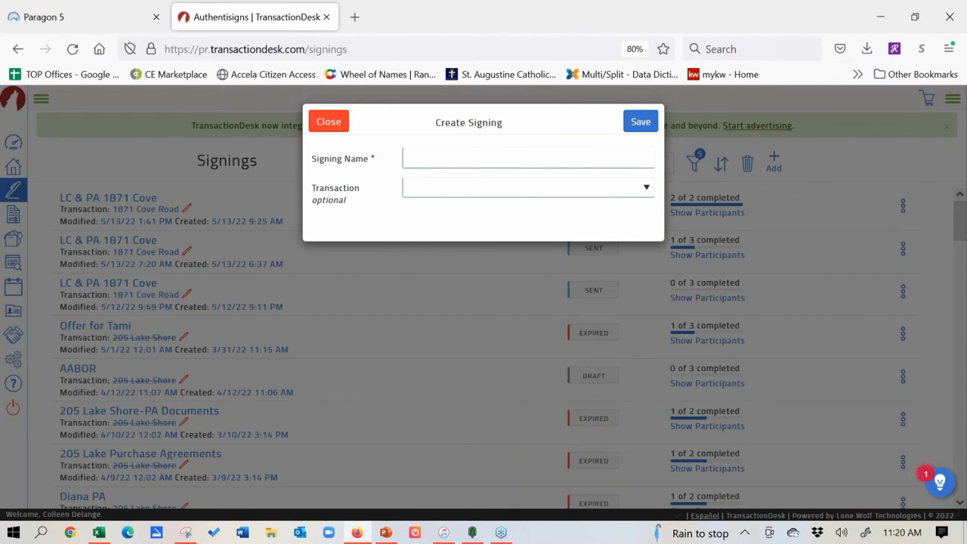
click(597, 161)
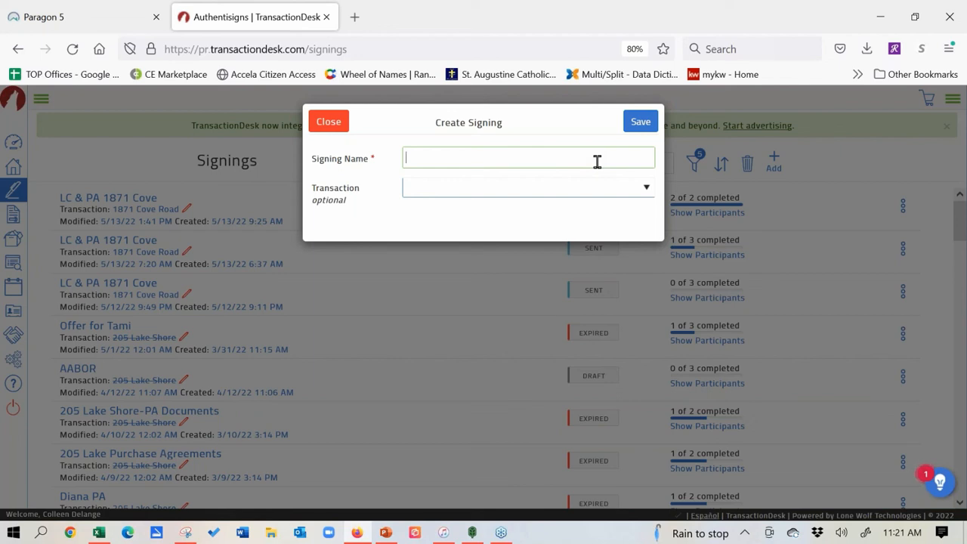
text(Offer)
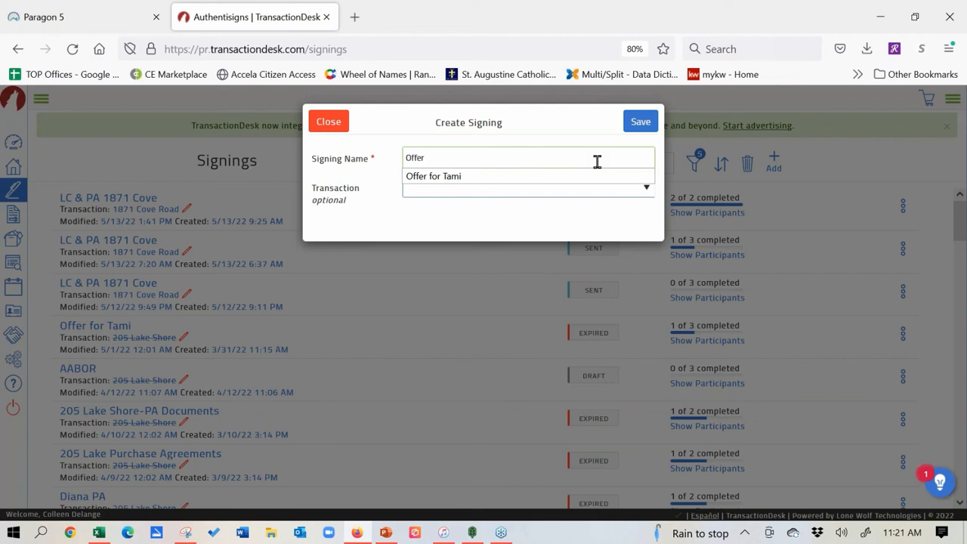
key(BackSpace)
key(BackSpace)
key(BackSpace)
key(BackSpace)
key(BackSpace)
text(PA for)
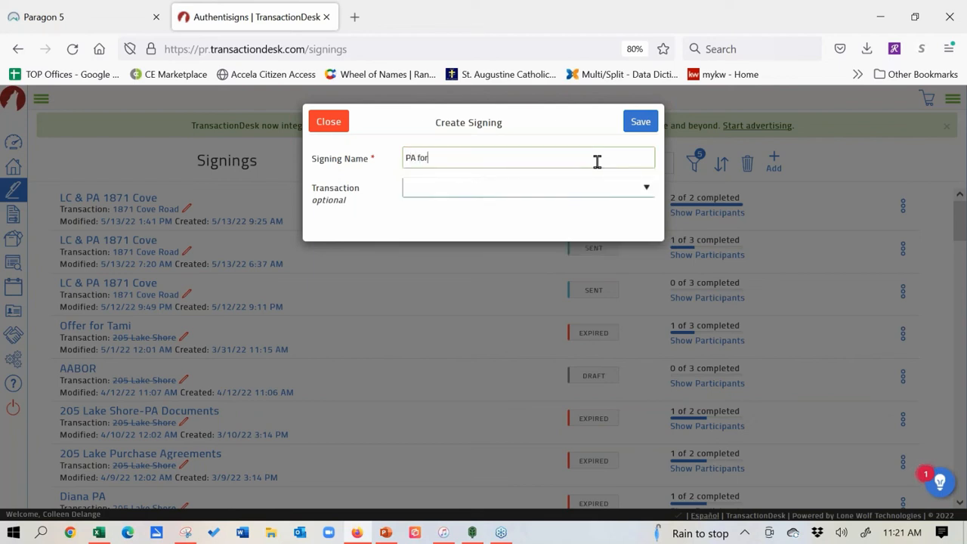
click(646, 187)
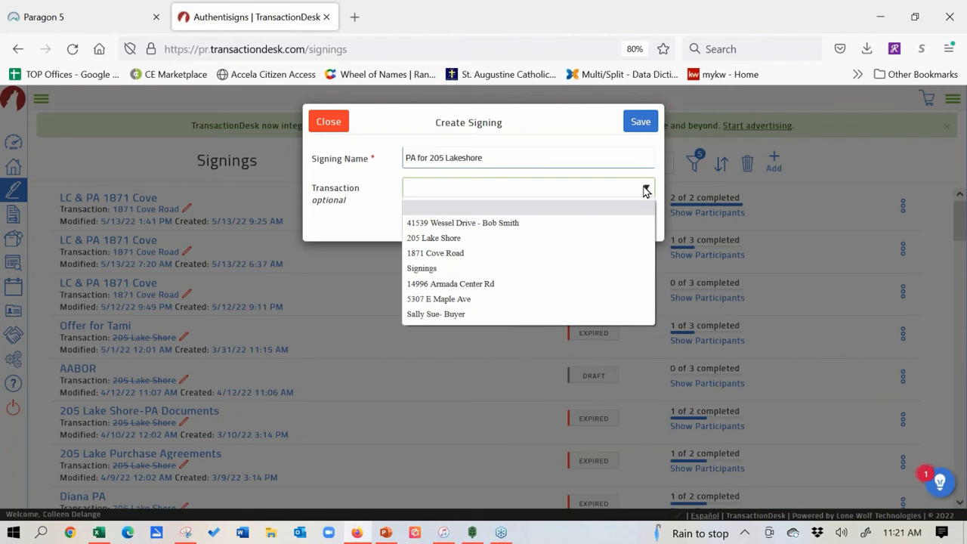
click(512, 240)
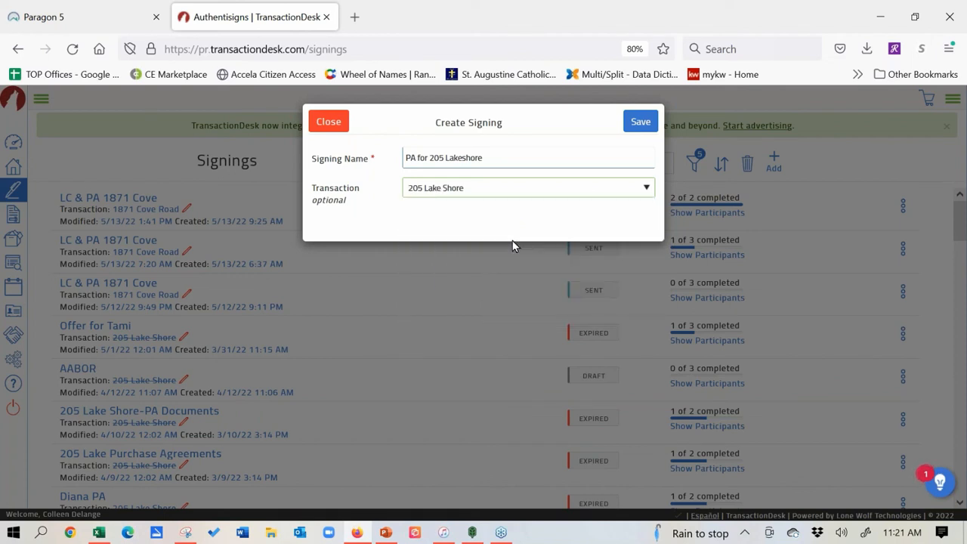
click(640, 123)
Step: Confirm the new signing and choose to add participants from the transaction's contacts
click(641, 124)
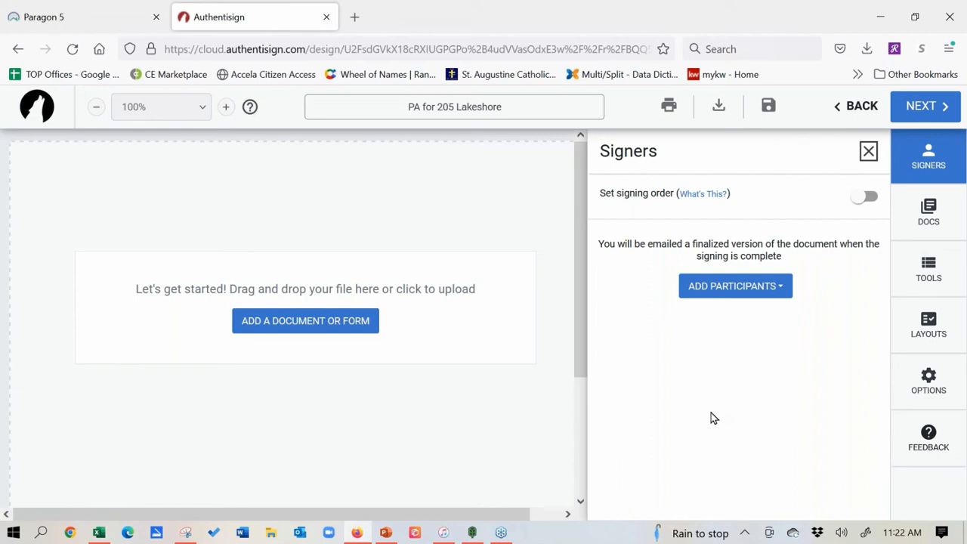
click(781, 289)
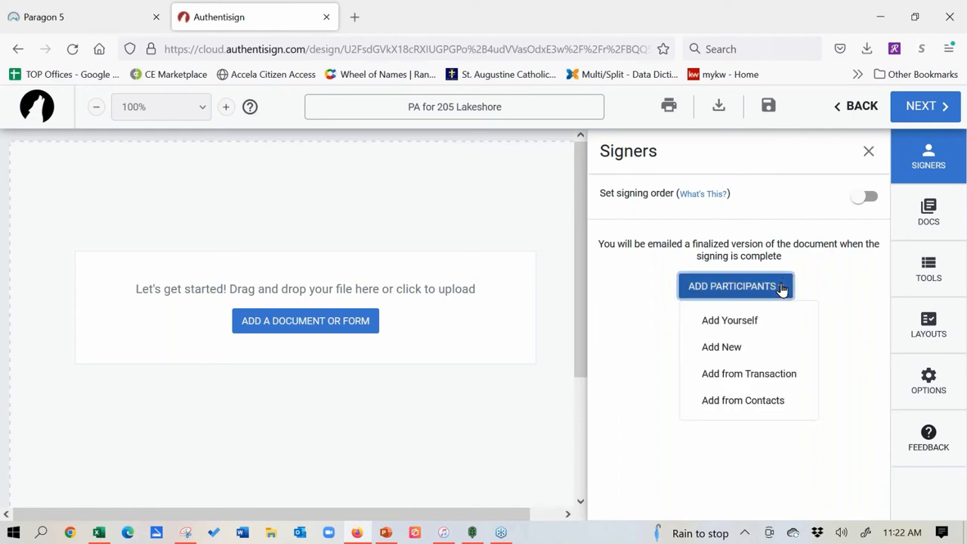
click(772, 376)
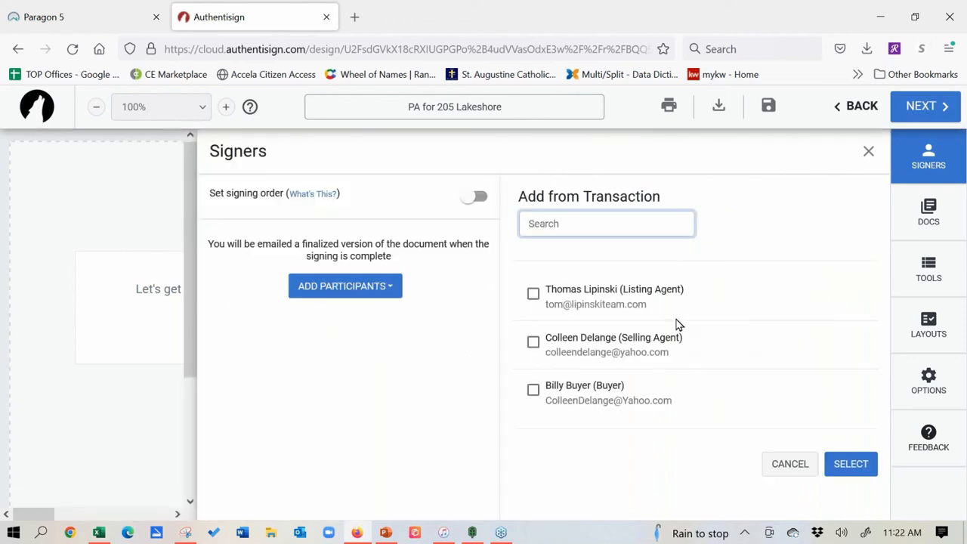
Step: Select the listing agent, selling agent and buyer from the transaction contacts
click(533, 295)
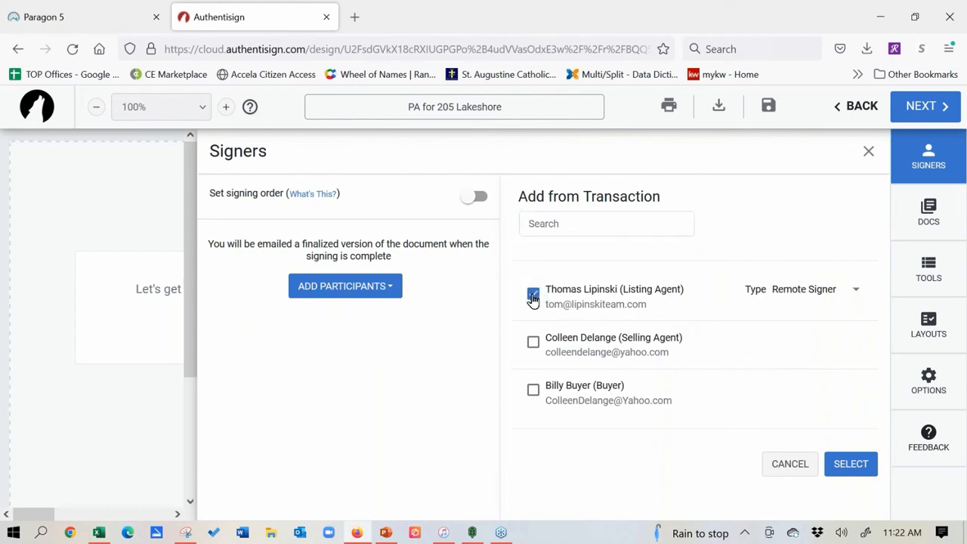
click(534, 344)
click(532, 391)
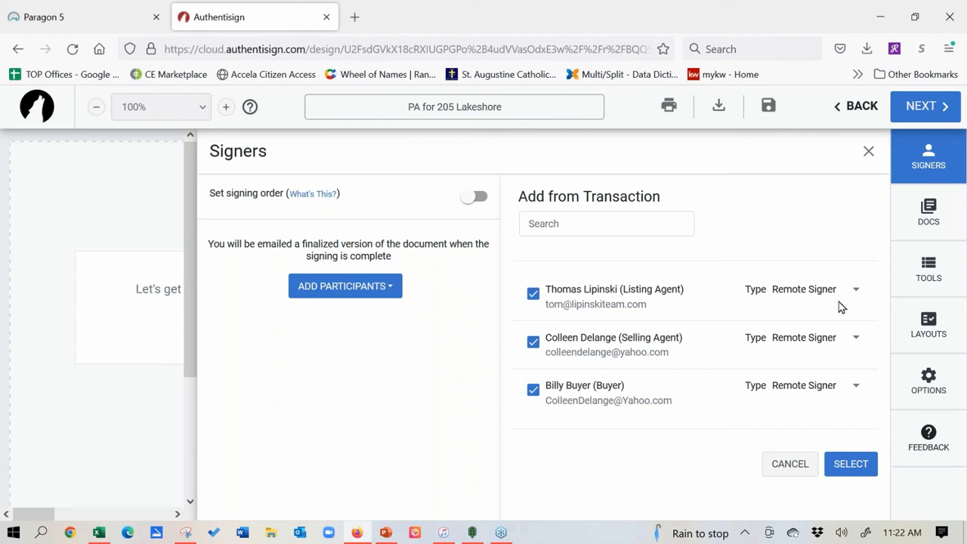
Step: Make the listing agent a CC recipient and turn on signing order
click(856, 291)
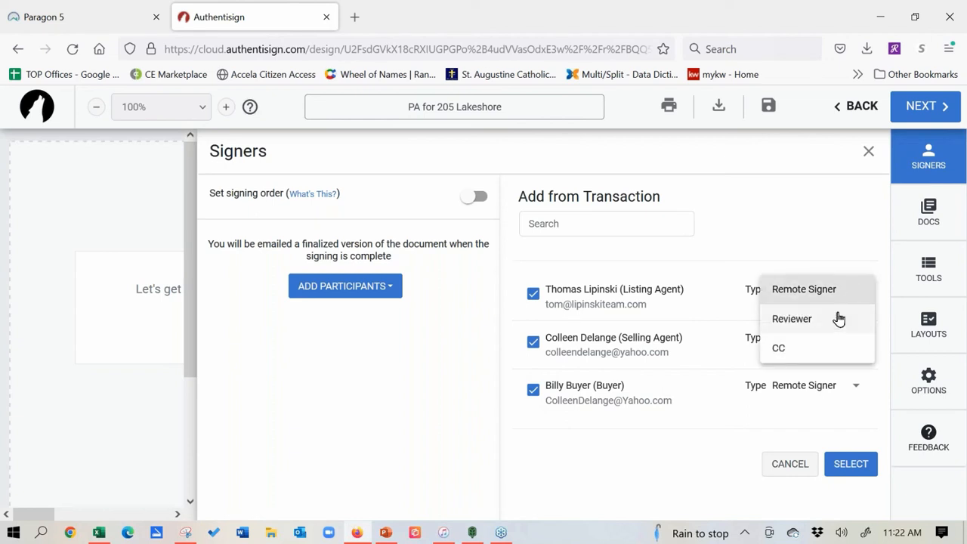
click(820, 353)
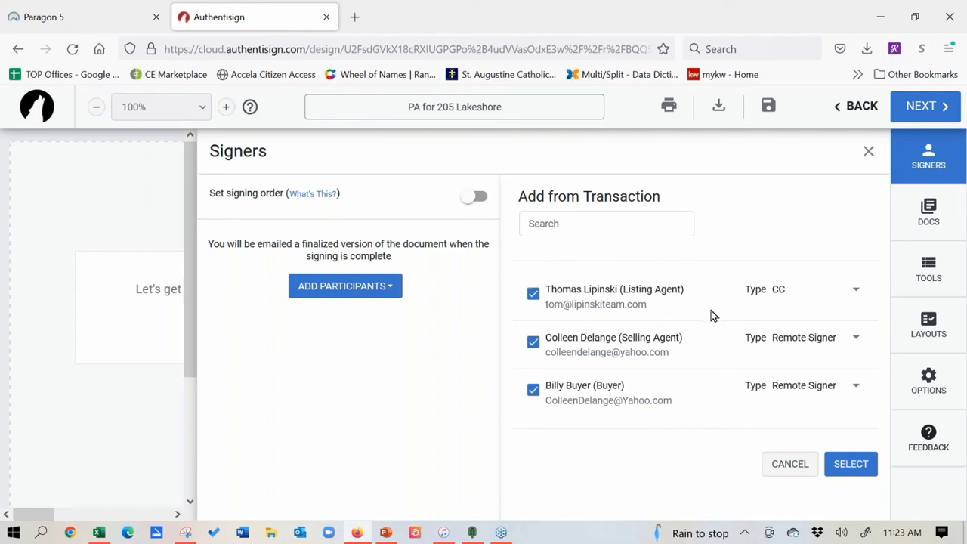
click(857, 291)
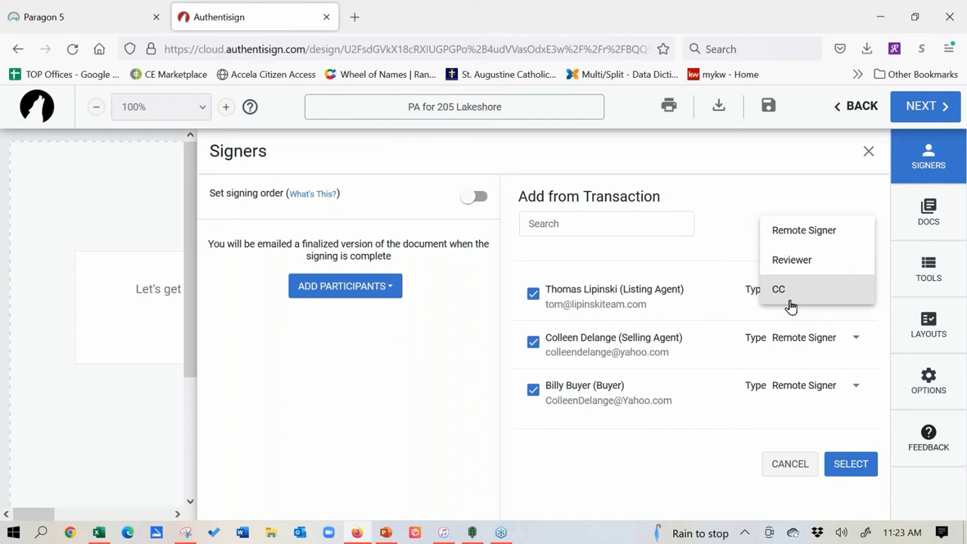
click(724, 229)
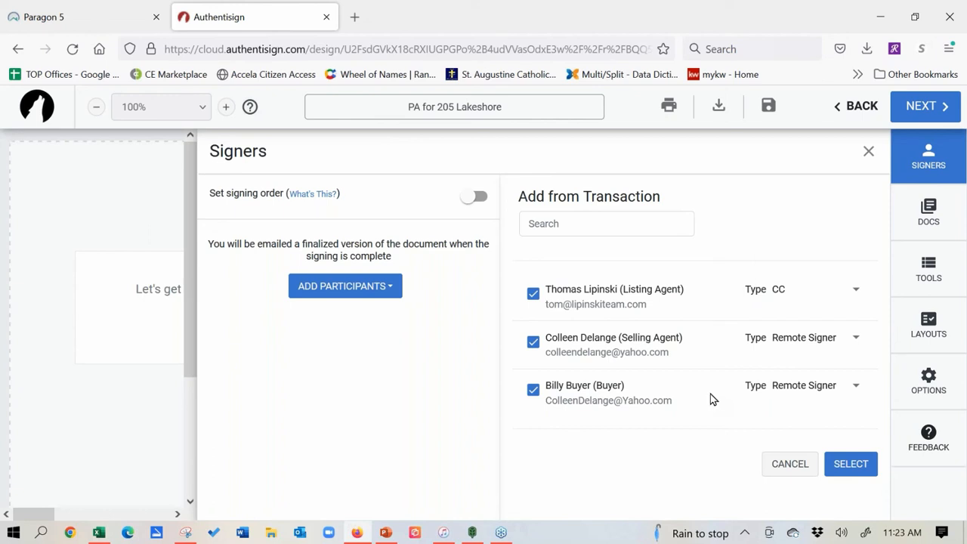
click(471, 200)
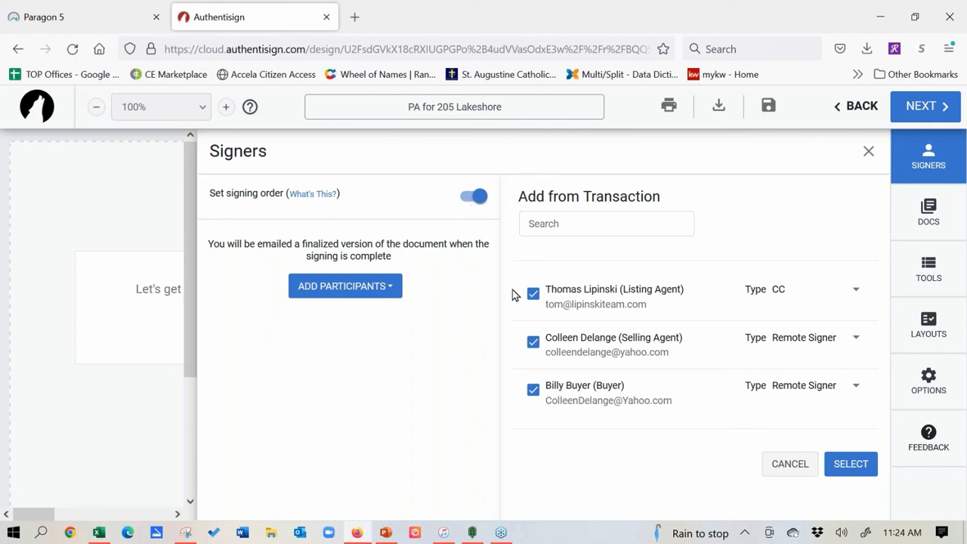
Step: Add the three participants and move the buyer ahead of the selling agent in signing order
click(857, 463)
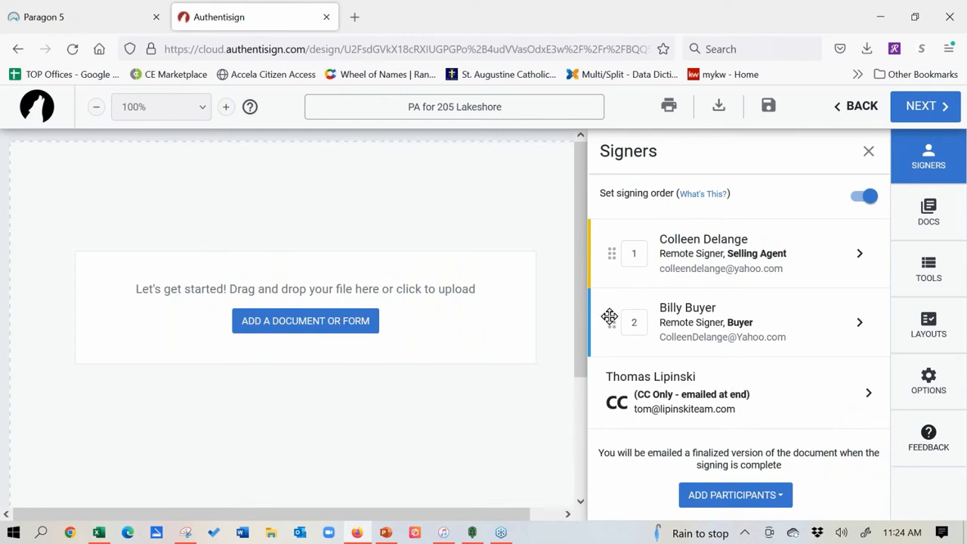
drag(610, 315, 606, 248)
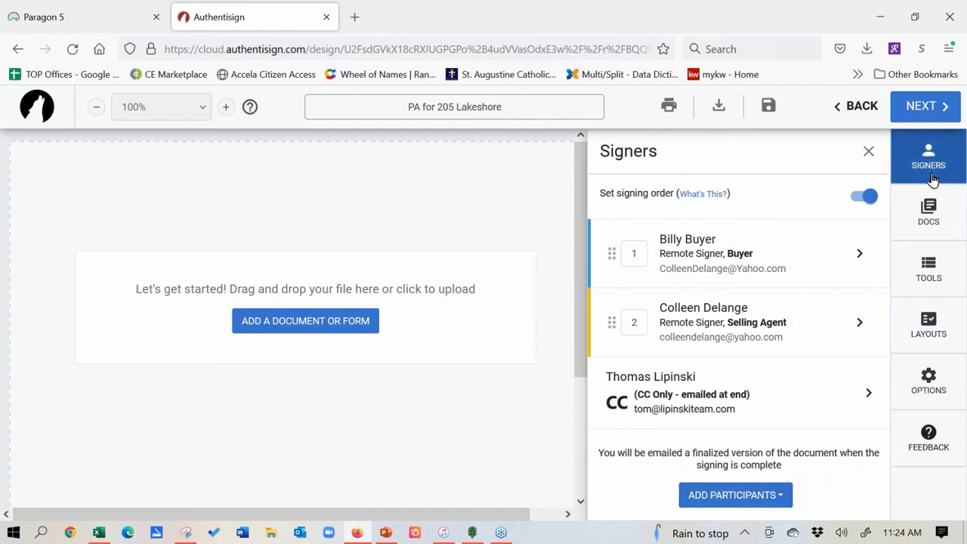
click(910, 217)
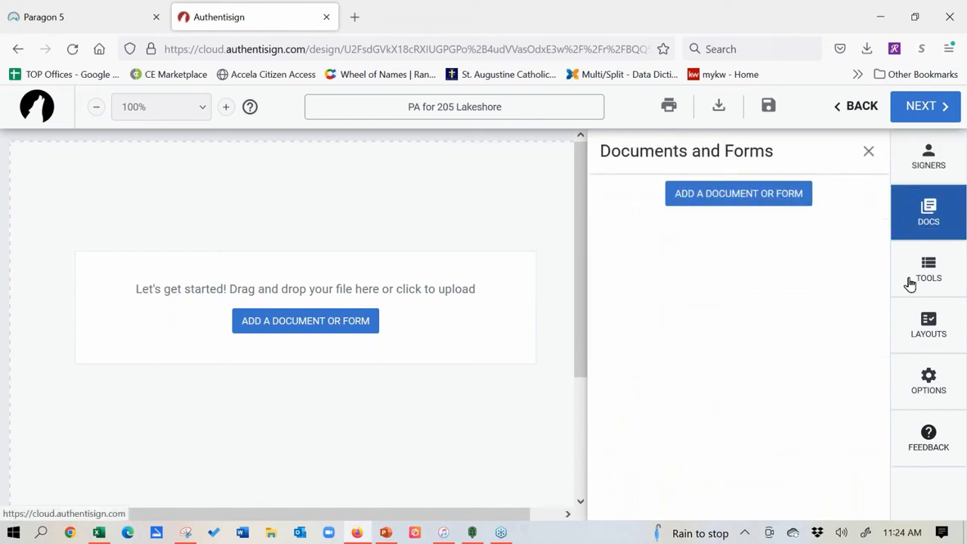
click(335, 323)
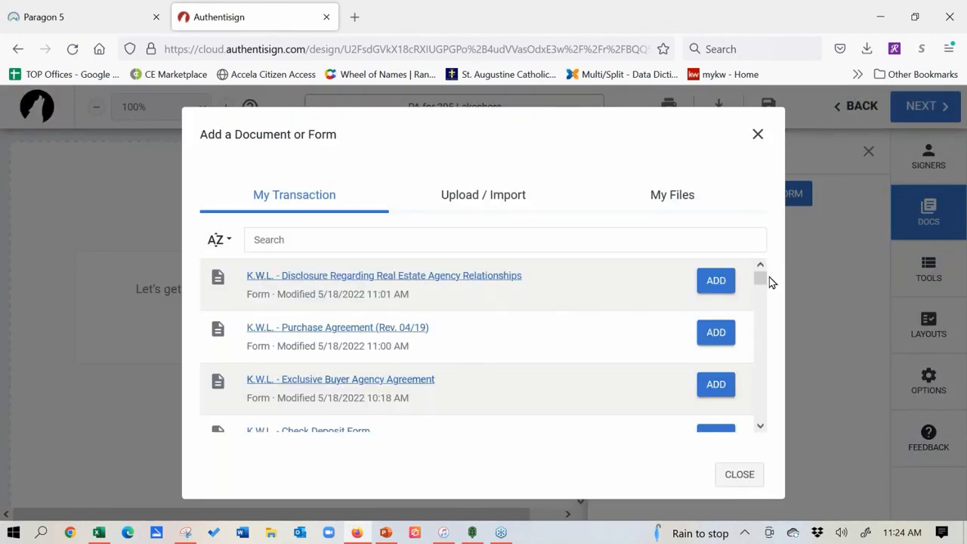
drag(762, 281, 760, 405)
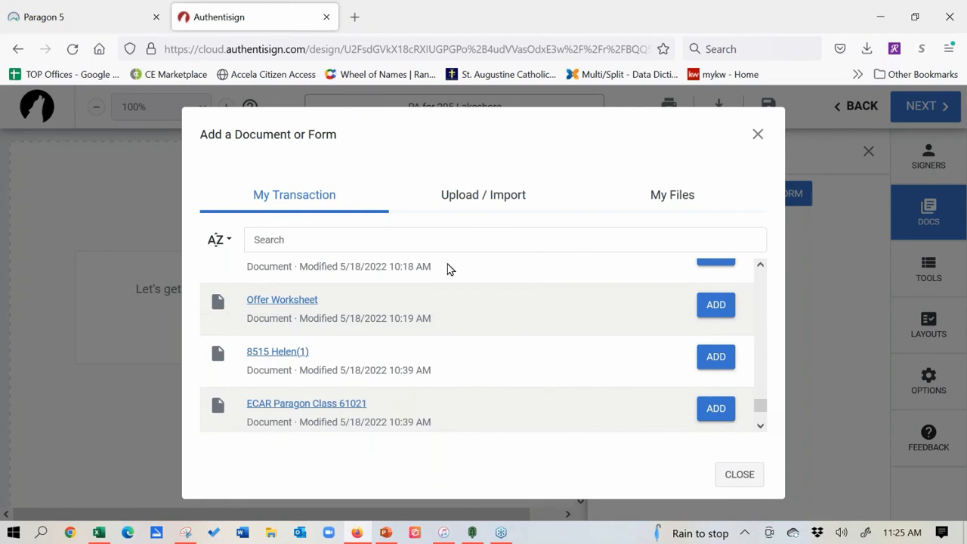
click(760, 265)
click(760, 265)
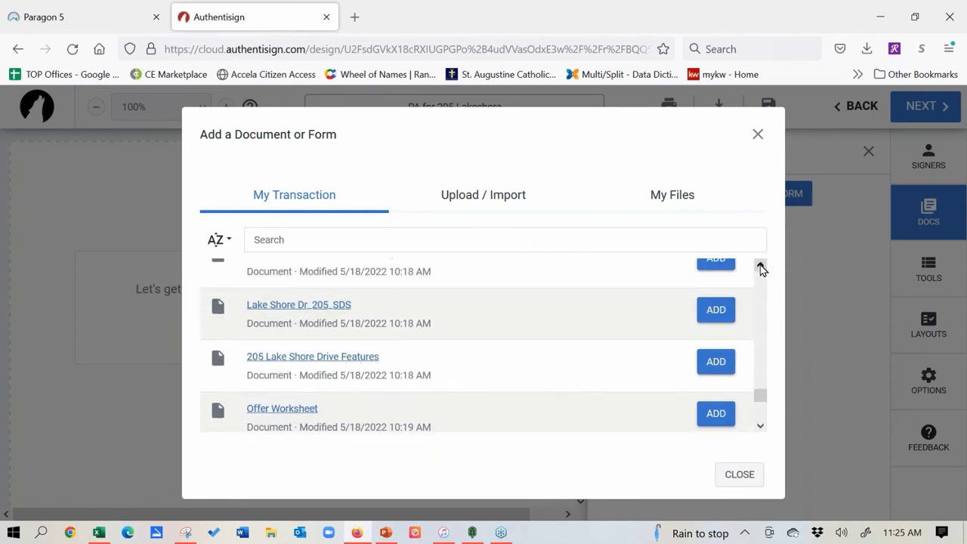
click(724, 314)
Step: Add the K.W.L. Purchase Agreement (Rev. 04/19) and the Real Estate Agency Relationships disclosure
click(760, 266)
click(760, 266)
click(760, 265)
click(760, 265)
click(760, 265)
click(760, 265)
click(760, 265)
click(760, 265)
click(760, 265)
click(759, 266)
click(760, 266)
click(760, 265)
click(760, 265)
click(760, 265)
click(759, 265)
click(759, 265)
click(760, 265)
click(760, 265)
click(760, 265)
click(760, 265)
click(760, 265)
click(760, 265)
click(760, 265)
click(760, 265)
click(760, 265)
click(760, 265)
click(760, 266)
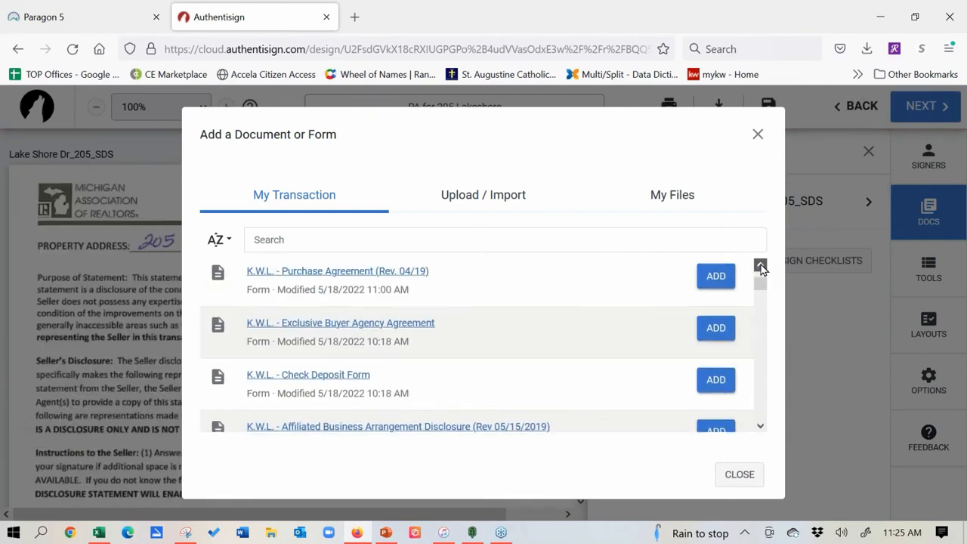
click(760, 265)
click(714, 333)
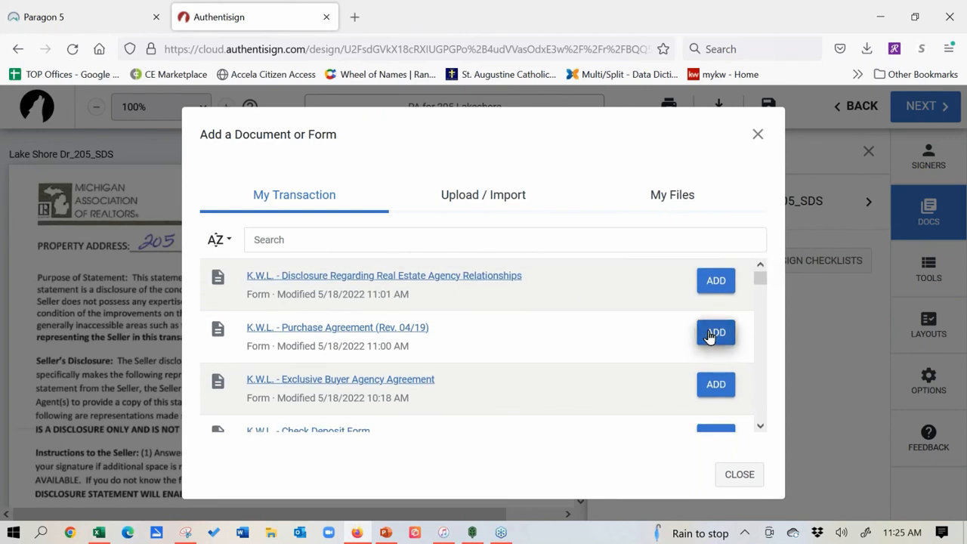
click(715, 280)
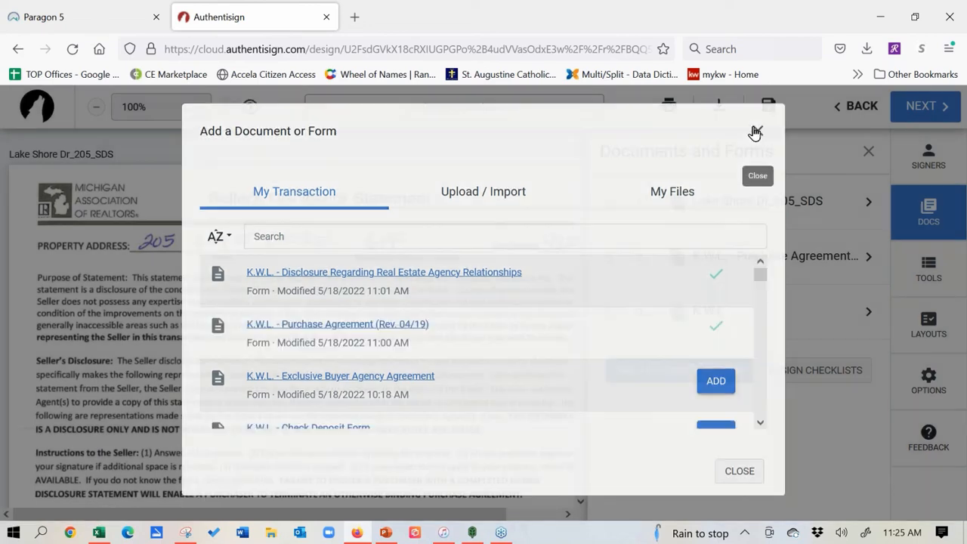
click(755, 133)
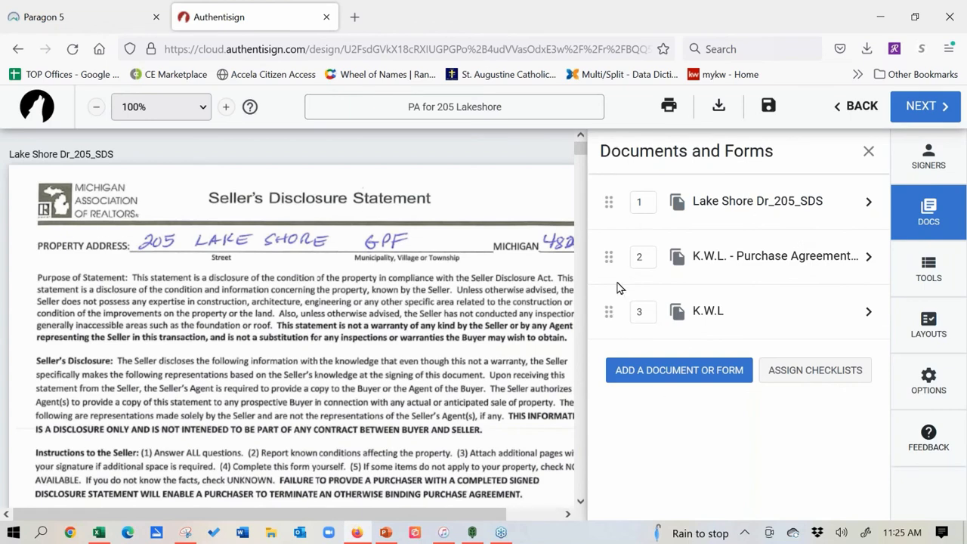
drag(609, 311, 602, 197)
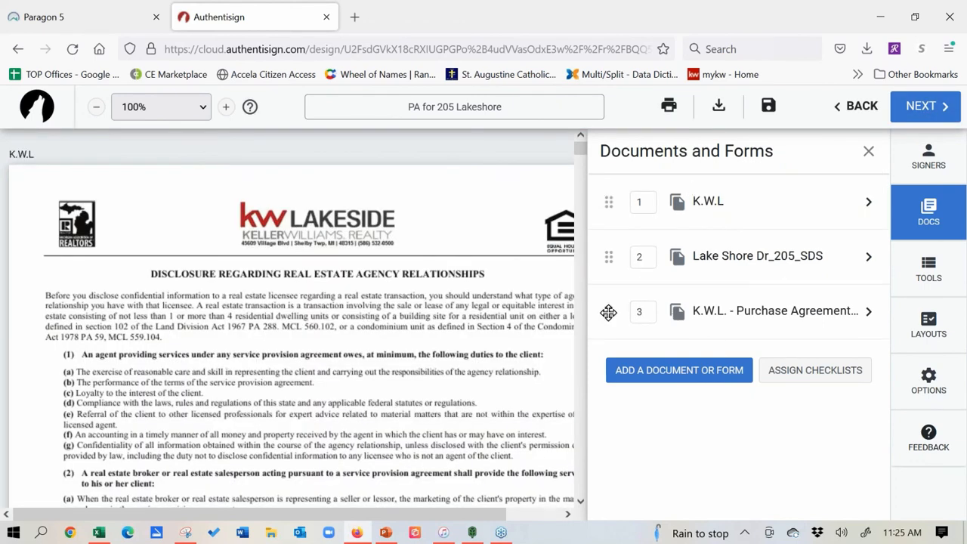
drag(609, 311, 609, 251)
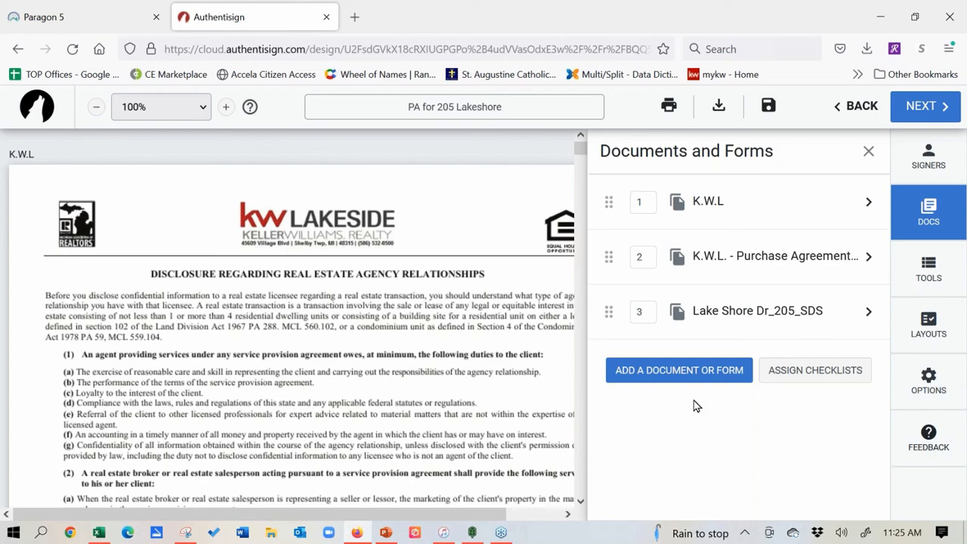
Step: Expand the Purchase Agreement's details and review its page thumbnails, leaving page 2 unchanged
click(869, 257)
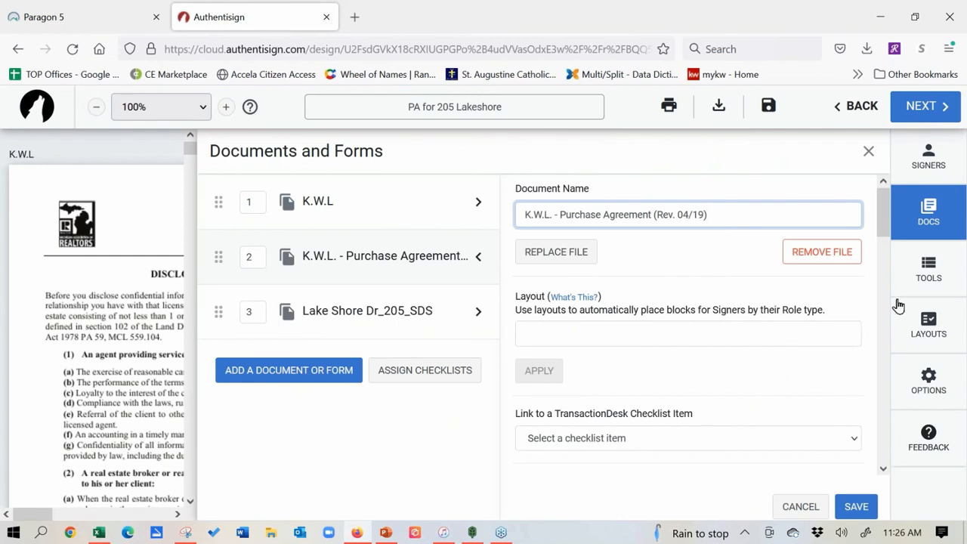
drag(883, 201, 896, 332)
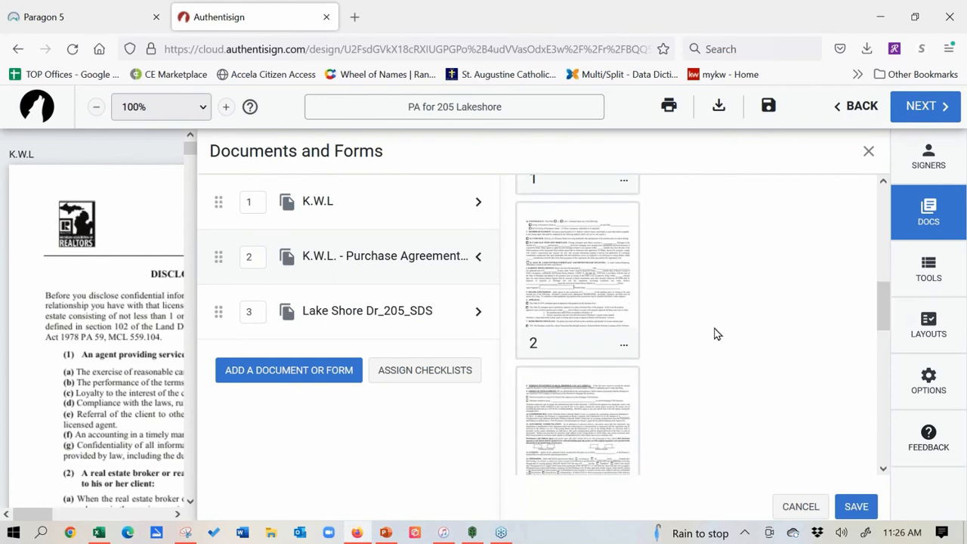
click(624, 345)
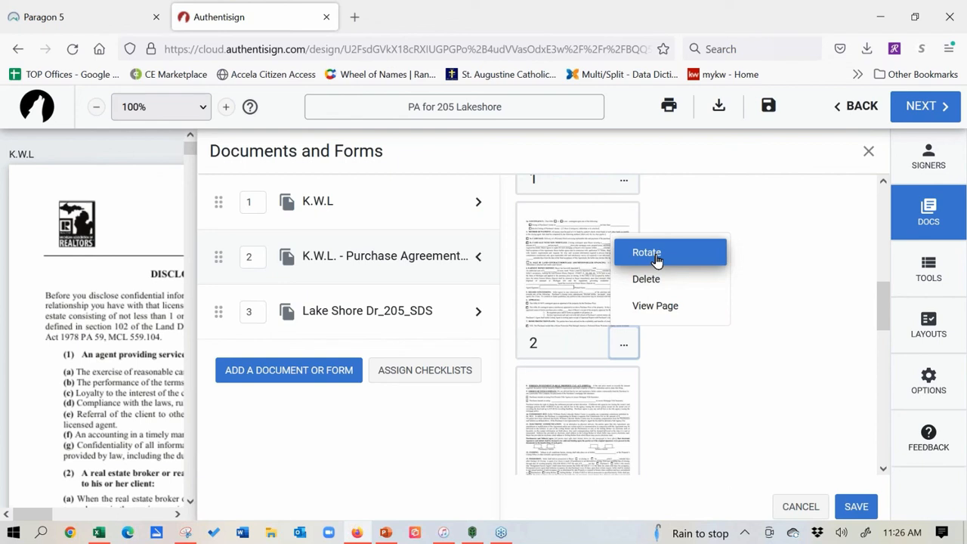
click(773, 215)
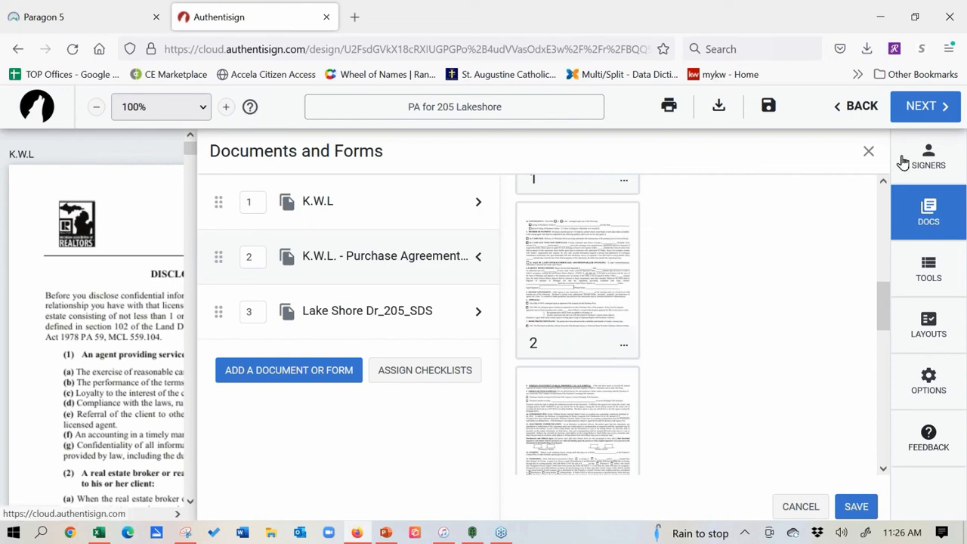
Step: Place a selling-agent Sign Here field on the disclosure's left Licensee line, shifting its date right
click(912, 262)
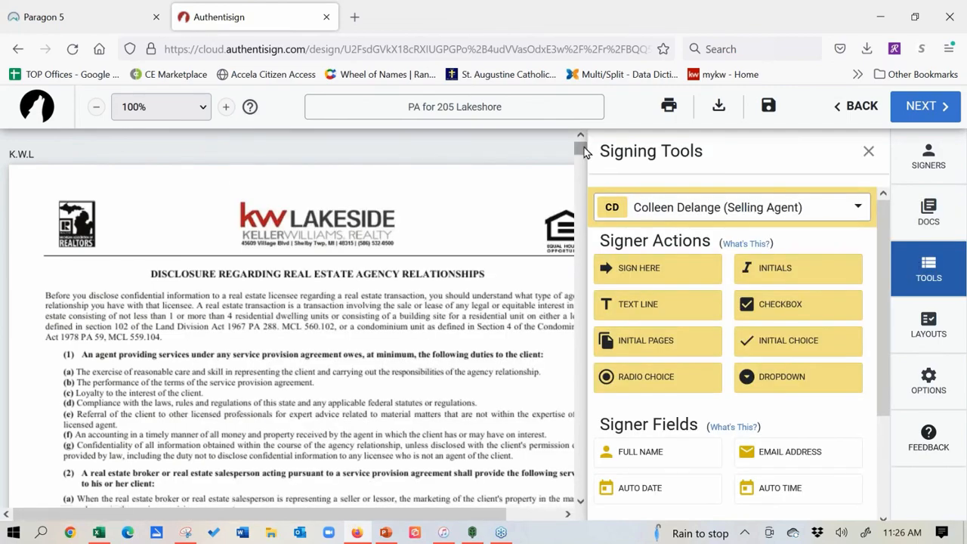
drag(584, 156, 585, 182)
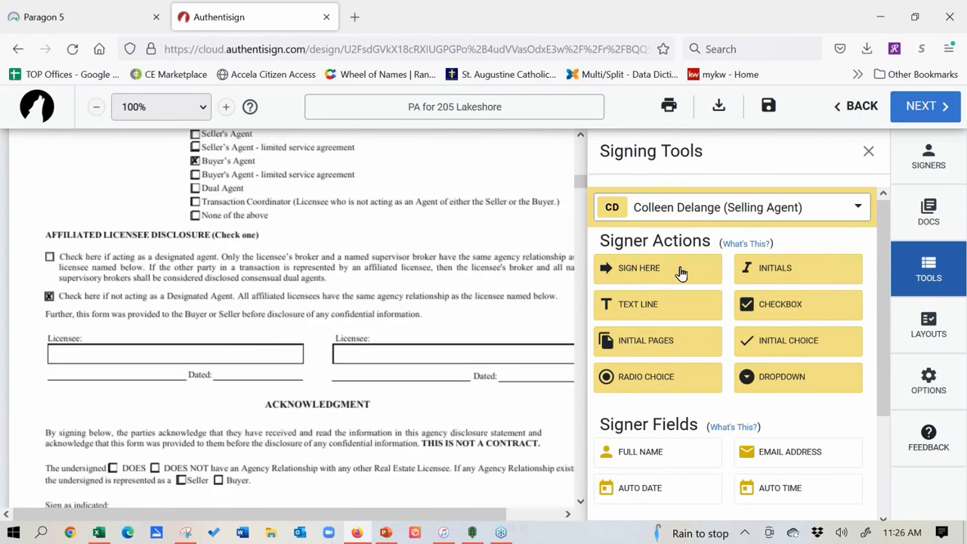
drag(619, 272, 50, 344)
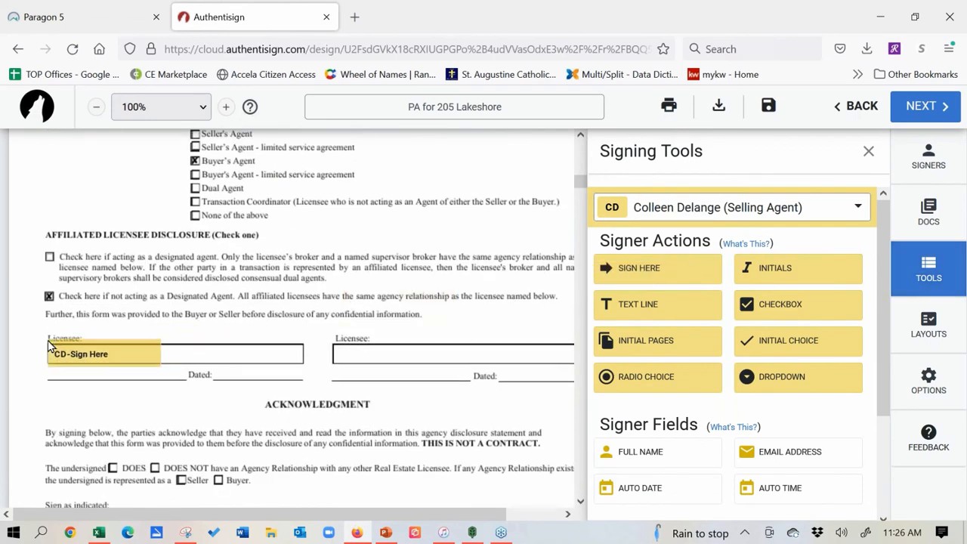
drag(185, 347, 247, 360)
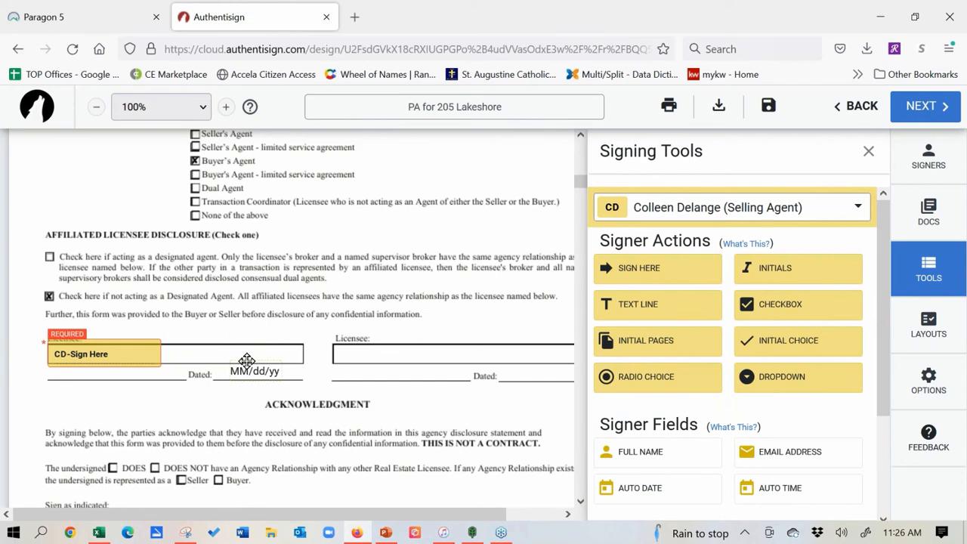
click(859, 208)
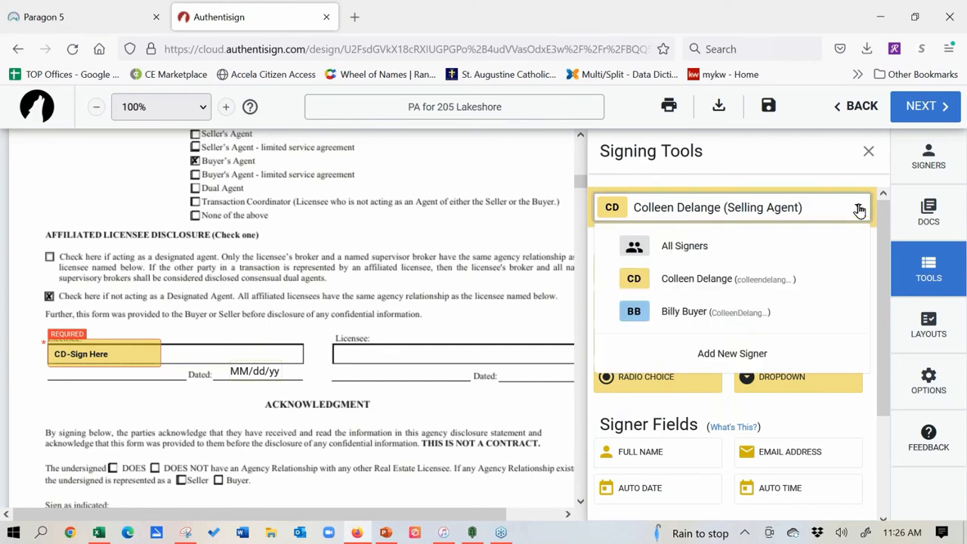
Step: Place a required buyer Sign Here field on the Buyer line, with its date on Buyer Dated
click(714, 316)
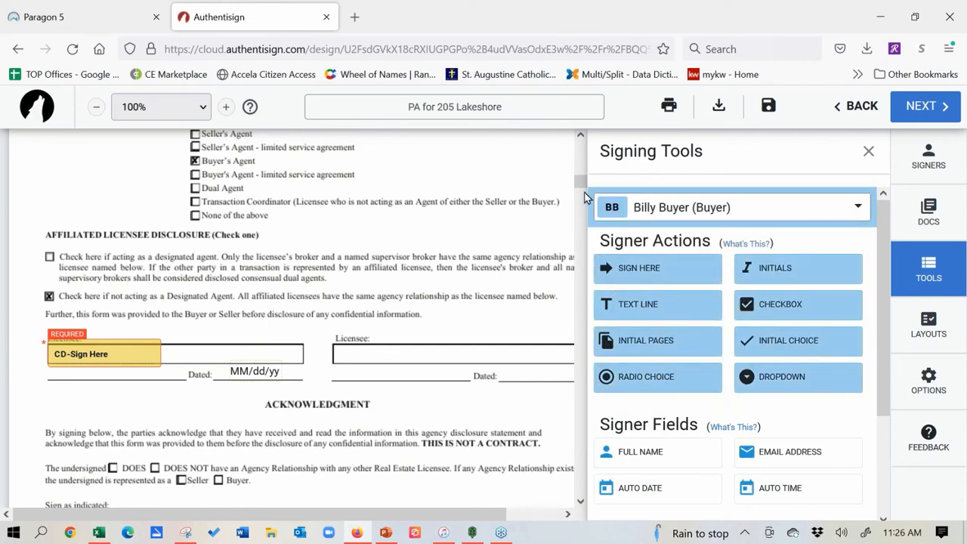
drag(580, 183, 580, 193)
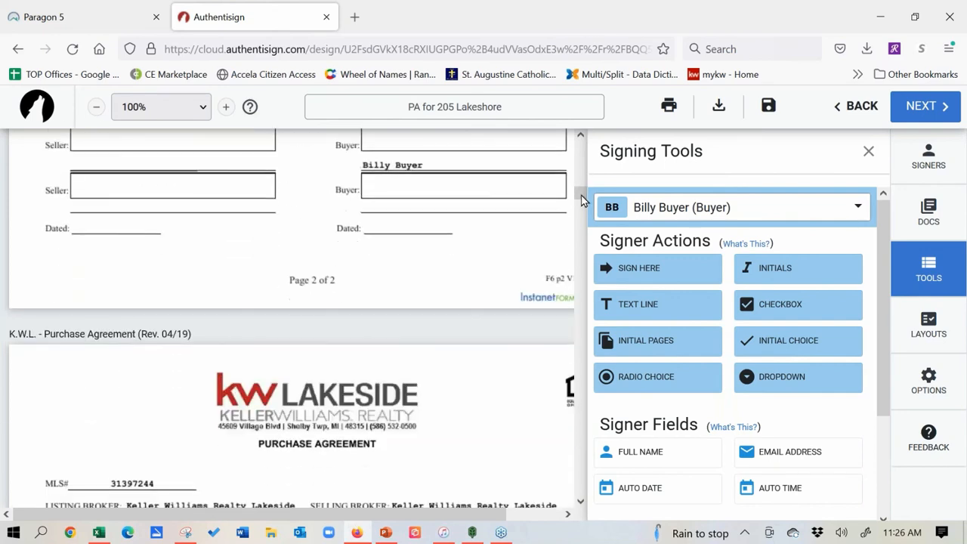
drag(614, 267, 428, 185)
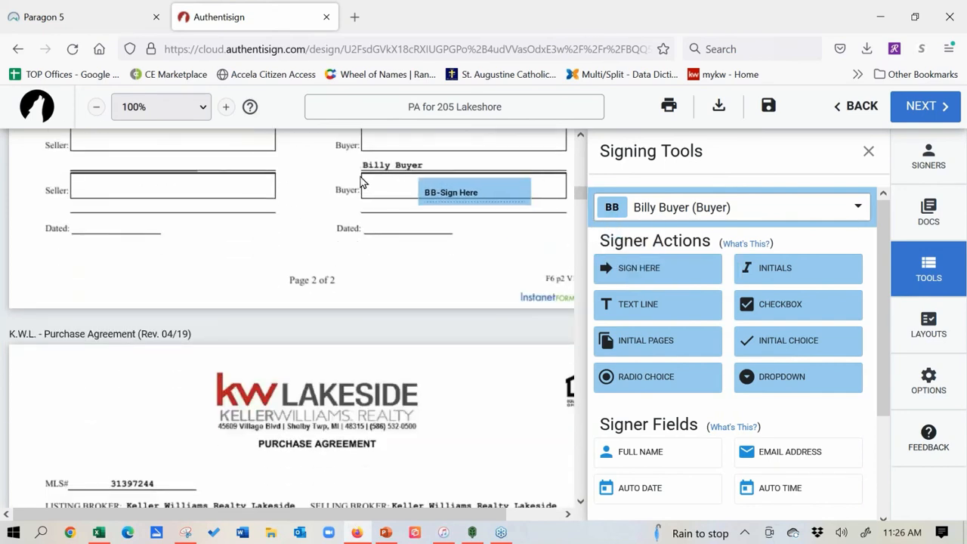
drag(504, 196, 396, 227)
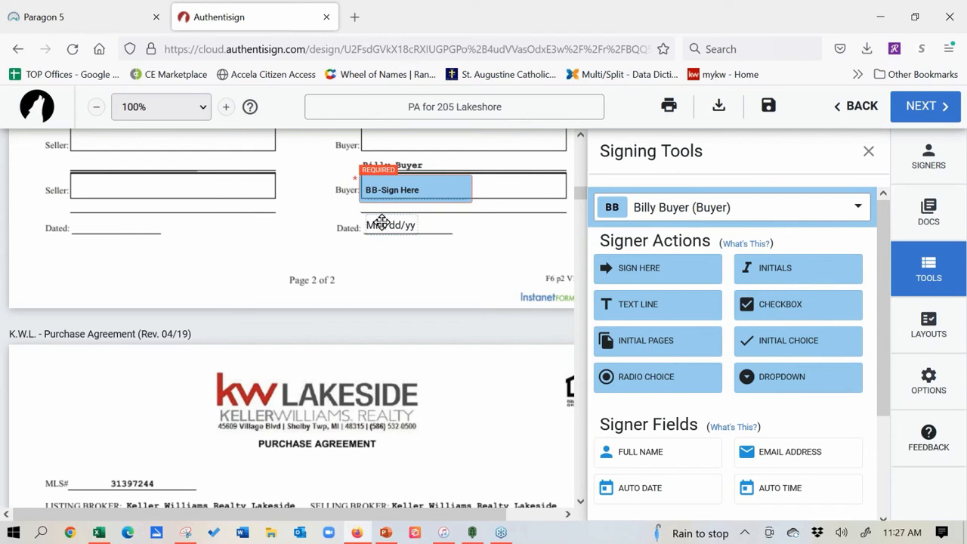
click(405, 189)
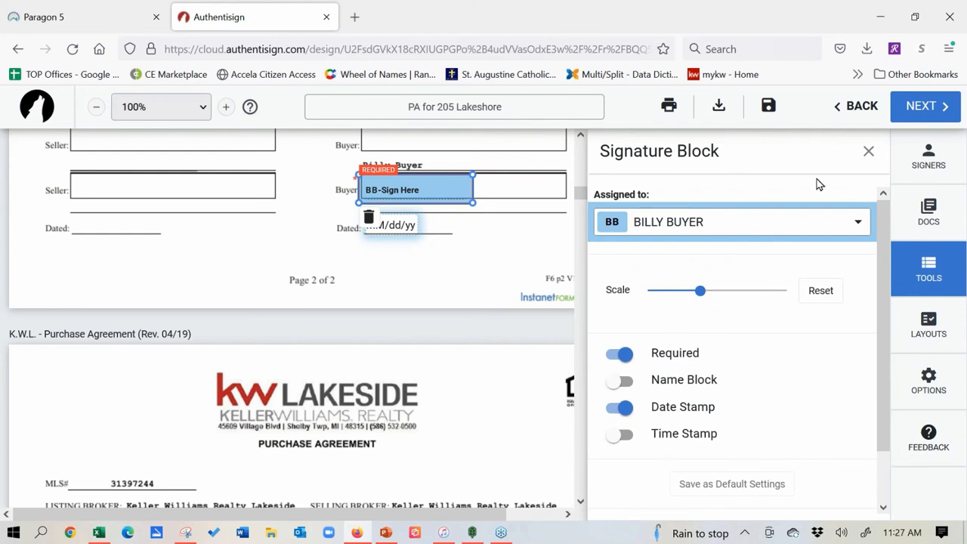
click(869, 151)
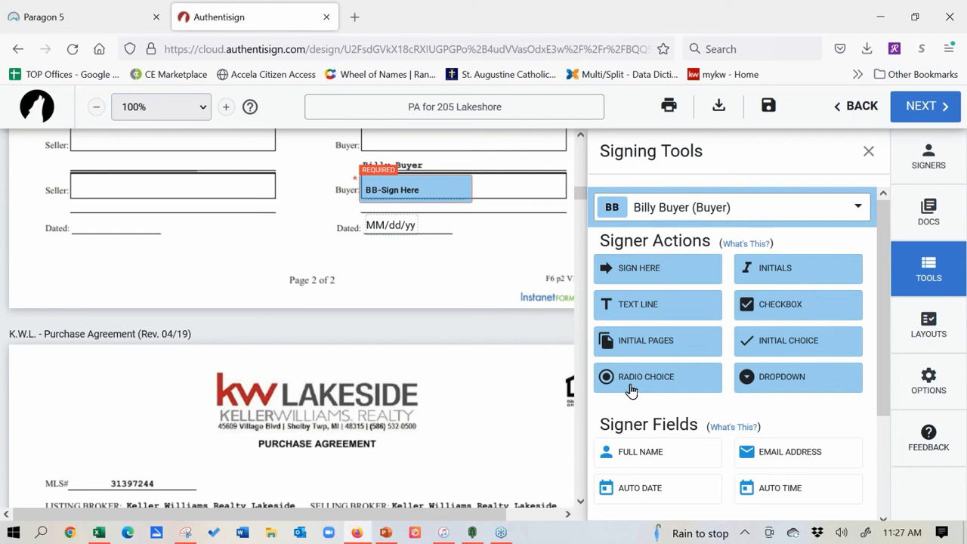
Step: Add a buyer radio choice with options on the page 2 Home Protection Plan YES and NO boxes
drag(580, 195, 587, 242)
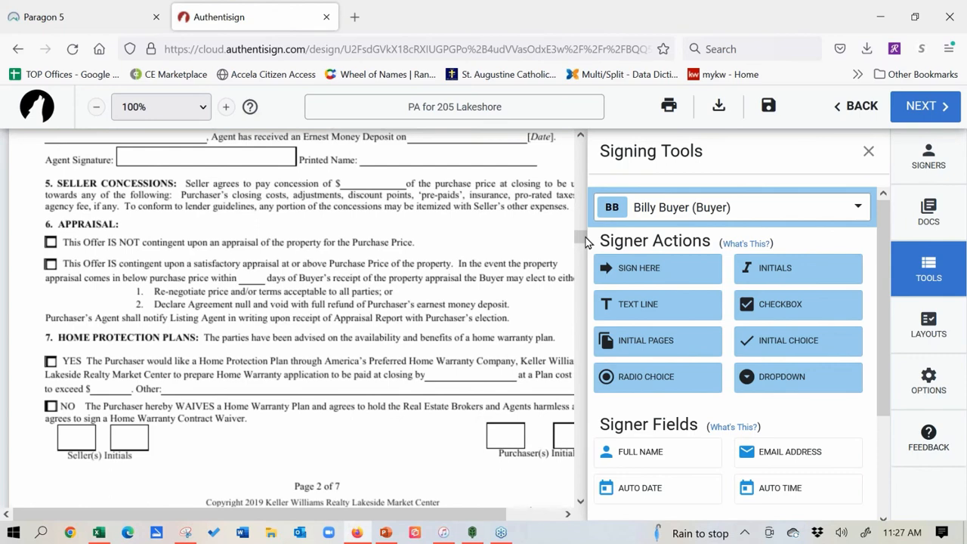
click(646, 388)
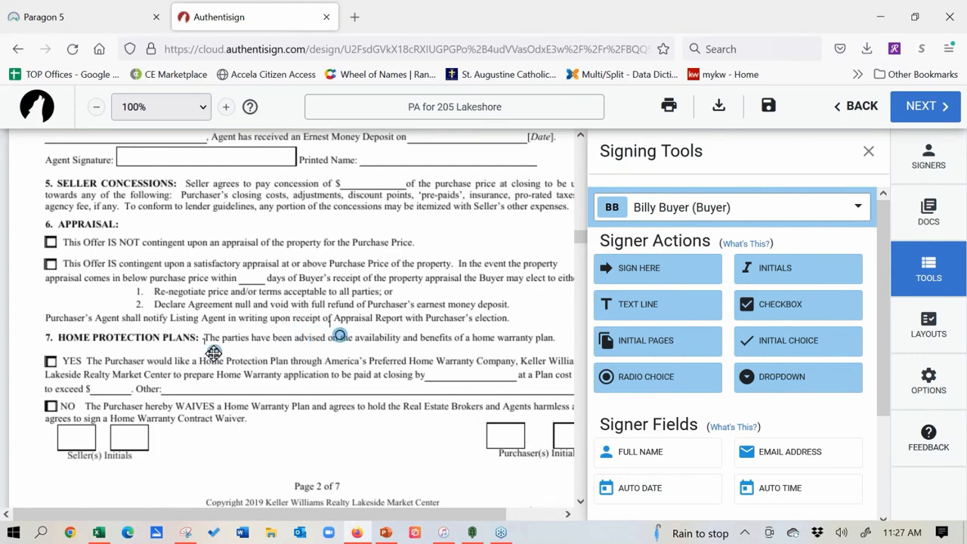
drag(50, 360, 48, 362)
drag(338, 333, 50, 403)
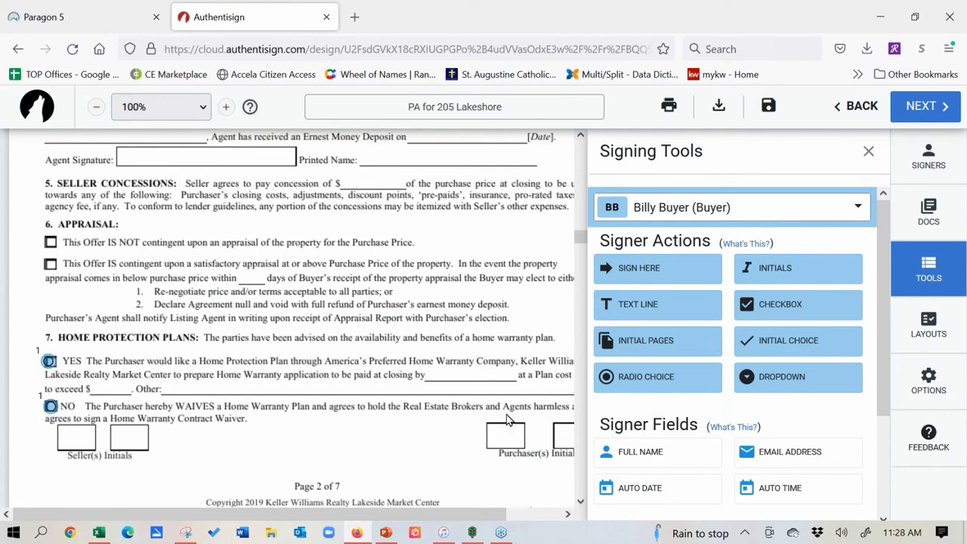
Step: Place Billy Buyer's right-aligned initials at the top of all 7 K.W.L. - Purchase Agreement pages
click(661, 342)
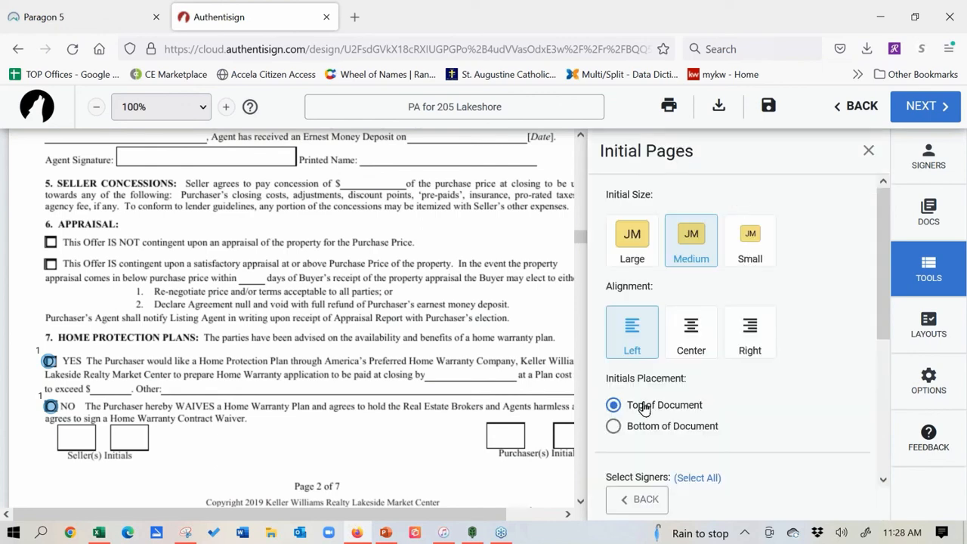
click(756, 334)
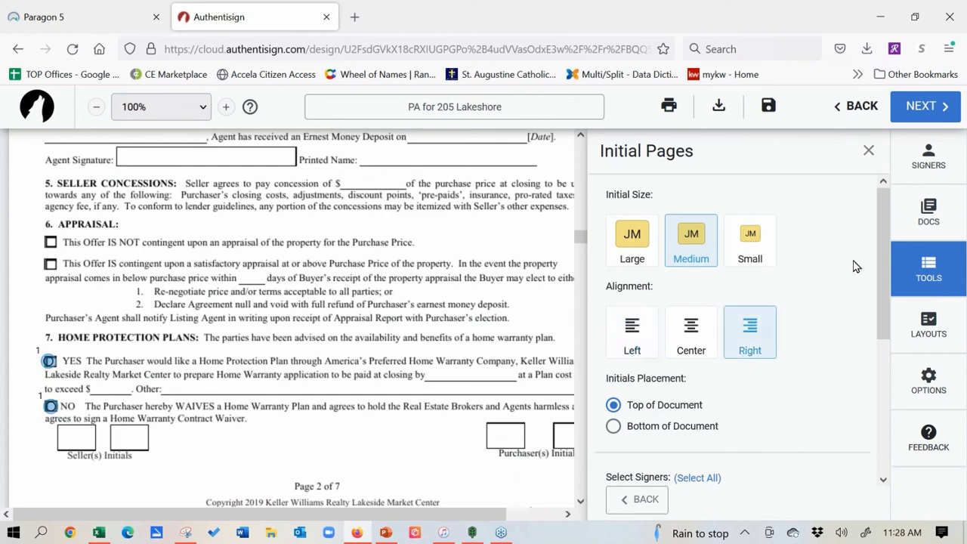
drag(885, 251, 891, 338)
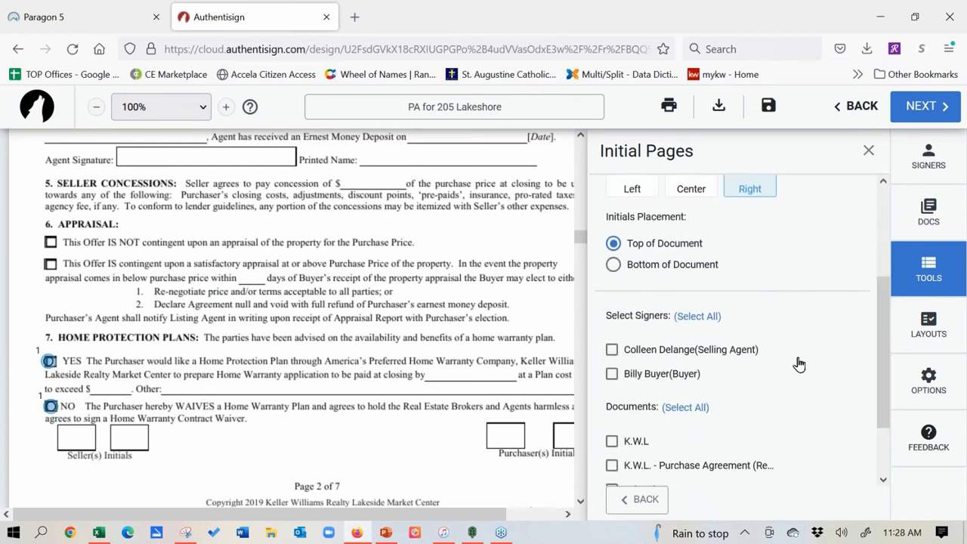
click(611, 374)
drag(881, 295, 881, 332)
click(612, 404)
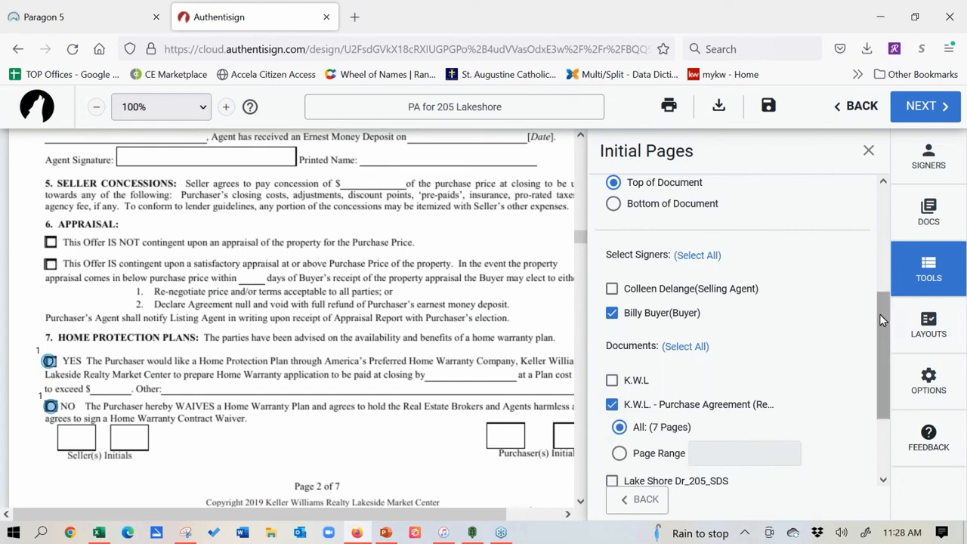
drag(880, 315, 896, 388)
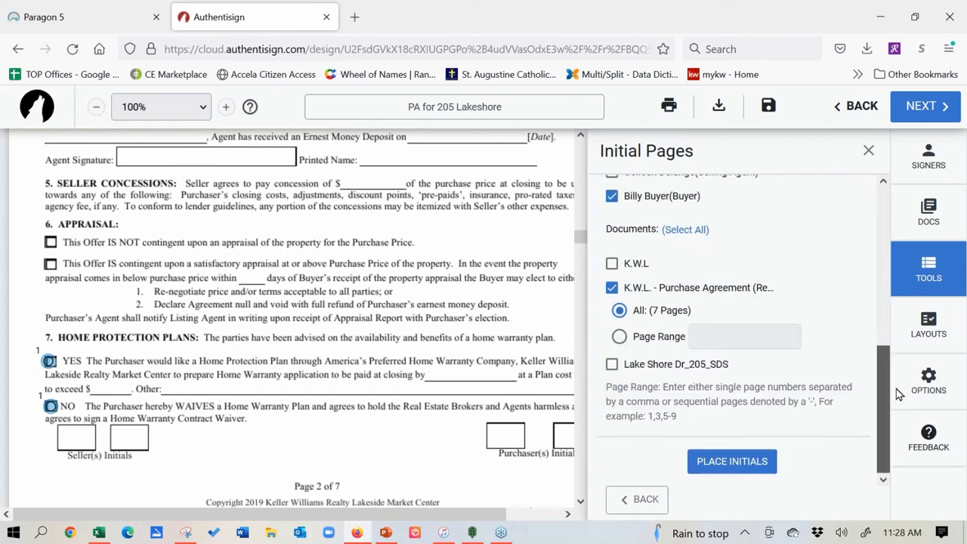
click(732, 461)
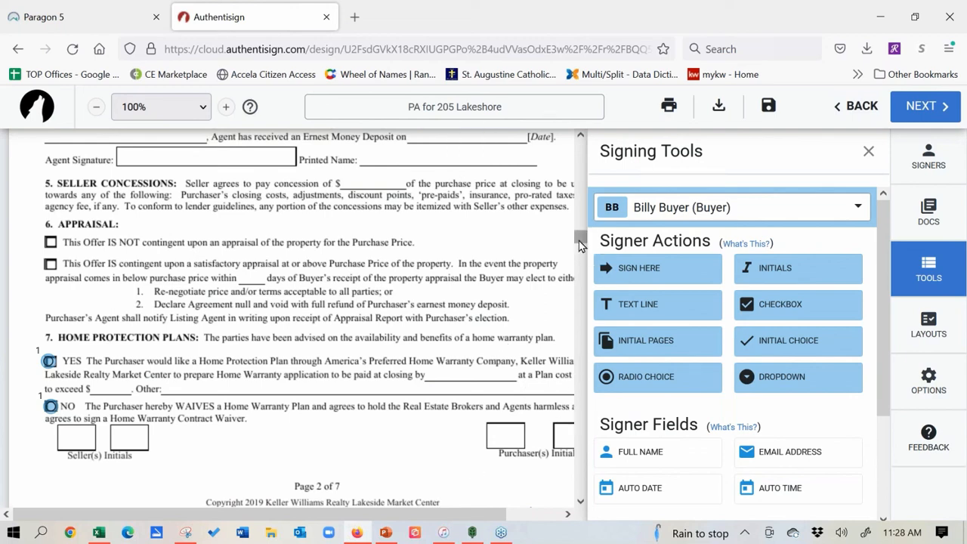
Step: Put BB initials in page 2's Purchaser(s) Initials box and right-aligned initials at every page bottom
drag(579, 239, 580, 252)
drag(570, 296, 484, 132)
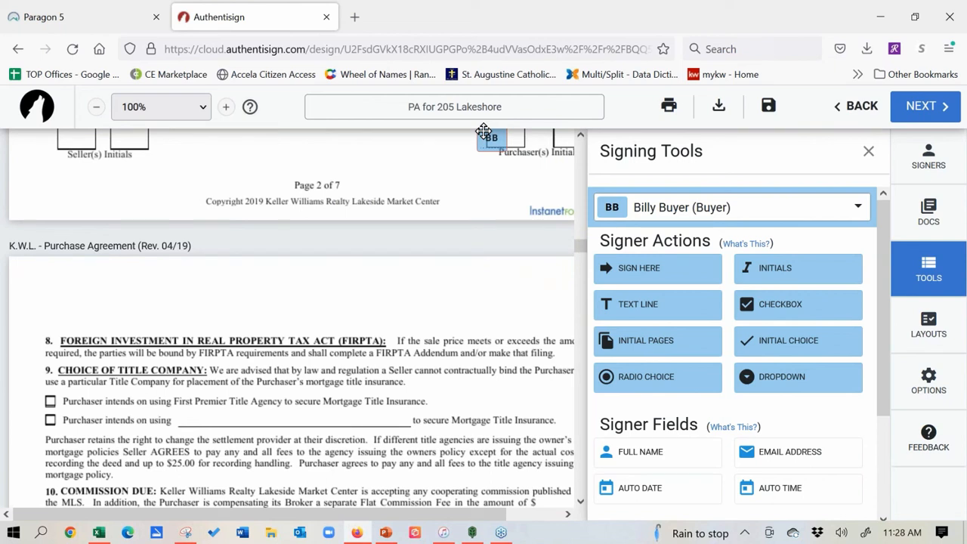
click(648, 349)
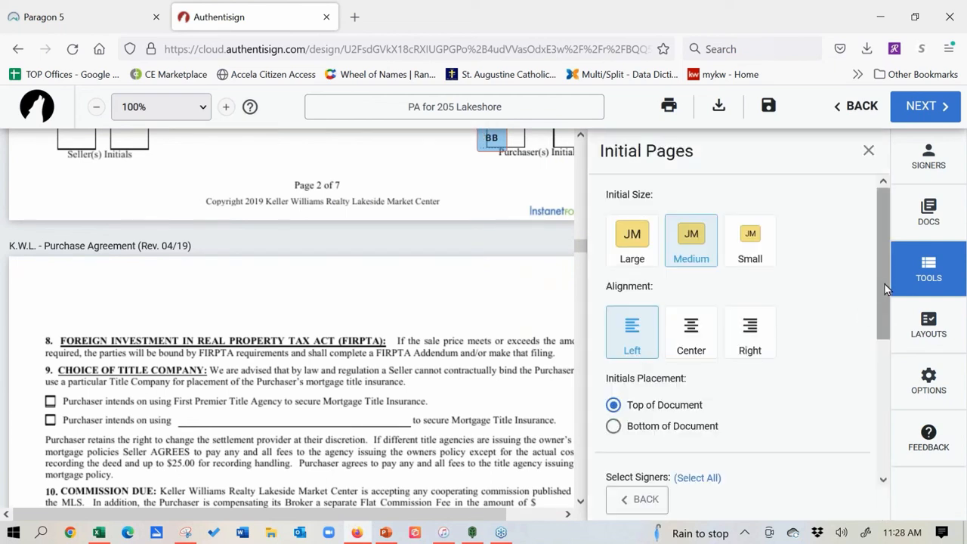
drag(888, 290, 884, 319)
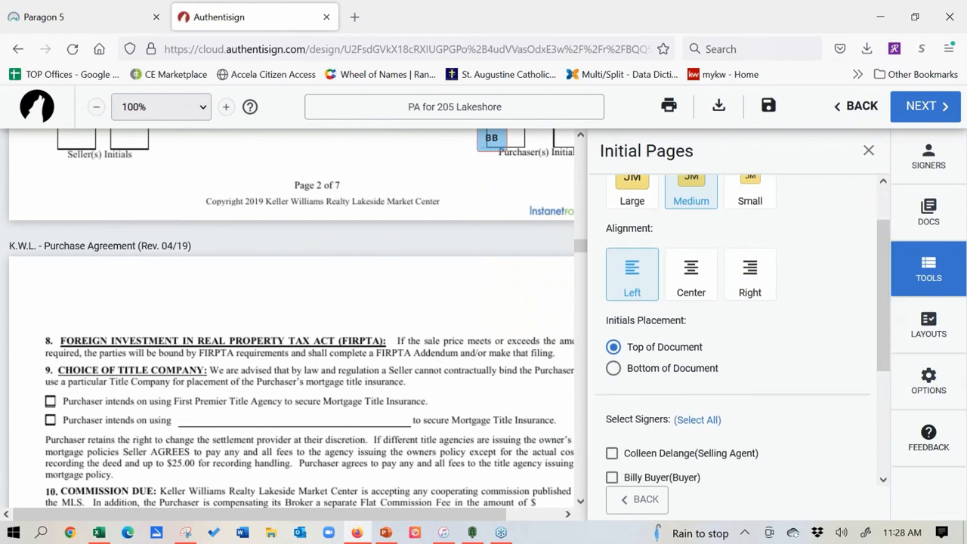
click(615, 375)
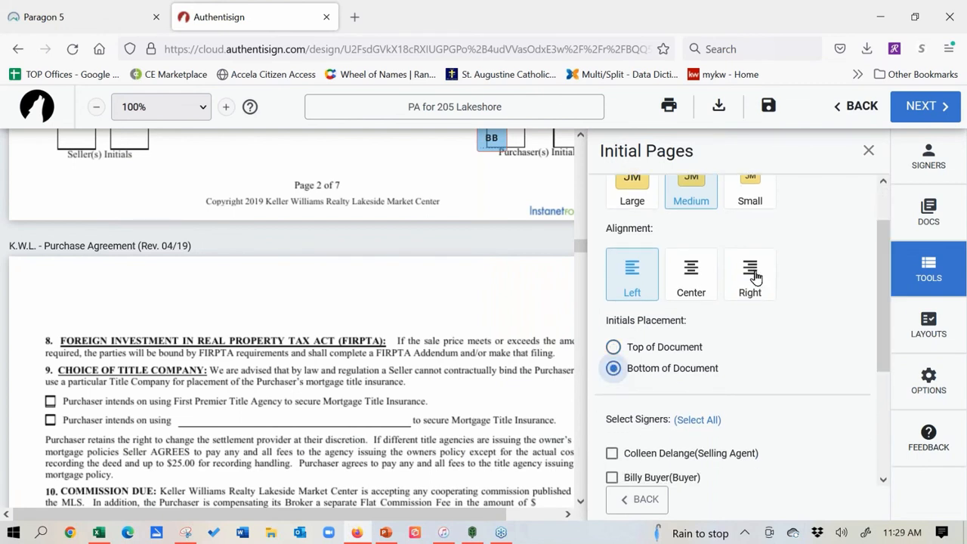
click(756, 278)
drag(884, 283, 881, 337)
click(612, 372)
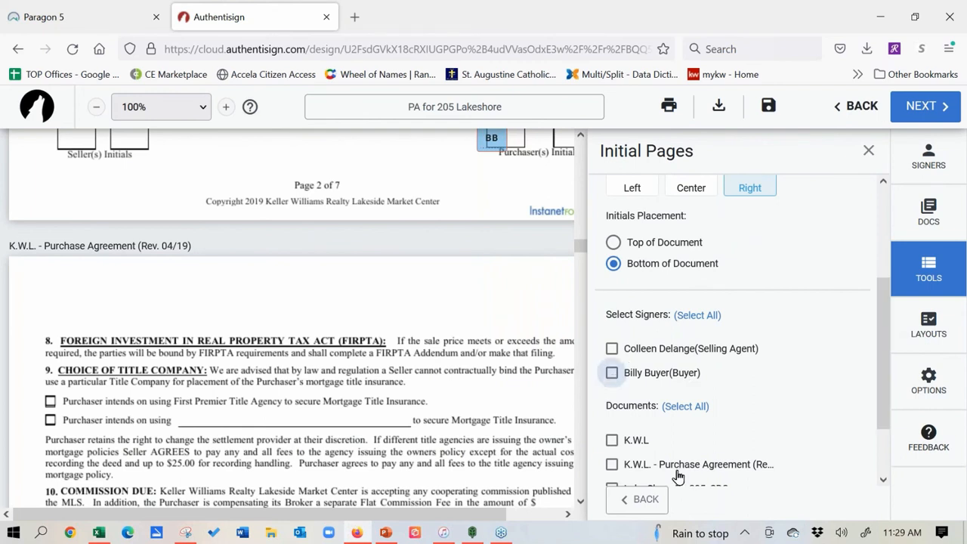
click(612, 465)
drag(880, 303, 881, 389)
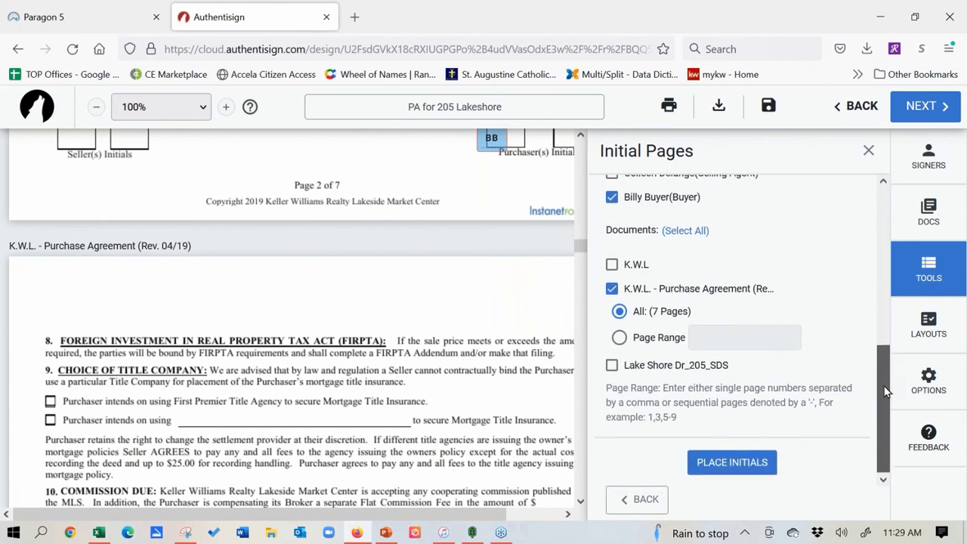
click(737, 464)
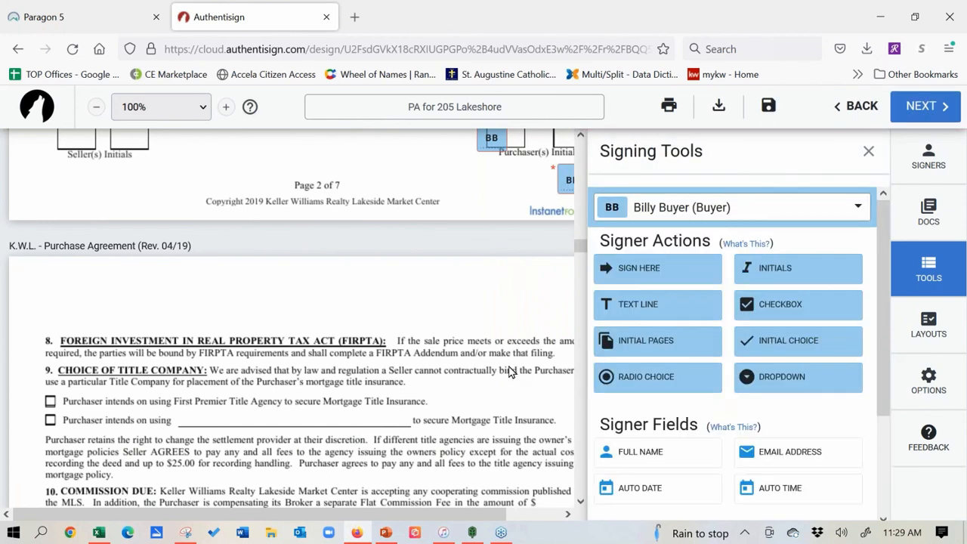
Step: Drag the BB initials fields into the Purchaser(s) Initials boxes on pages 2, 3 and 4
drag(563, 168, 563, 127)
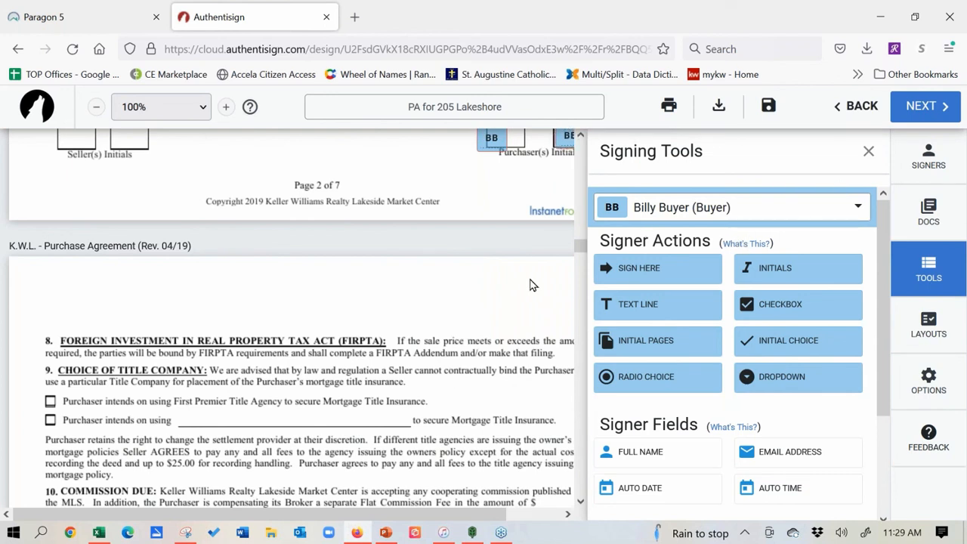
scroll(580, 255, down, 10)
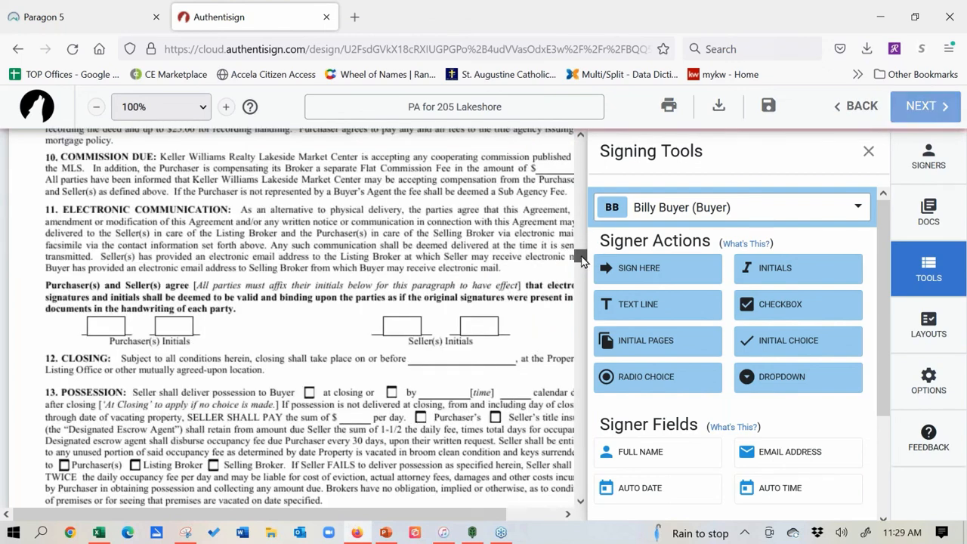
drag(559, 310, 568, 281)
scroll(582, 280, down, 8)
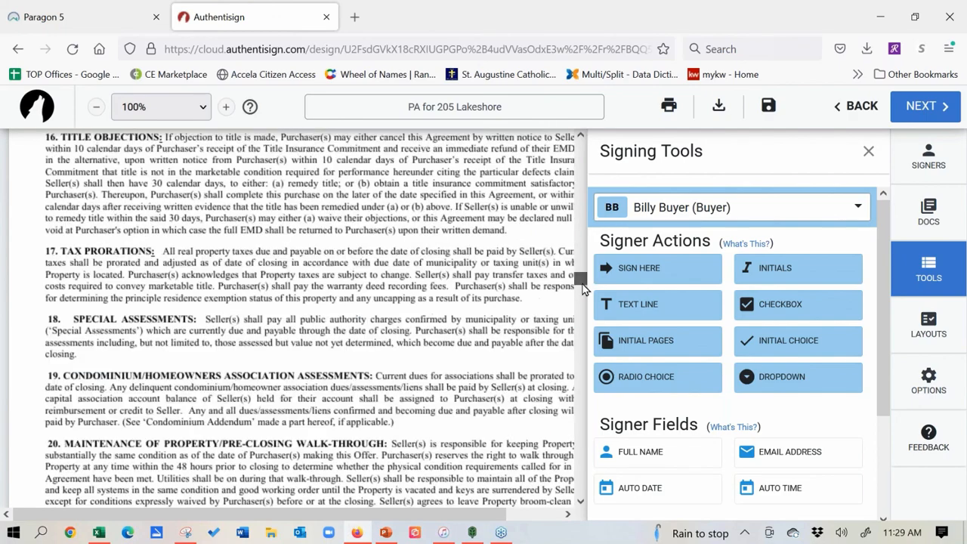
drag(559, 471, 560, 444)
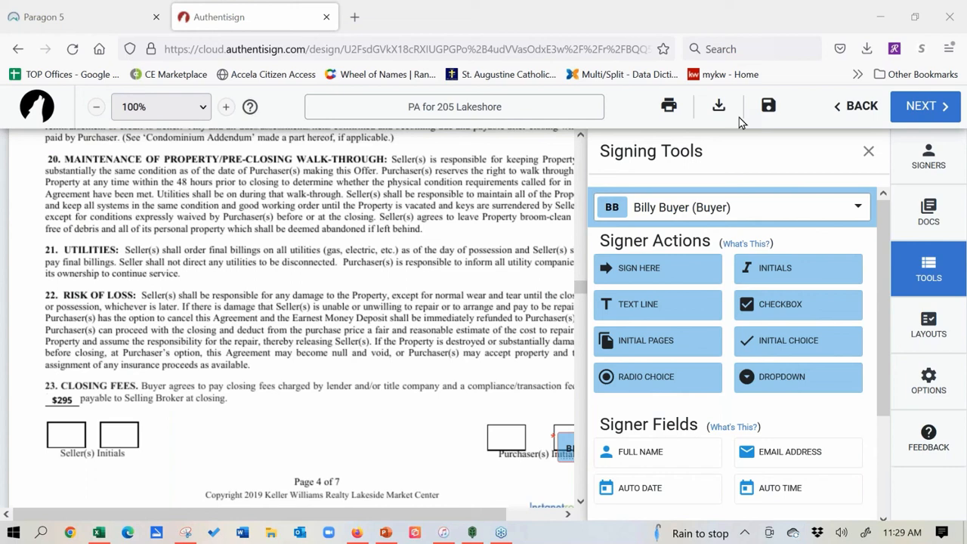
Step: Add the buyer's email address field to page 4 of the Purchase Agreement
click(857, 209)
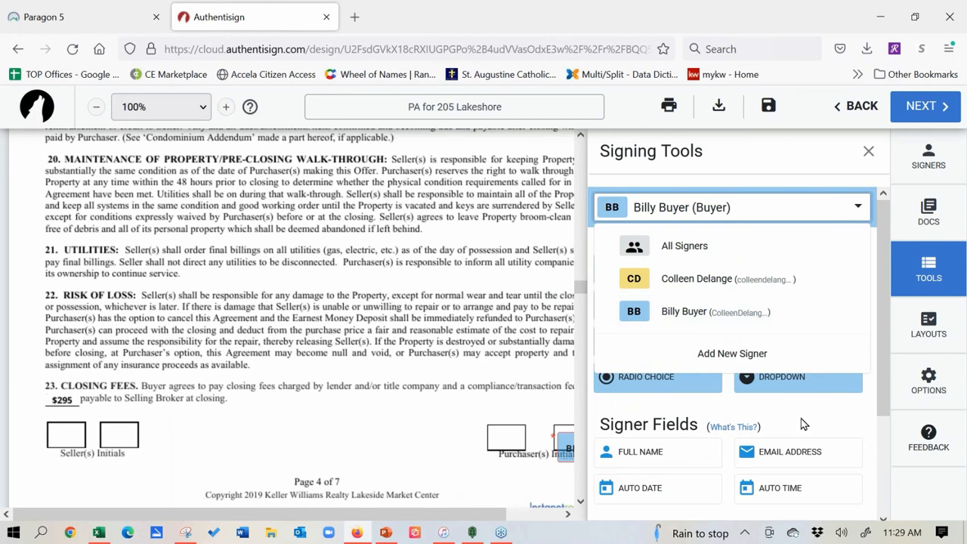
click(855, 201)
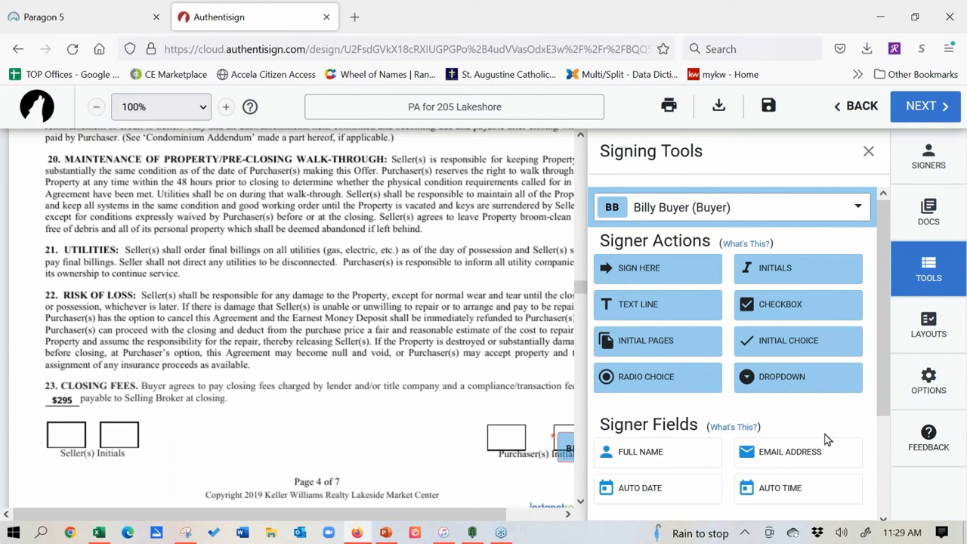
drag(806, 460, 390, 407)
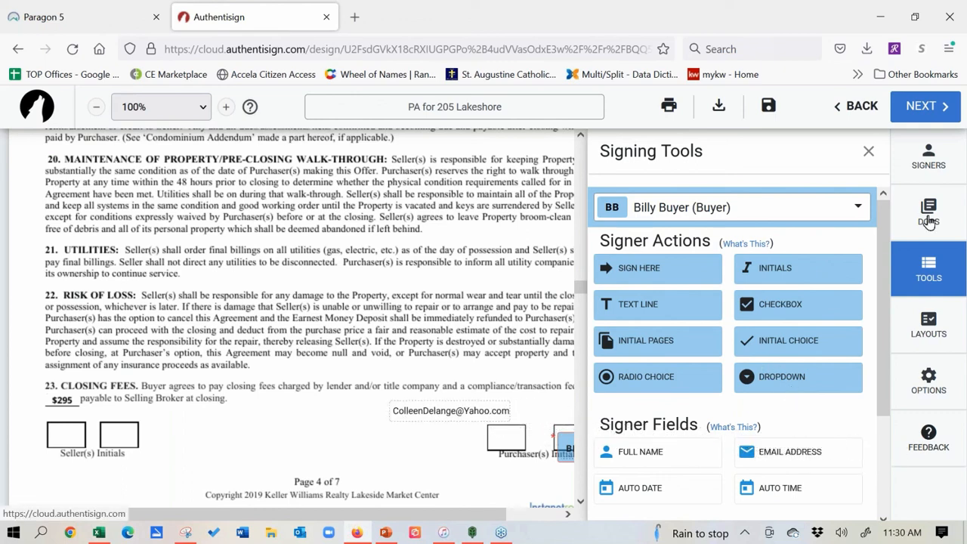
Step: Strike through the $295 closing fee with a line markup and show the signers list
drag(883, 233, 884, 335)
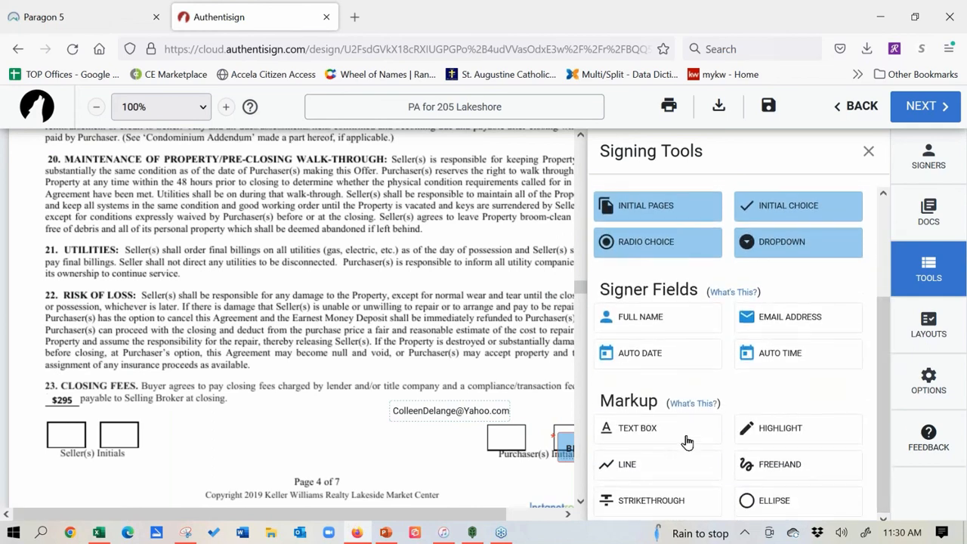
click(649, 465)
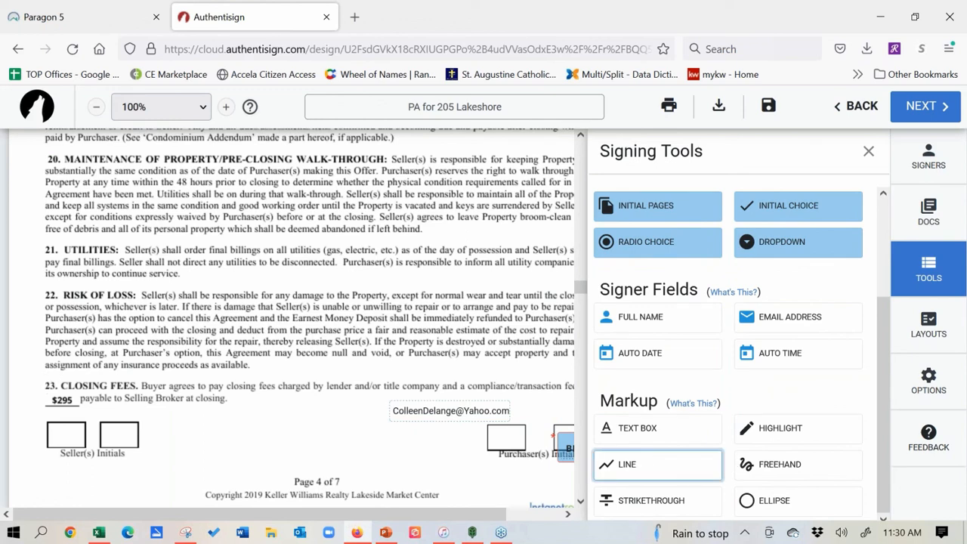
drag(44, 393, 80, 399)
click(928, 154)
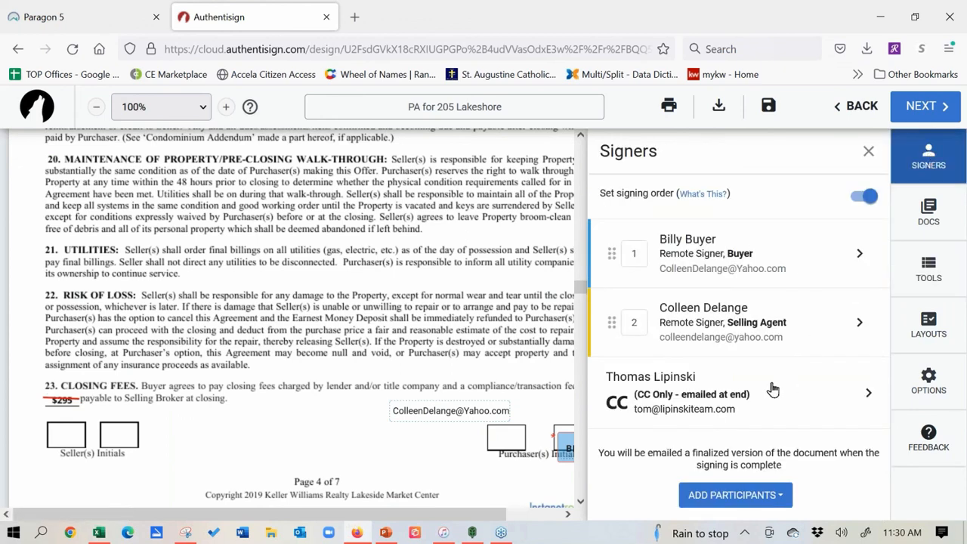
Step: Finish field placement and bring up the buyer's Customize invitation email form
click(920, 114)
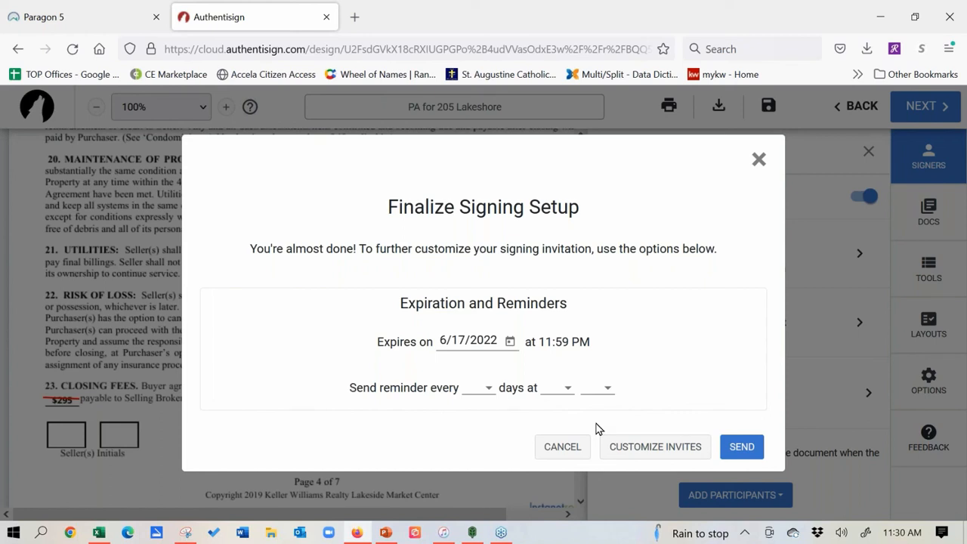
click(657, 447)
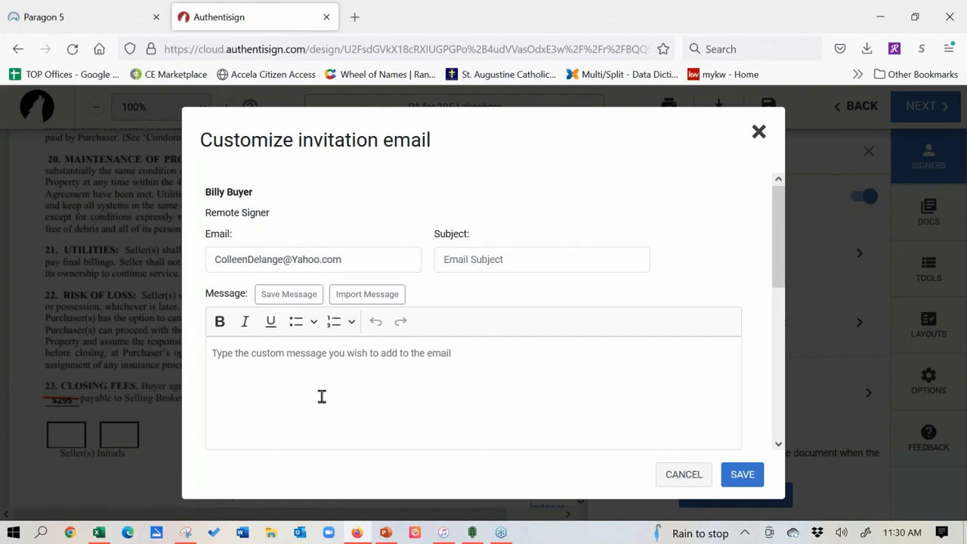
drag(778, 213, 781, 345)
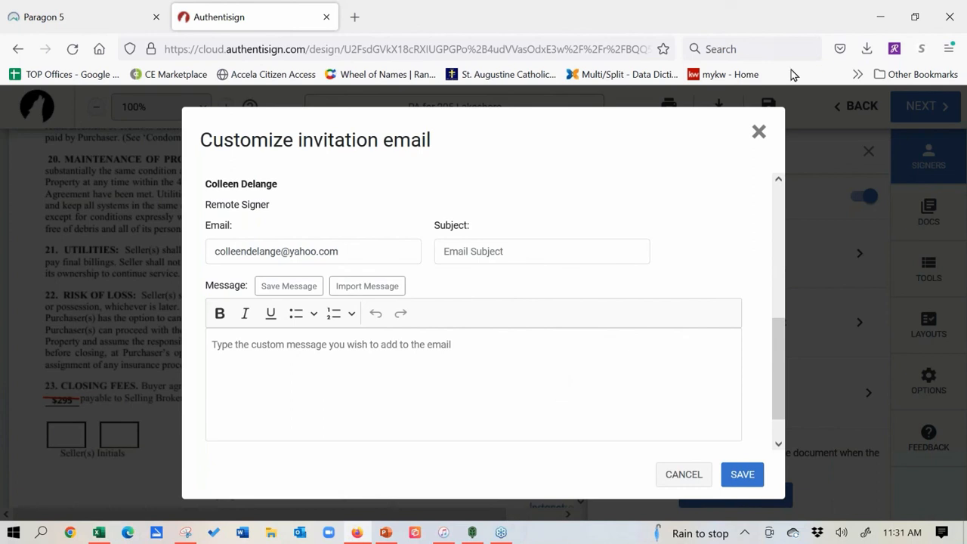
click(759, 135)
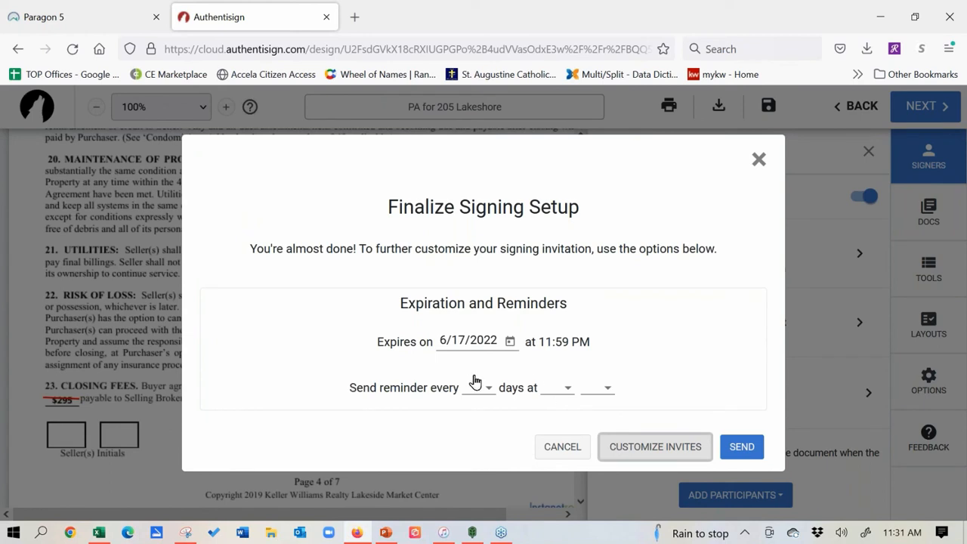
click(742, 447)
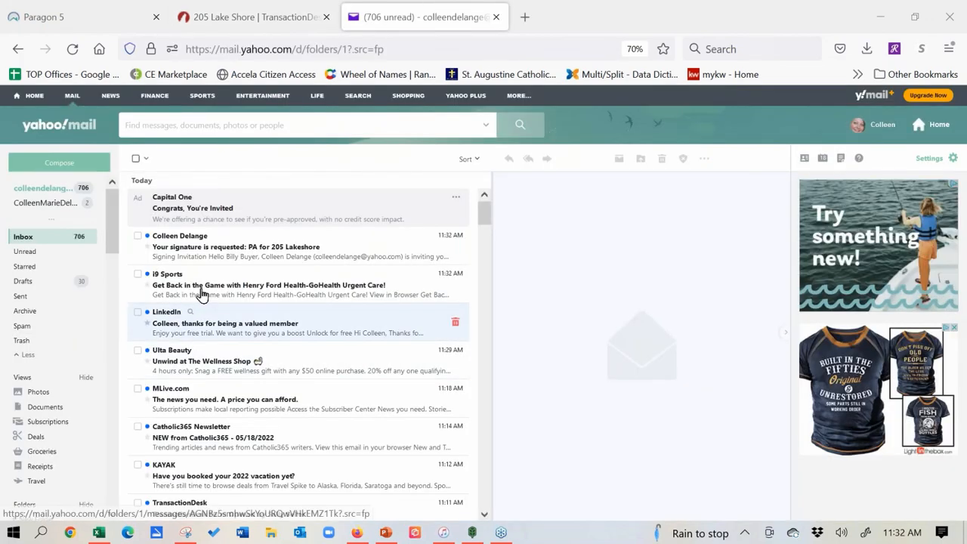
click(202, 241)
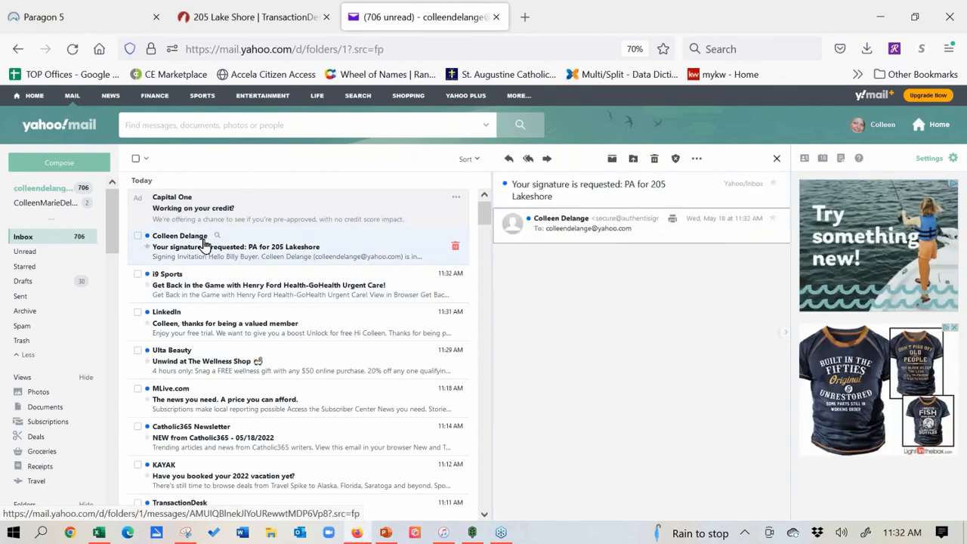
double_click(203, 242)
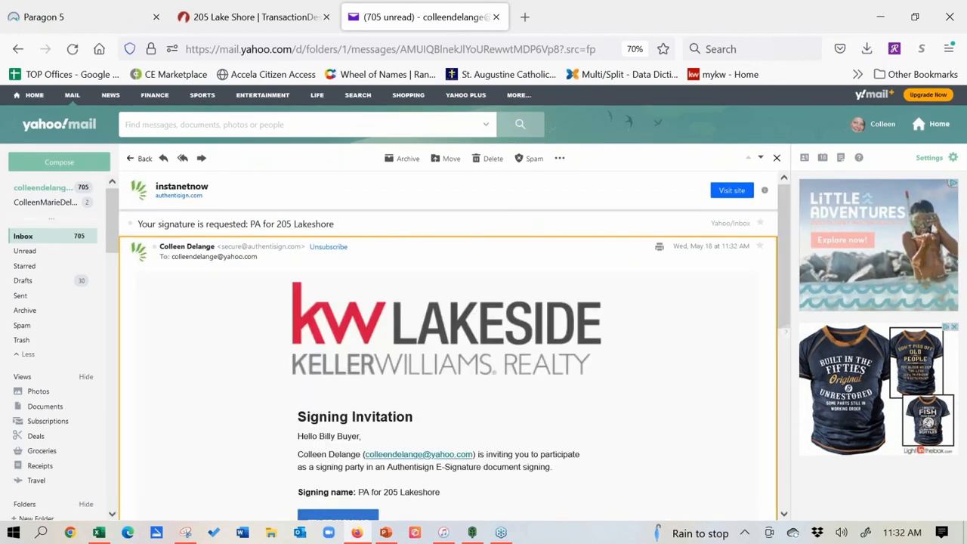
drag(783, 262, 773, 312)
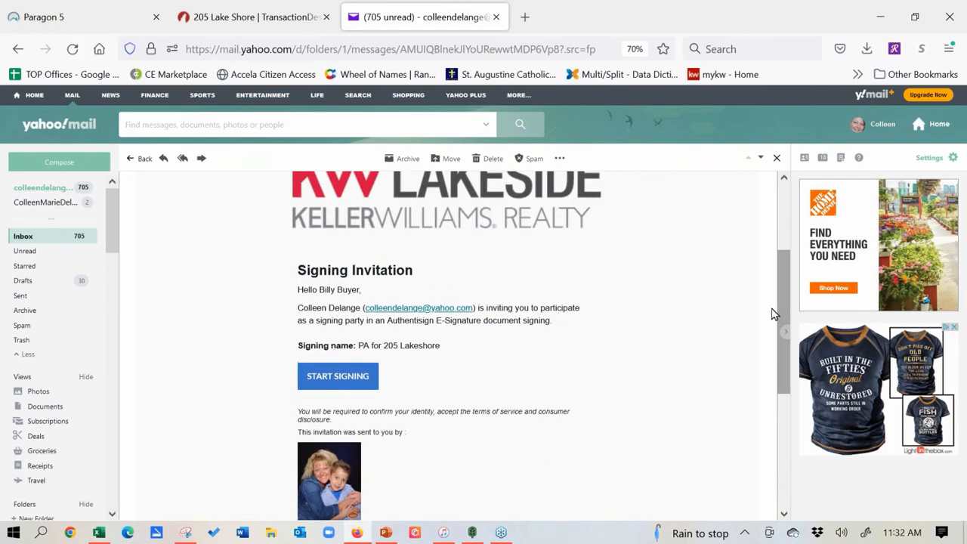
click(338, 376)
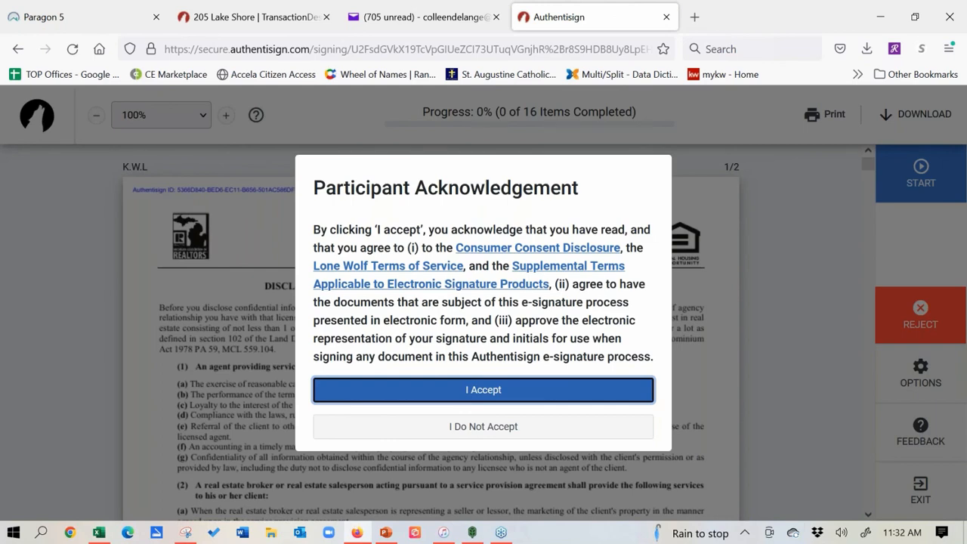
Step: Accept the e-signature terms and sign the first buyer field with the Caveat-style typed signature
click(380, 392)
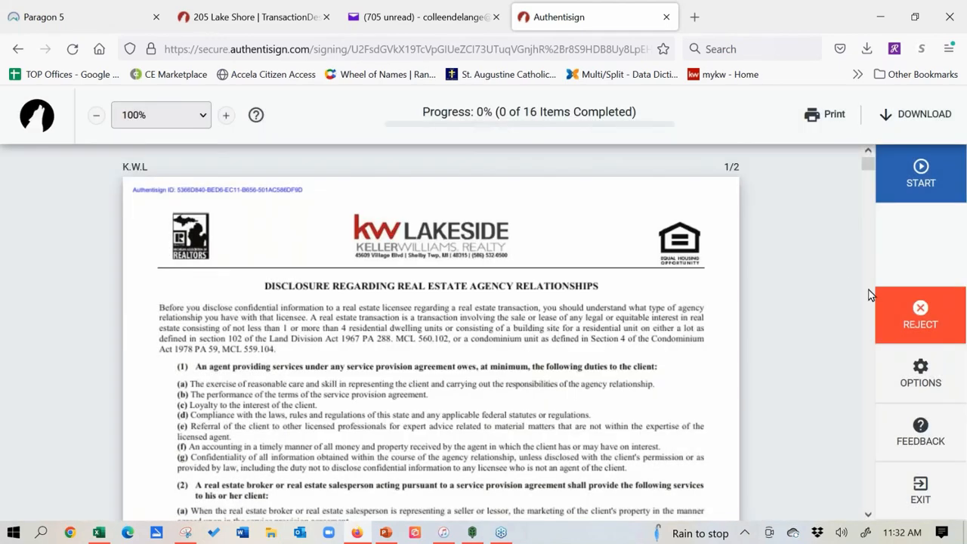
click(919, 177)
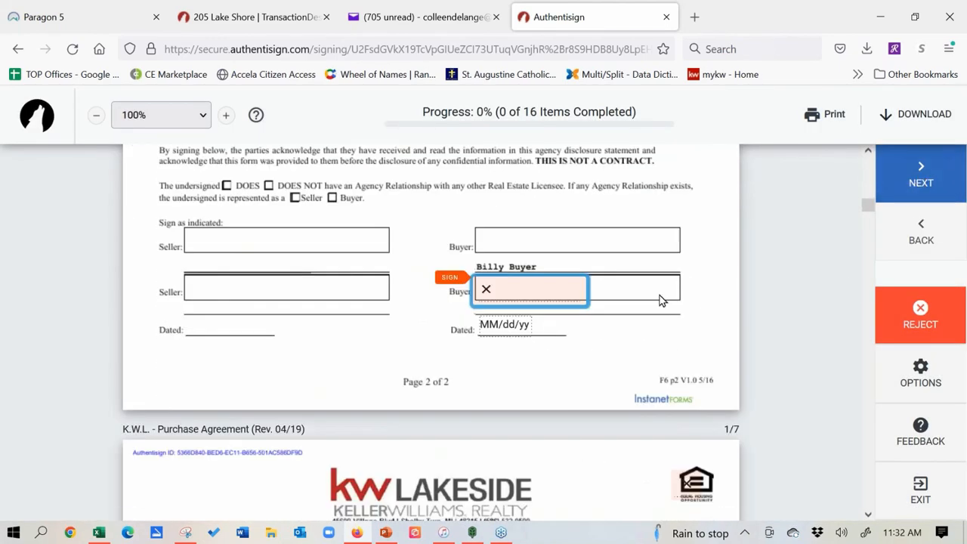
click(555, 297)
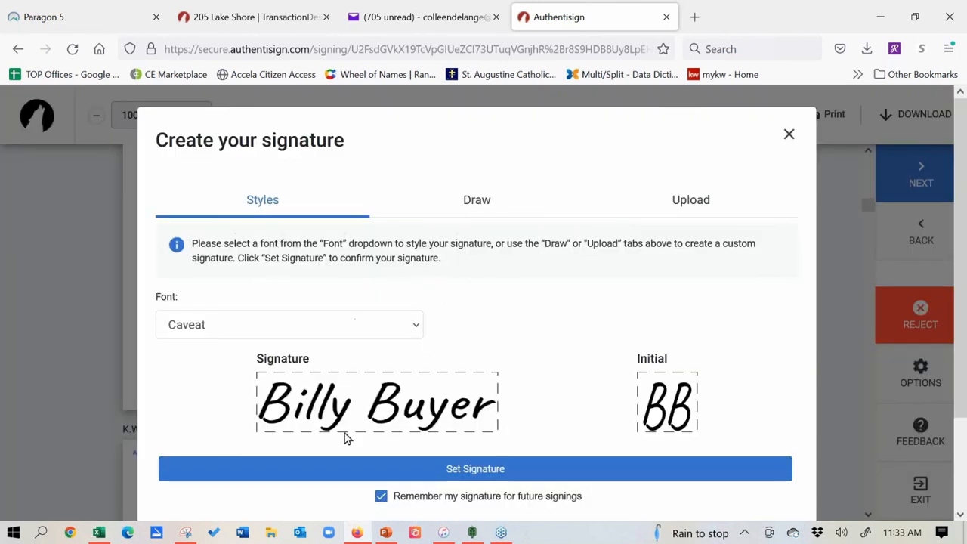
click(487, 203)
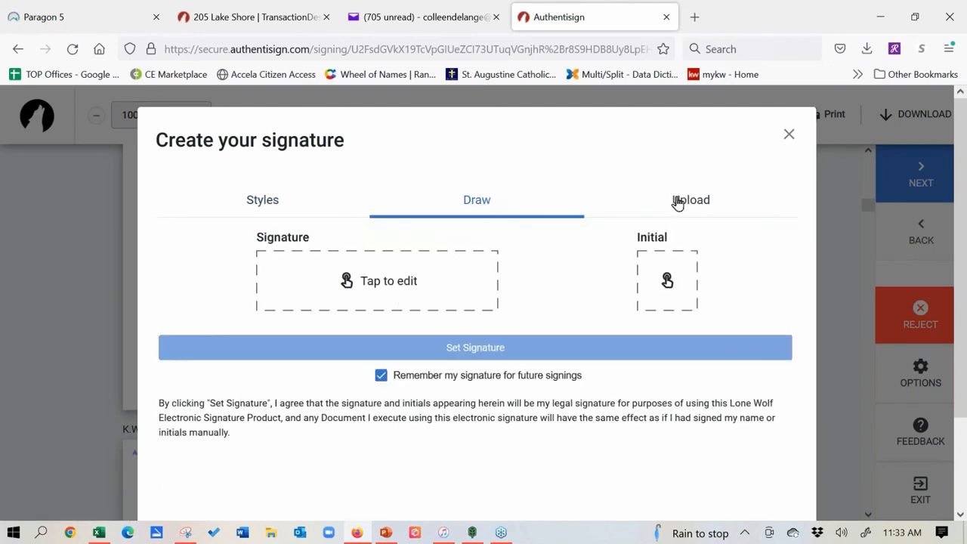
click(280, 204)
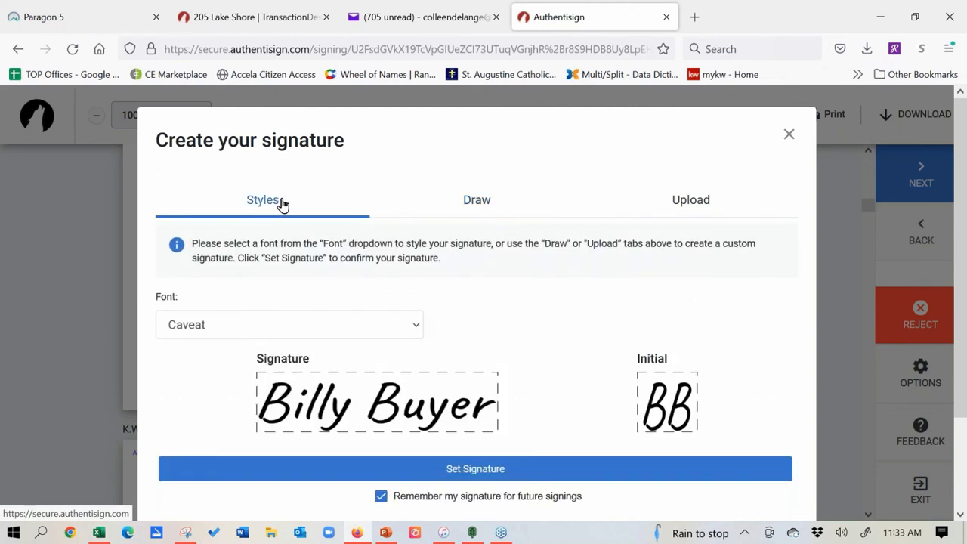
click(518, 470)
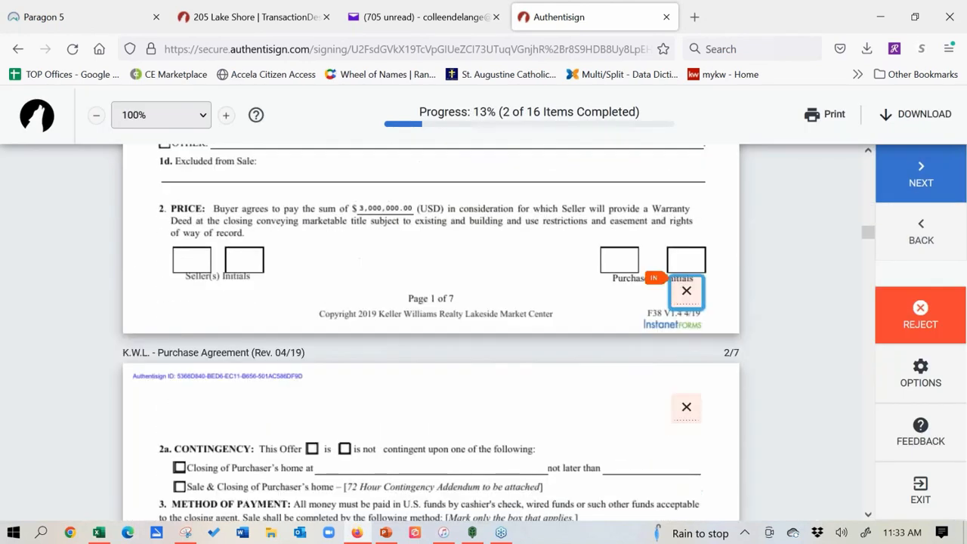
Step: Initial the first three purchaser boxes, including the one on page 2
click(686, 292)
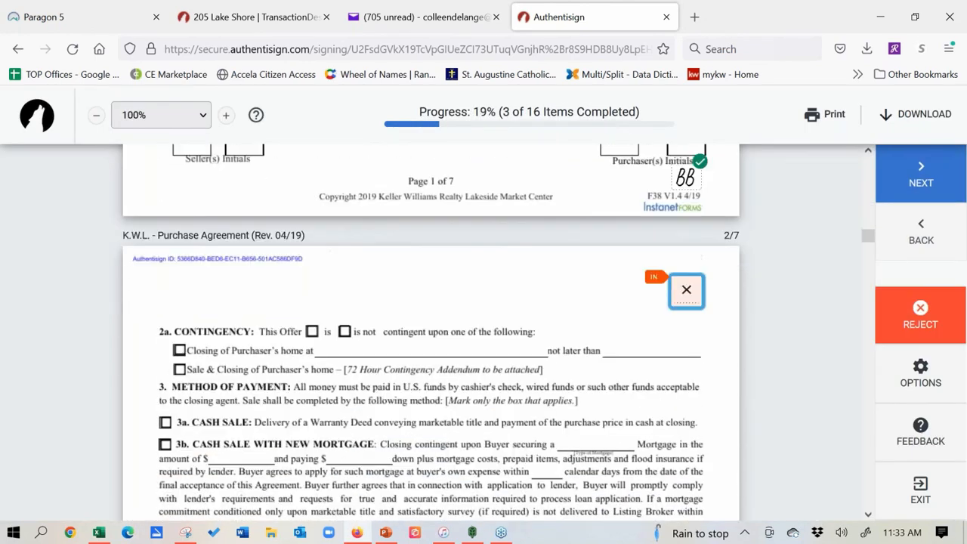
click(686, 291)
click(612, 361)
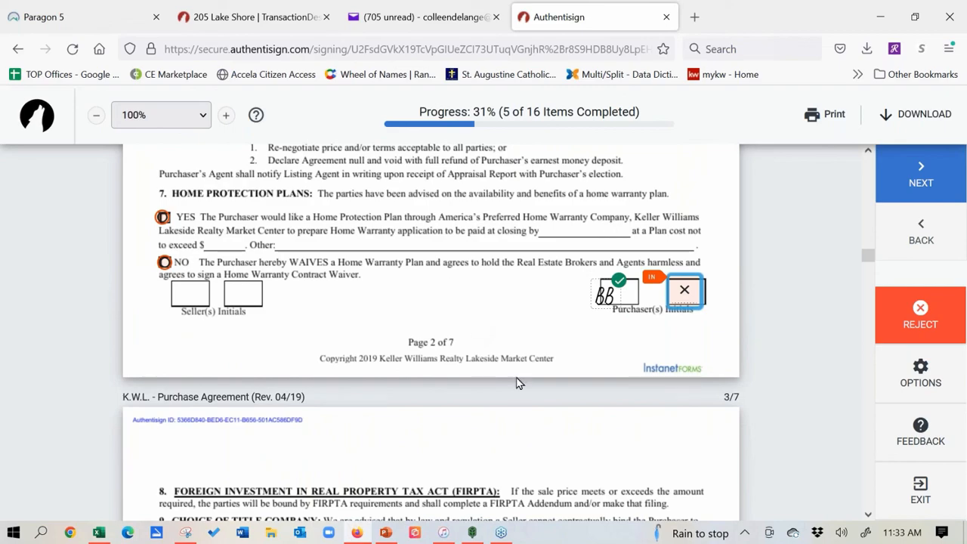
Step: Select YES for the home protection plan
scroll(518, 384, down, 3)
scroll(531, 384, down, 4)
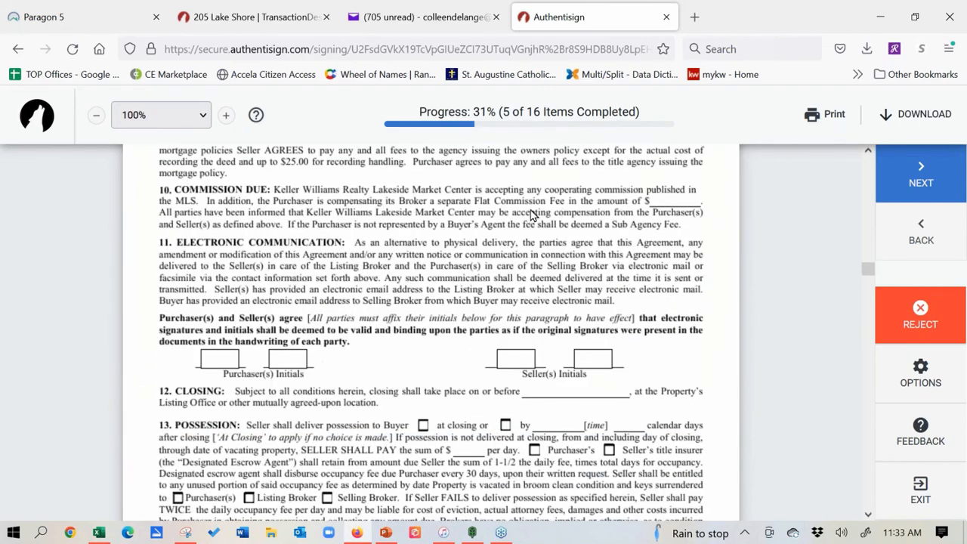
scroll(531, 383, up, 7)
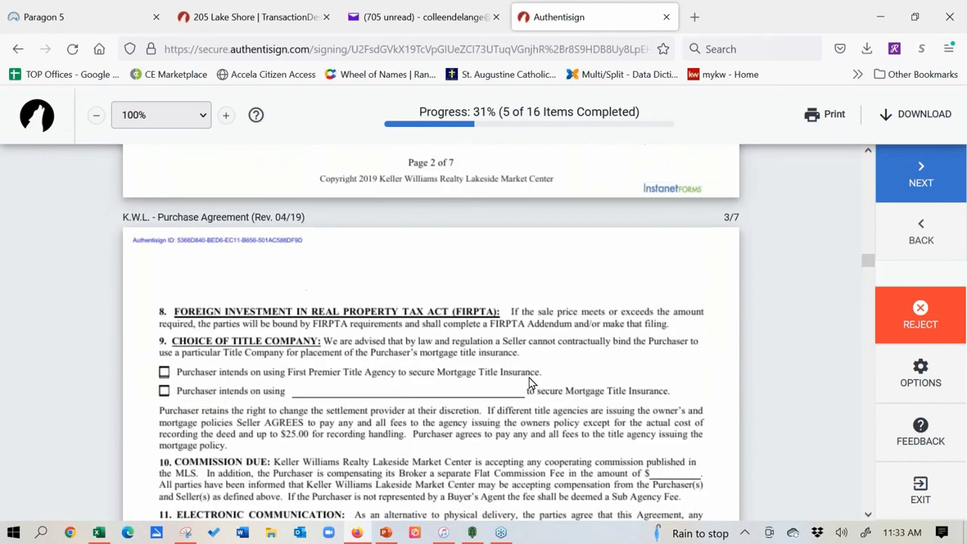
scroll(554, 492, up, 1)
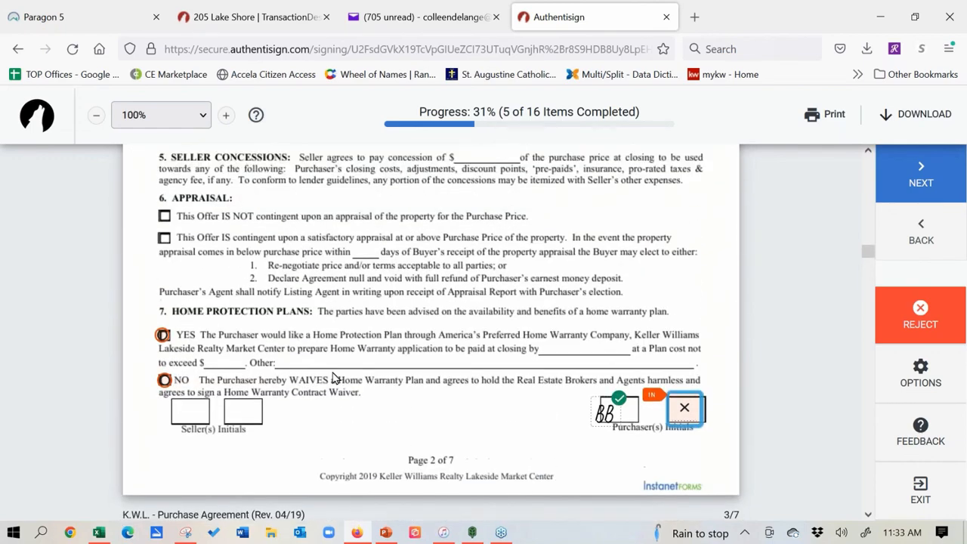
click(162, 336)
scroll(164, 317, down, 1)
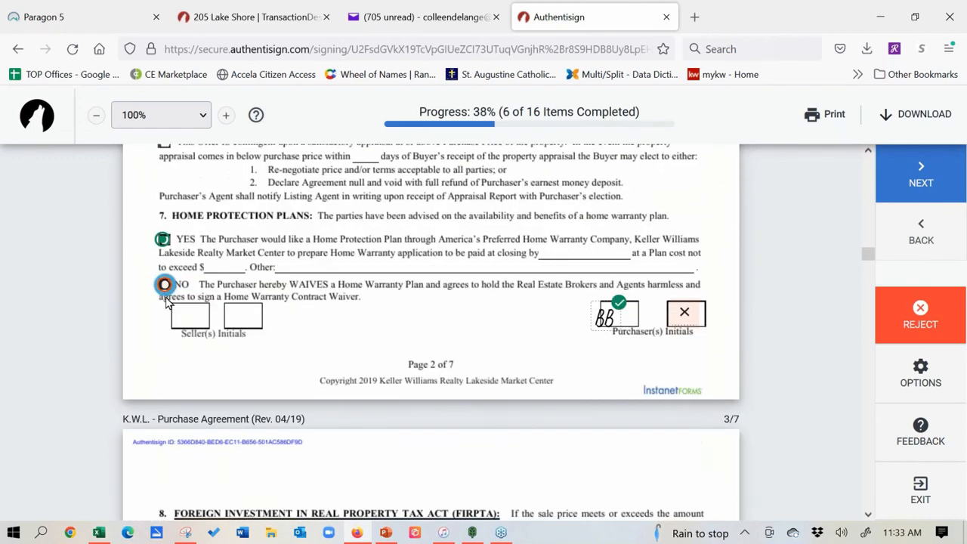
click(165, 286)
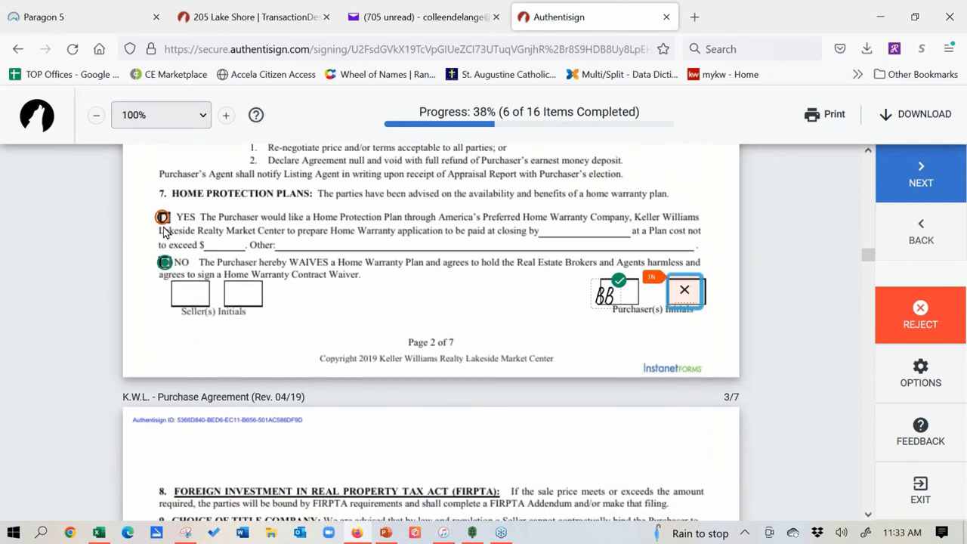
click(162, 222)
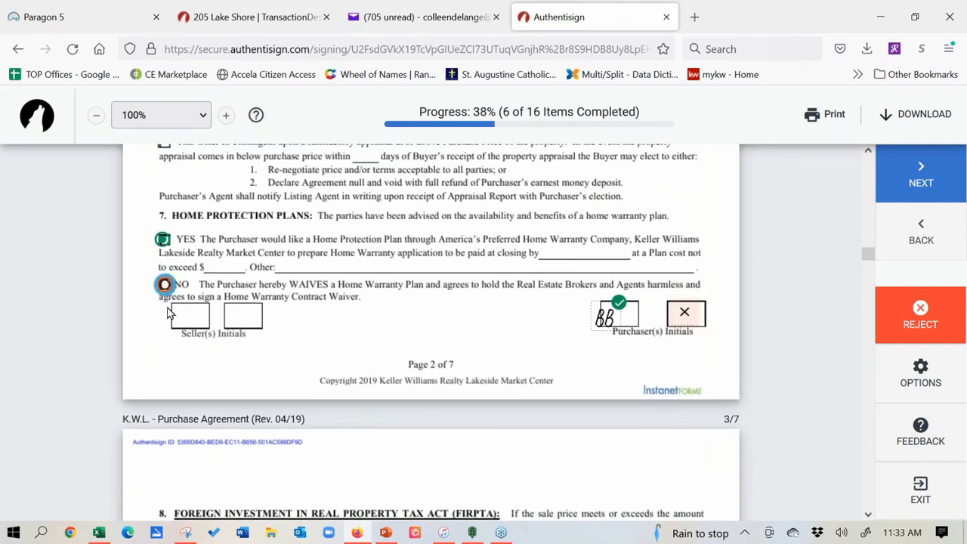
Step: Initial the remaining purchaser boxes on pages 2 through 7 and complete the signing
click(686, 318)
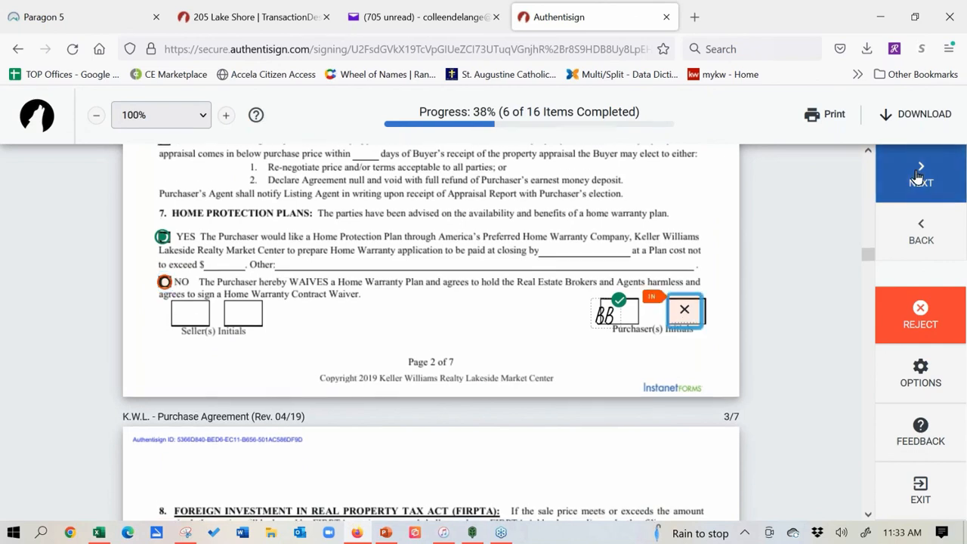
click(676, 293)
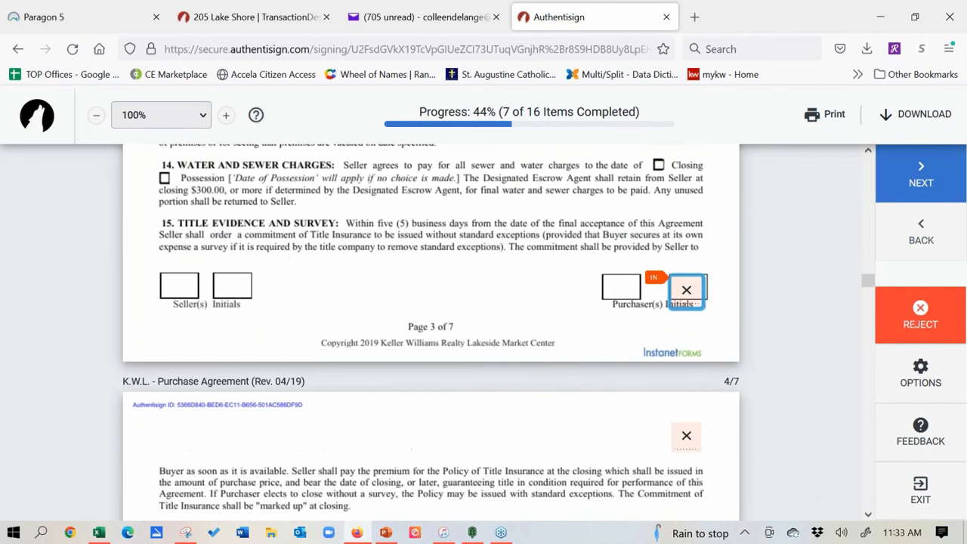
click(686, 290)
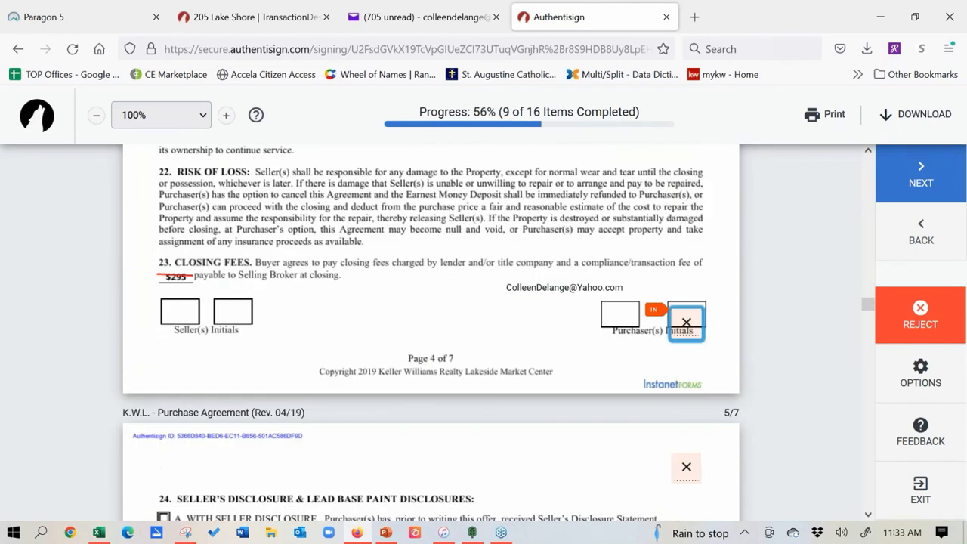
click(686, 289)
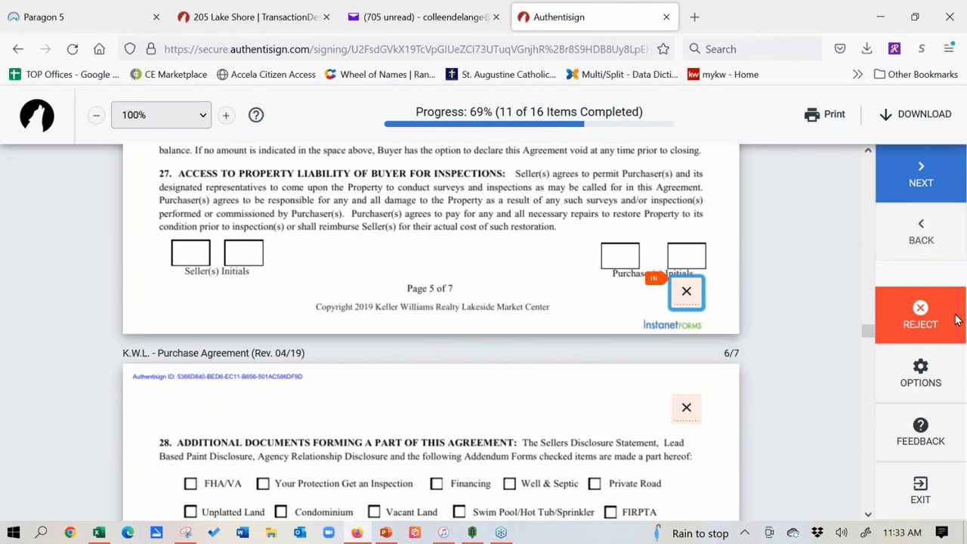
click(685, 290)
click(685, 292)
click(685, 291)
click(685, 291)
click(685, 291)
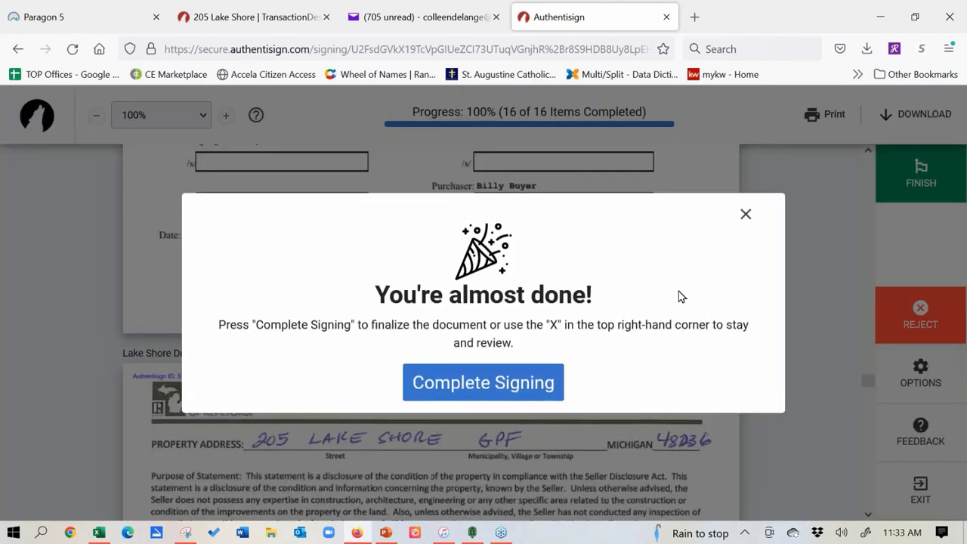
click(501, 385)
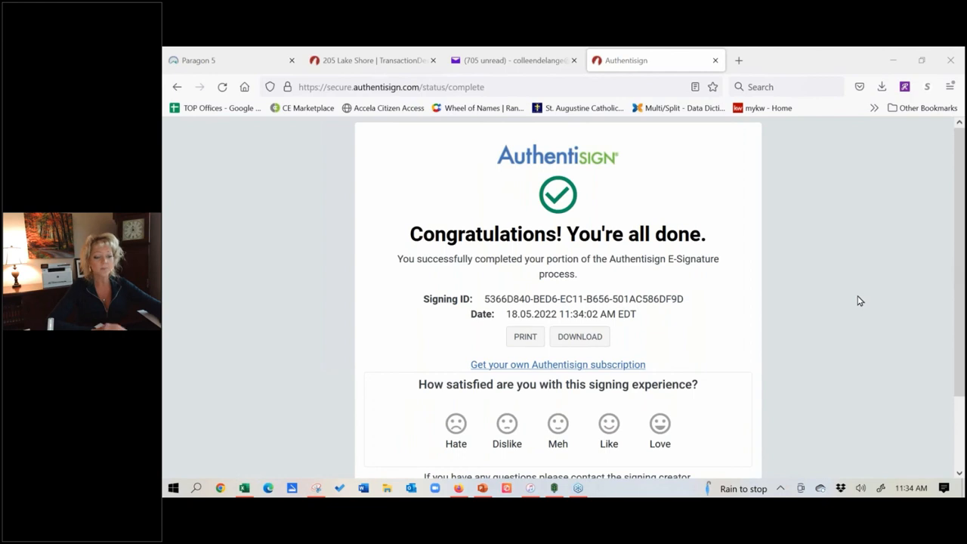
Step: Clear the browser address bar and enter 'tube' to bring up YouTube suggestions
click(424, 89)
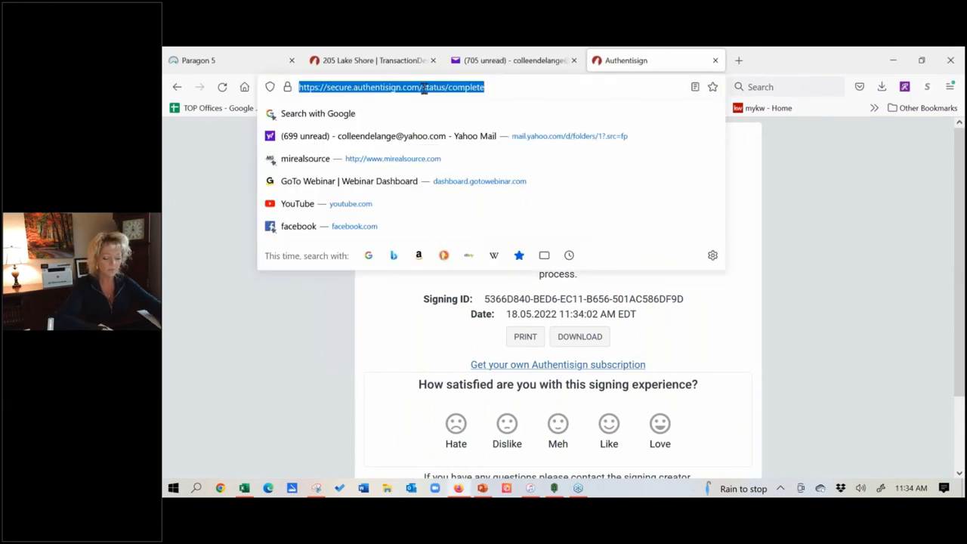
key(BackSpace)
text(tube)
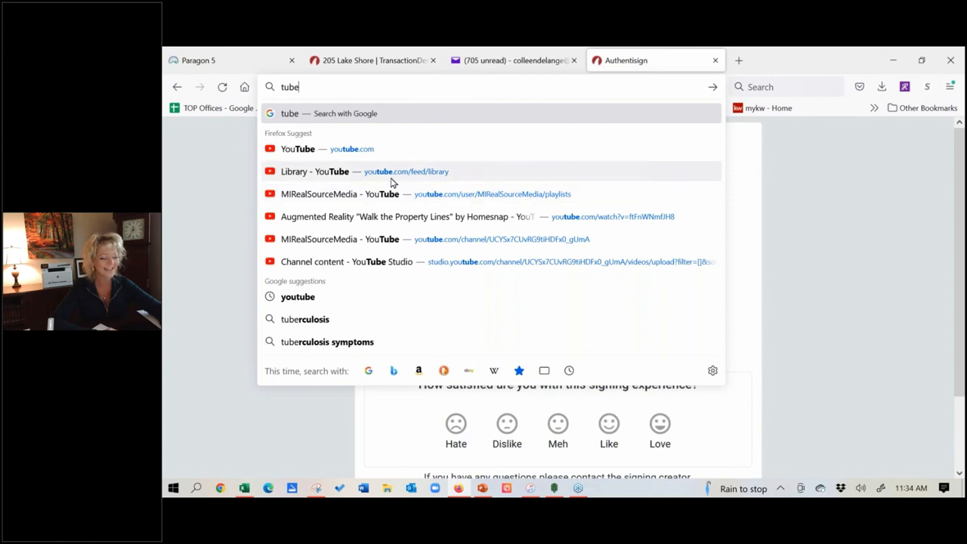
Step: Open the MIRealSourceMedia channel, browse playlists like Quick Tips and Paragon MLS System, then switch to Videos
click(421, 240)
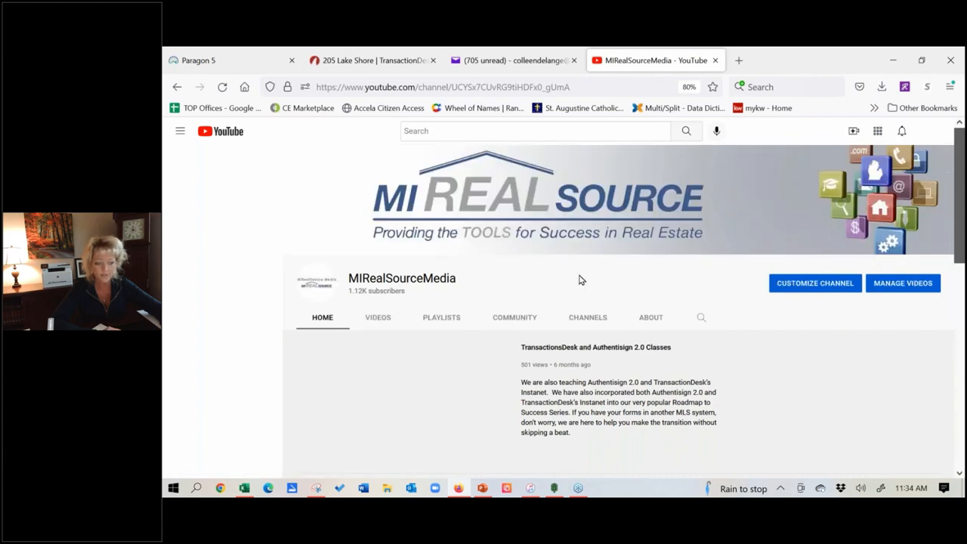
click(441, 318)
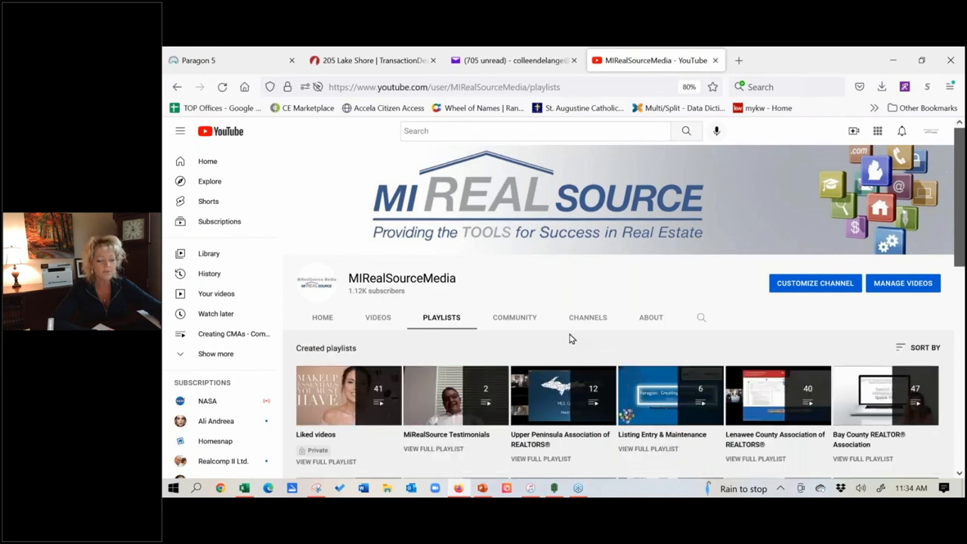
click(501, 321)
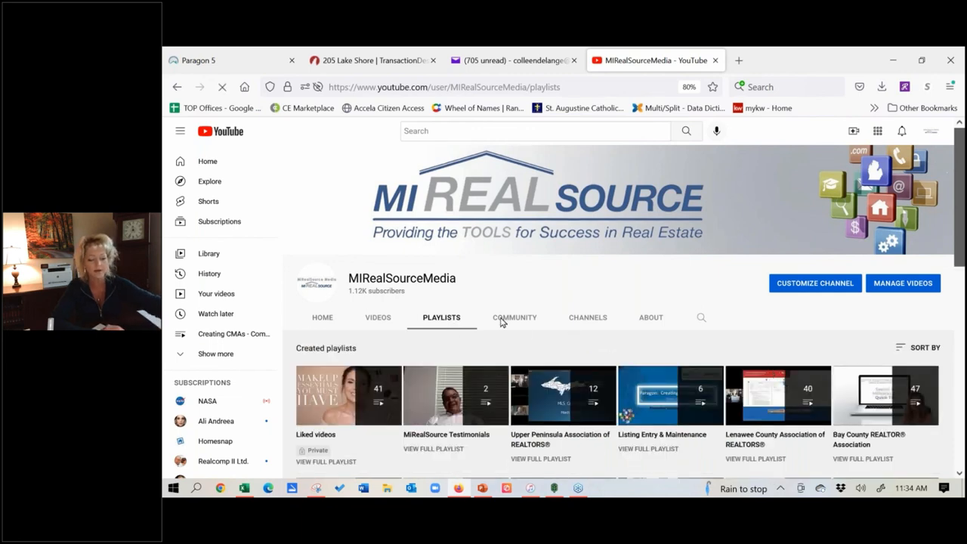
scroll(589, 309, down, 2)
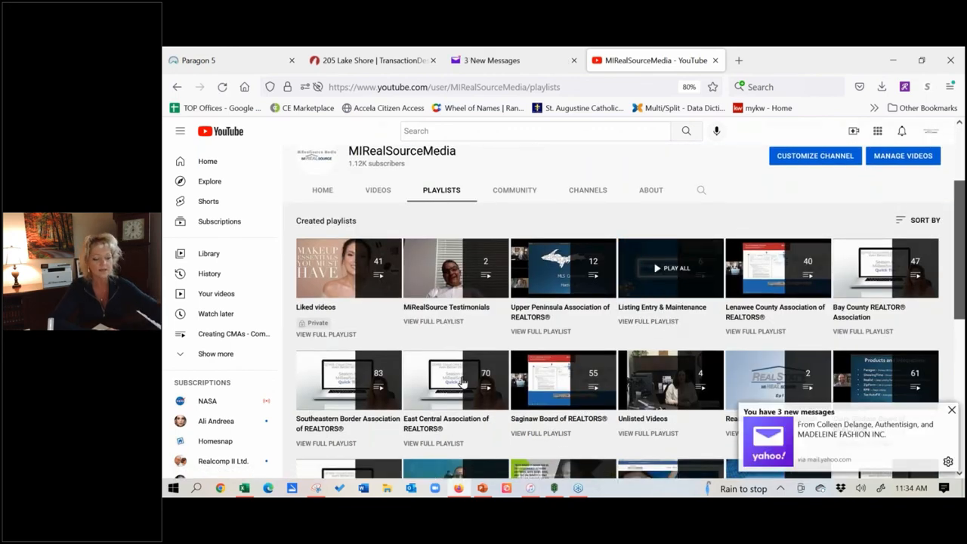
scroll(462, 382, down, 2)
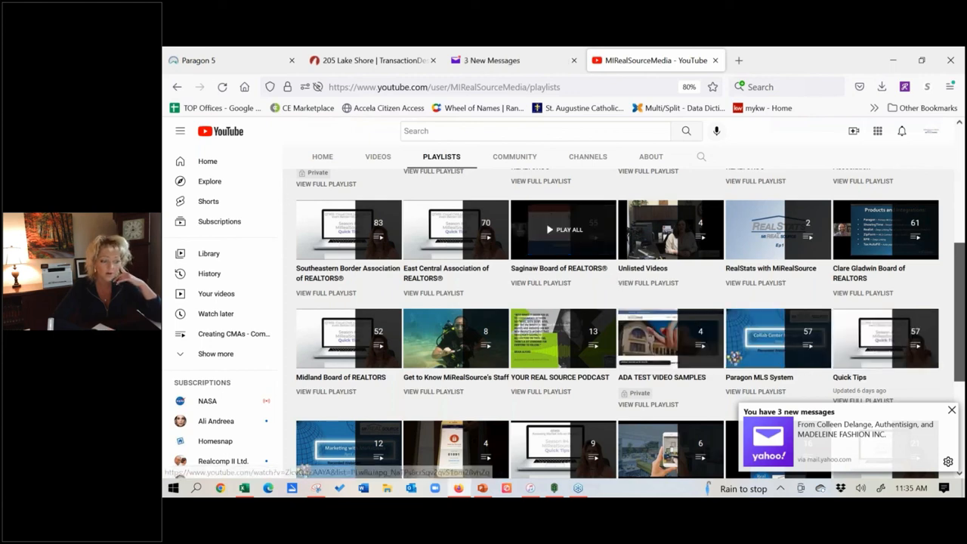
click(375, 160)
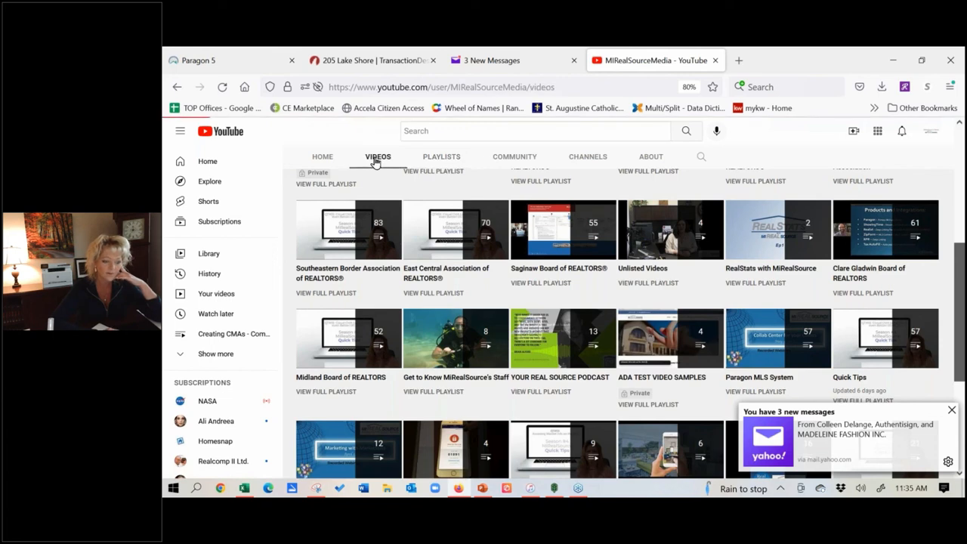